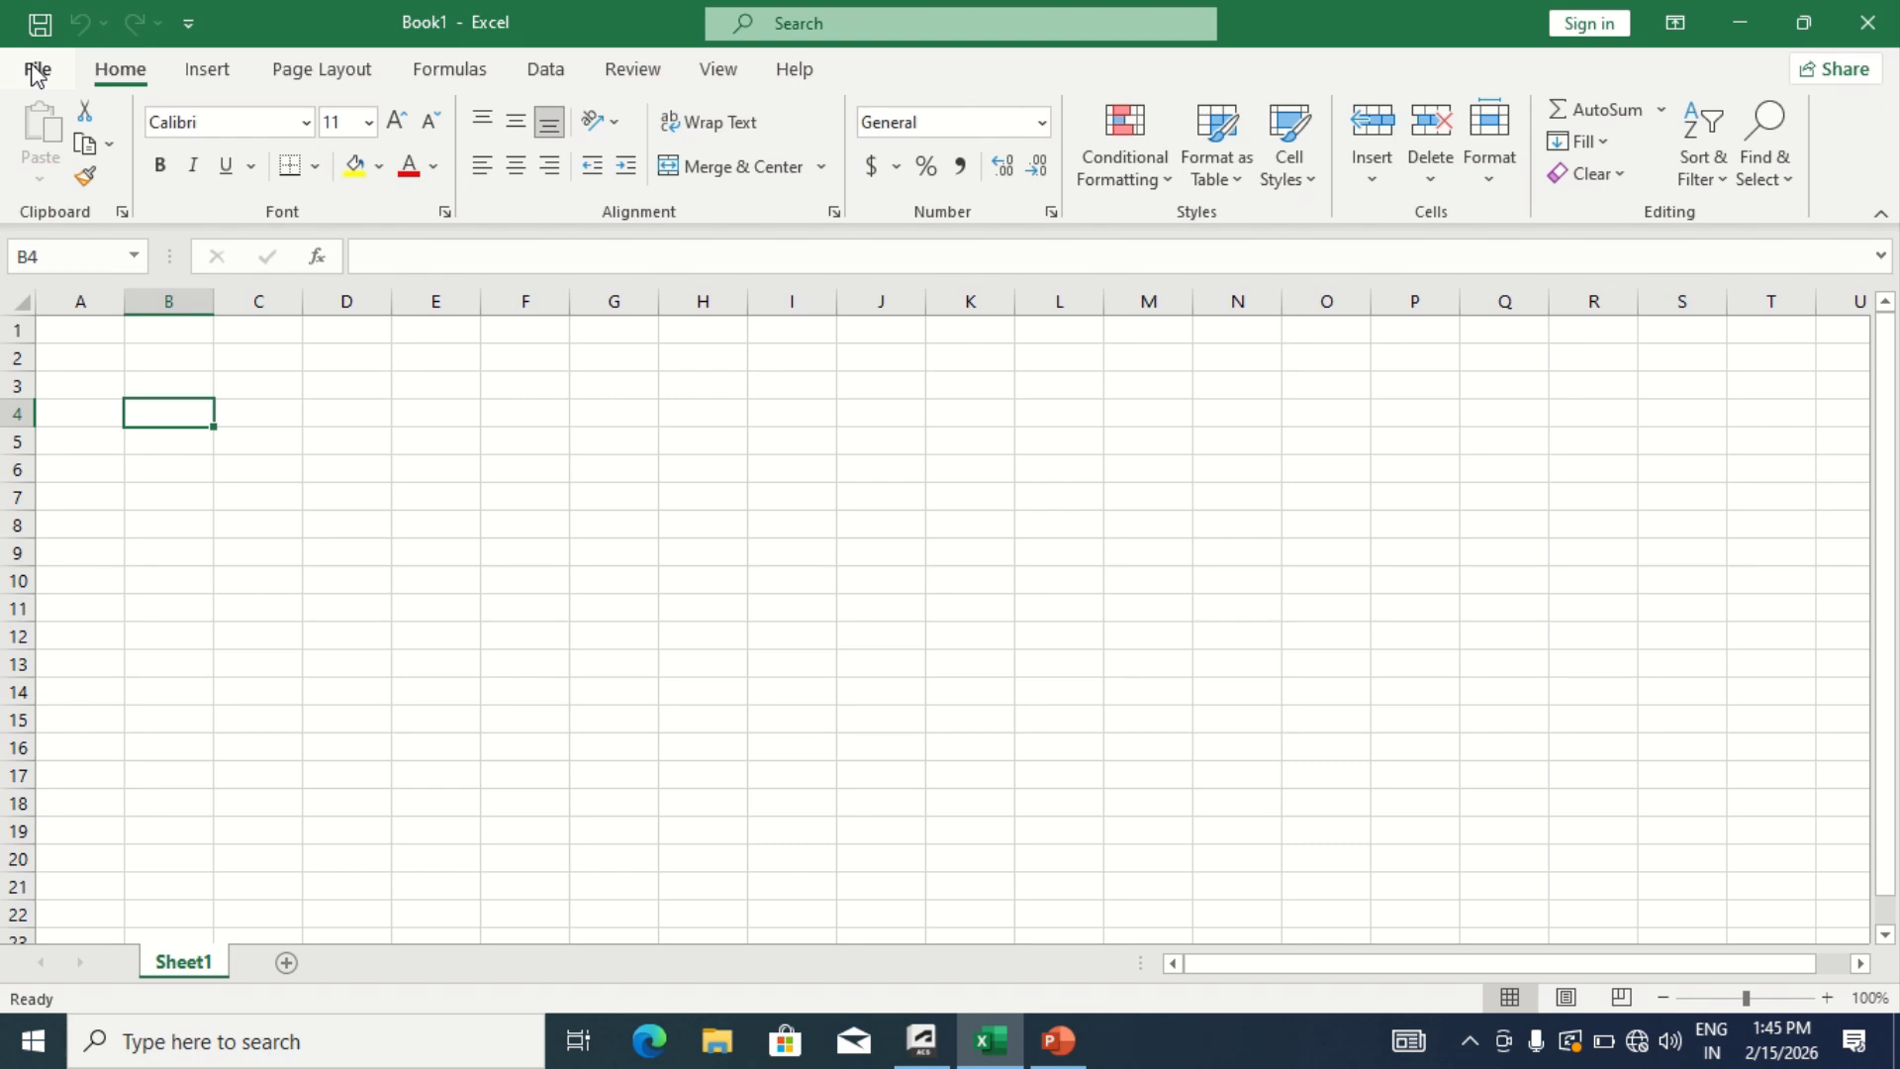
Open the recent workbook "data 1" and switch to Sheet1
left_click(38, 71)
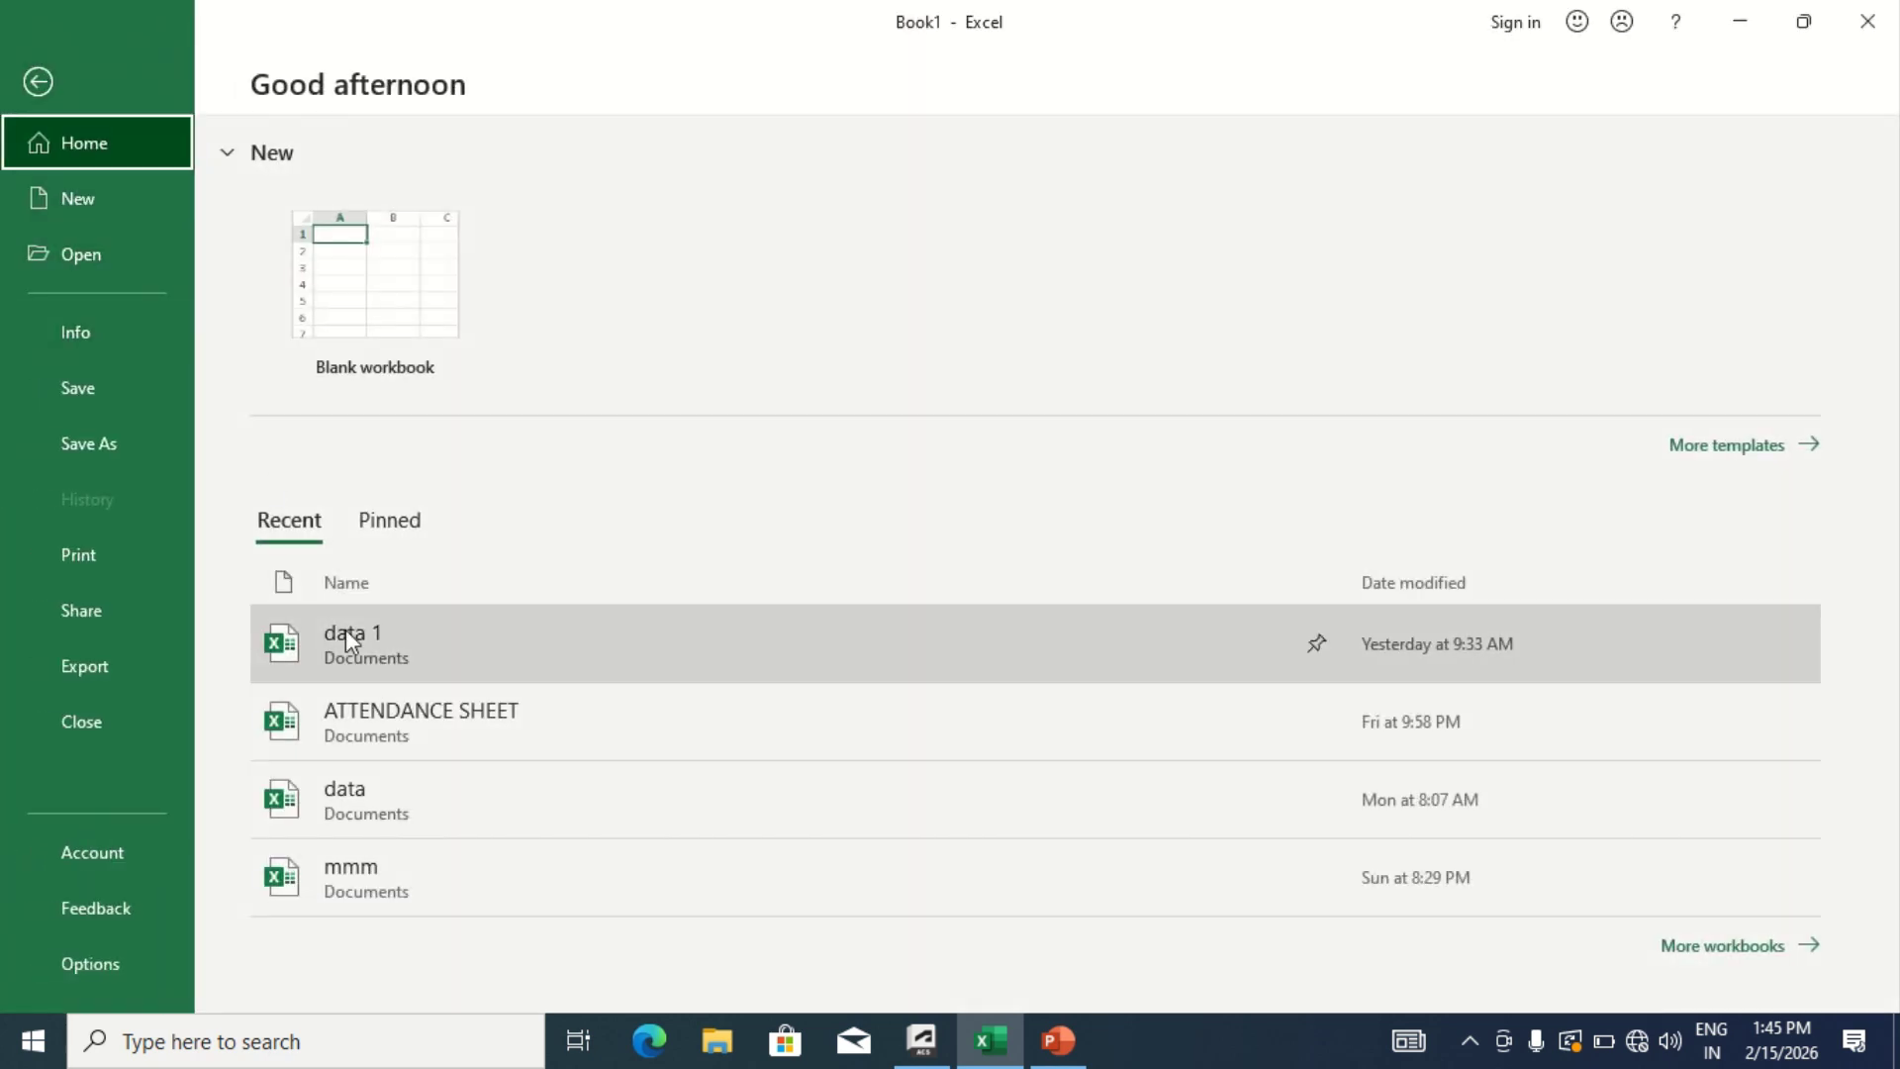
left_click(346, 629)
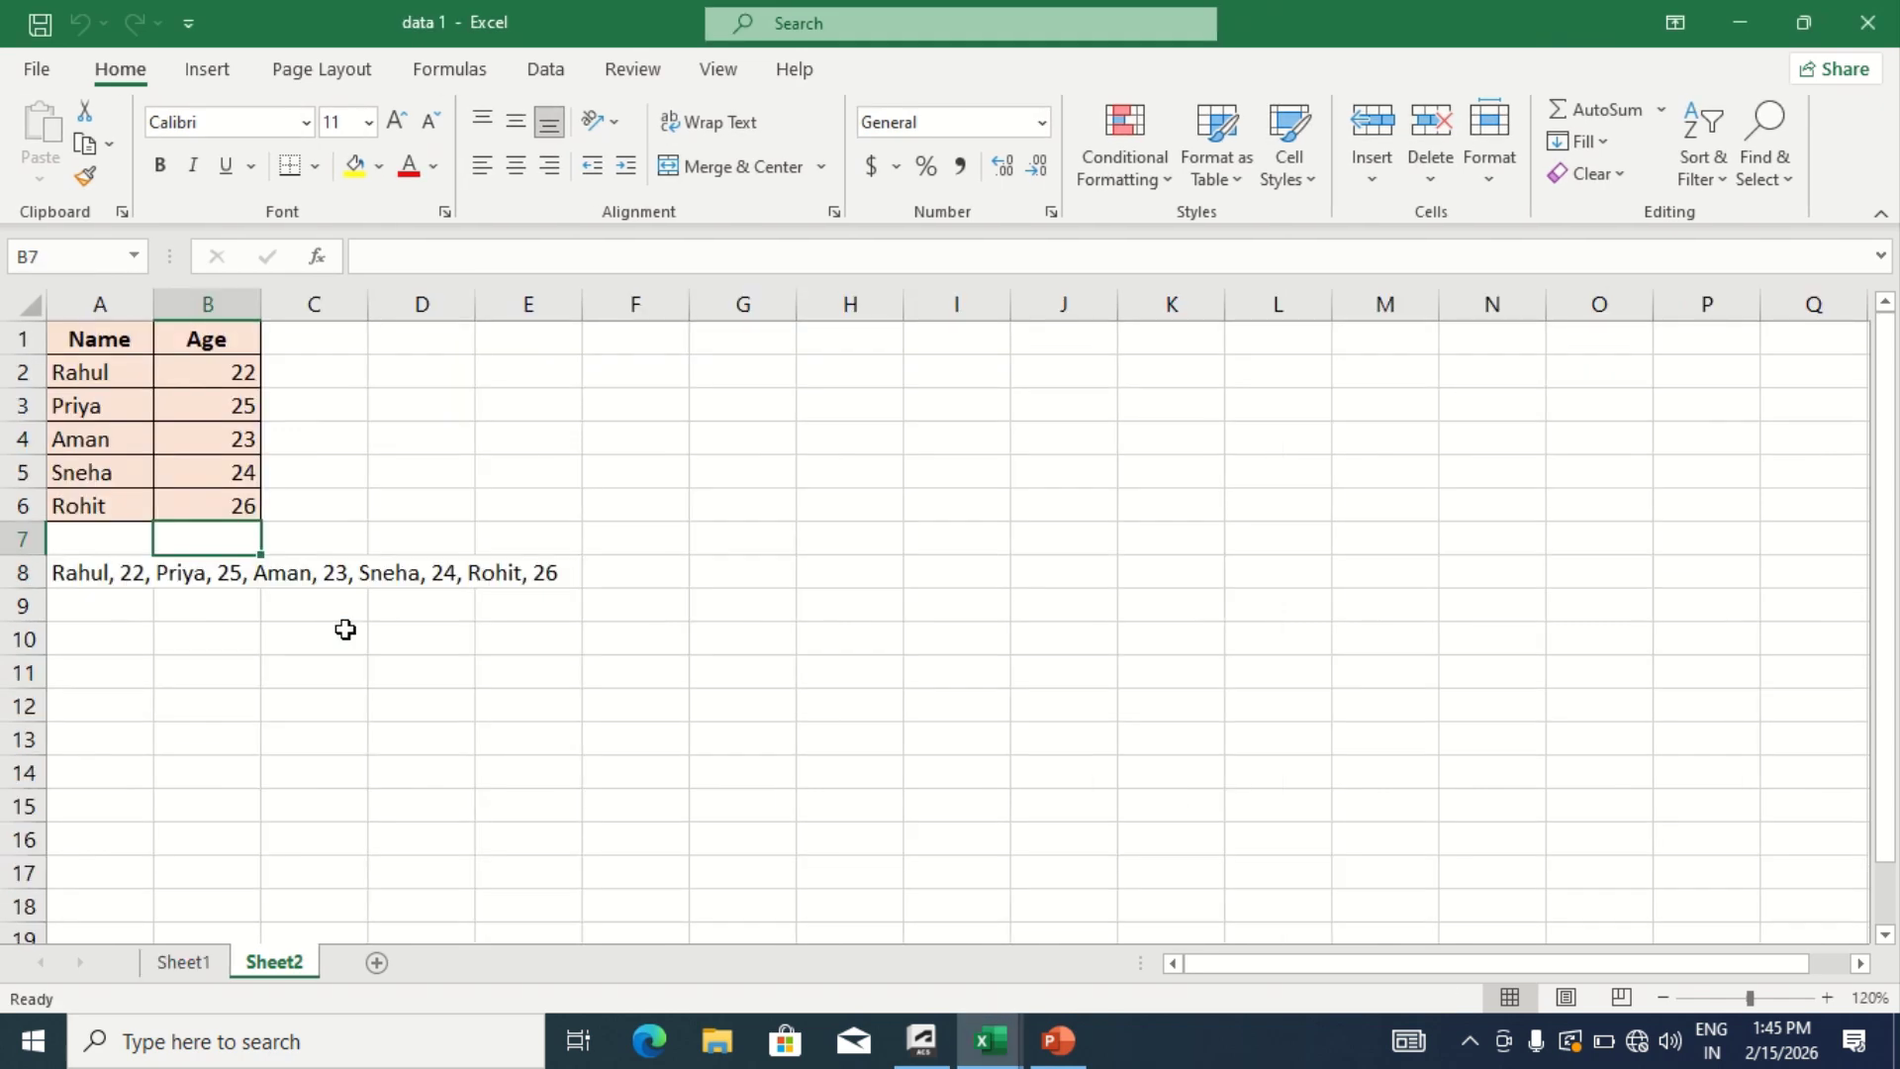
left_click_drag(271, 471, 213, 742)
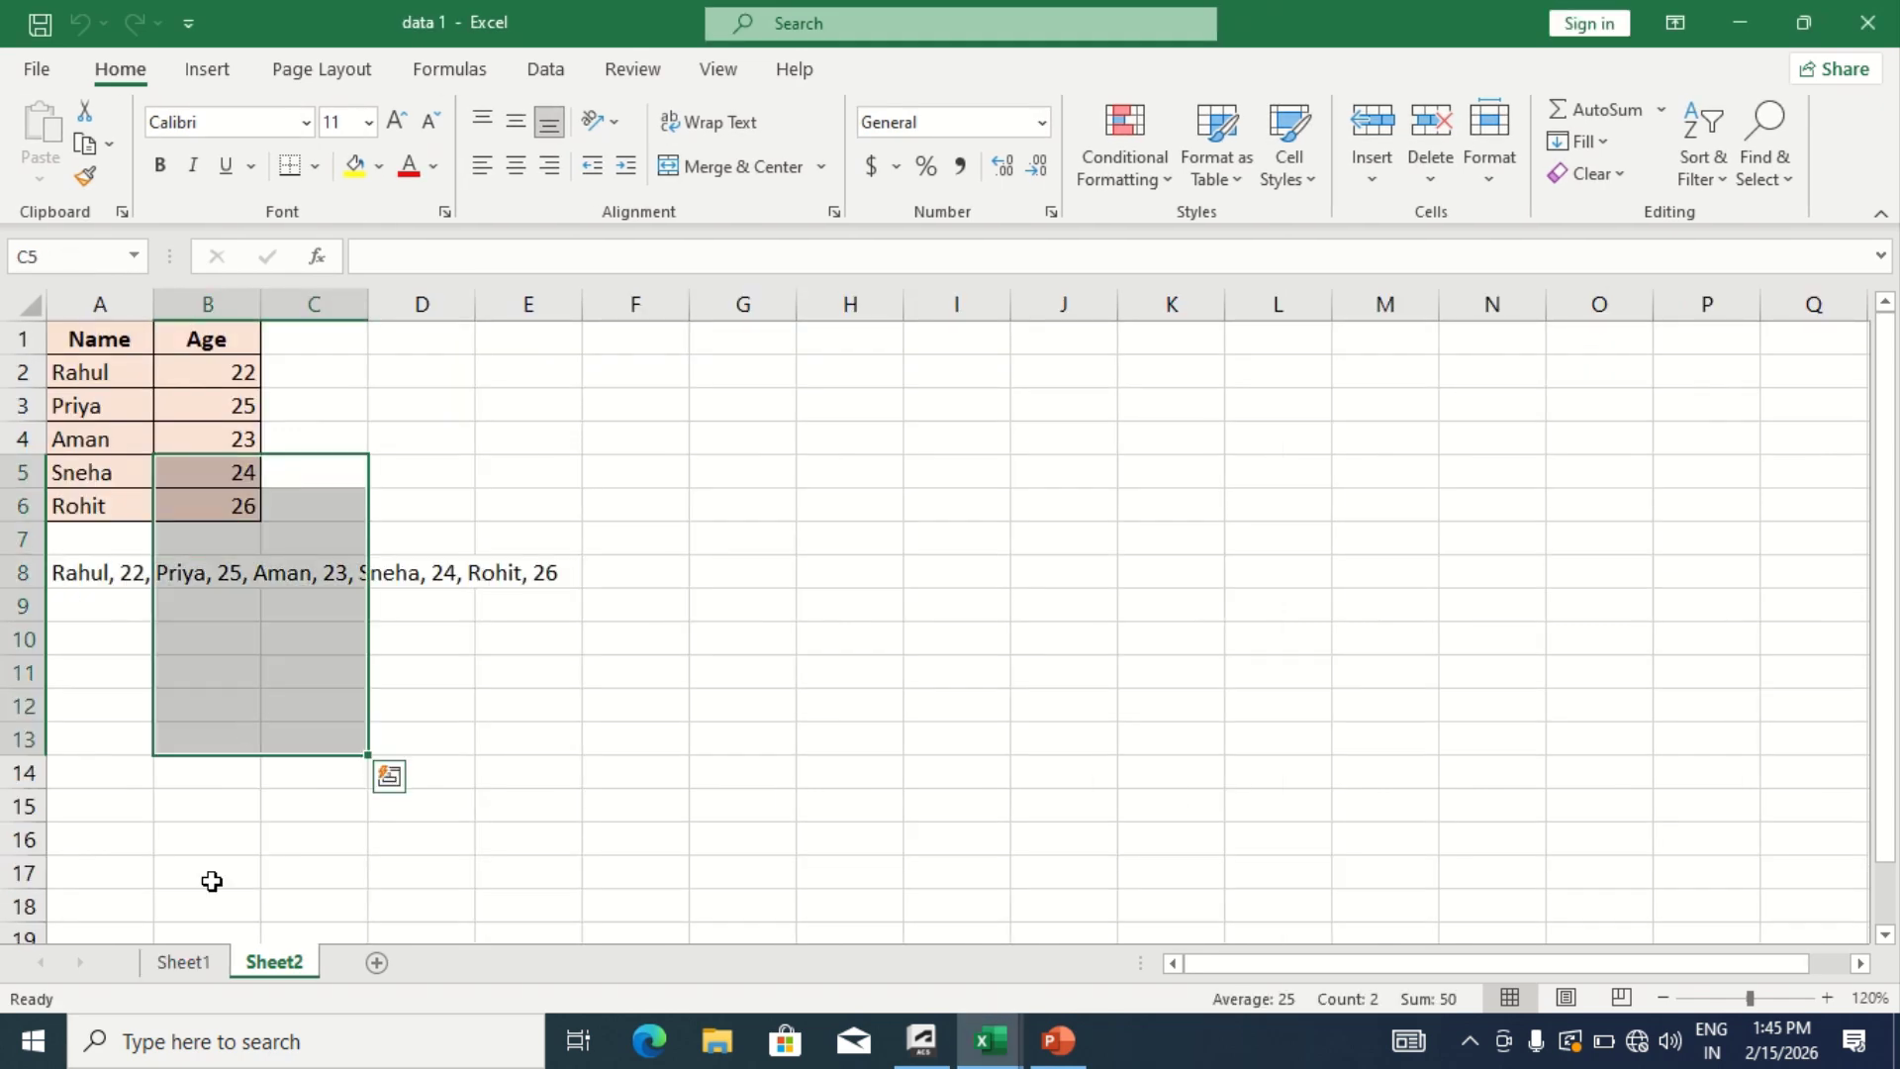
left_click(188, 963)
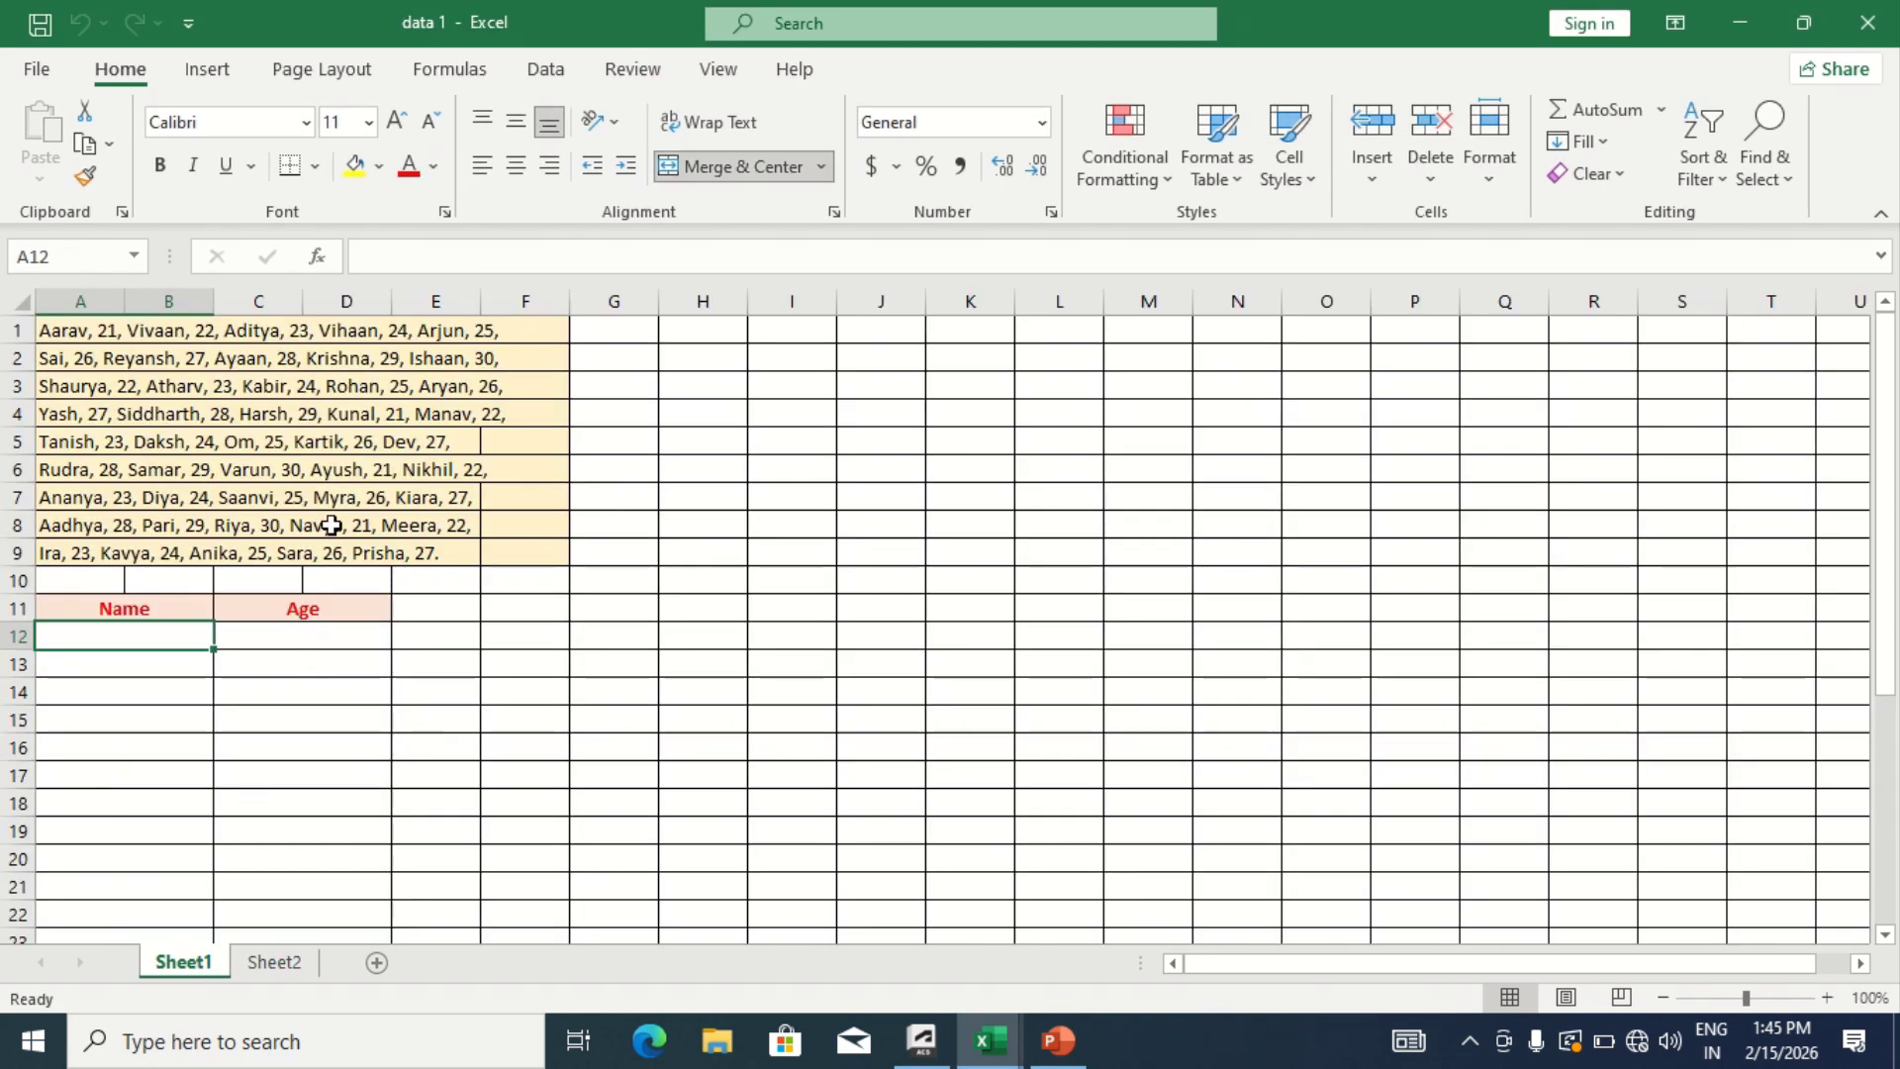
left_click(316, 469)
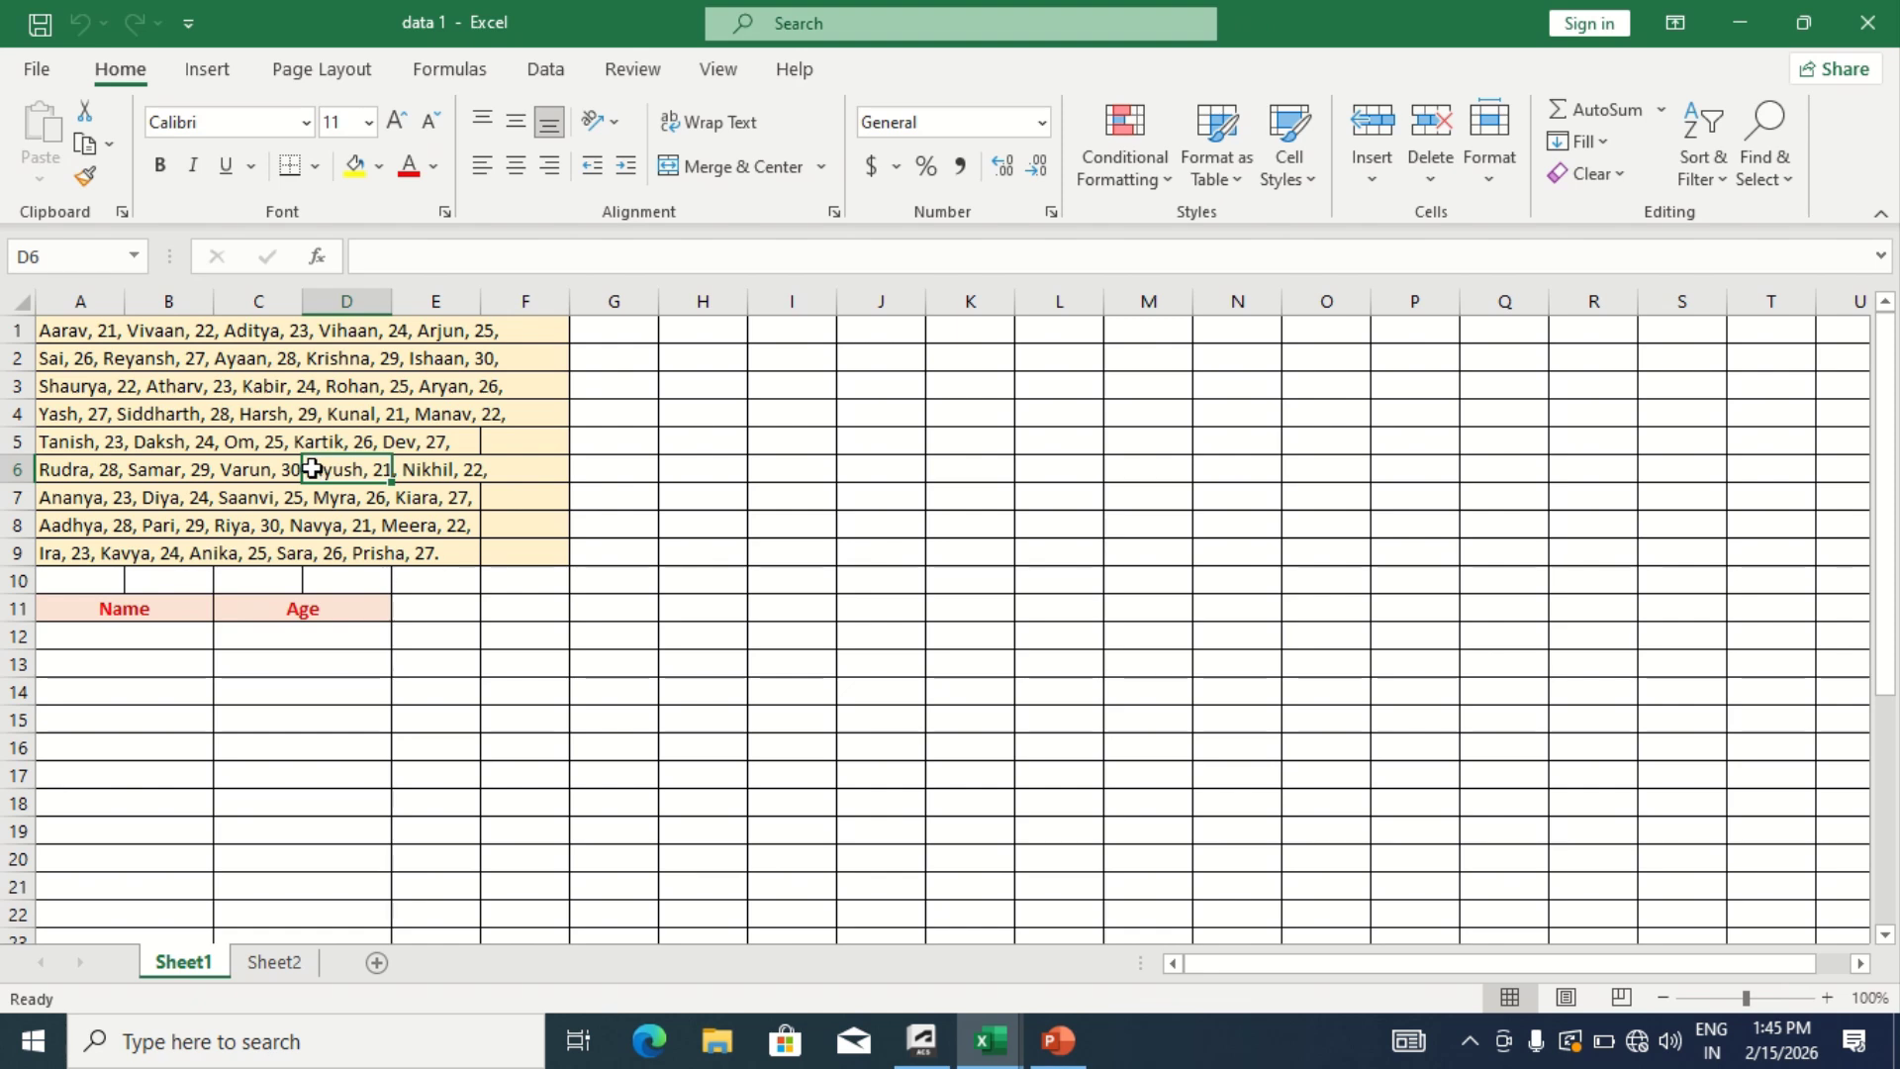
left_click(238, 461)
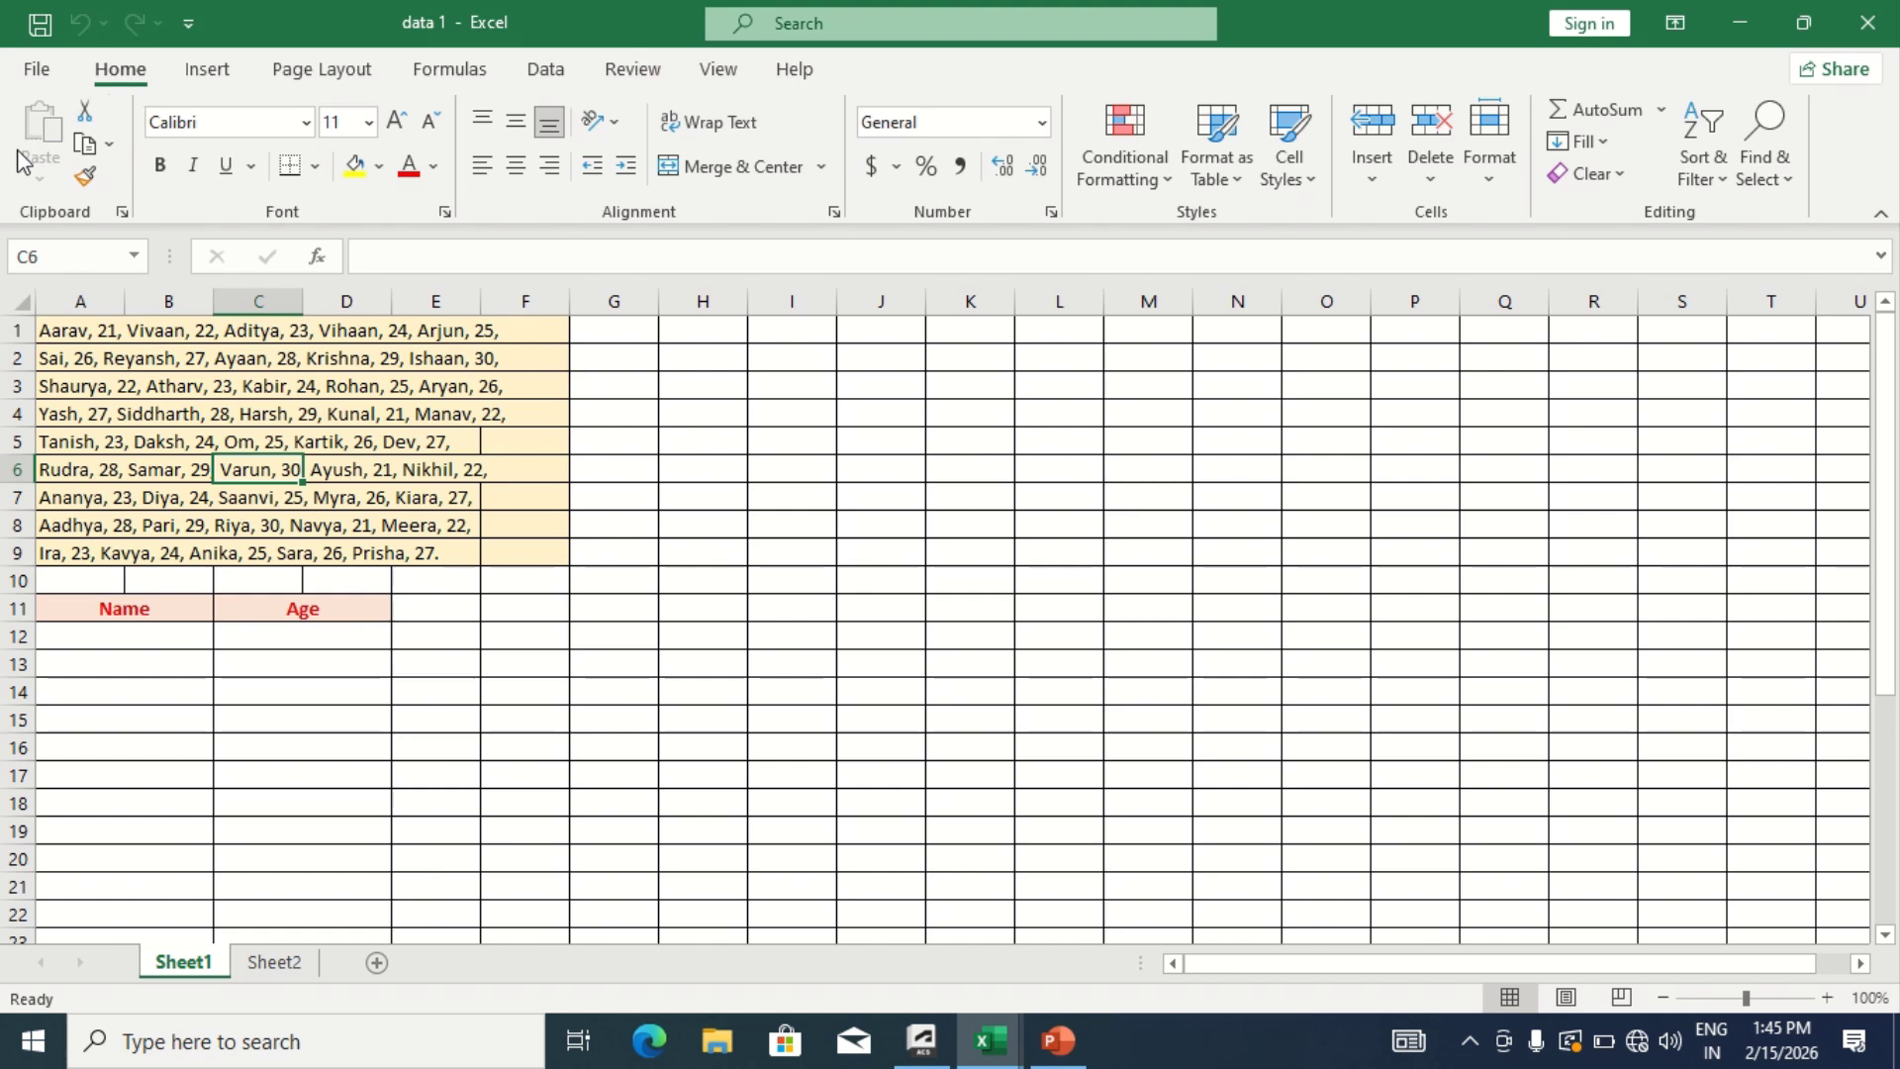
left_click(108, 145)
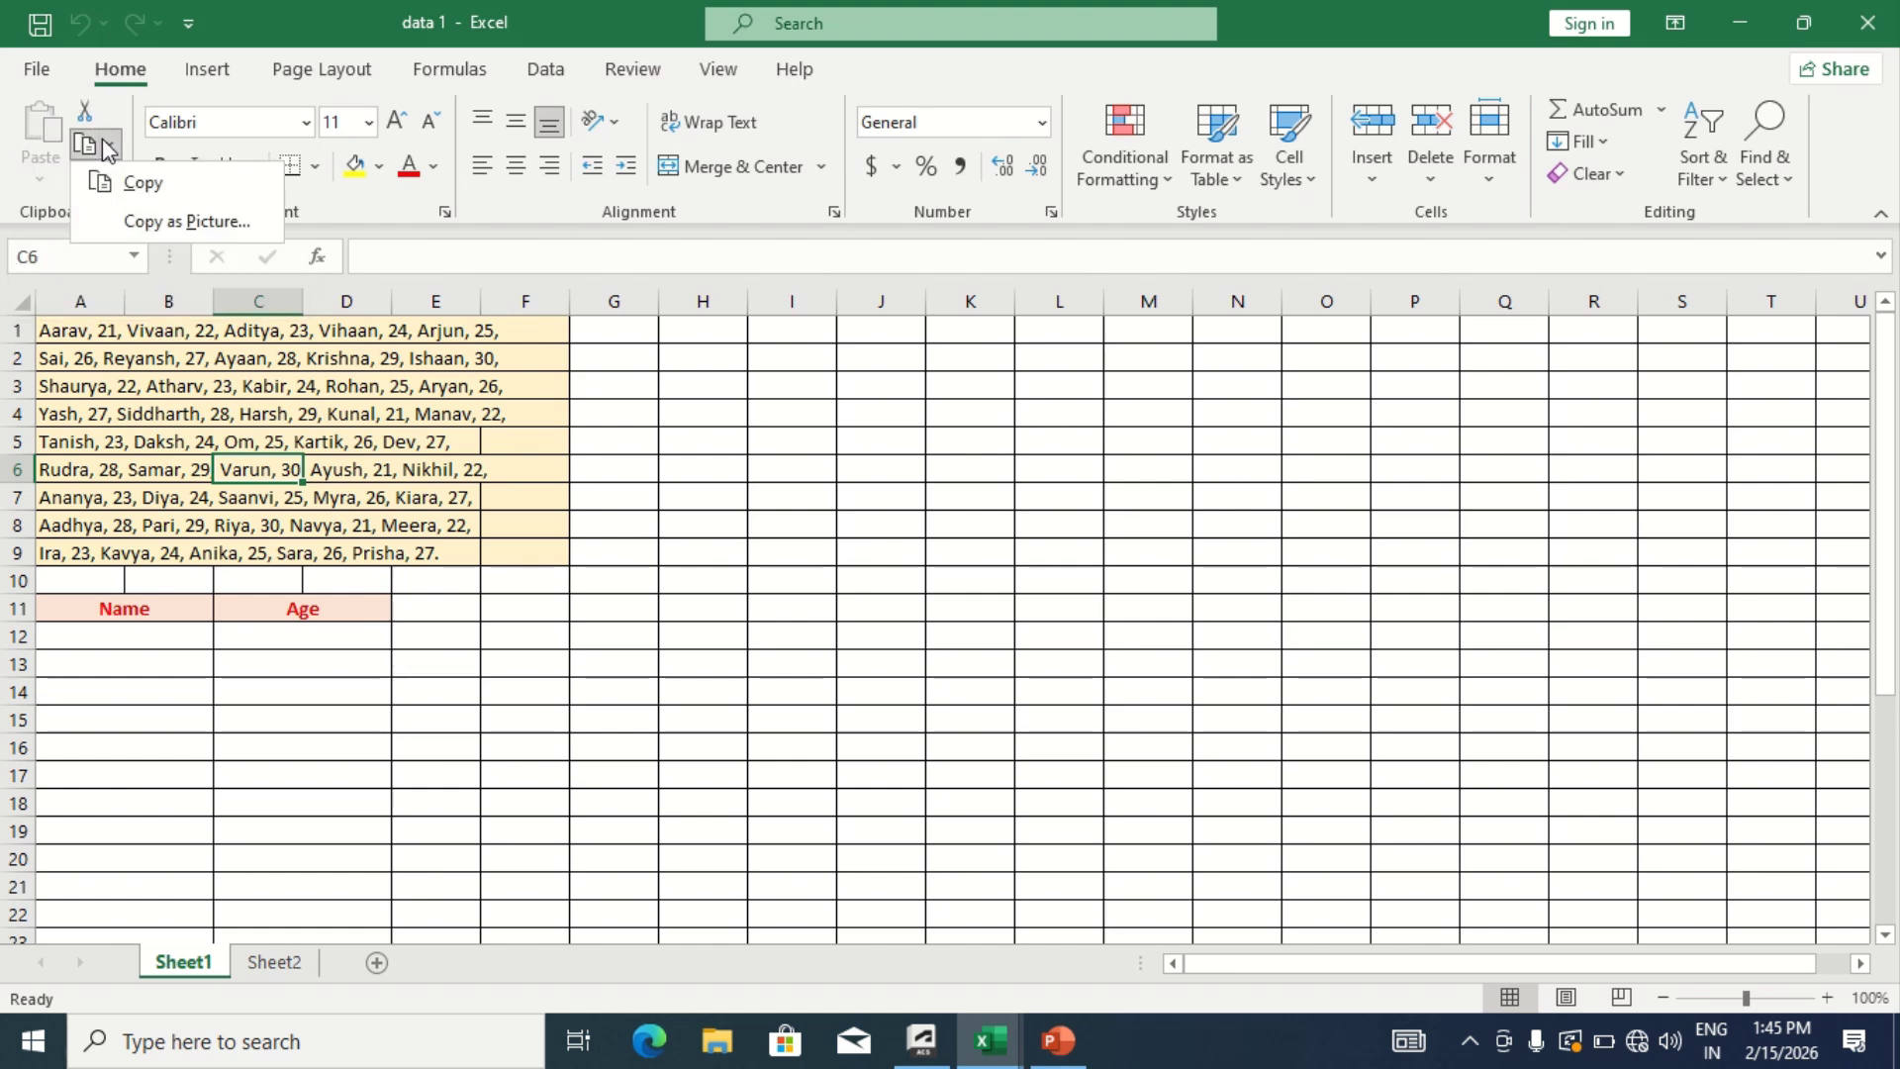
left_click(190, 351)
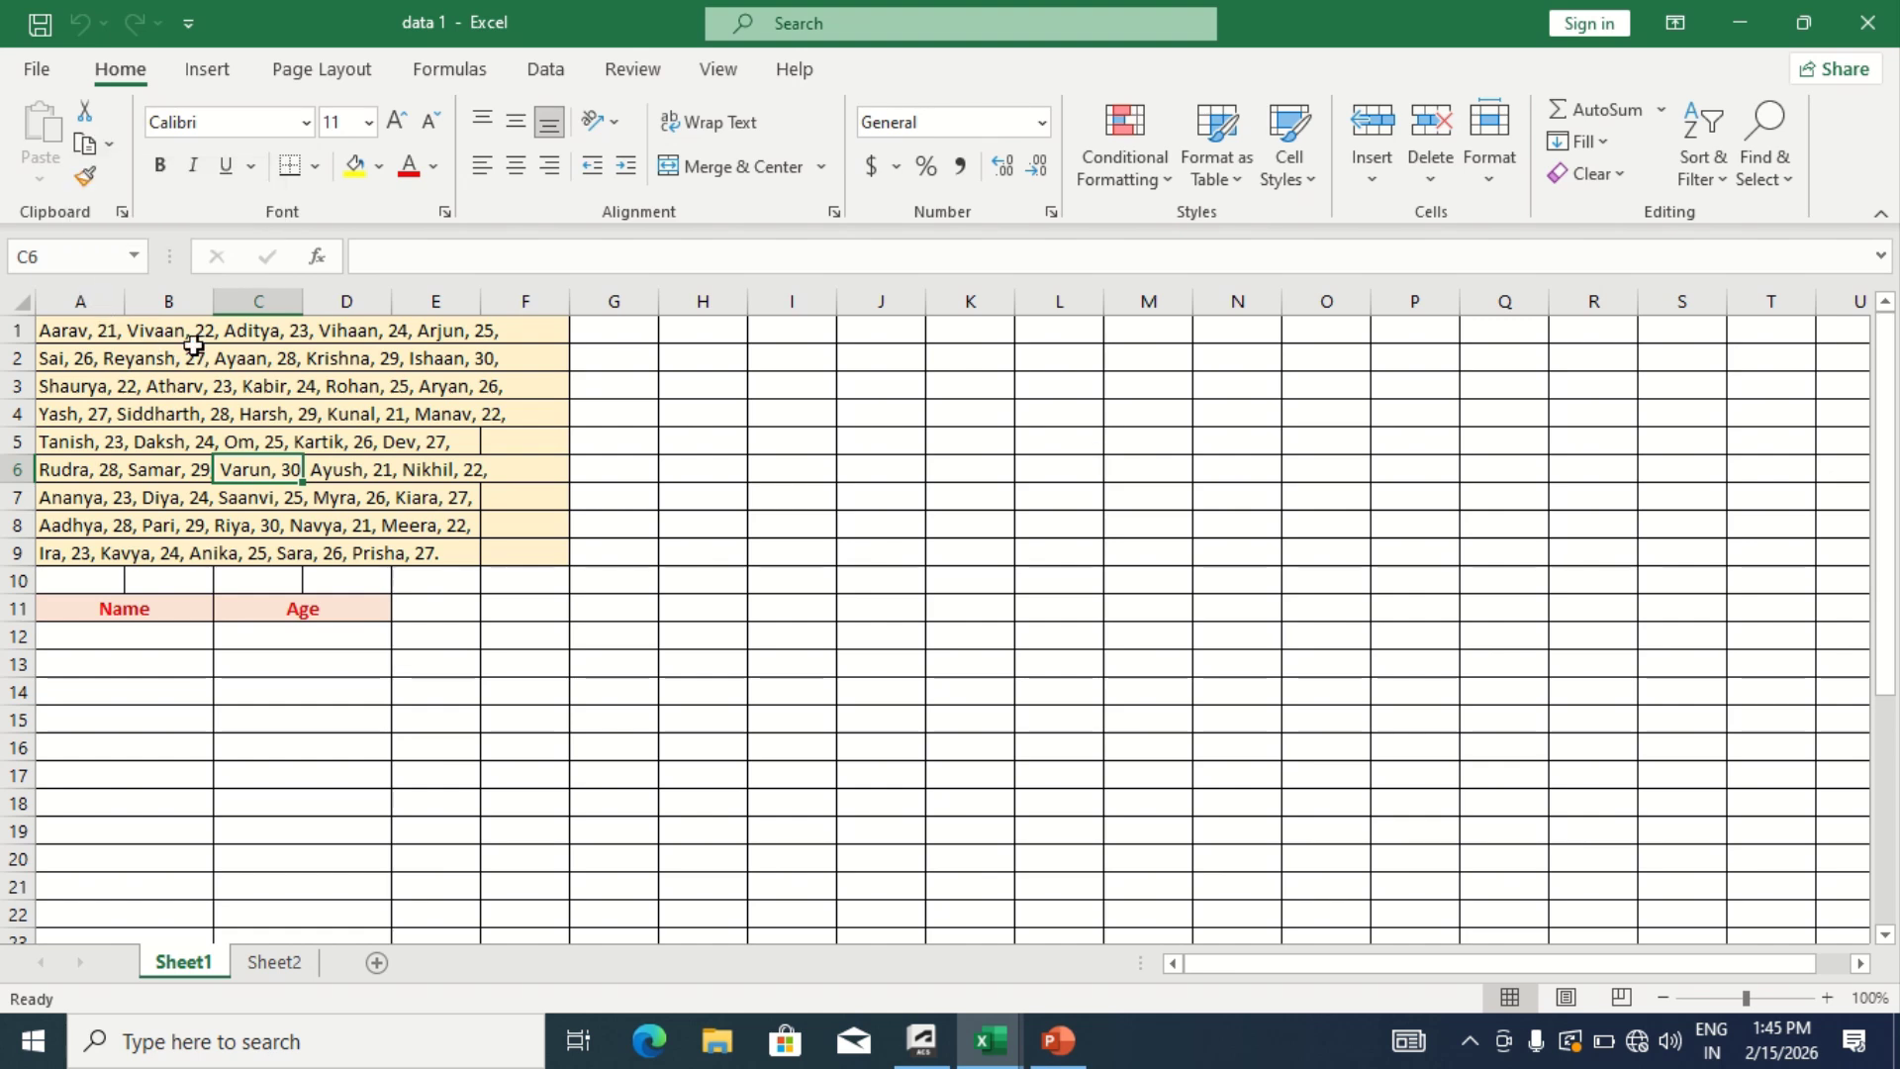
left_click(193, 349)
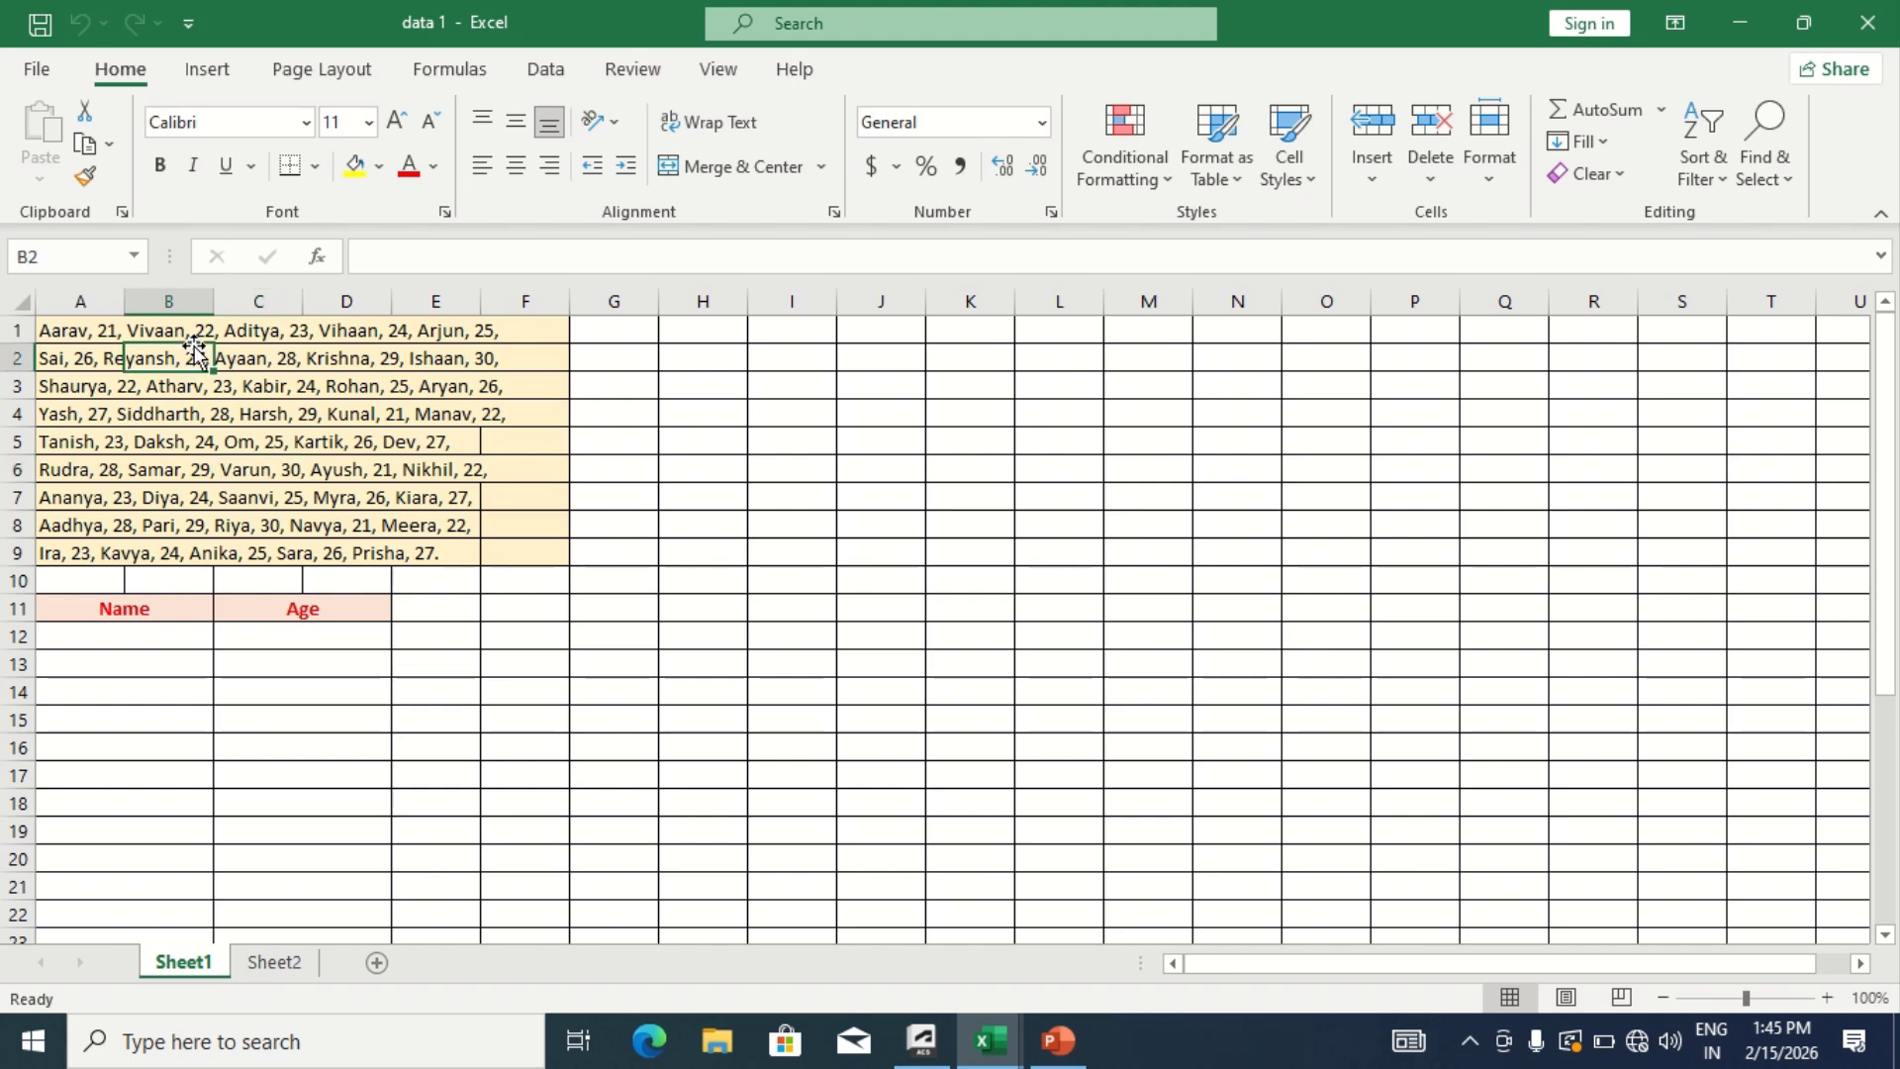
left_click(80, 346)
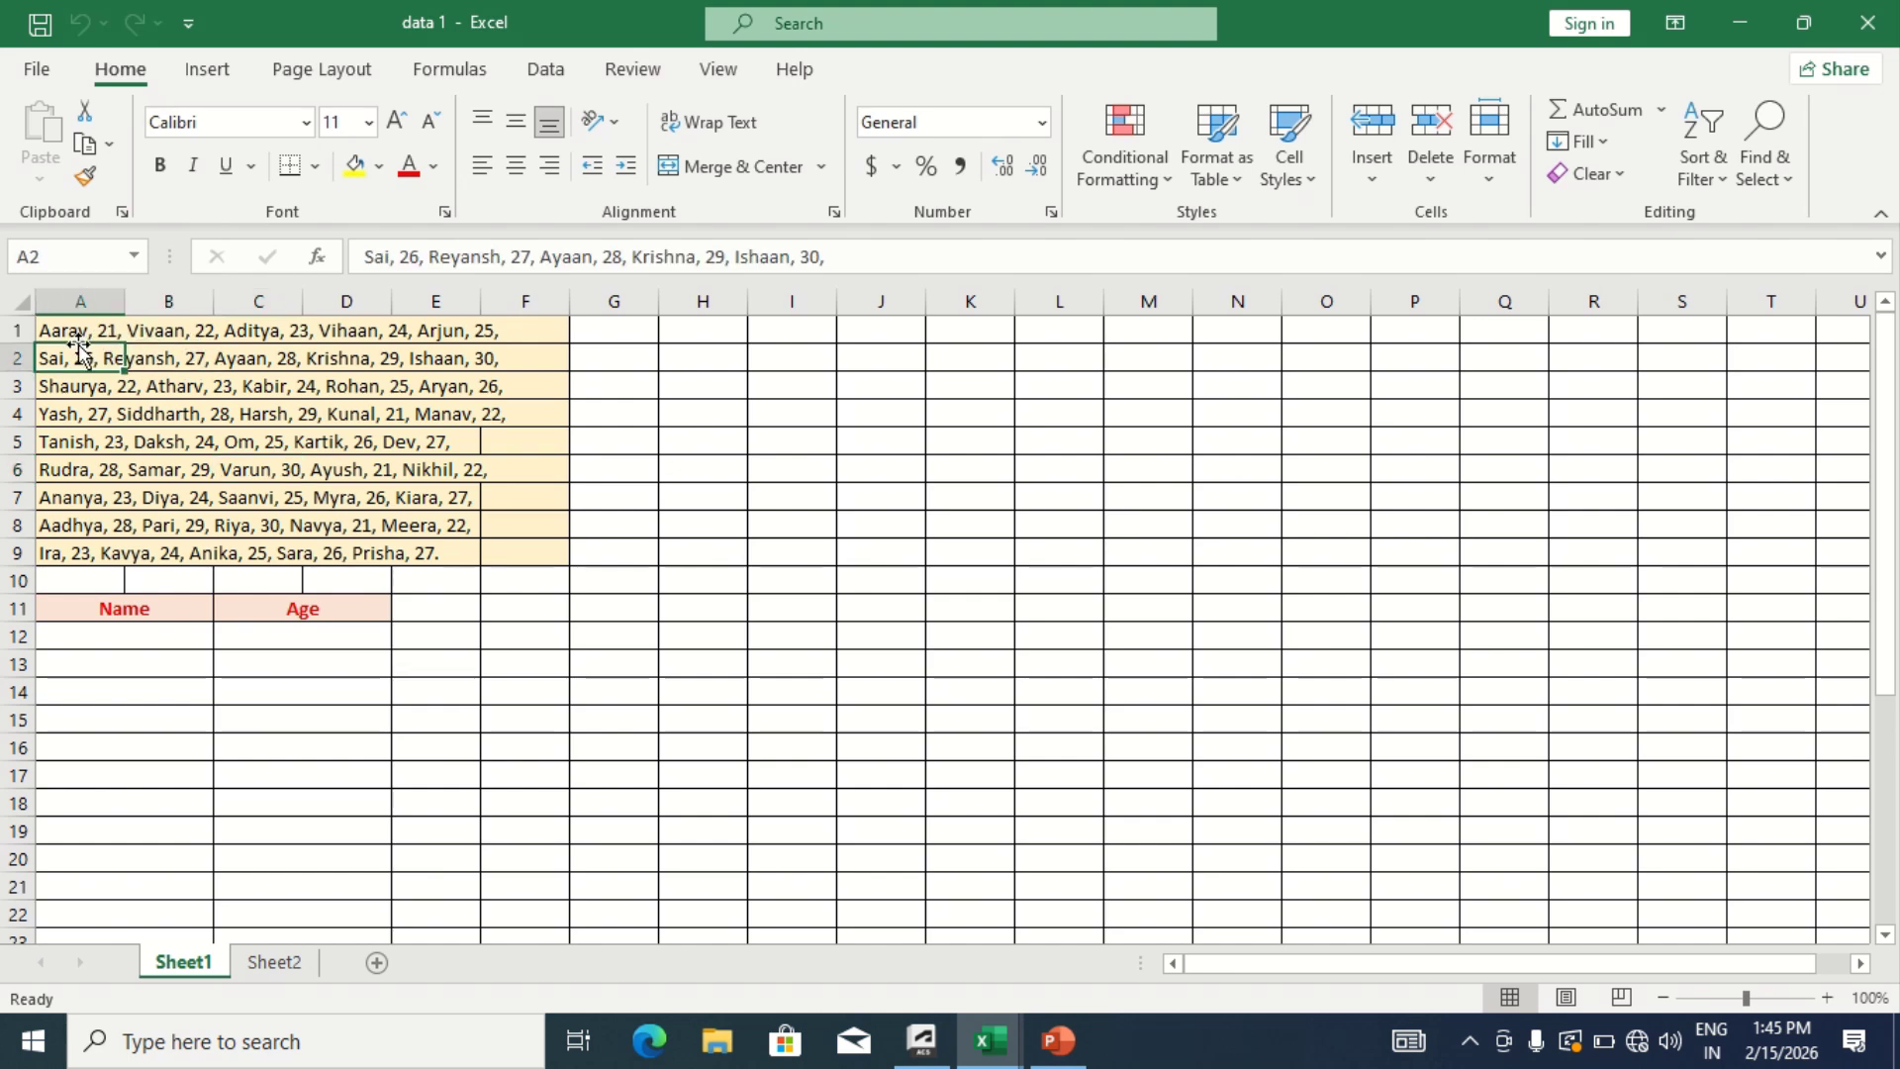
left_click(78, 336)
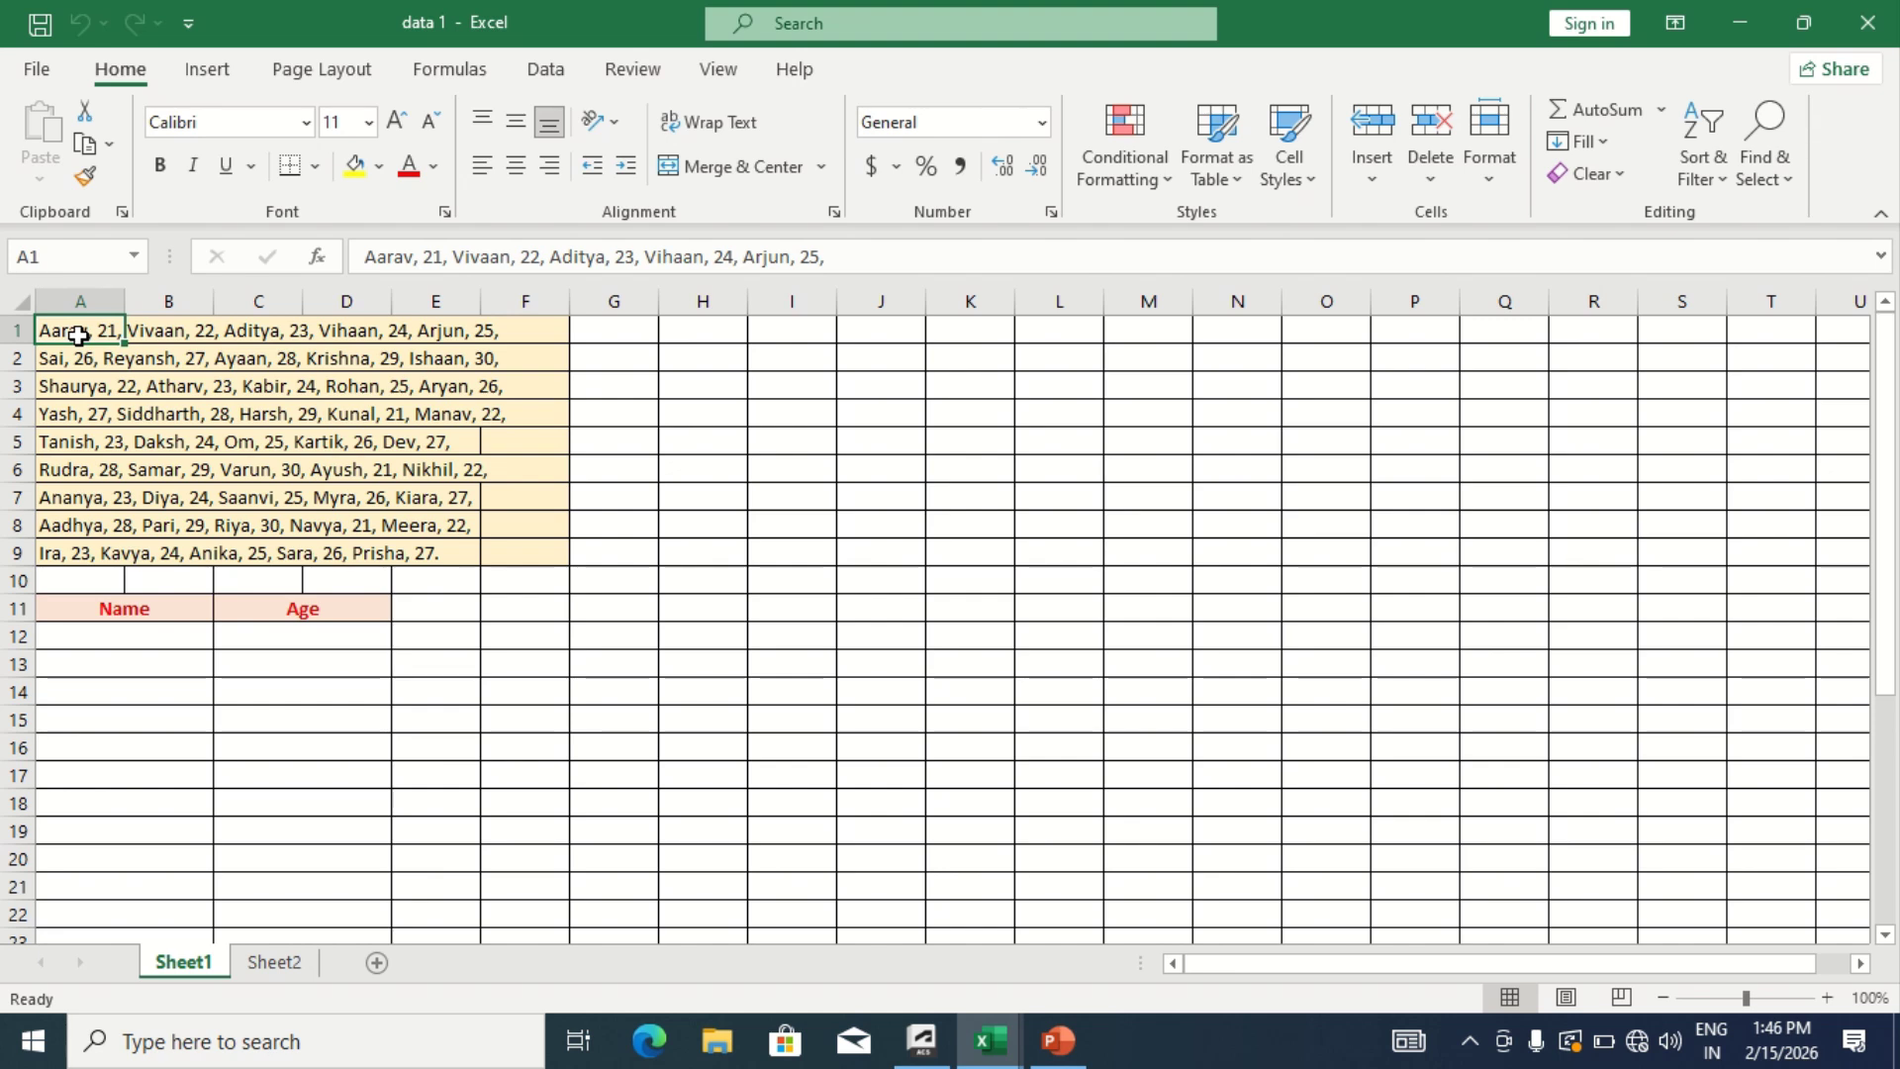
double_click(78, 336)
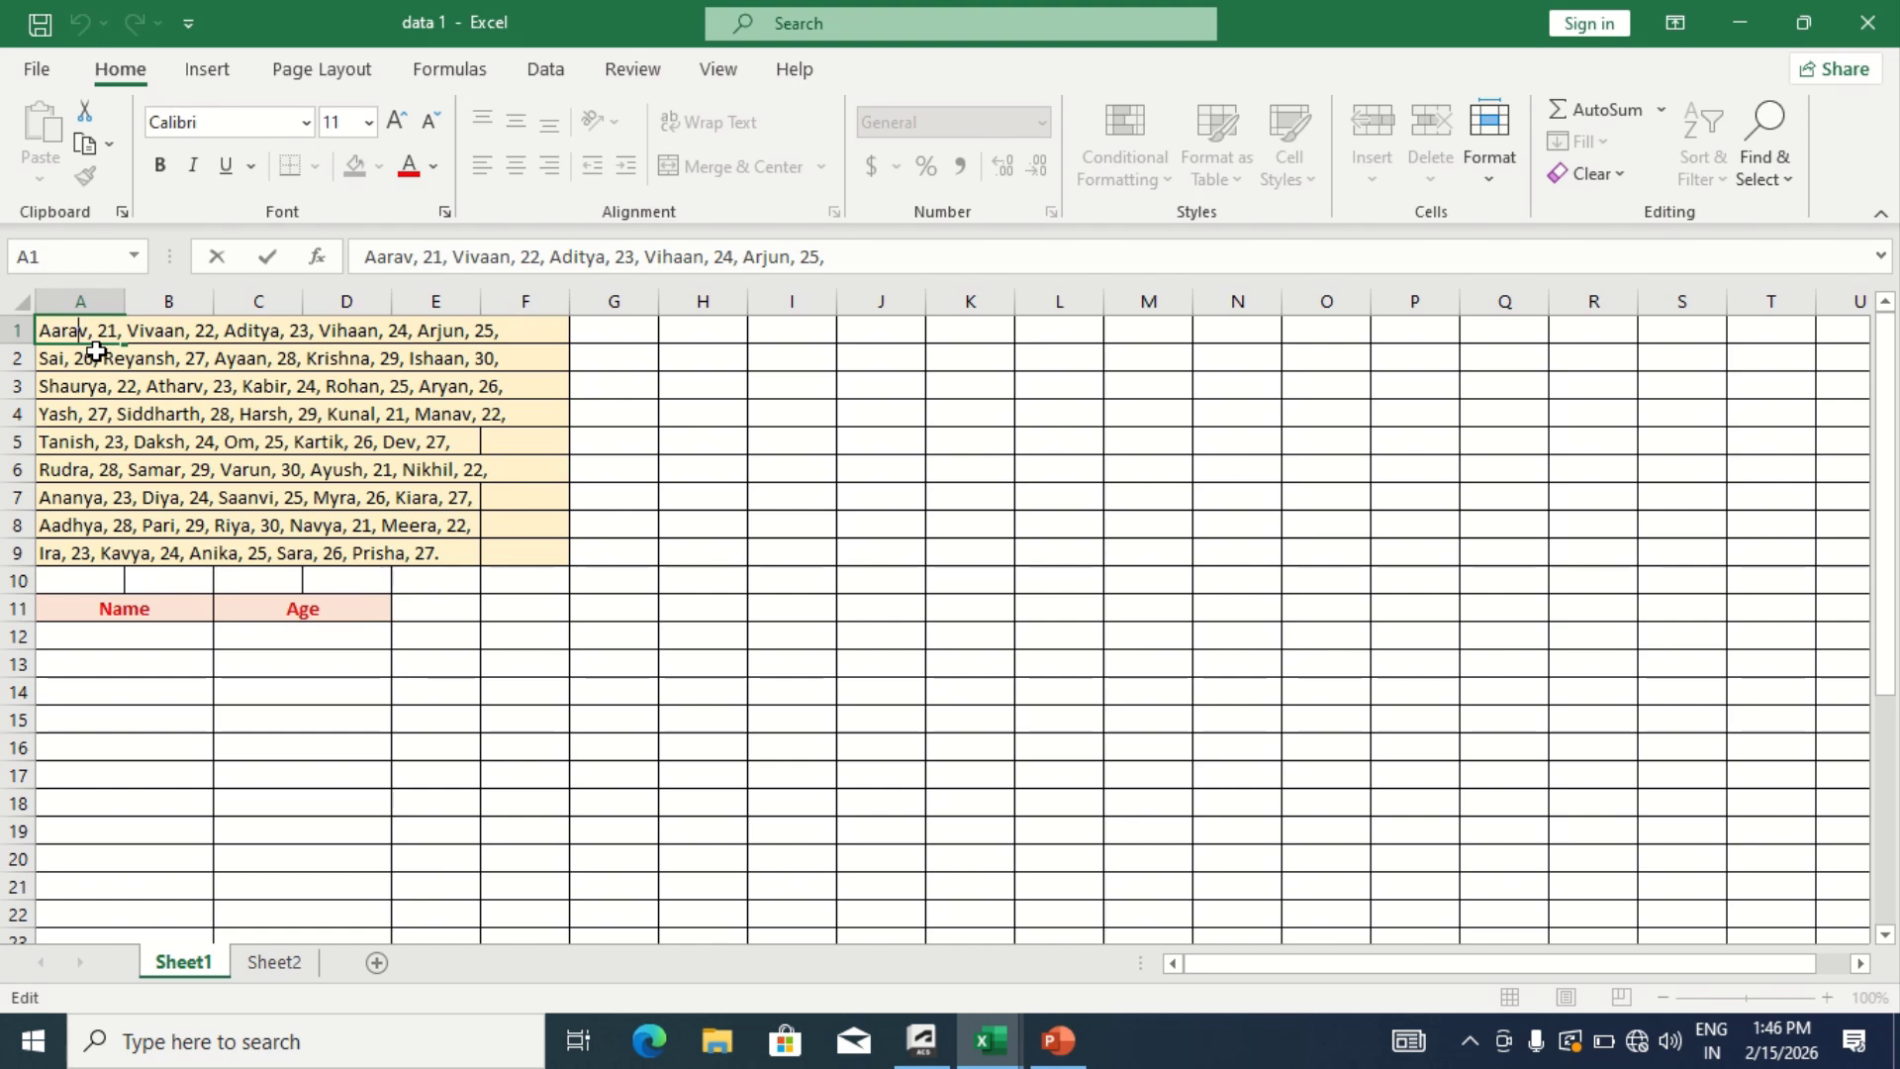
left_click(102, 360)
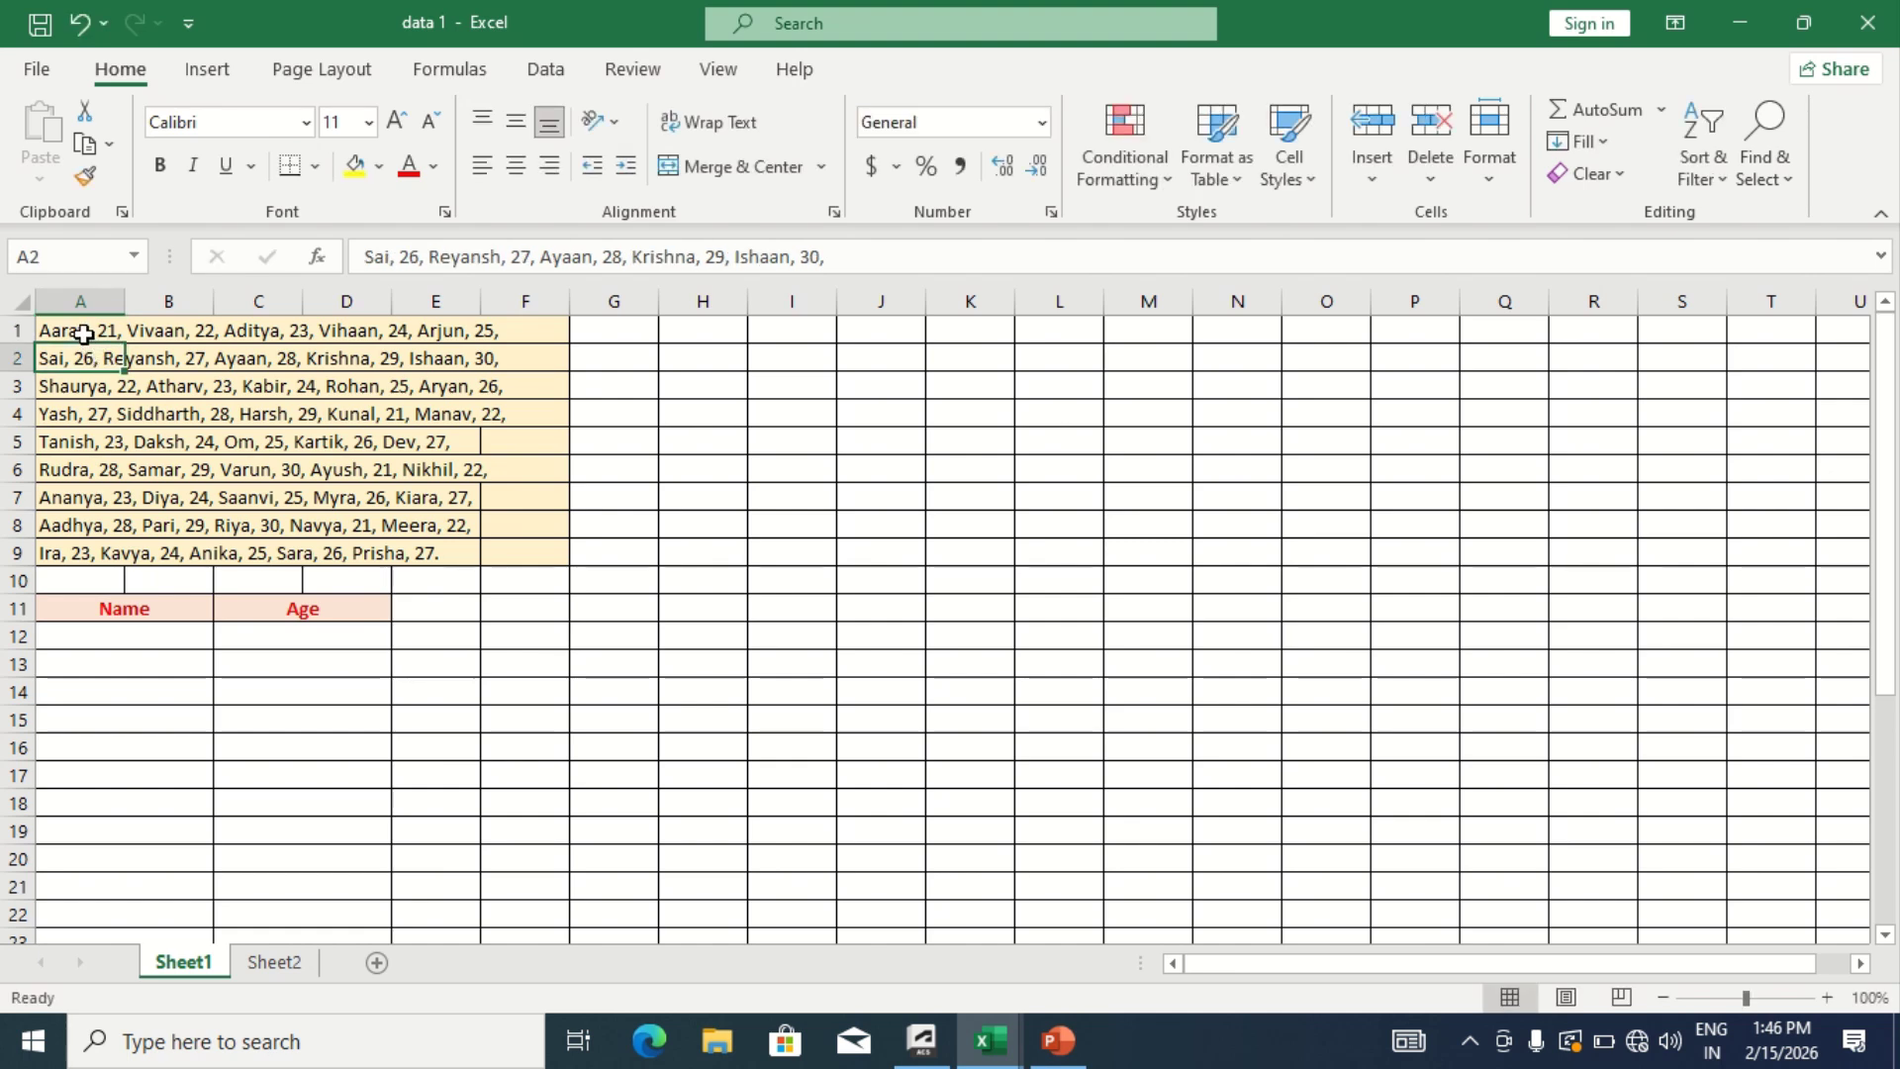
Copy the name-and-age text in cell A1 and paste it into cell G5
left_click(84, 334)
key("ctrl+c")
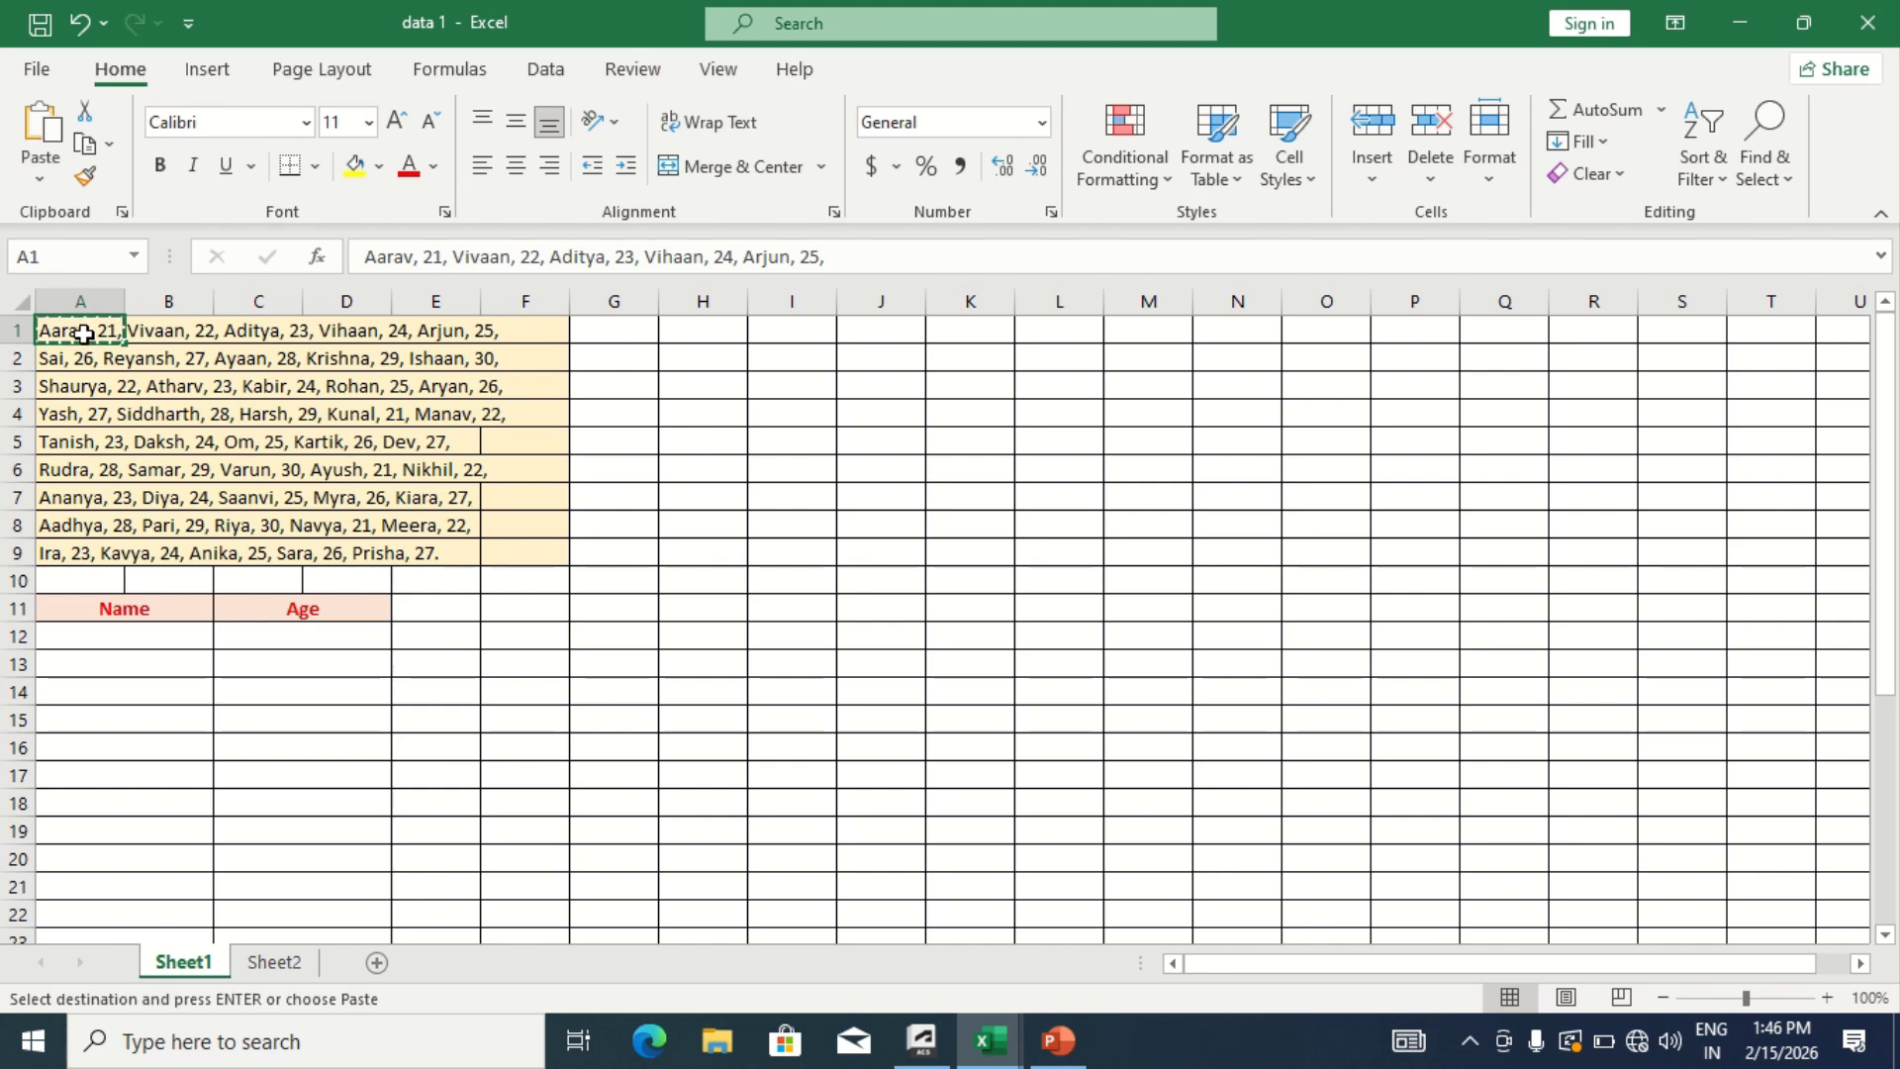
left_click(606, 441)
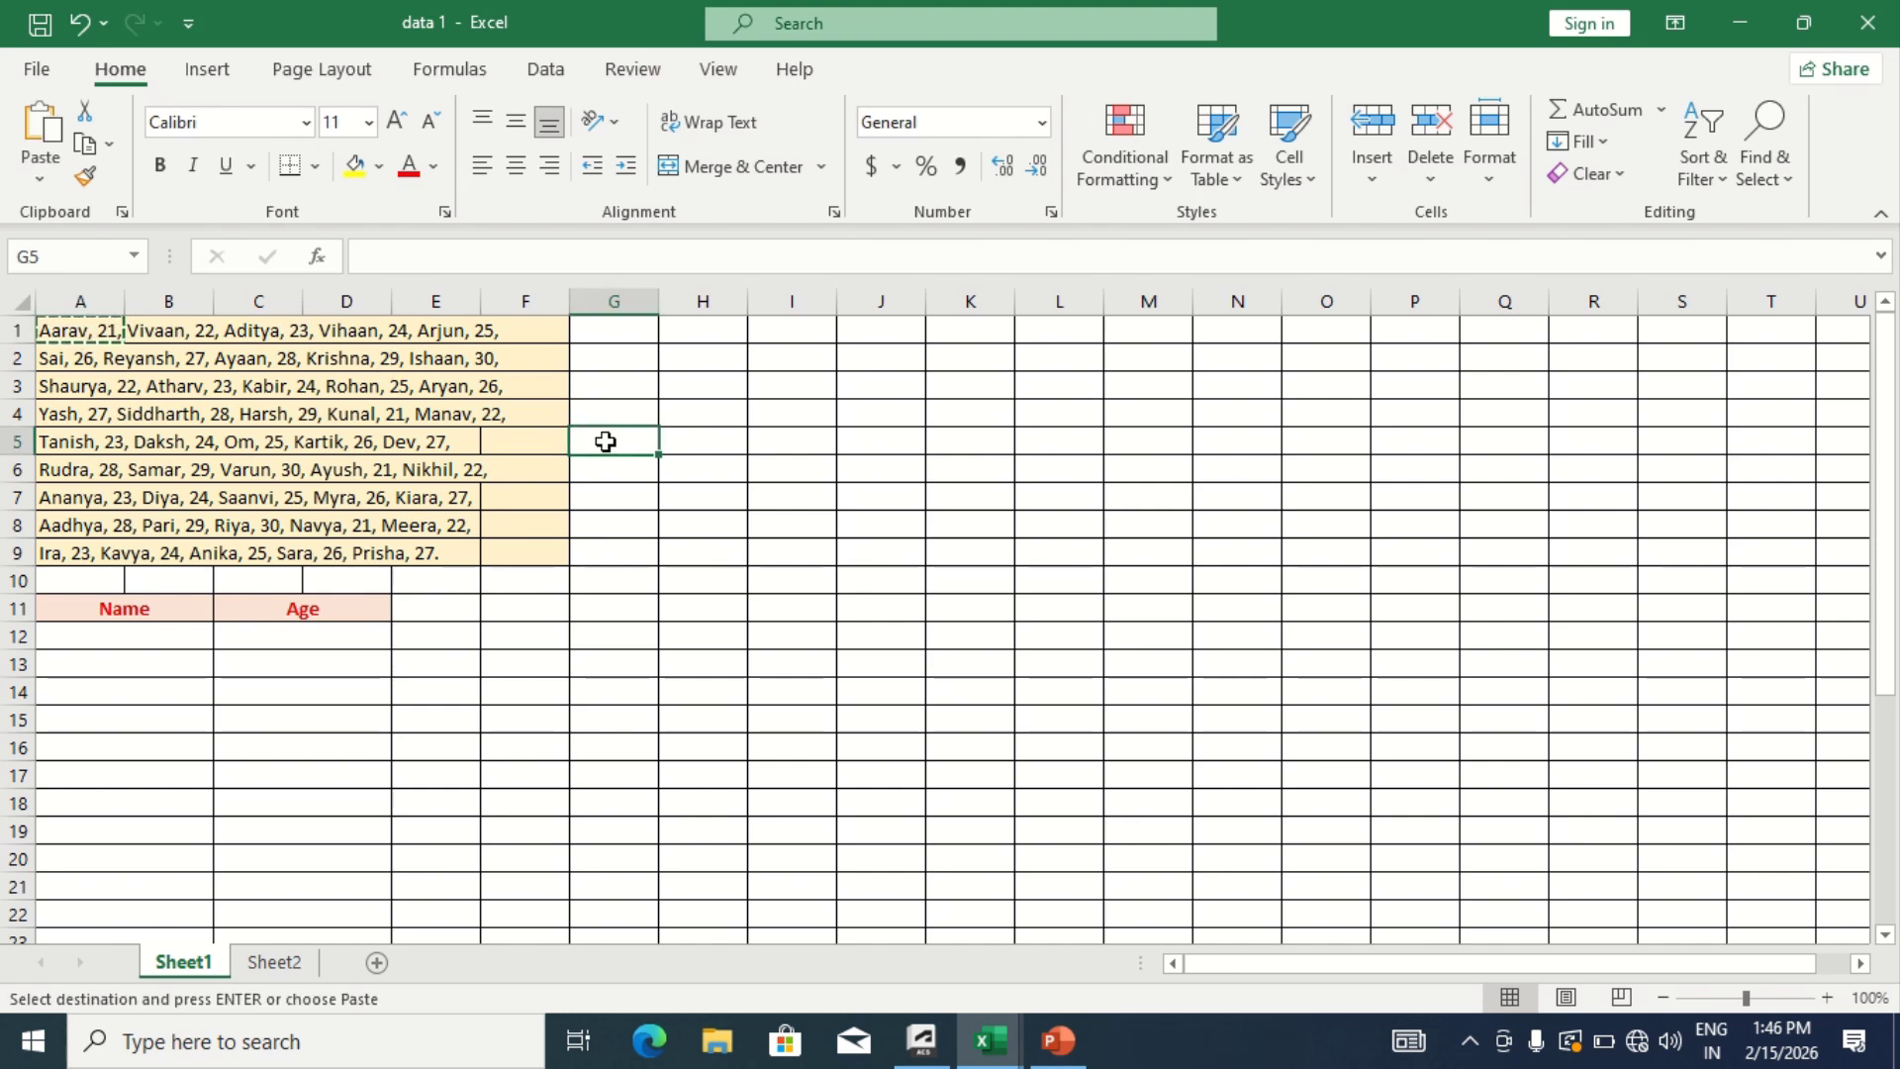
key("ctrl+v")
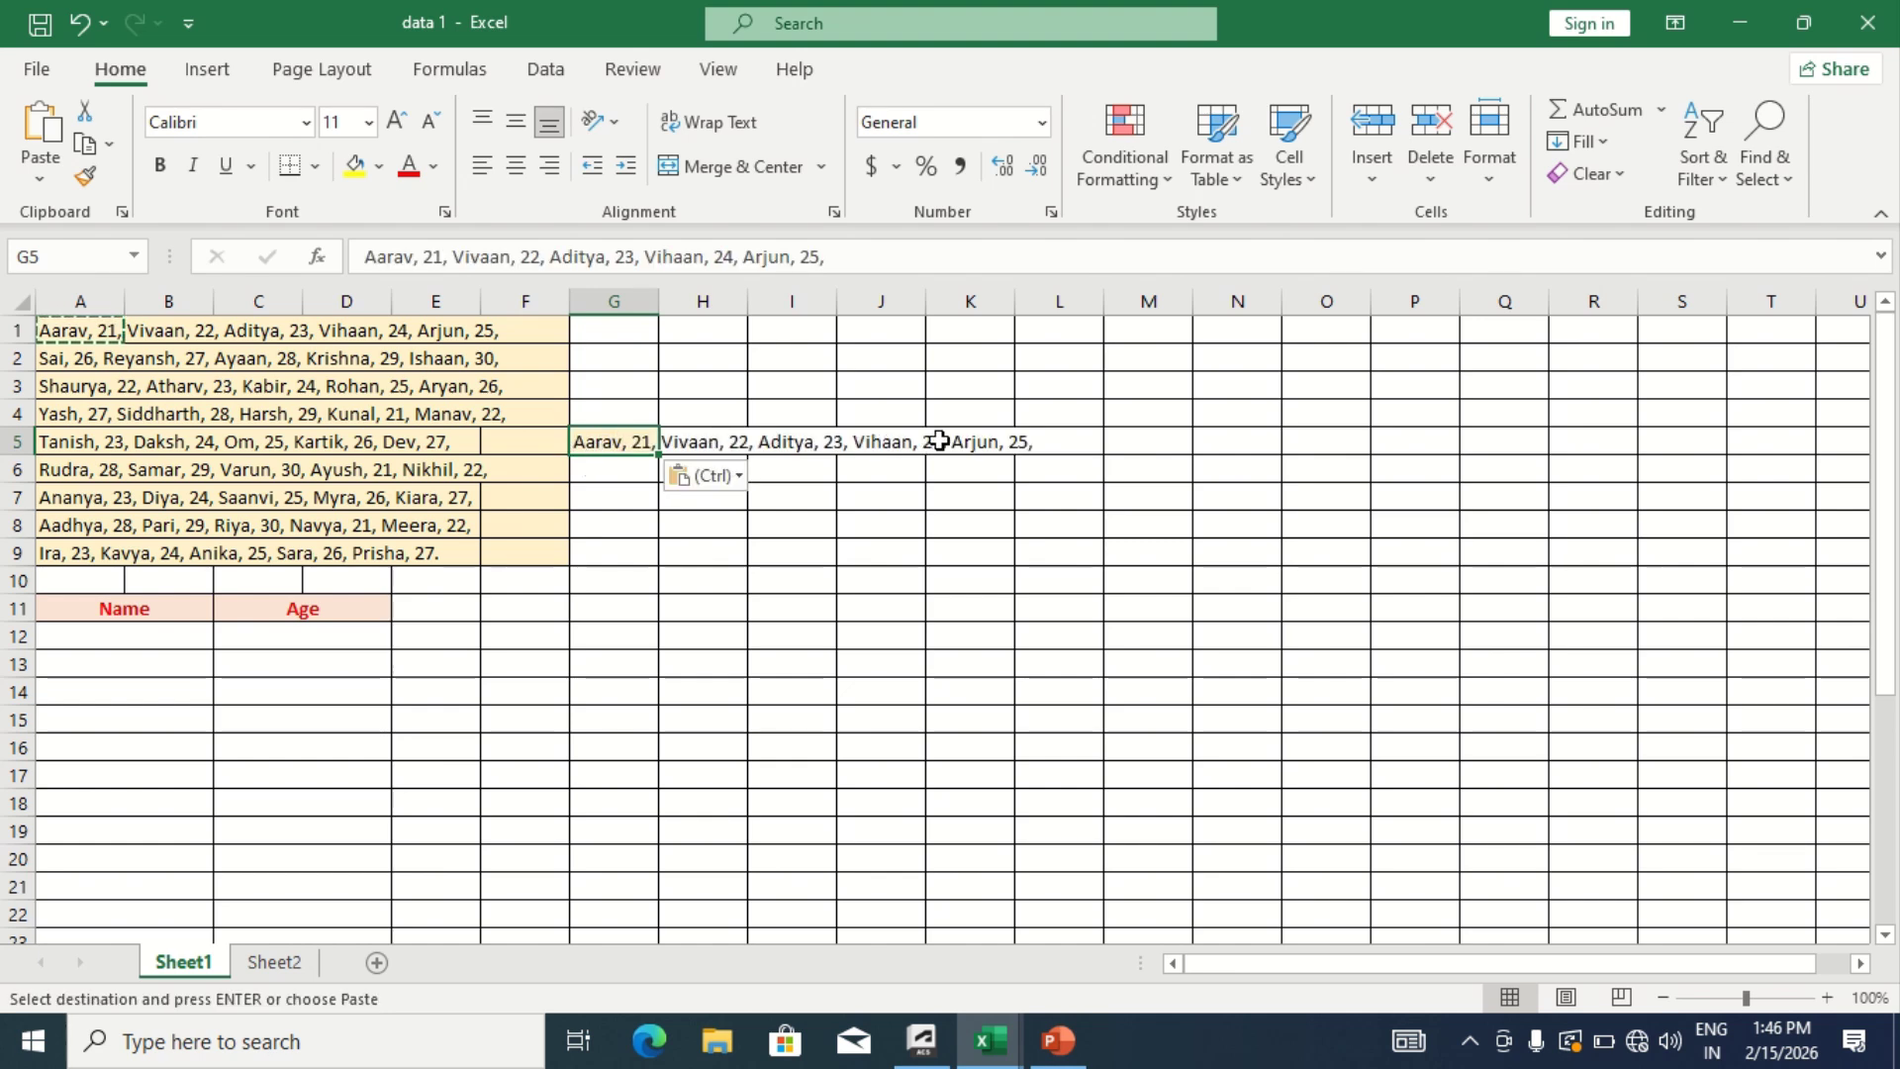
left_click(660, 496)
left_click(390, 407)
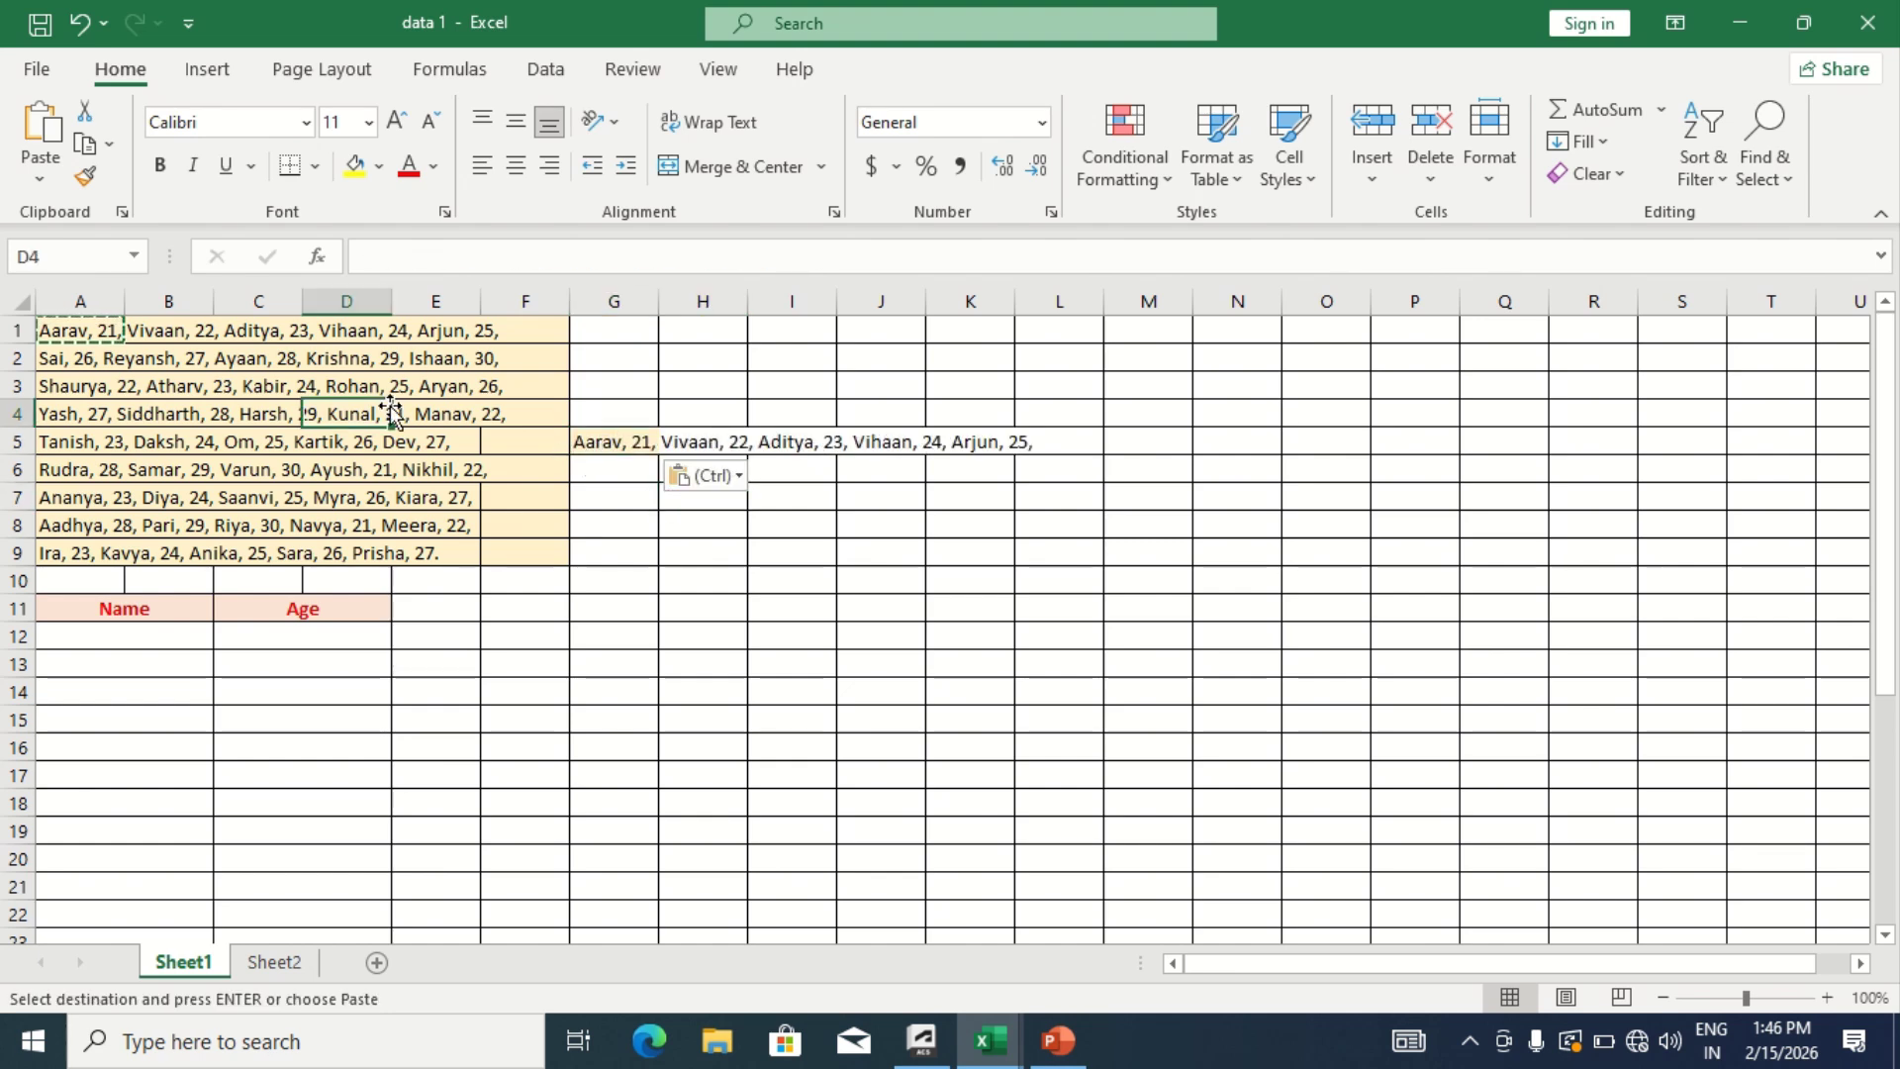
key("Escape")
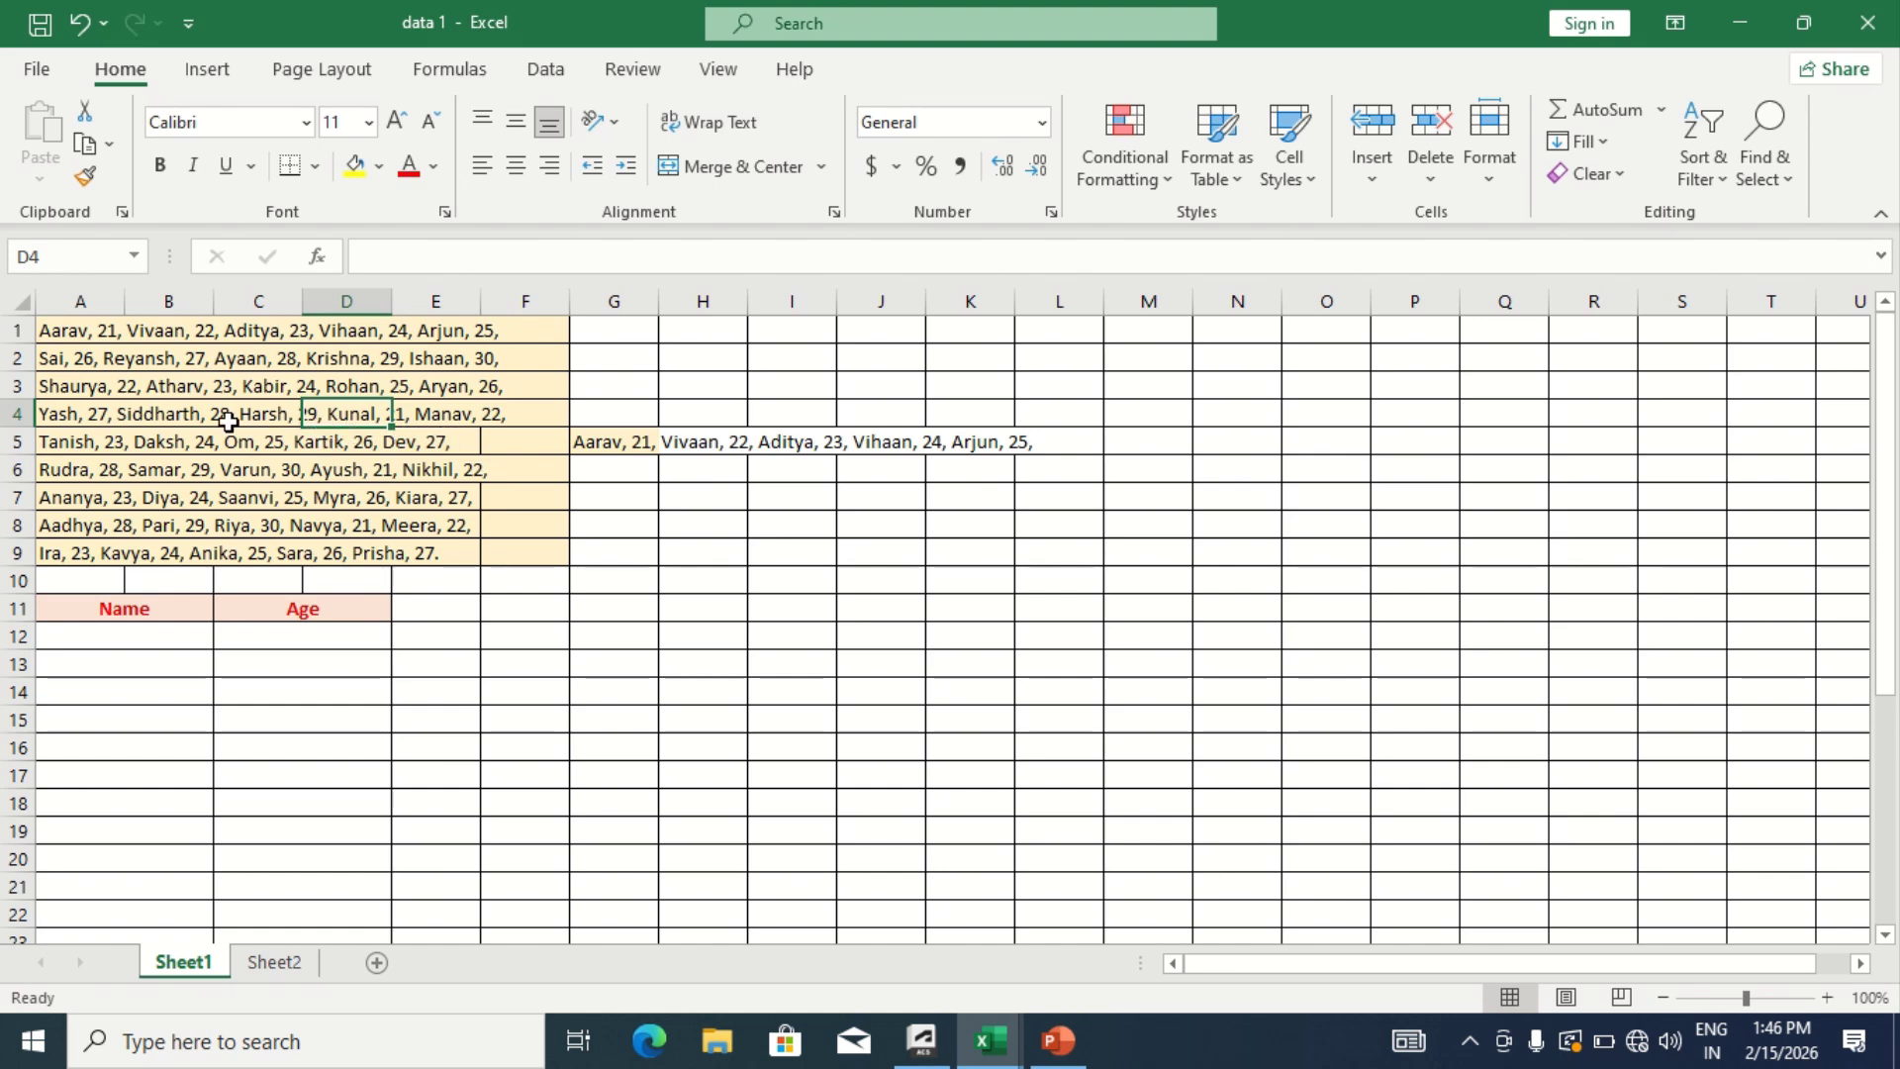
Move the merged "Name" header from cell A11 to cell H9
left_click(133, 600)
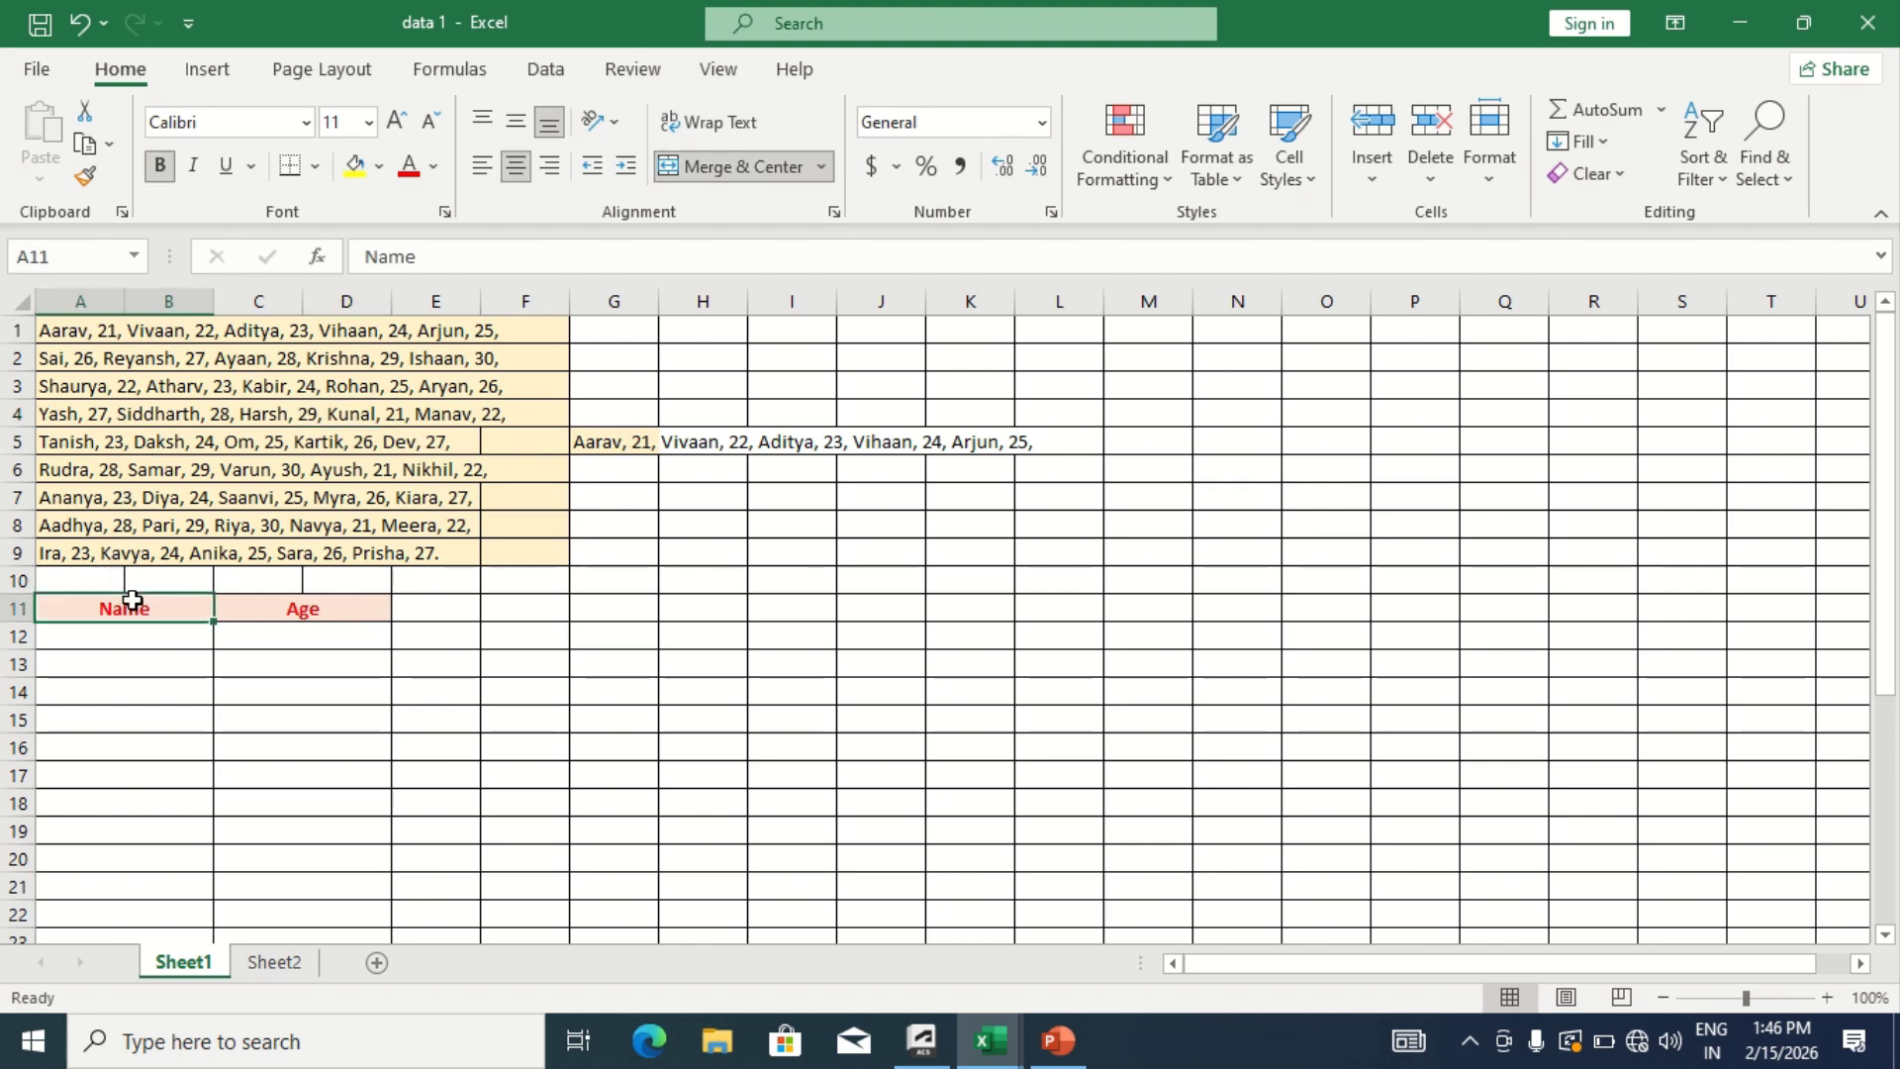
key("ctrl+c")
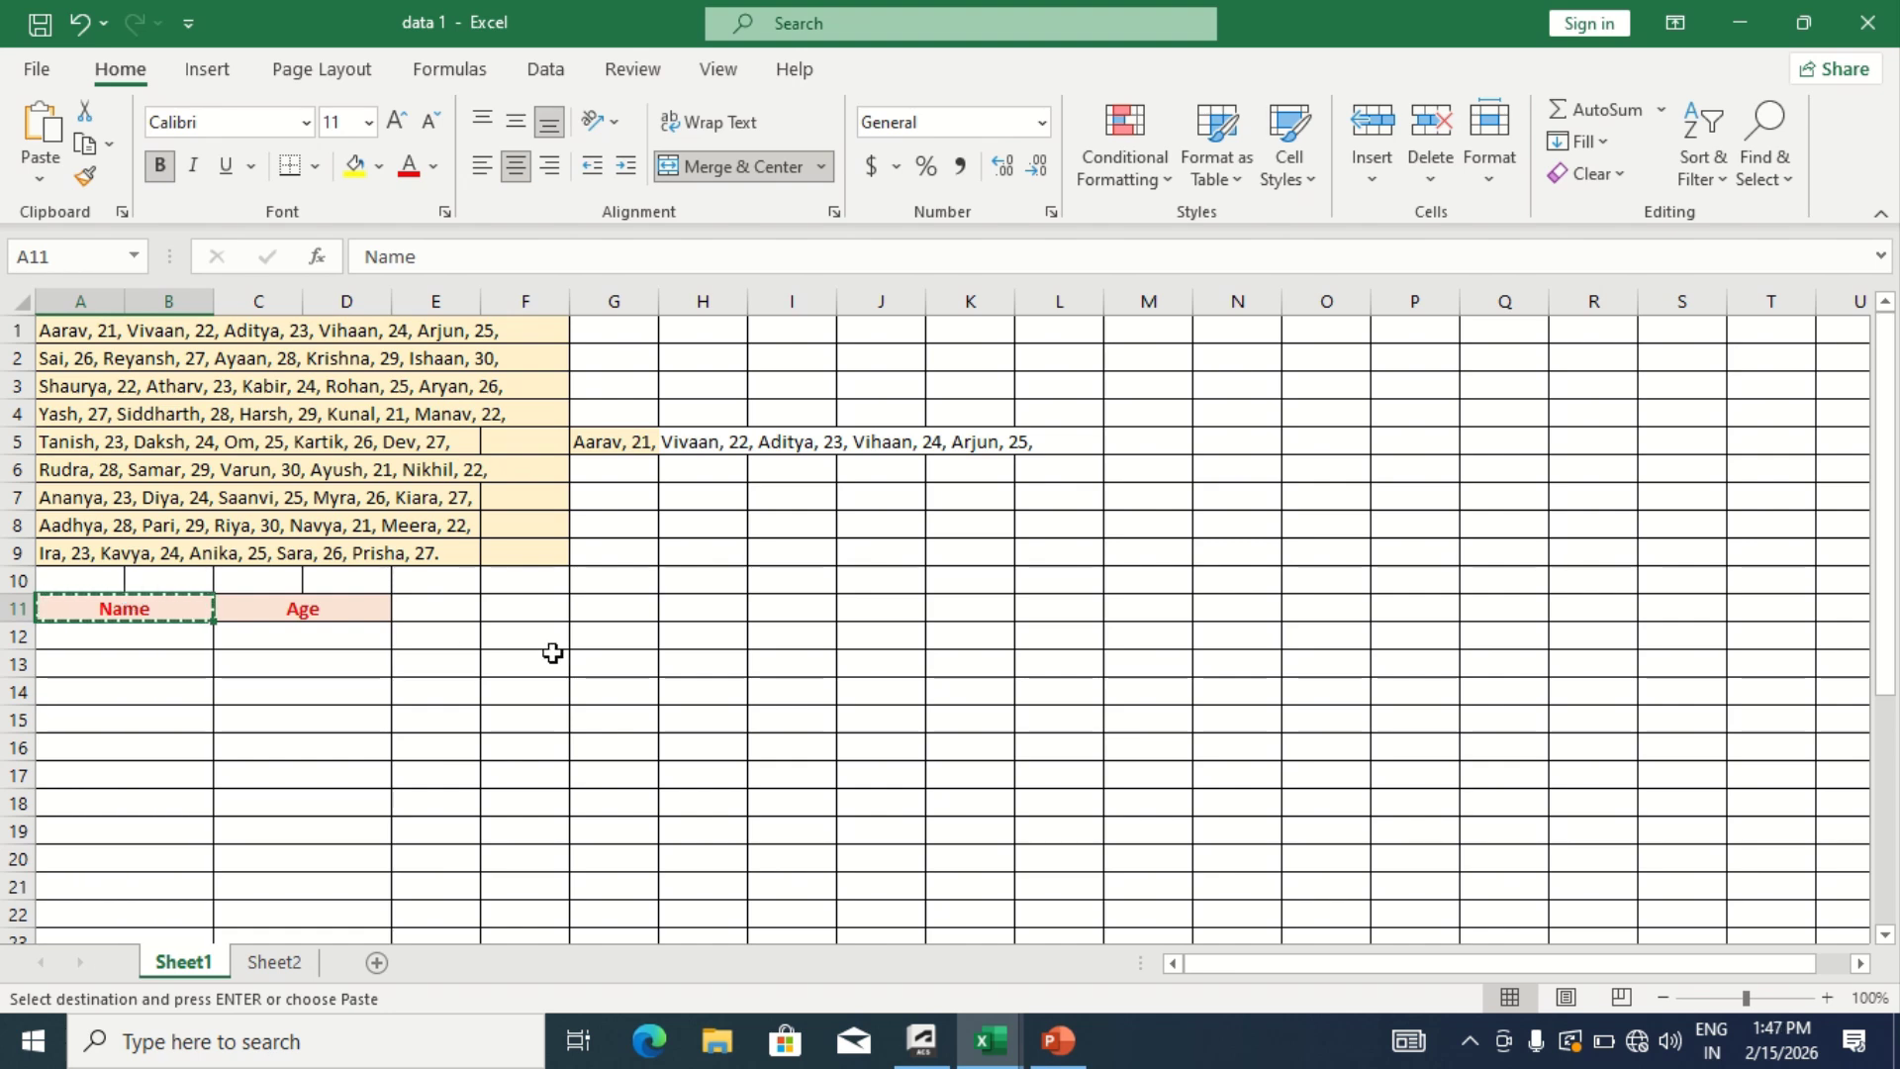
left_click(699, 552)
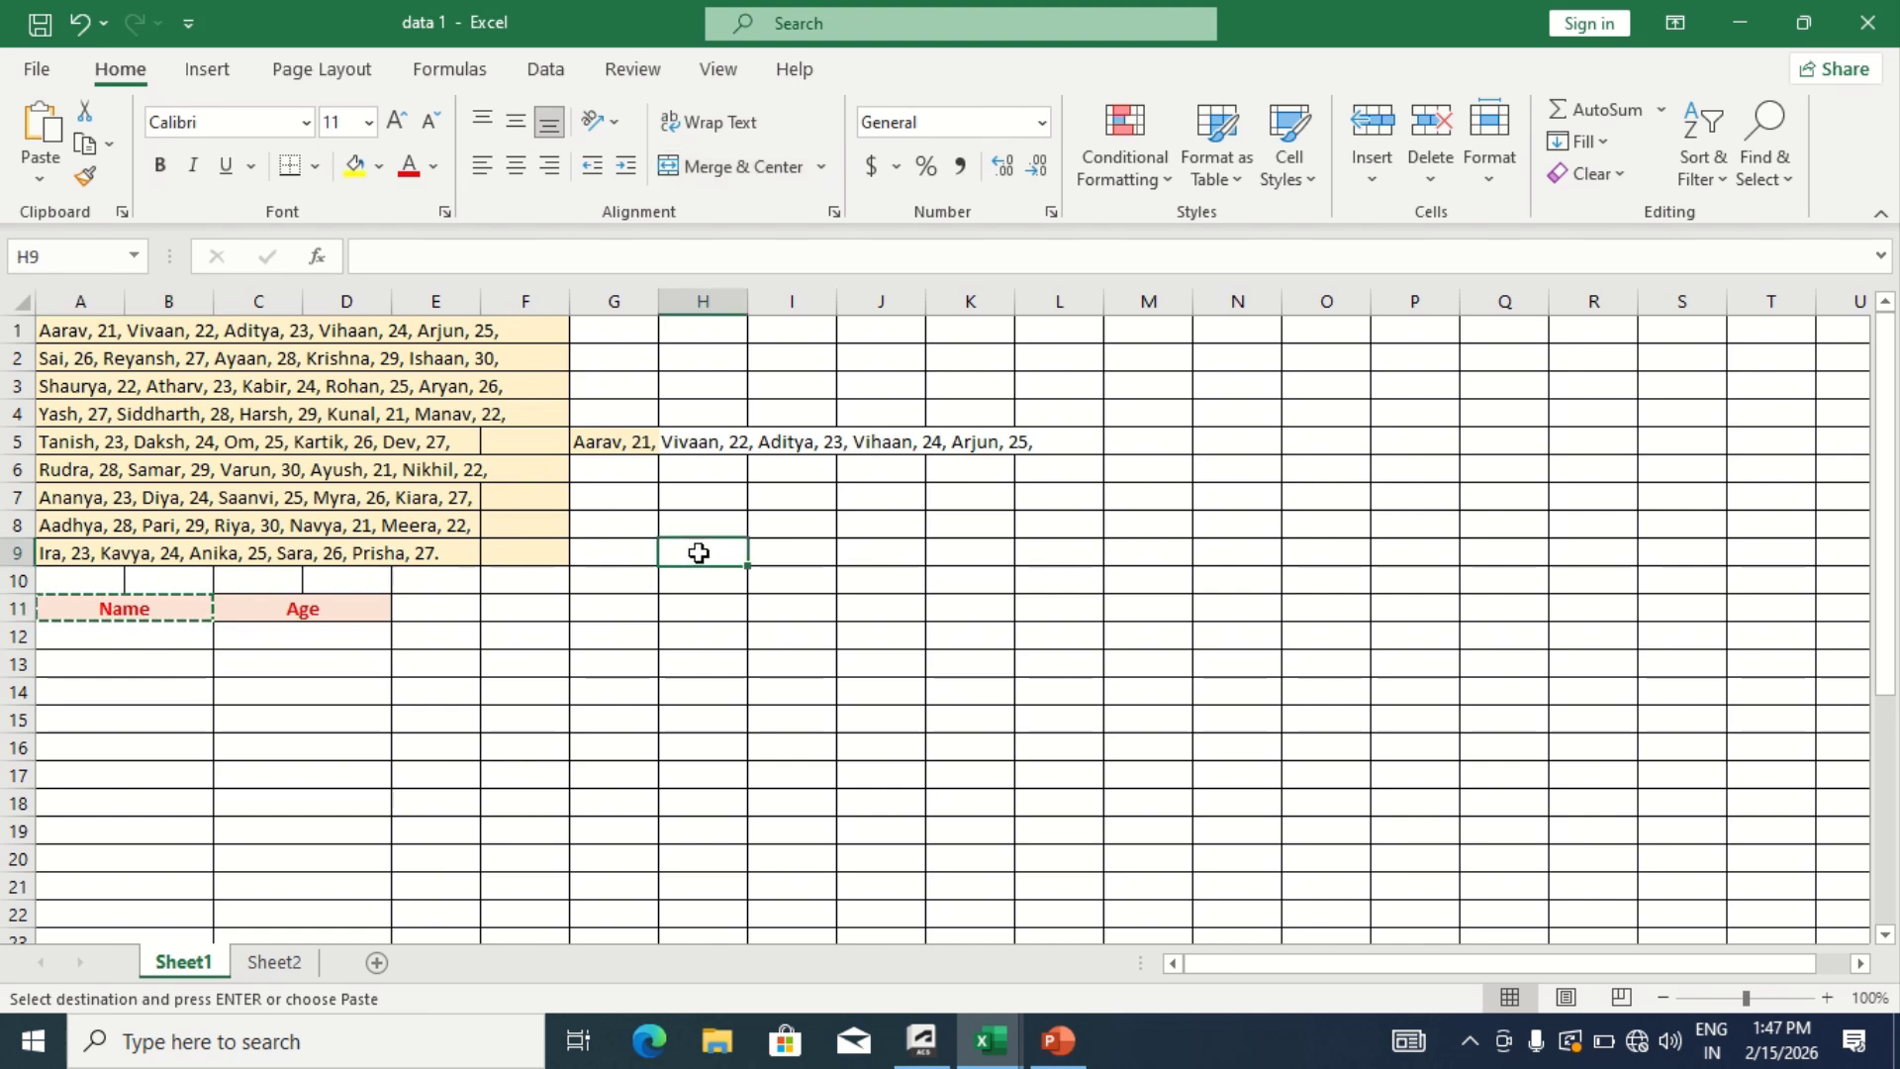
key("ctrl+v")
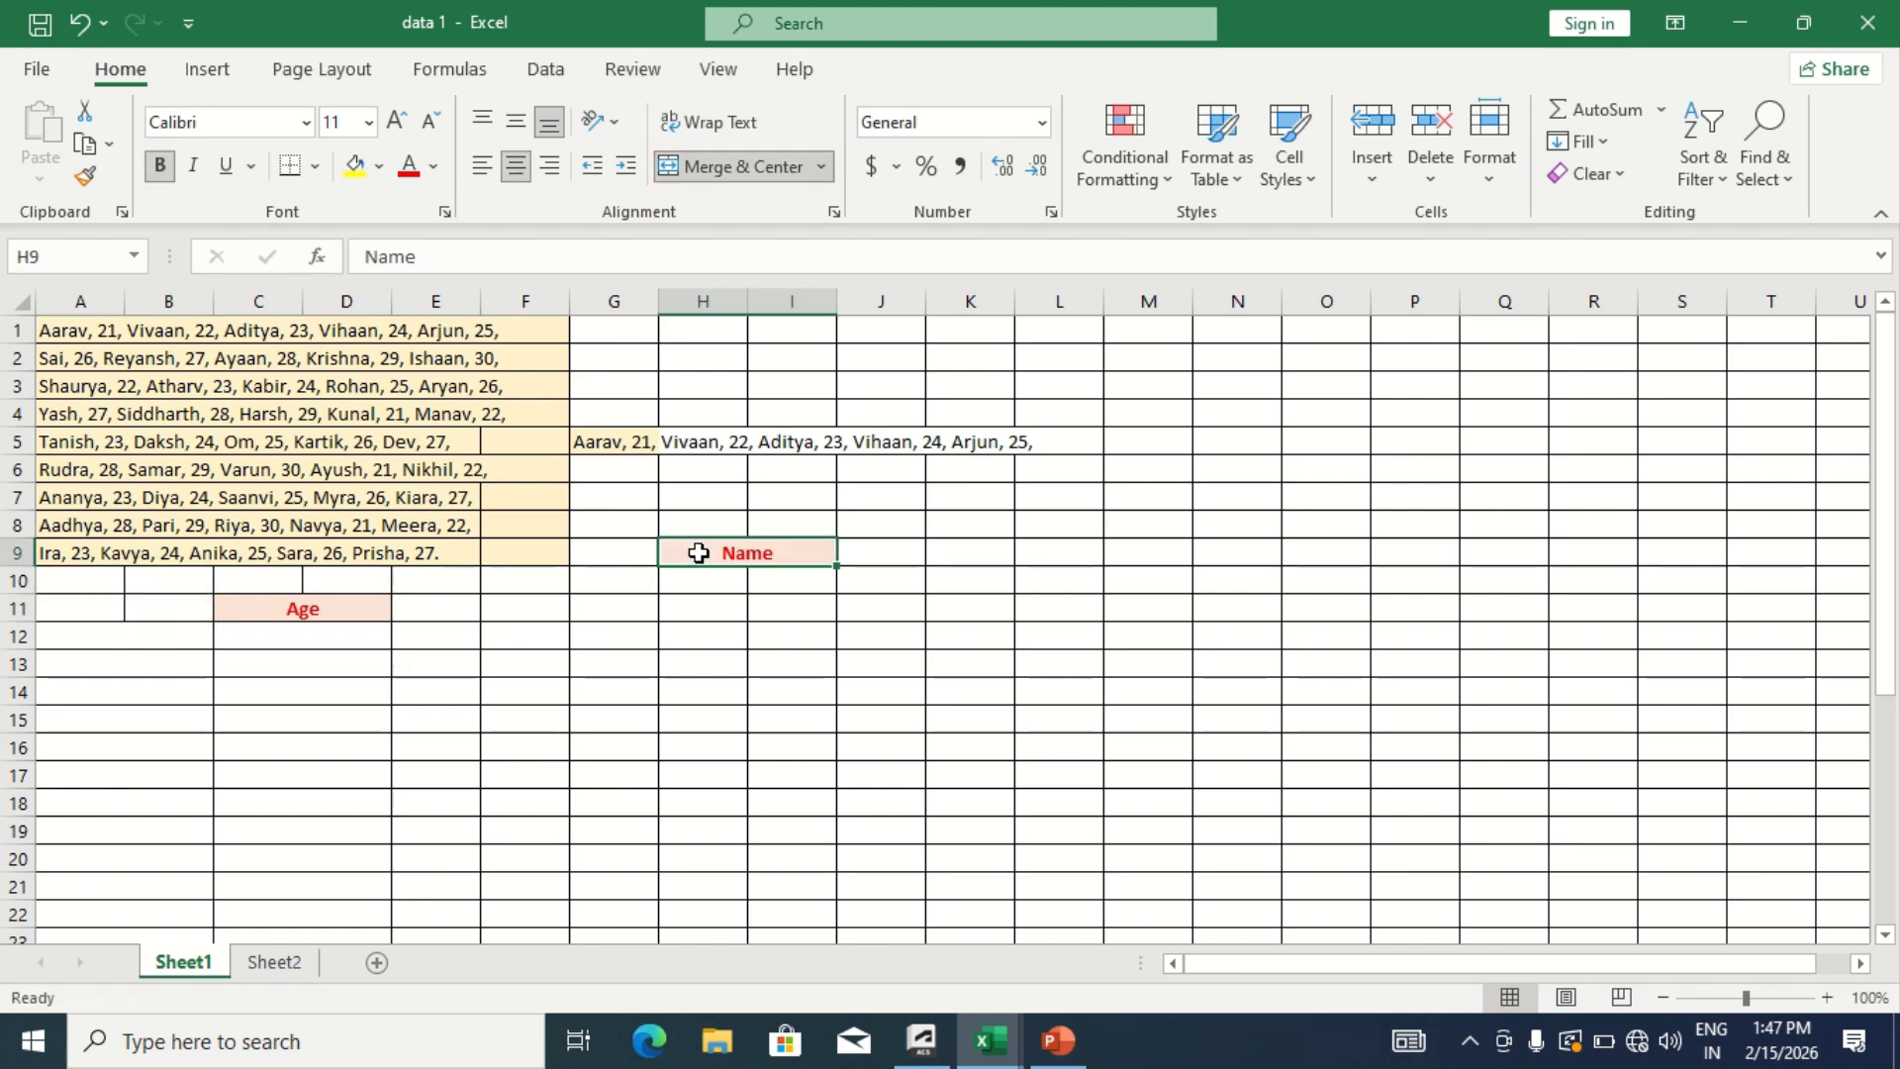
left_click(369, 599)
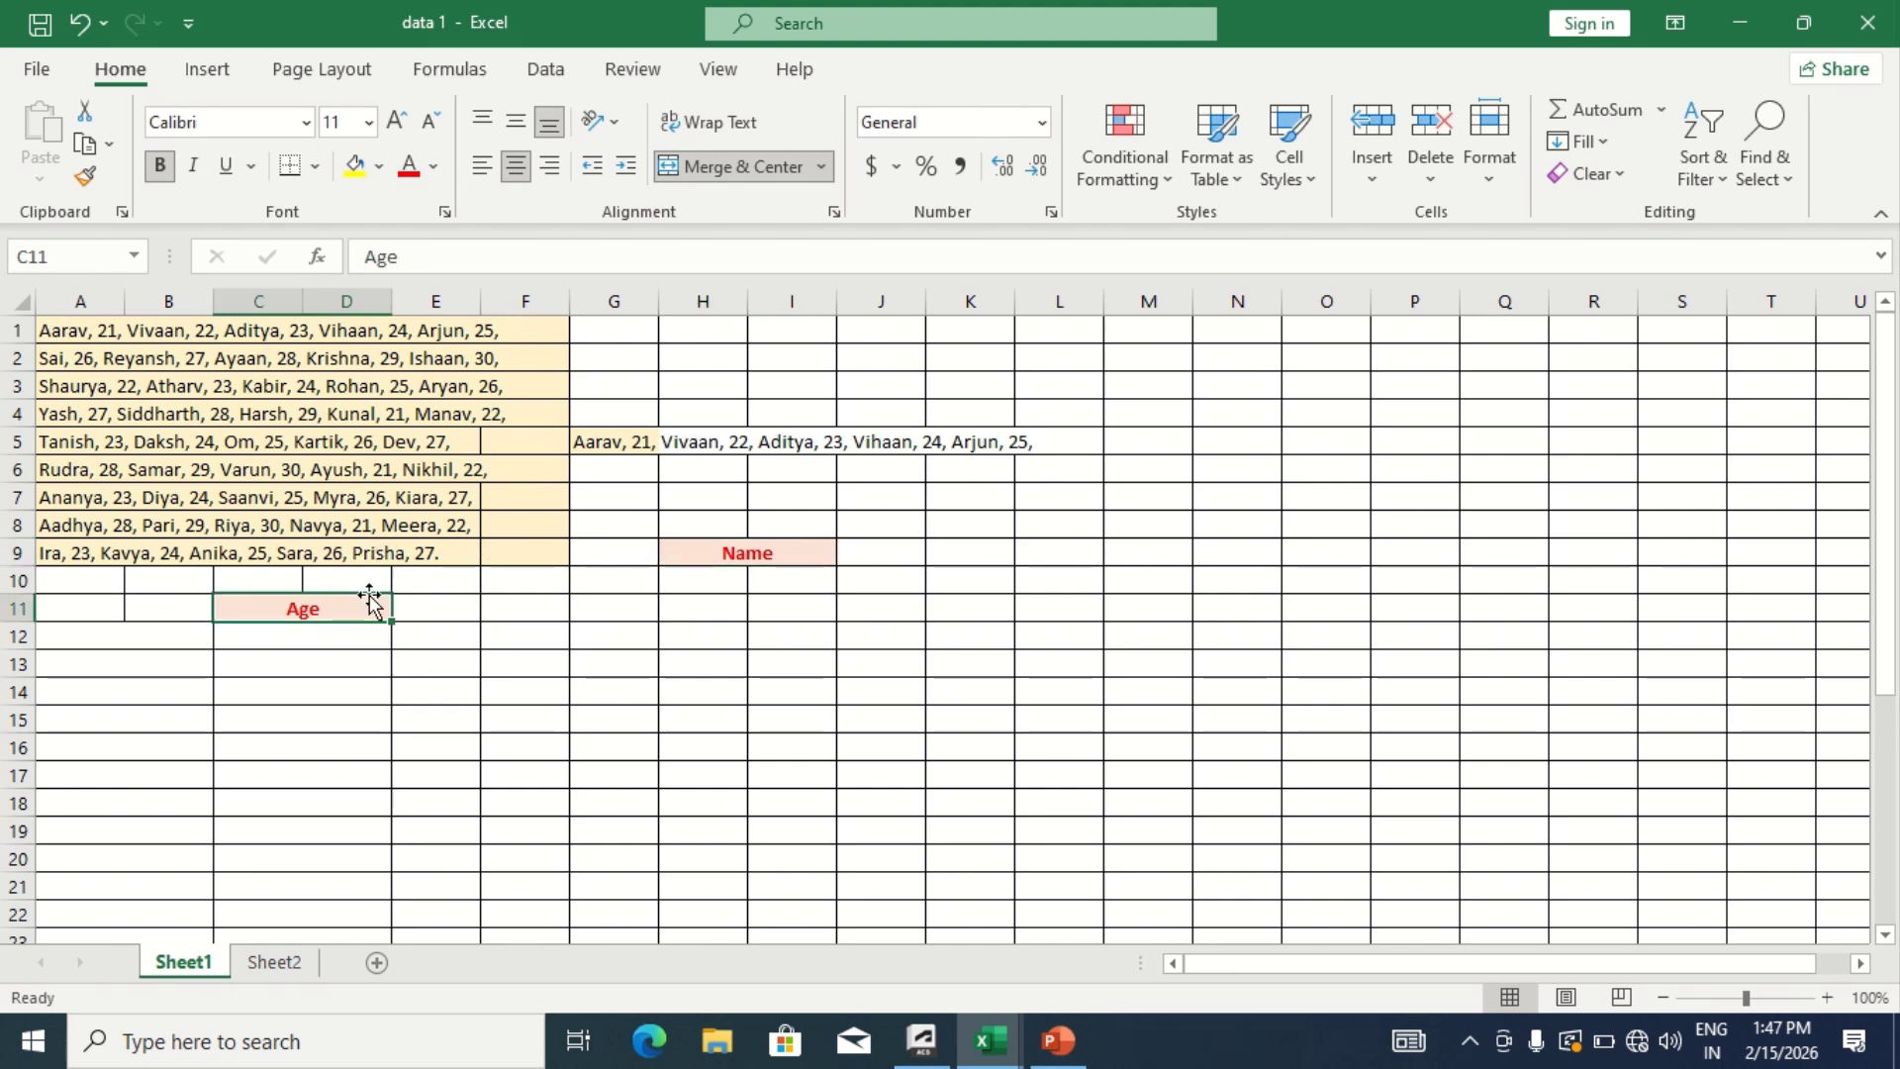
left_click(188, 619)
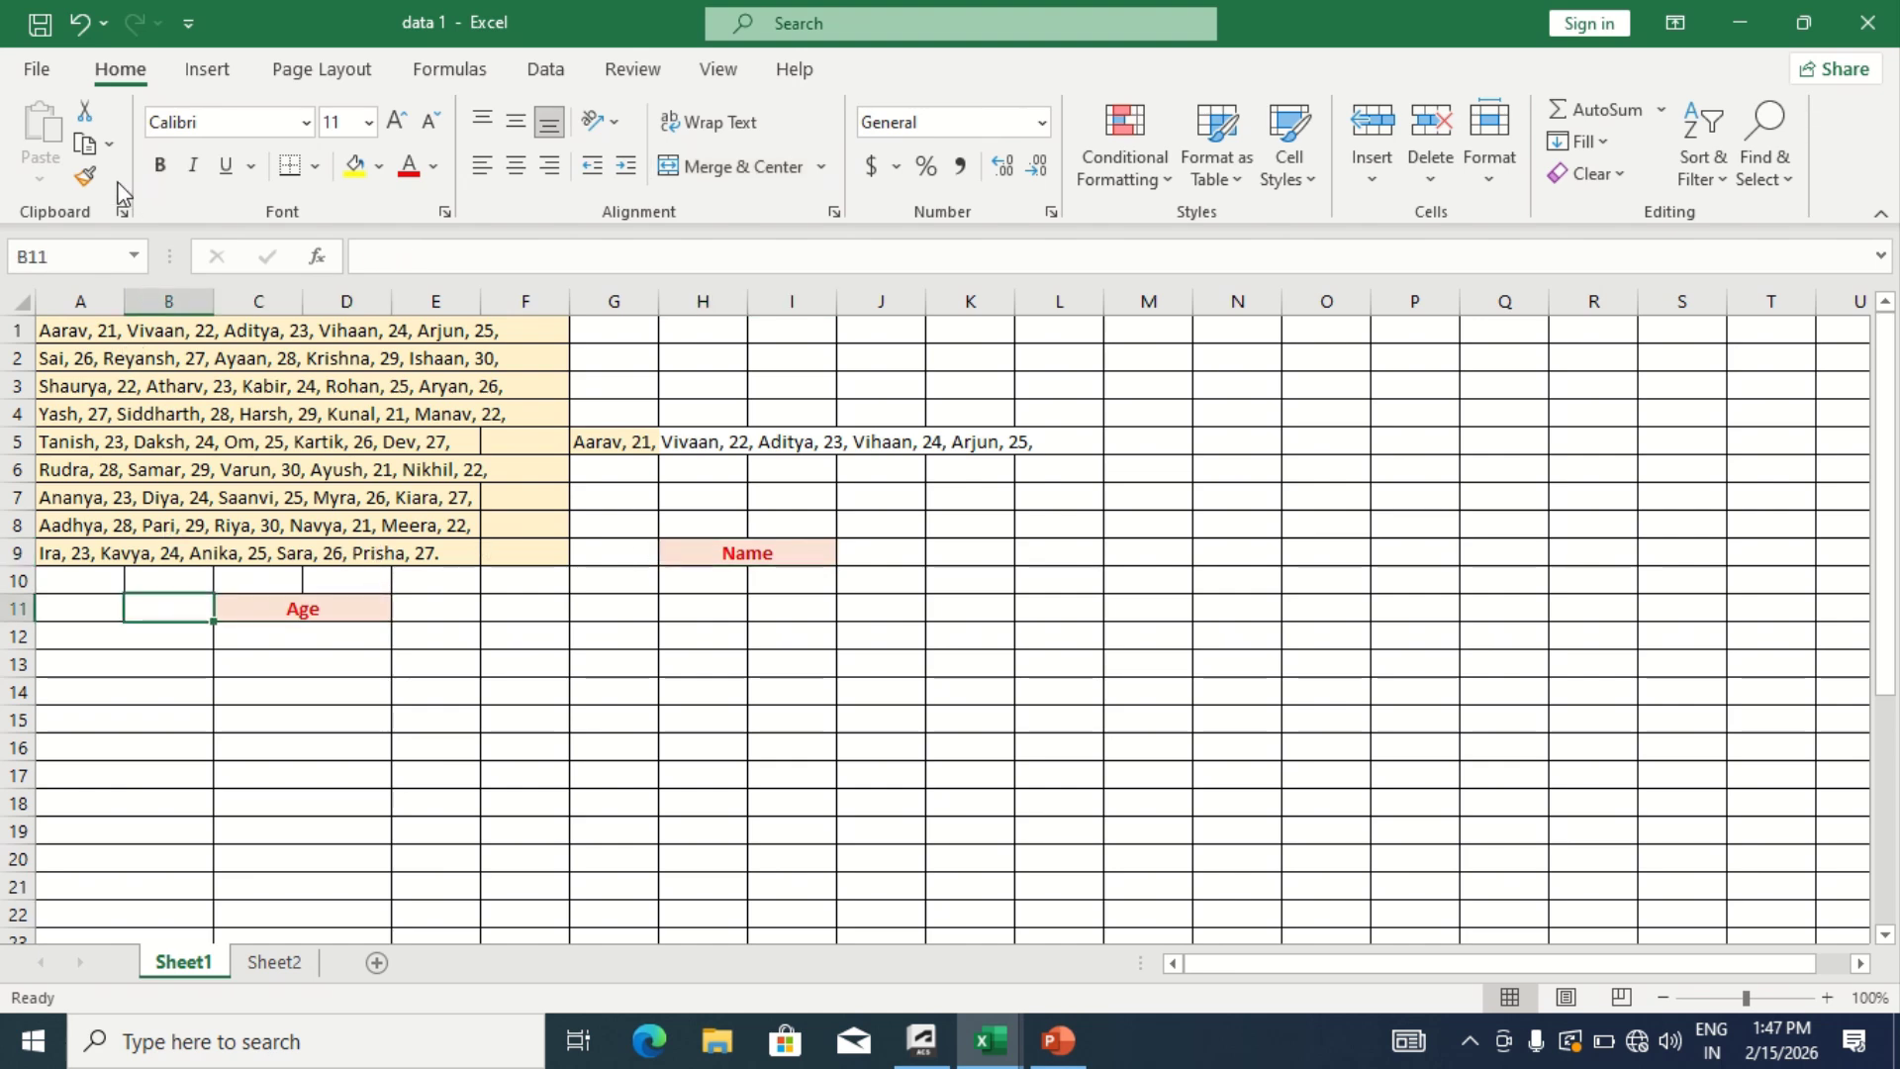
left_click(220, 414)
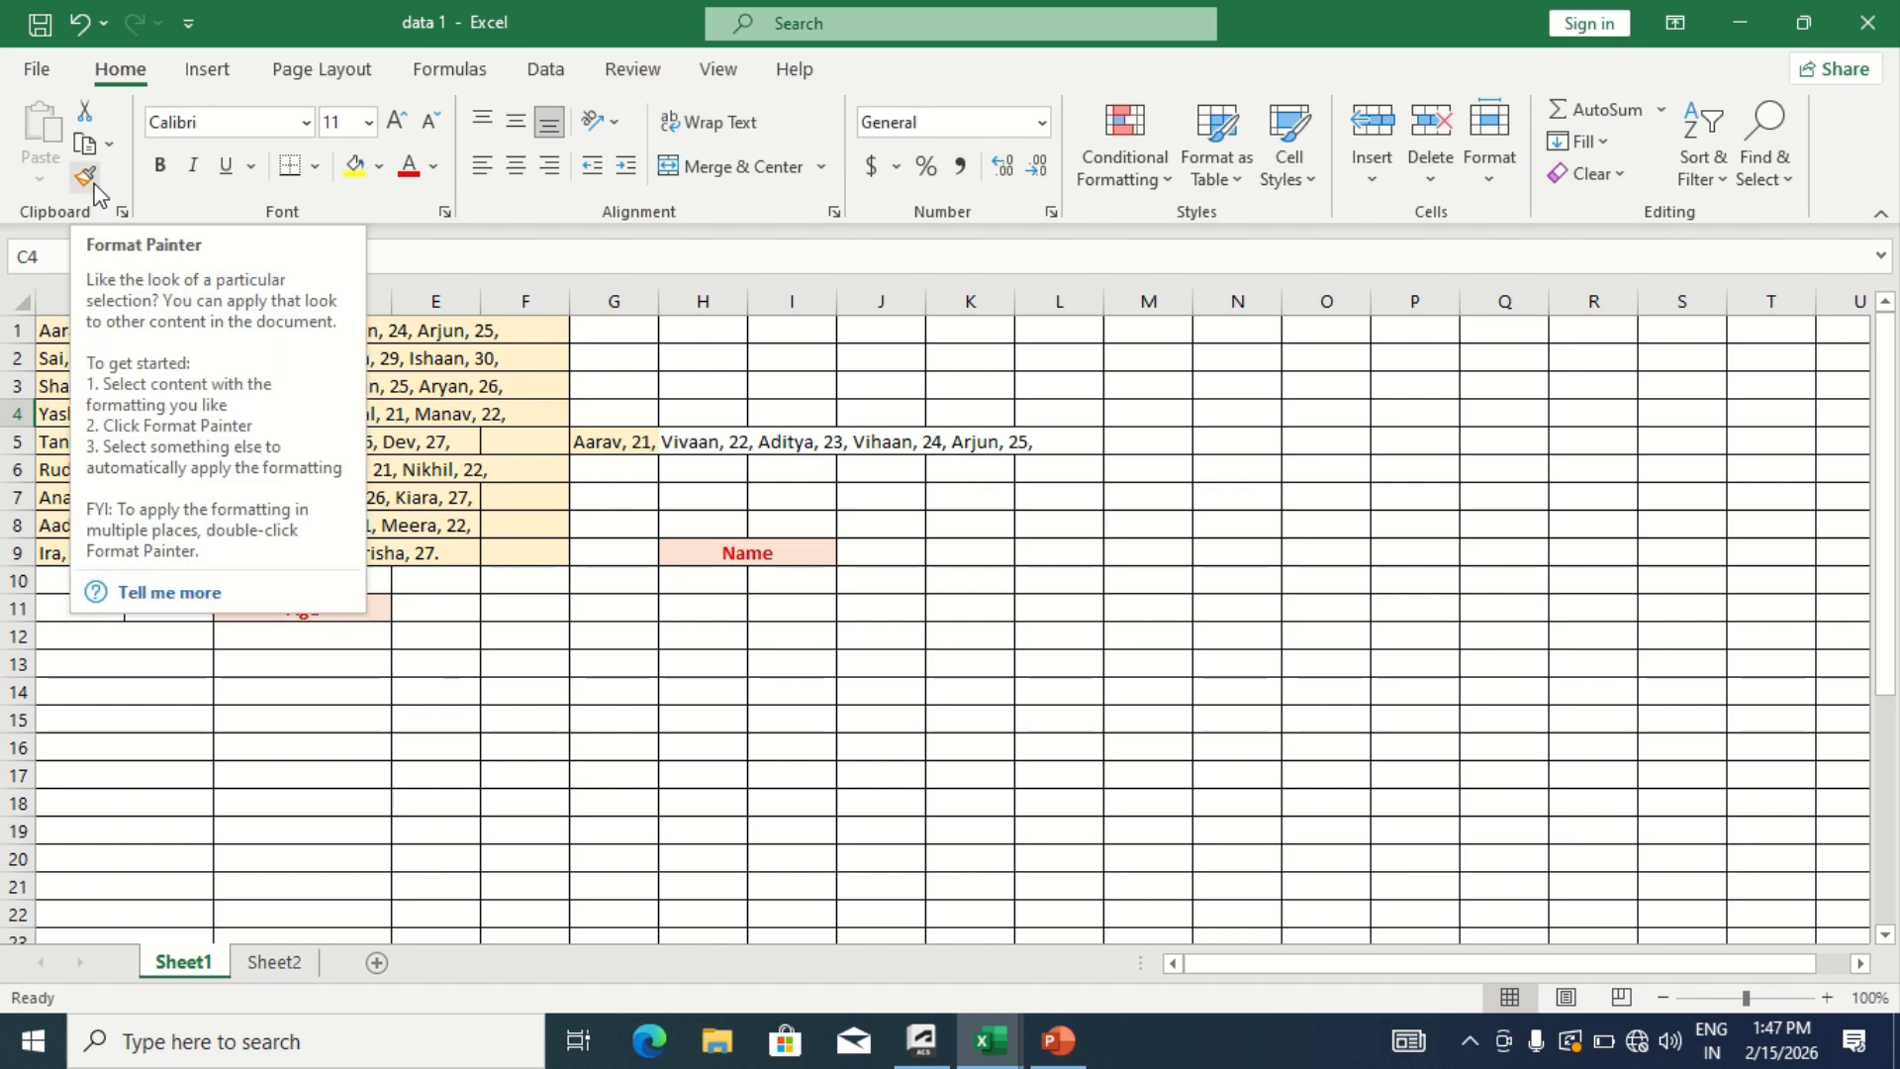
left_click(434, 391)
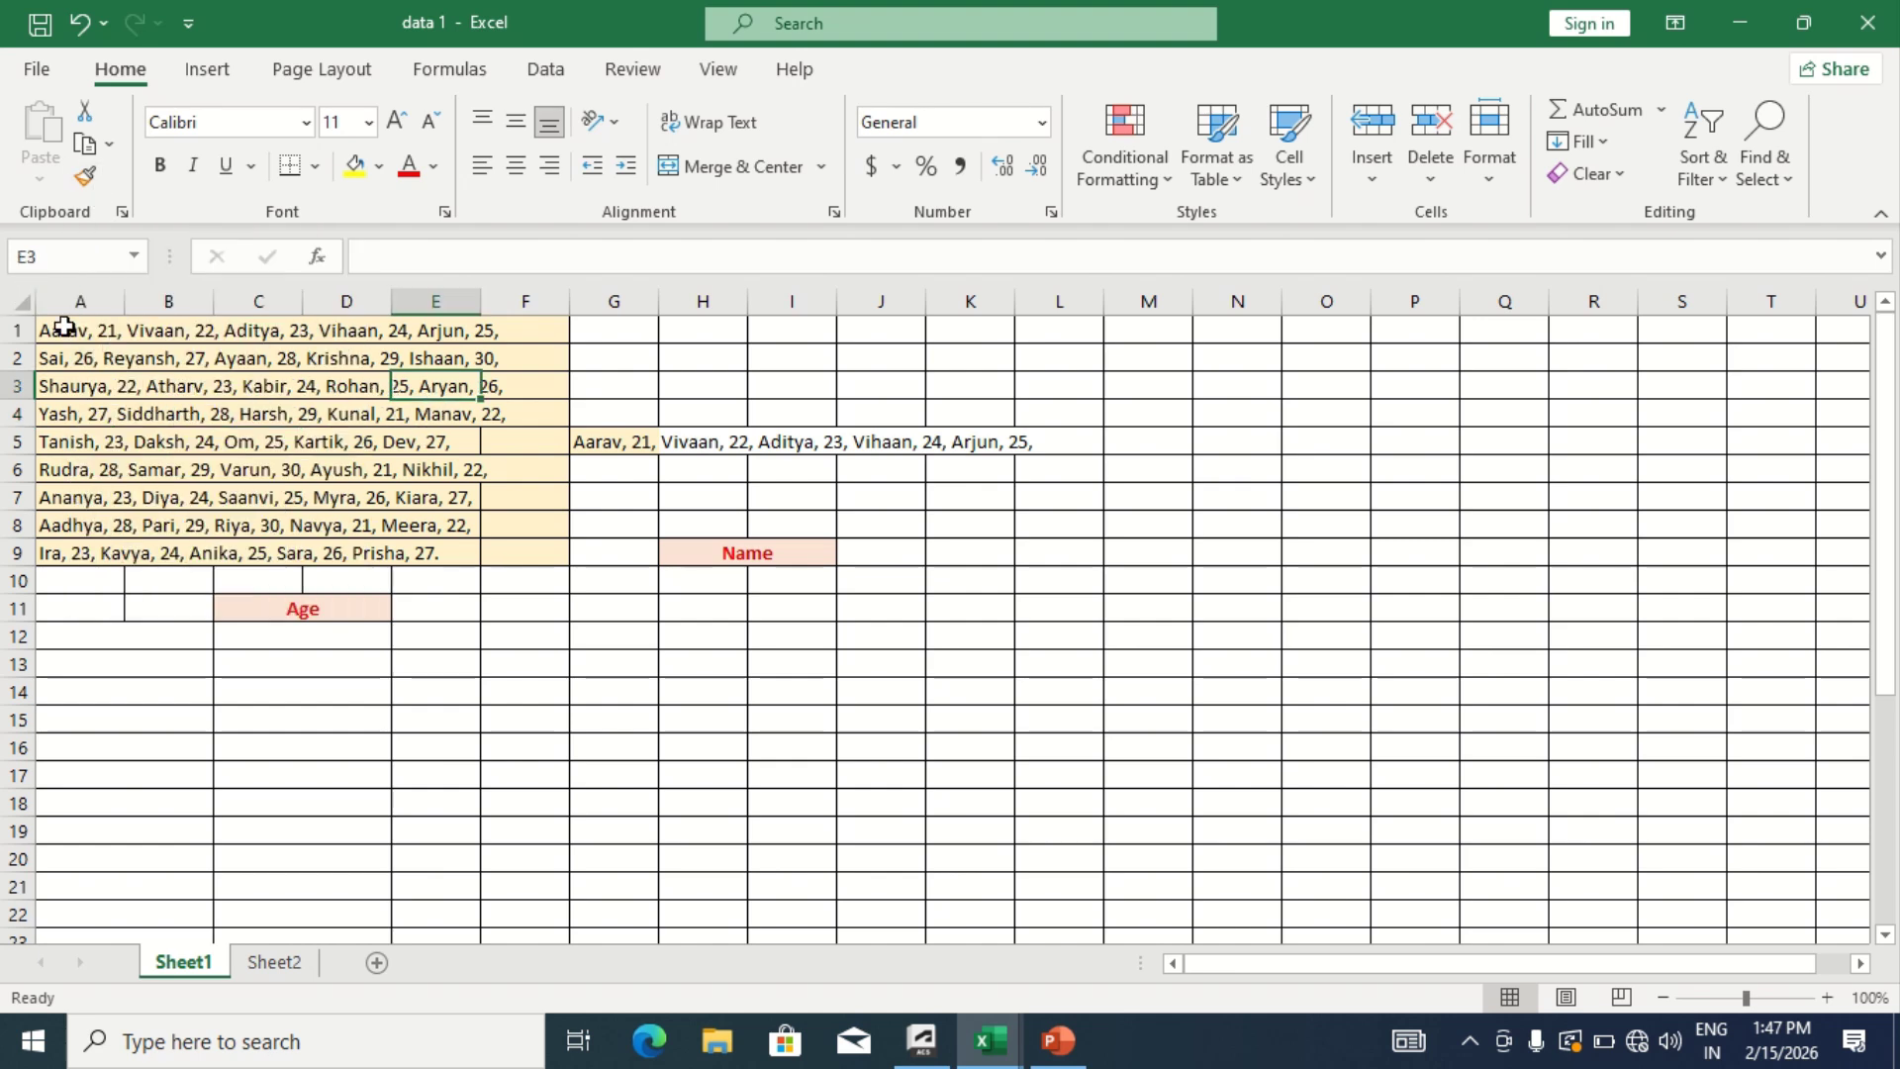
left_click(164, 685)
type("na")
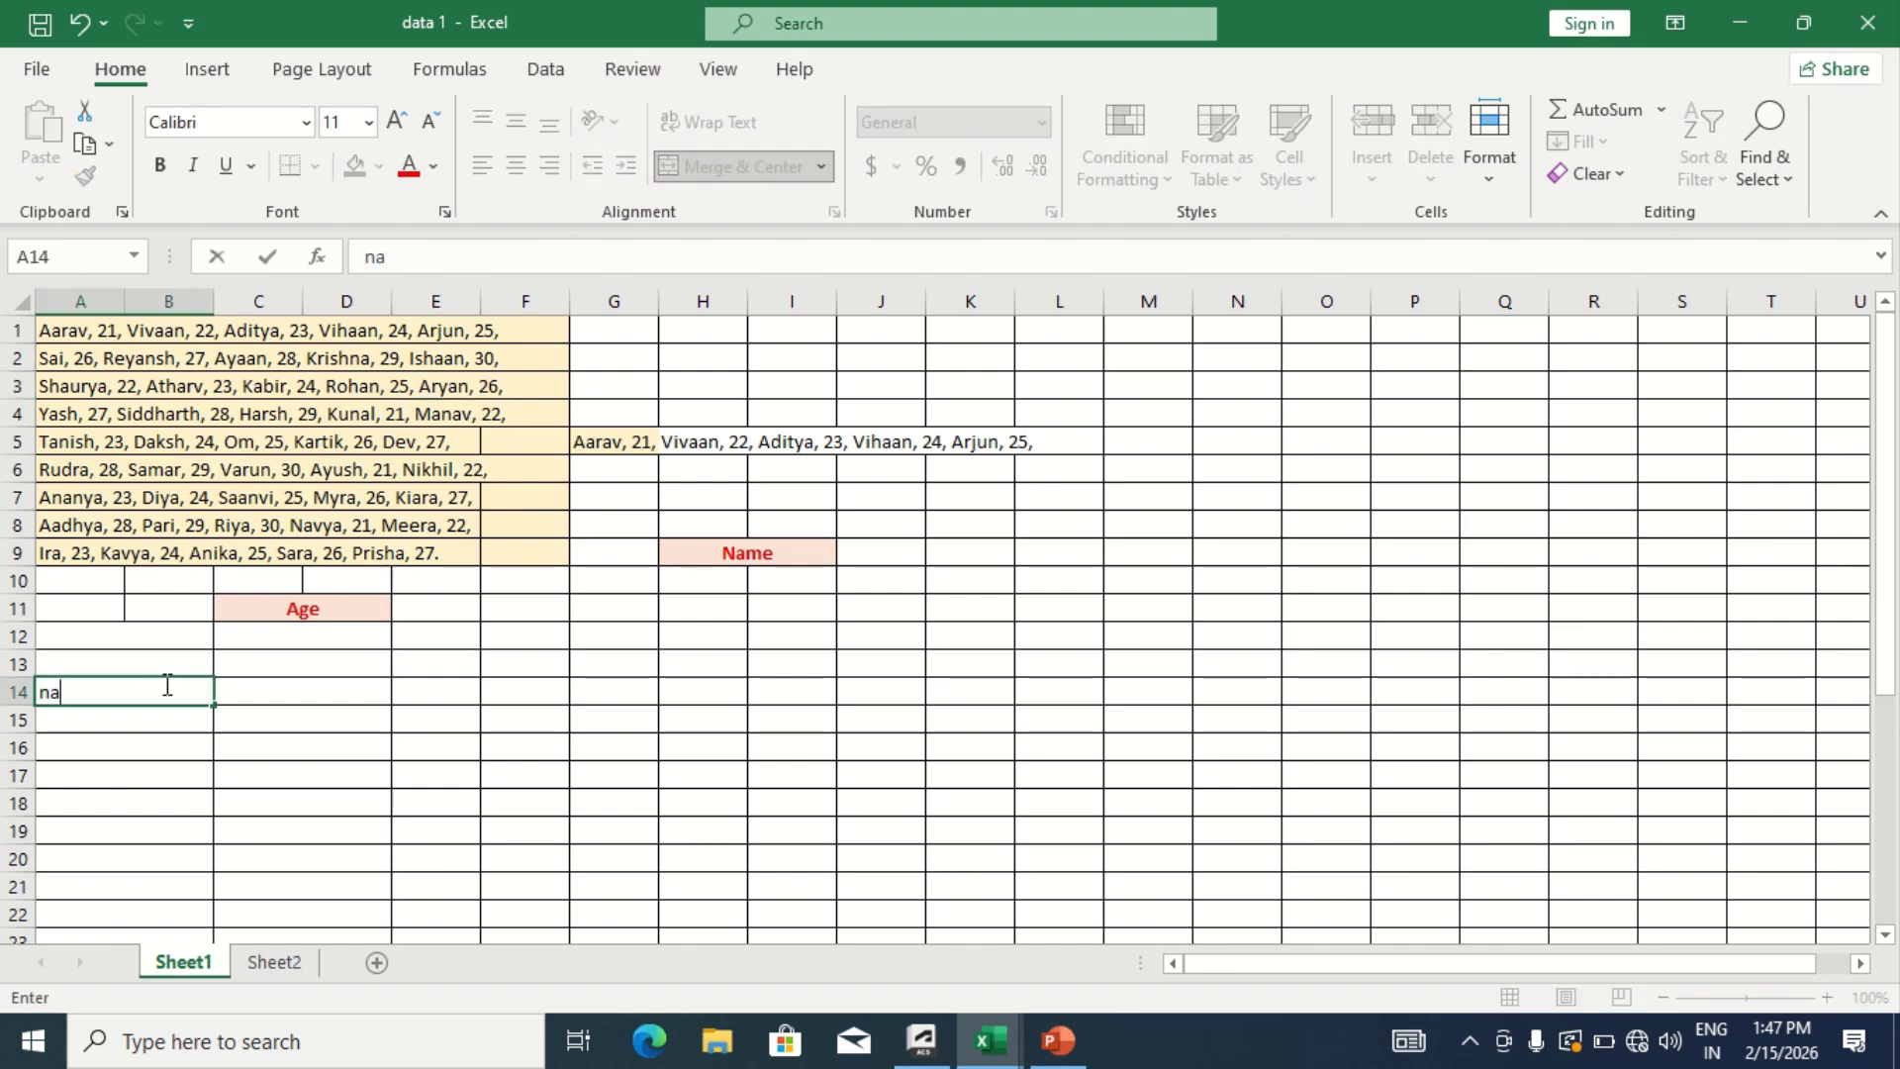
key("BackSpace")
key("BackSpace")
key("Escape")
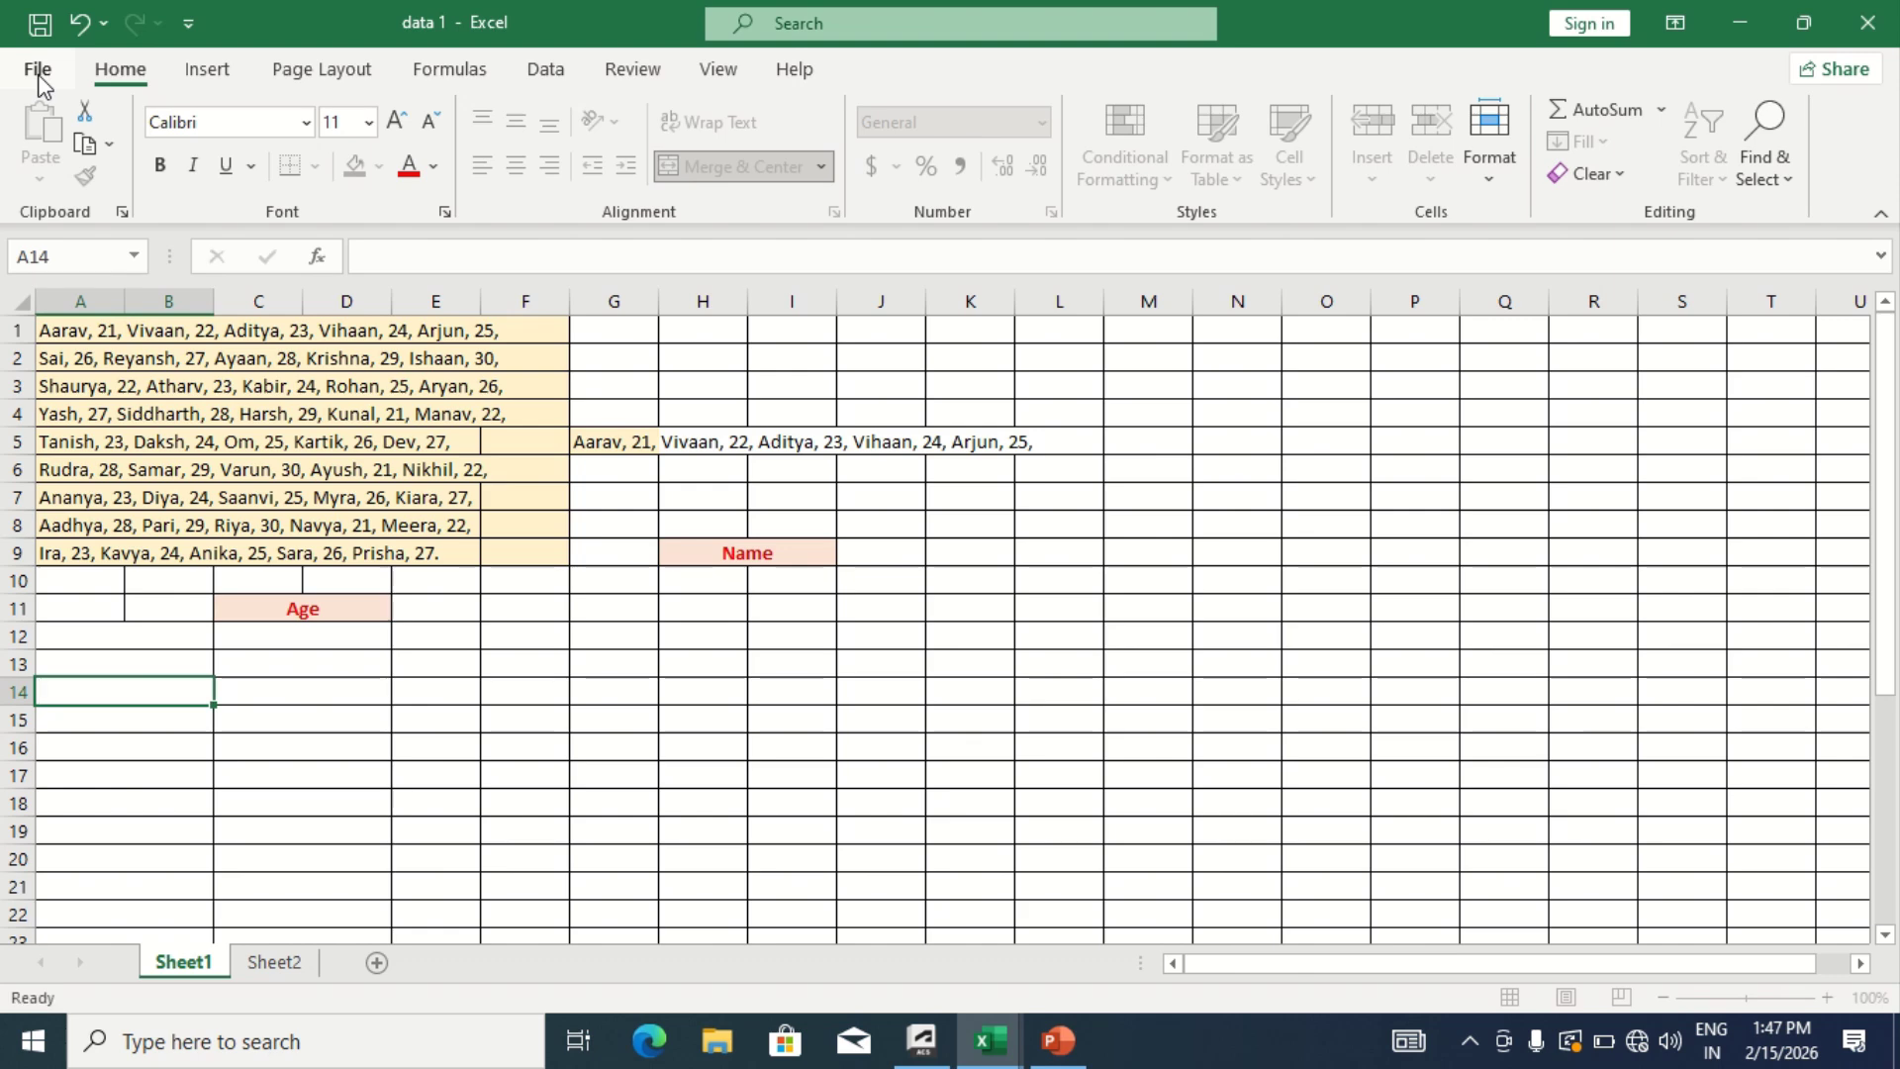
Open the recent workbook "ATTENDANCE SHEET"
left_click(40, 79)
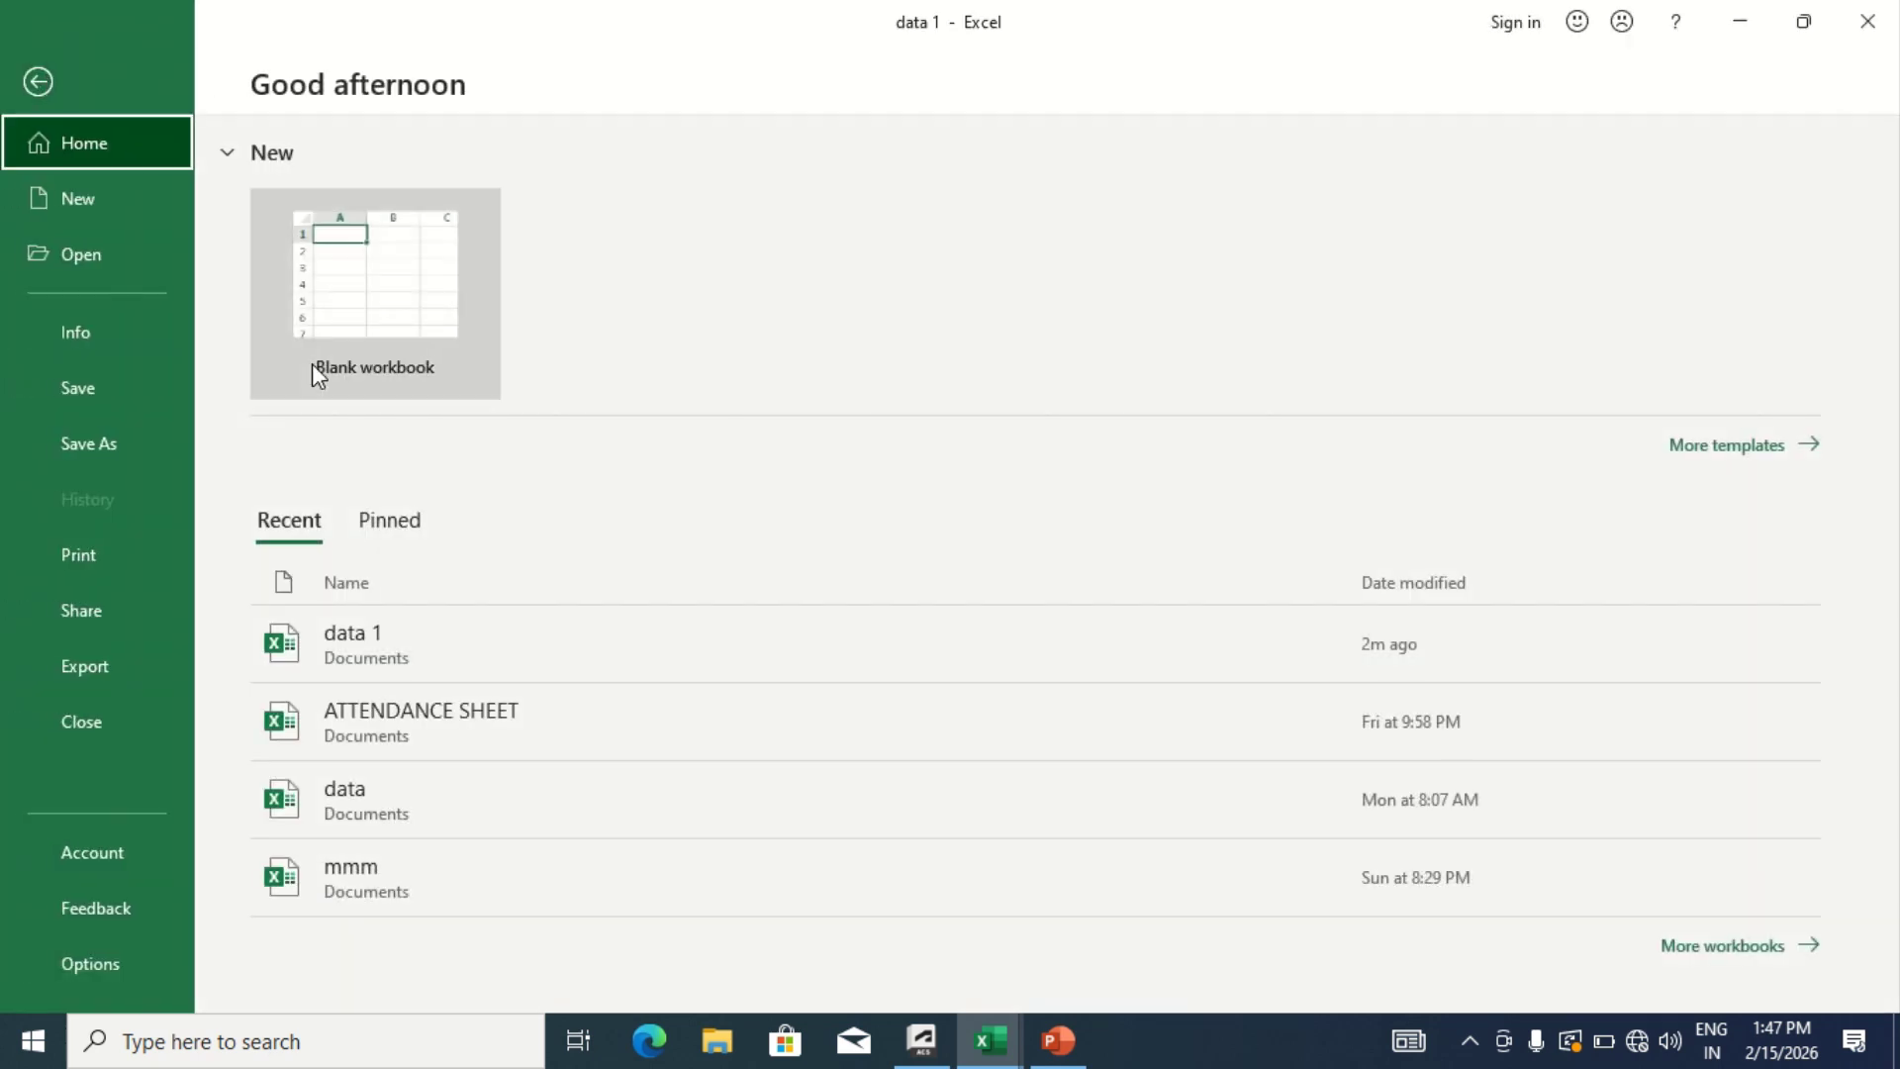
left_click(462, 734)
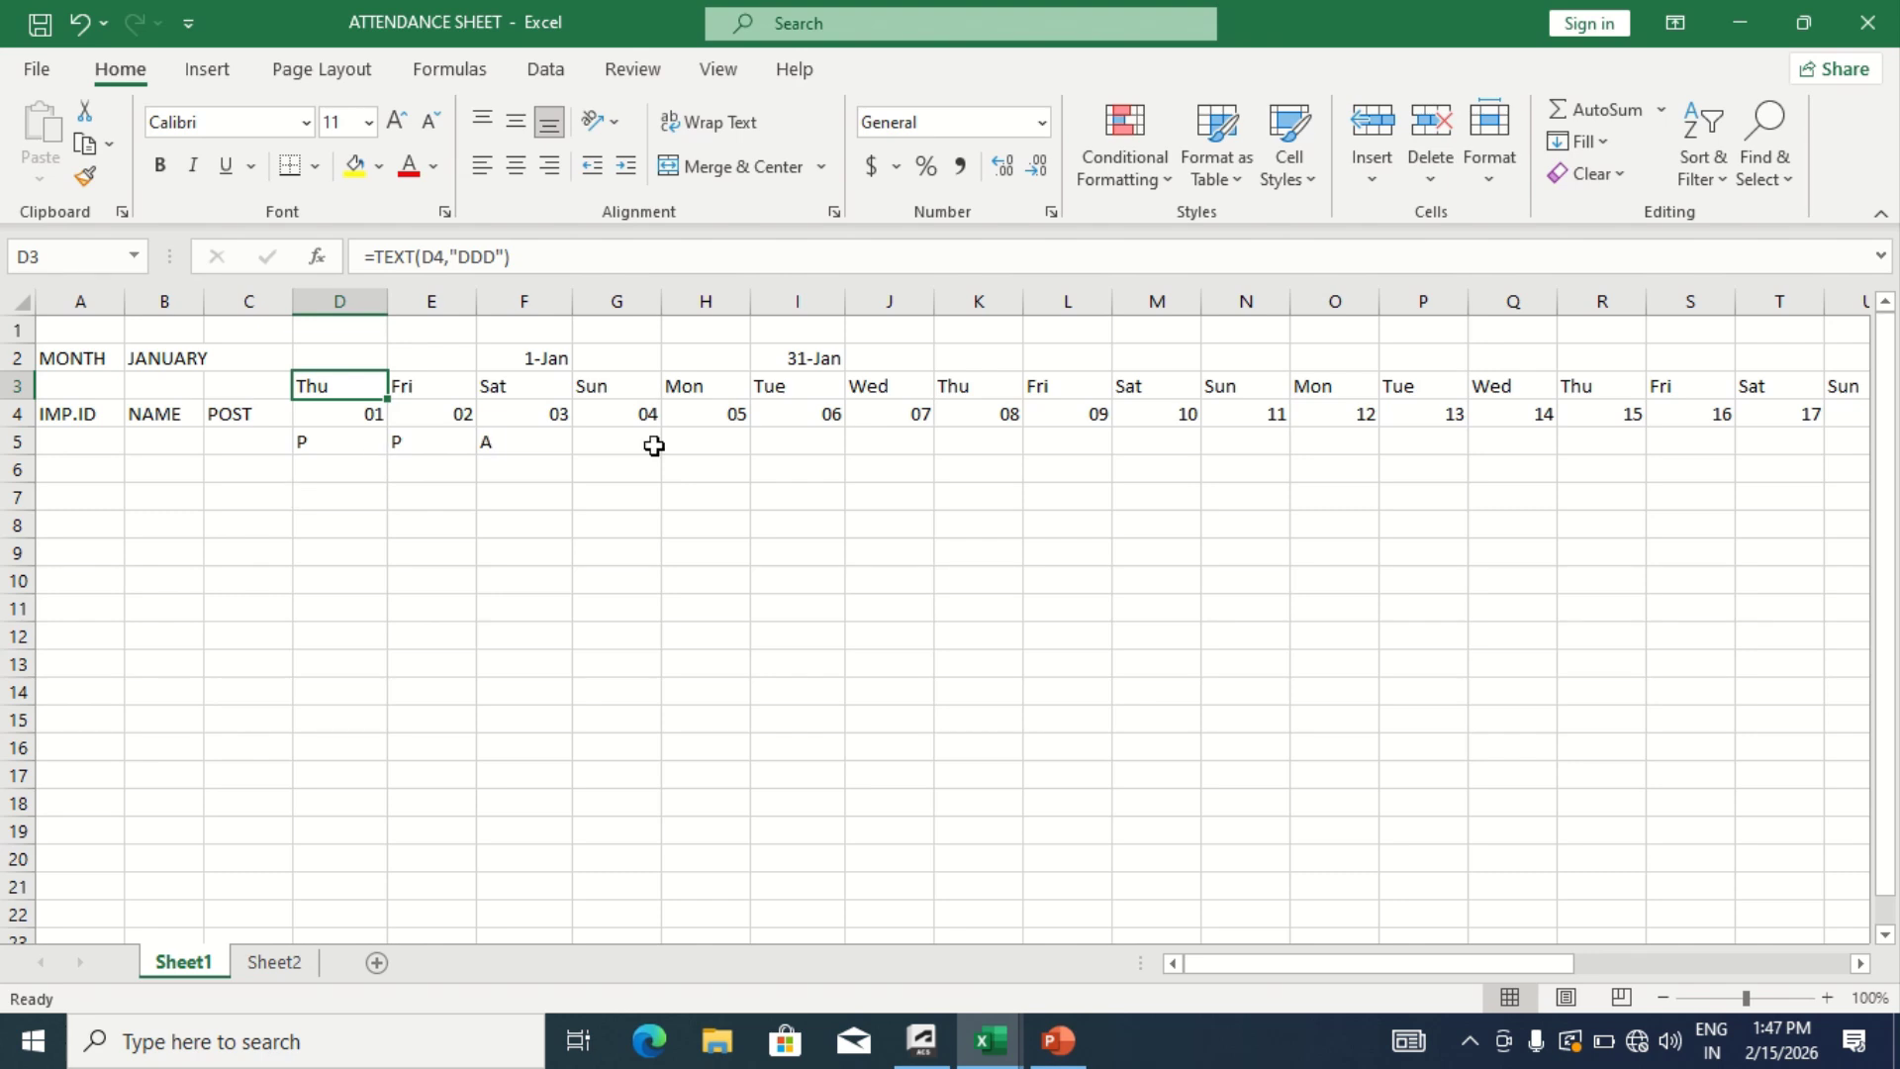
left_click(432, 517)
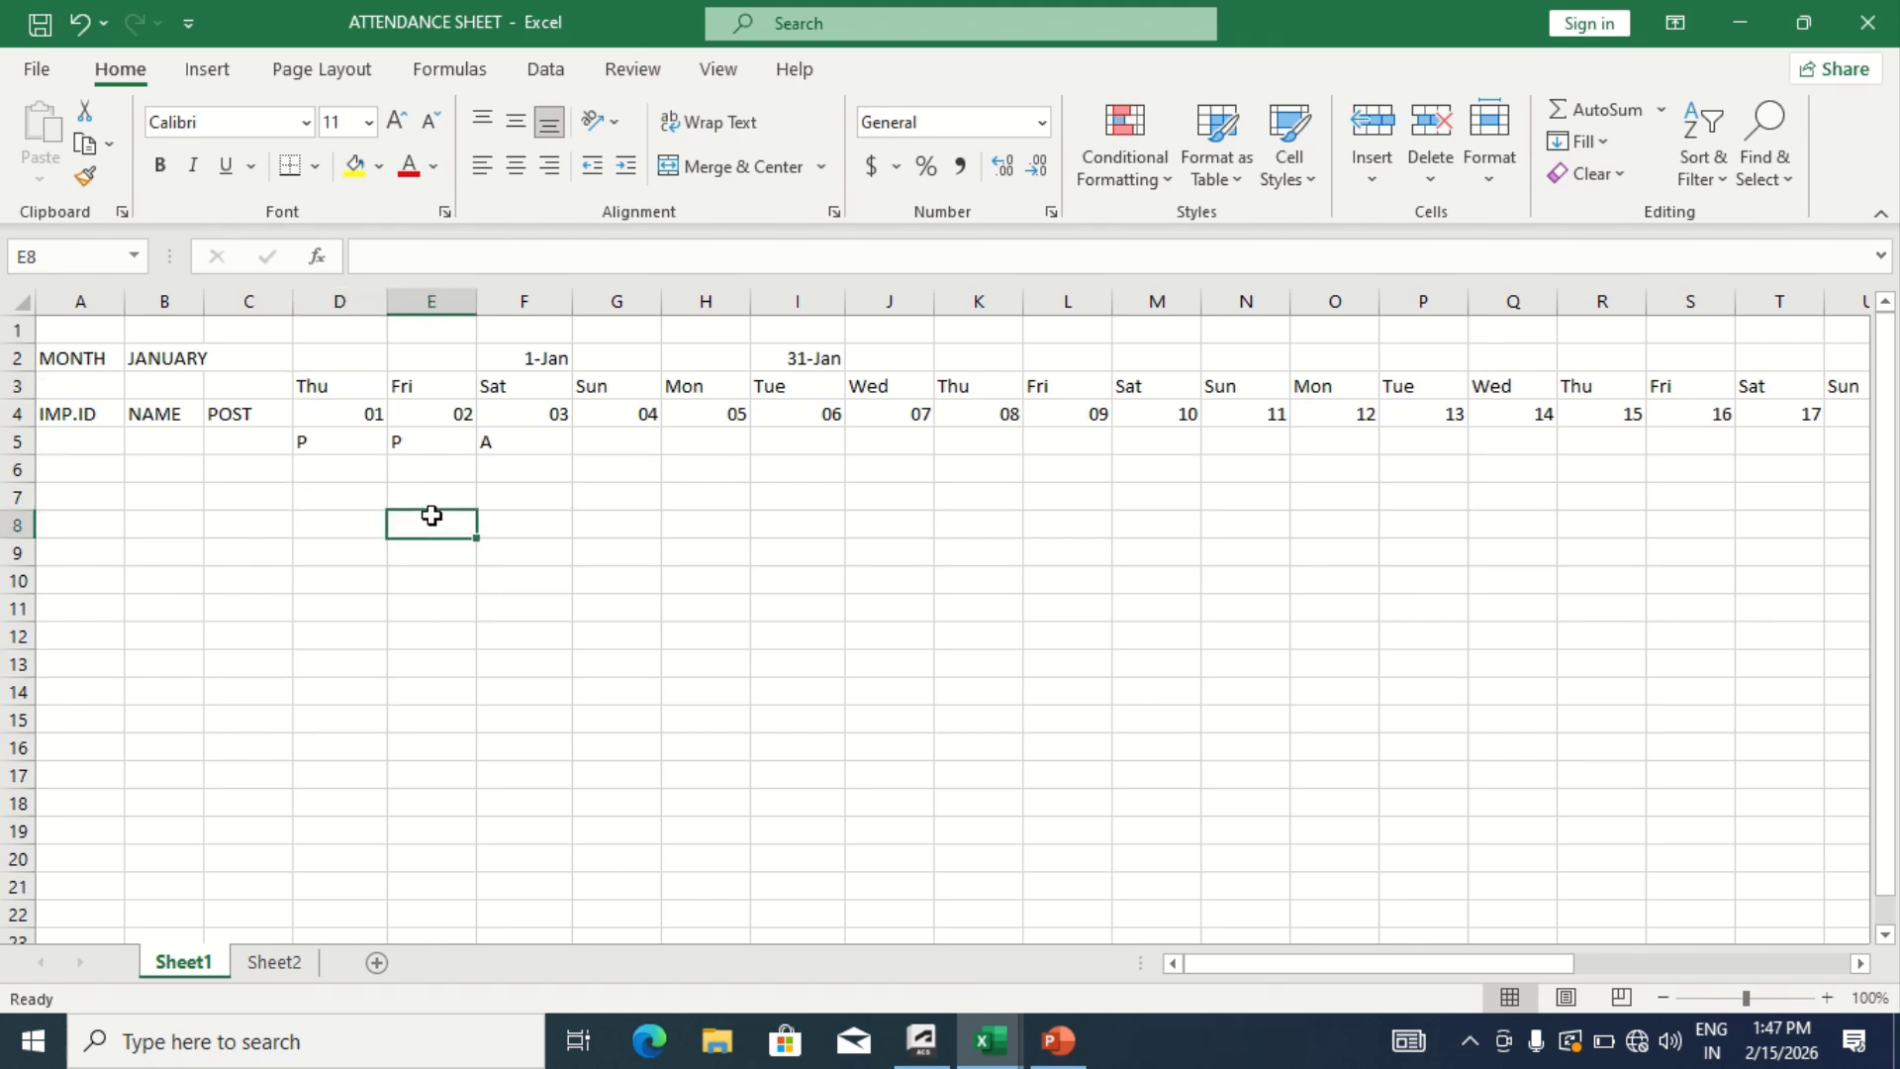
Give the "MONTH" cell A2 a yellow fill and a red font colour
left_click(95, 356)
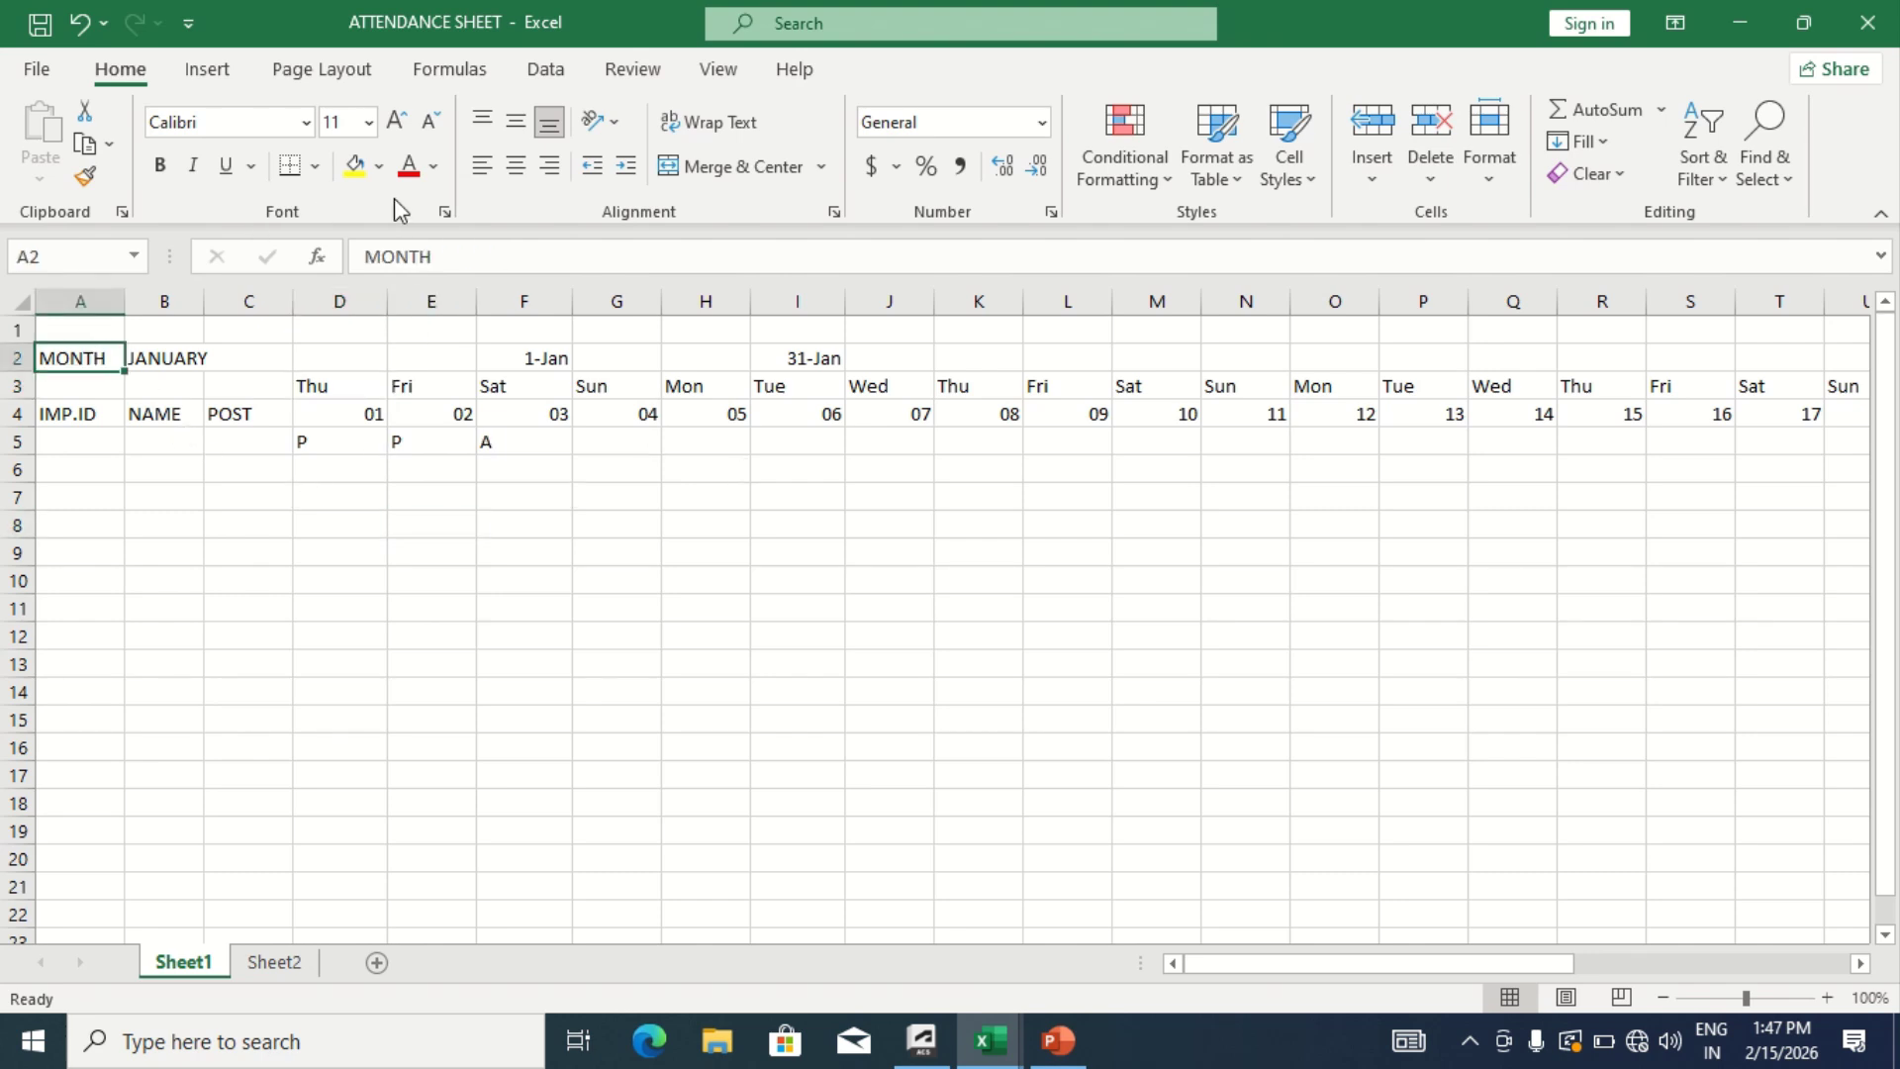
left_click(356, 167)
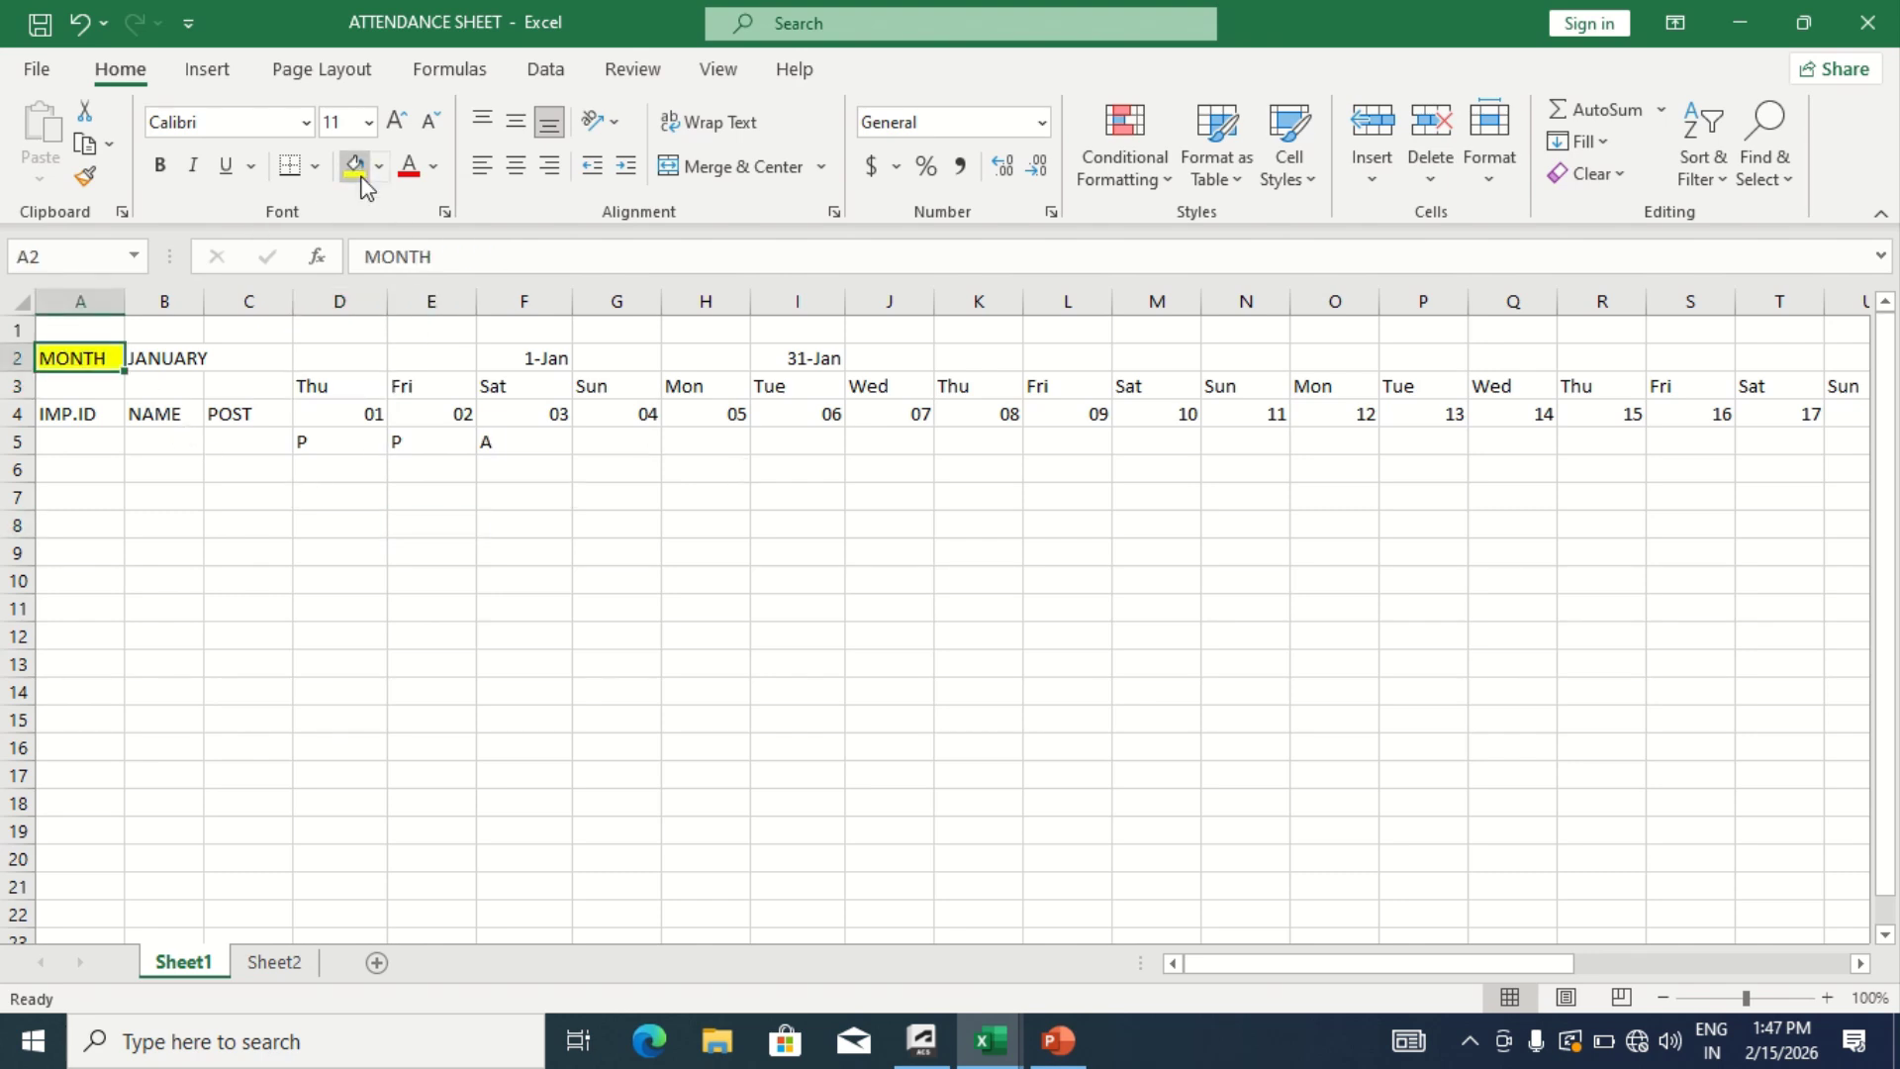
left_click(411, 168)
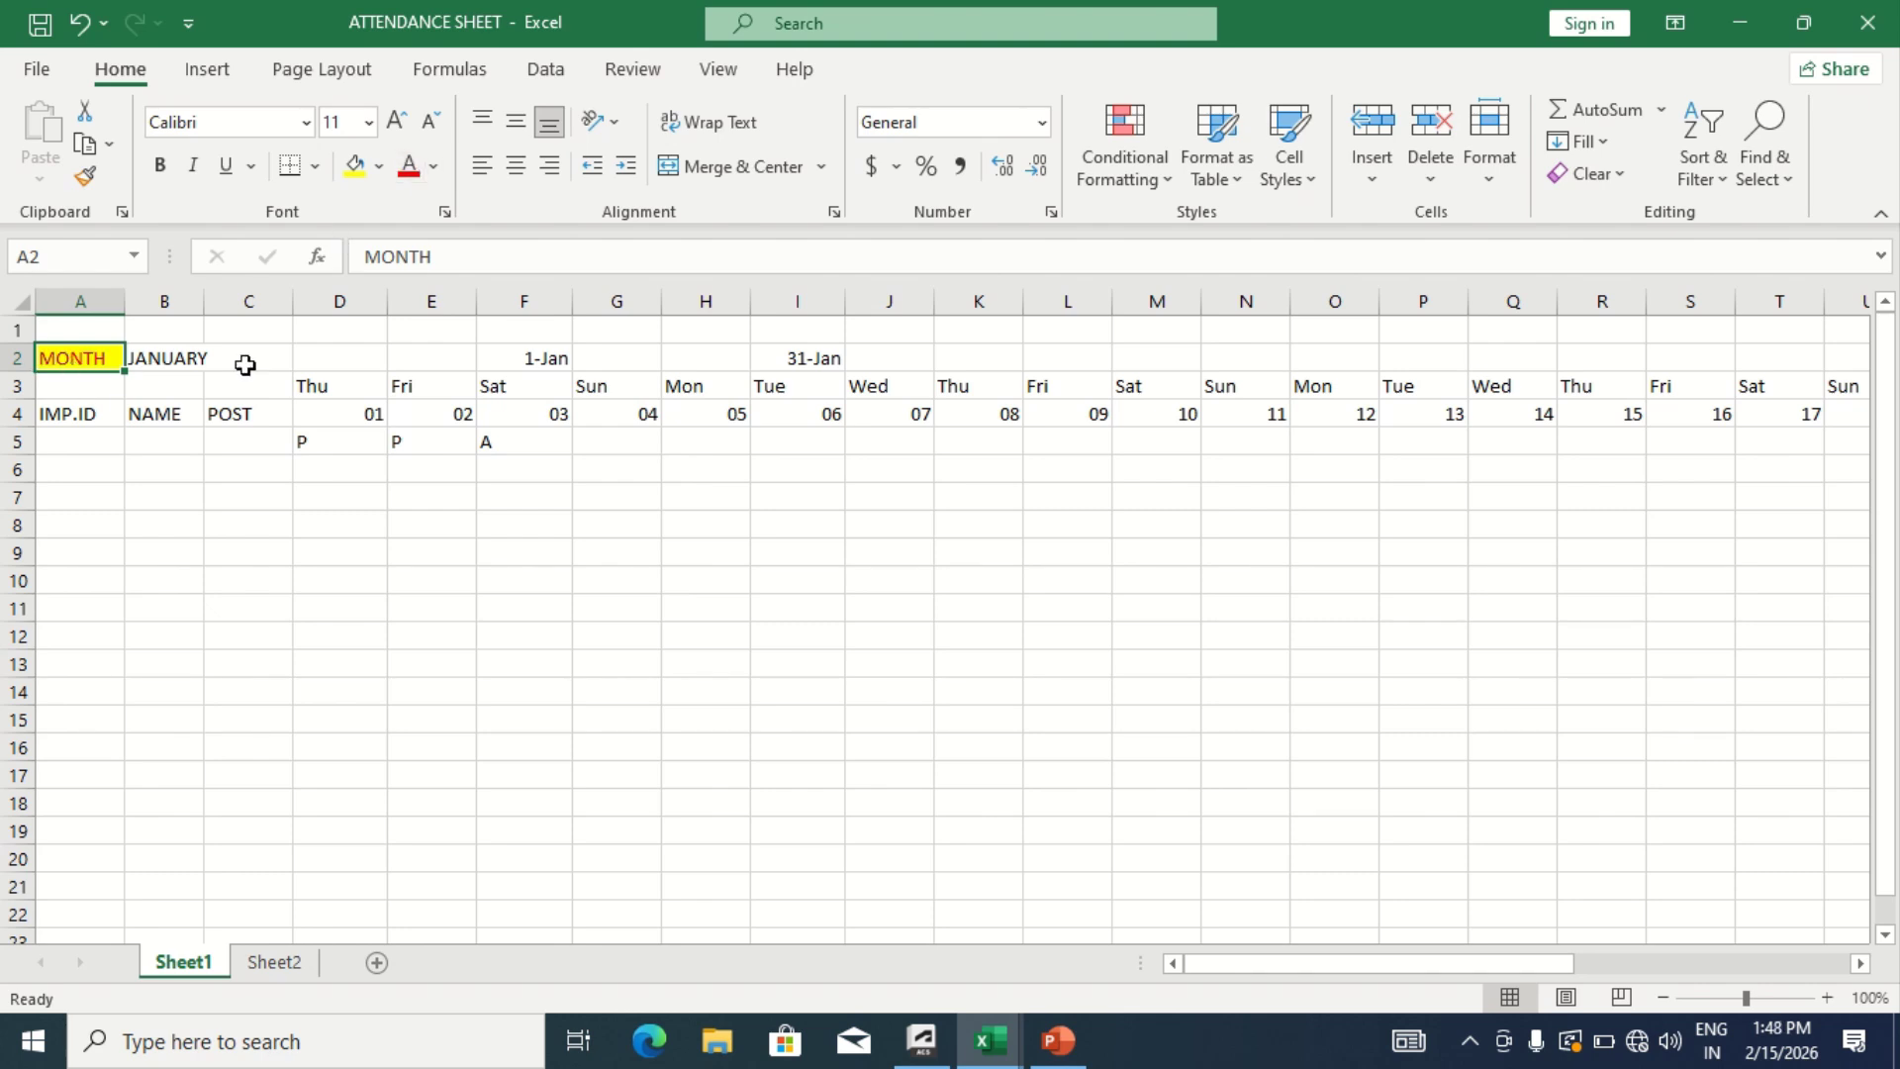
left_click(341, 407)
left_click(394, 383)
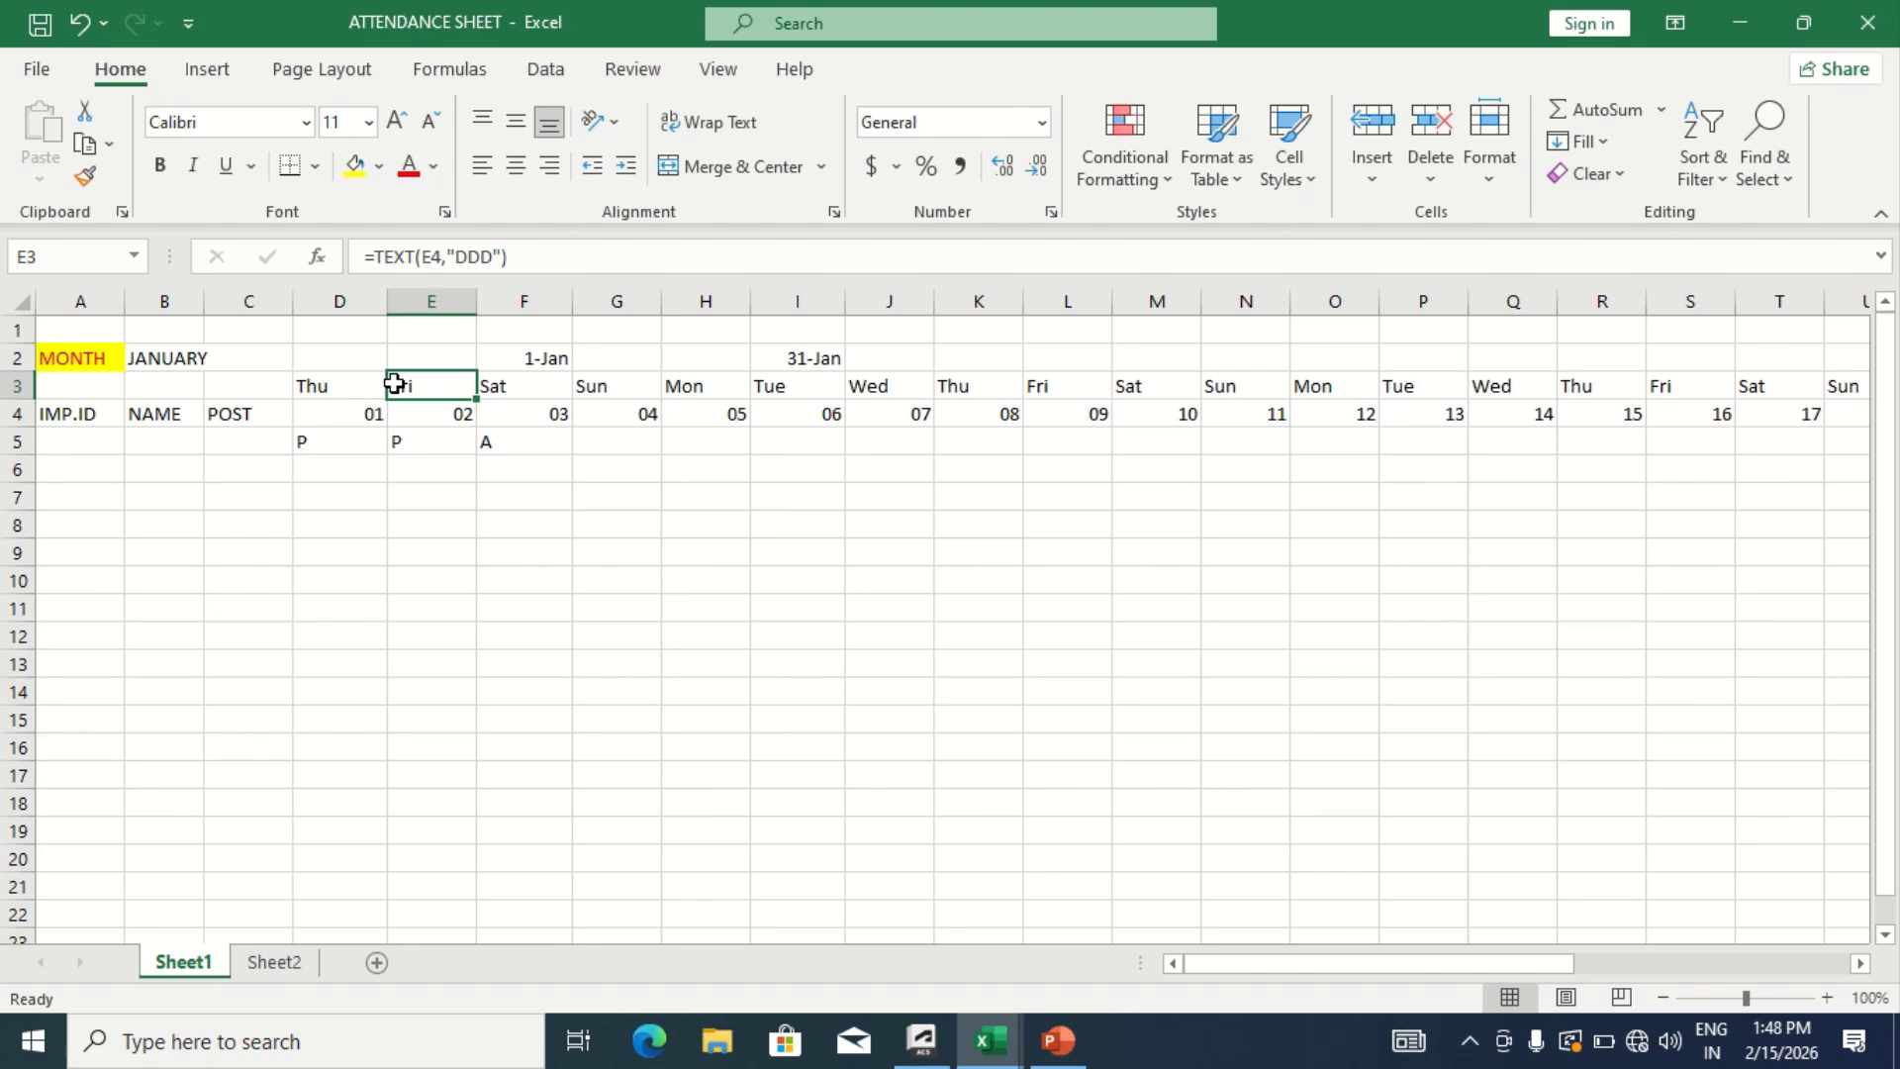
key("ctrl+a")
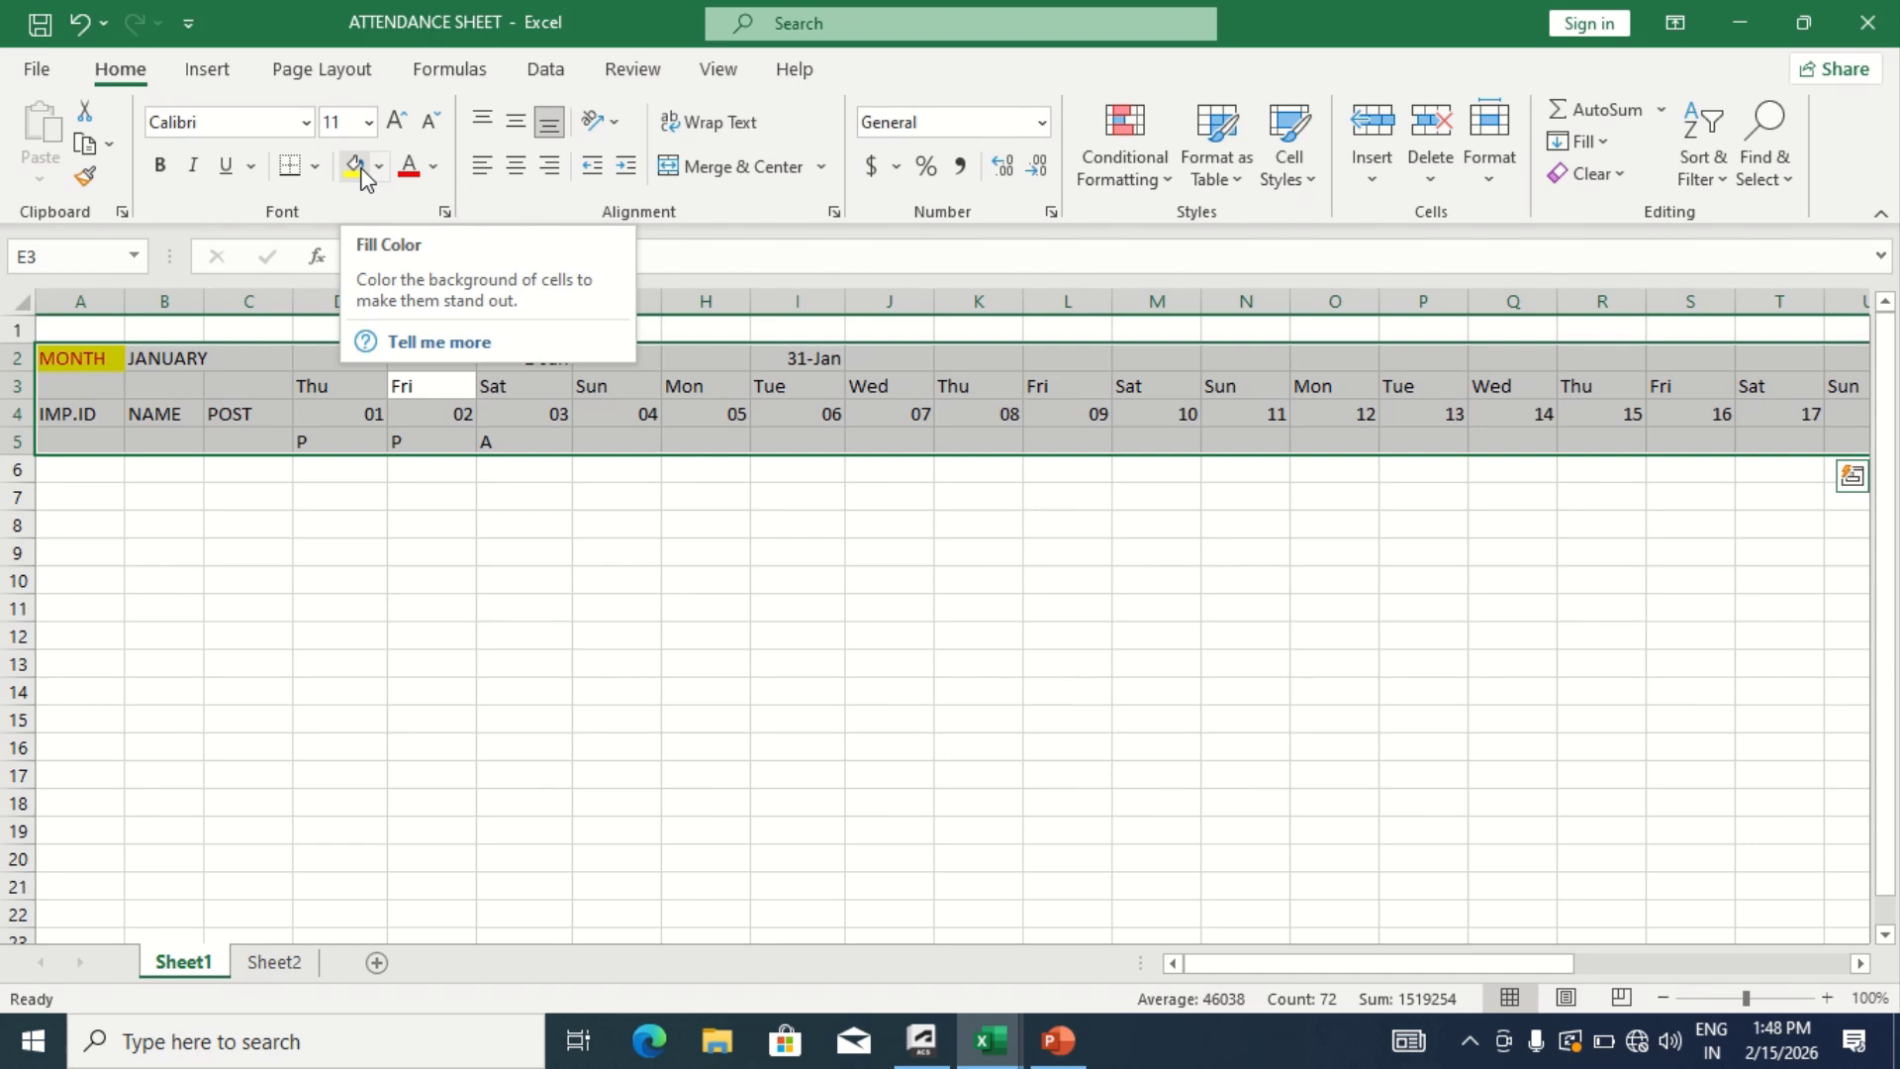
left_click(234, 414)
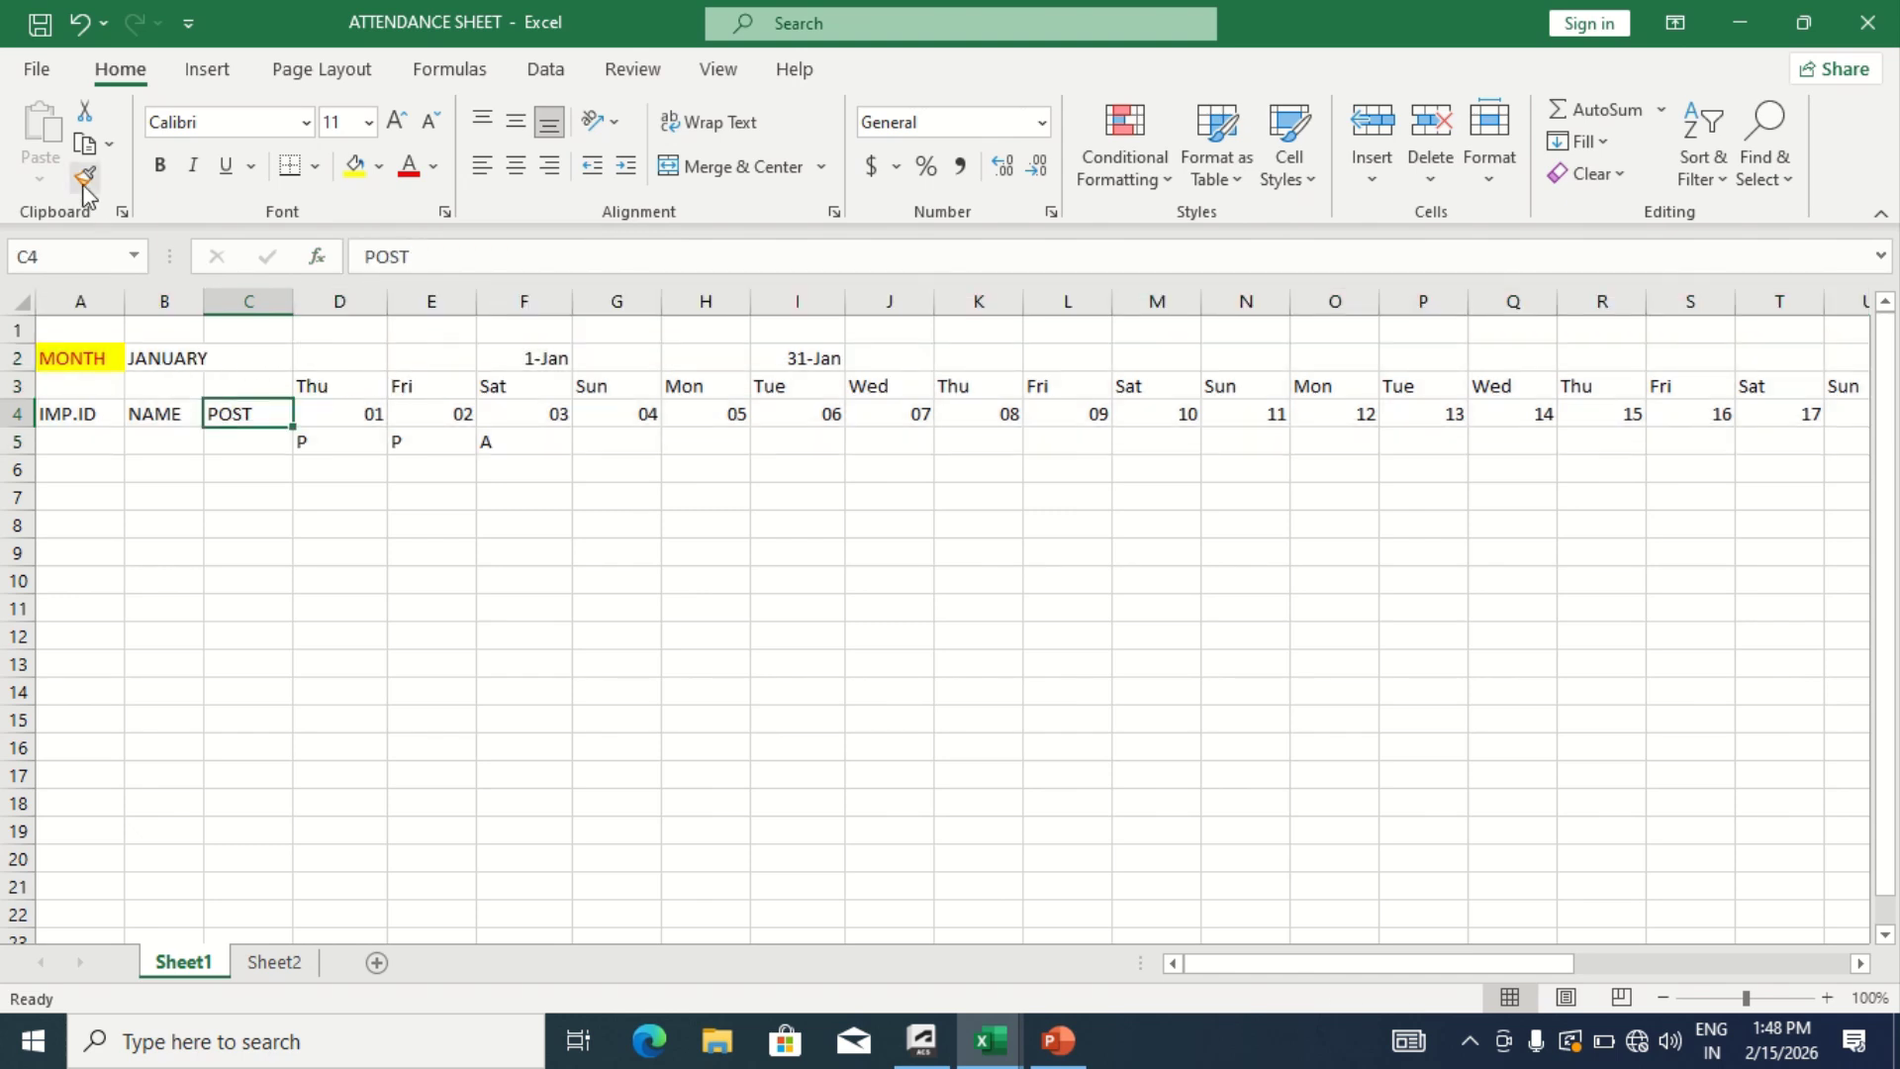
Copy the formatting of the "MONTH" cell A2 onto the "Fri" cell E3 with Format Painter
left_click(50, 360)
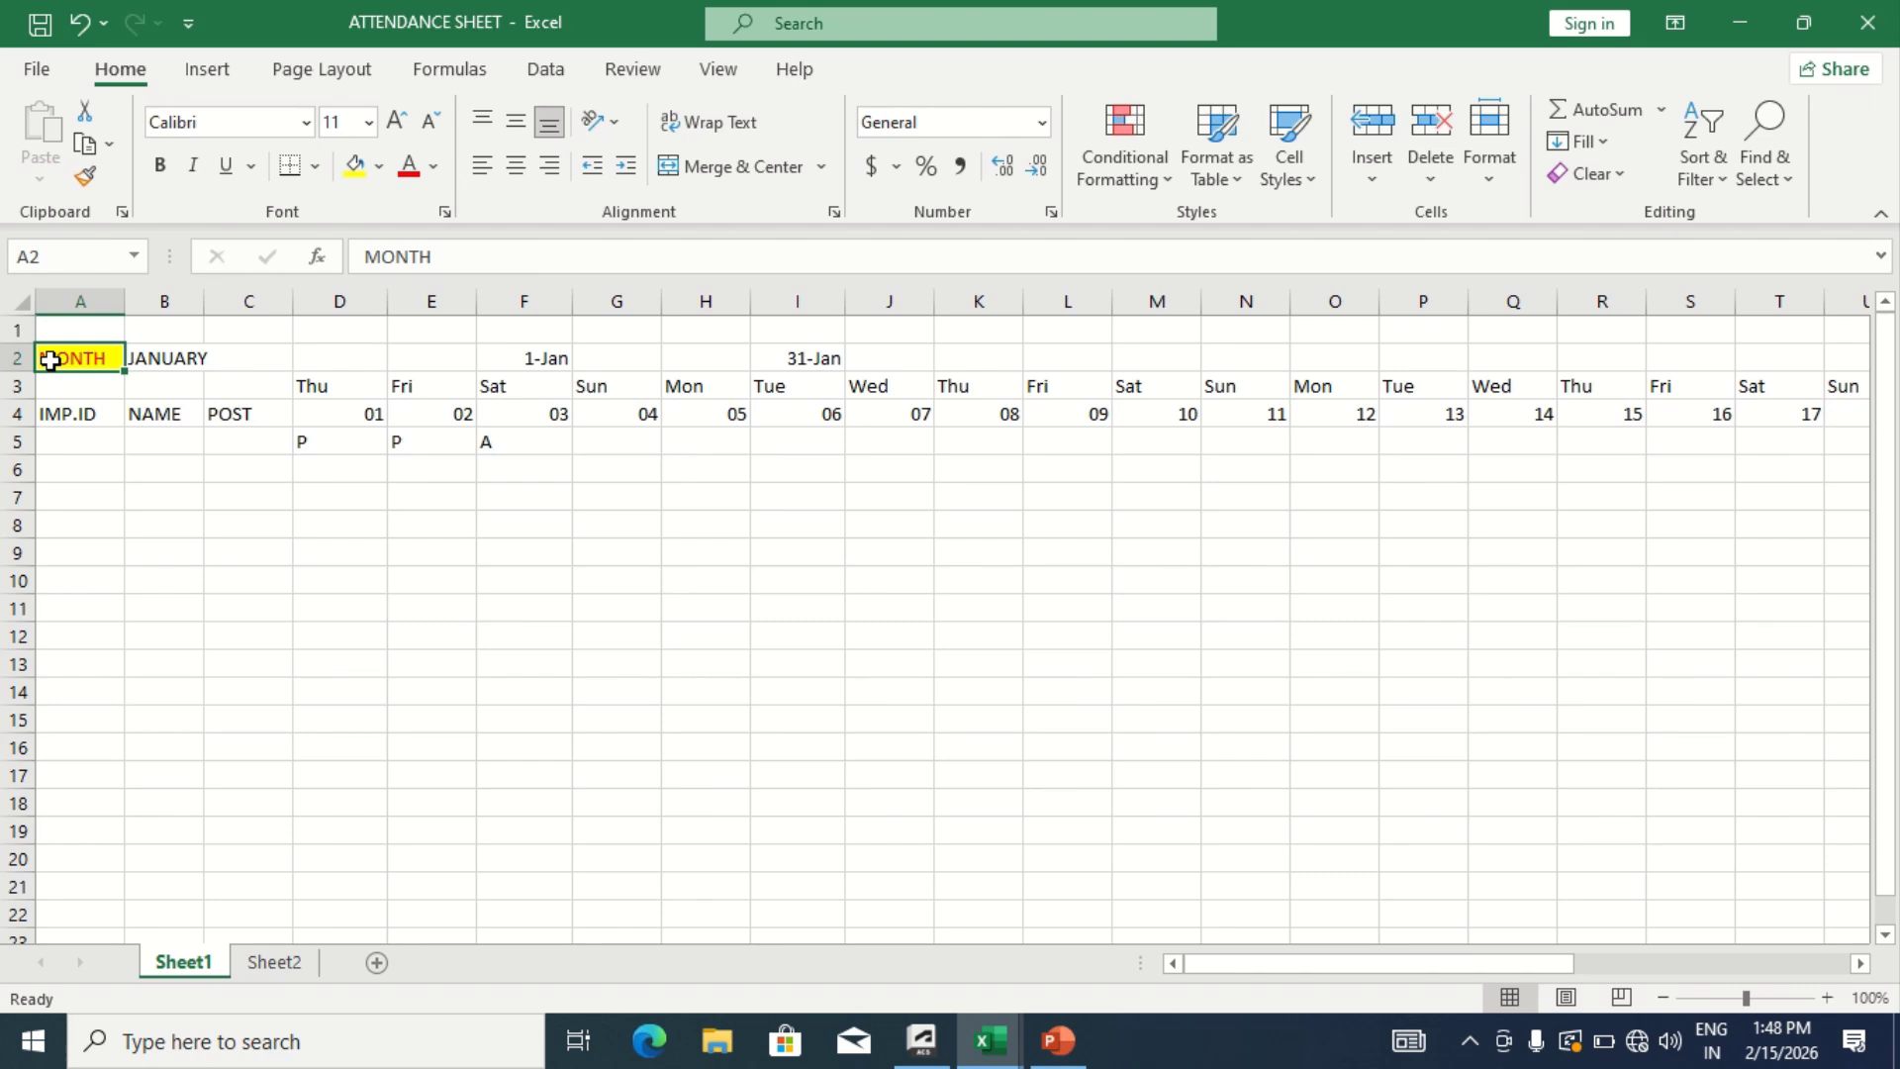
key("alt")
key("h")
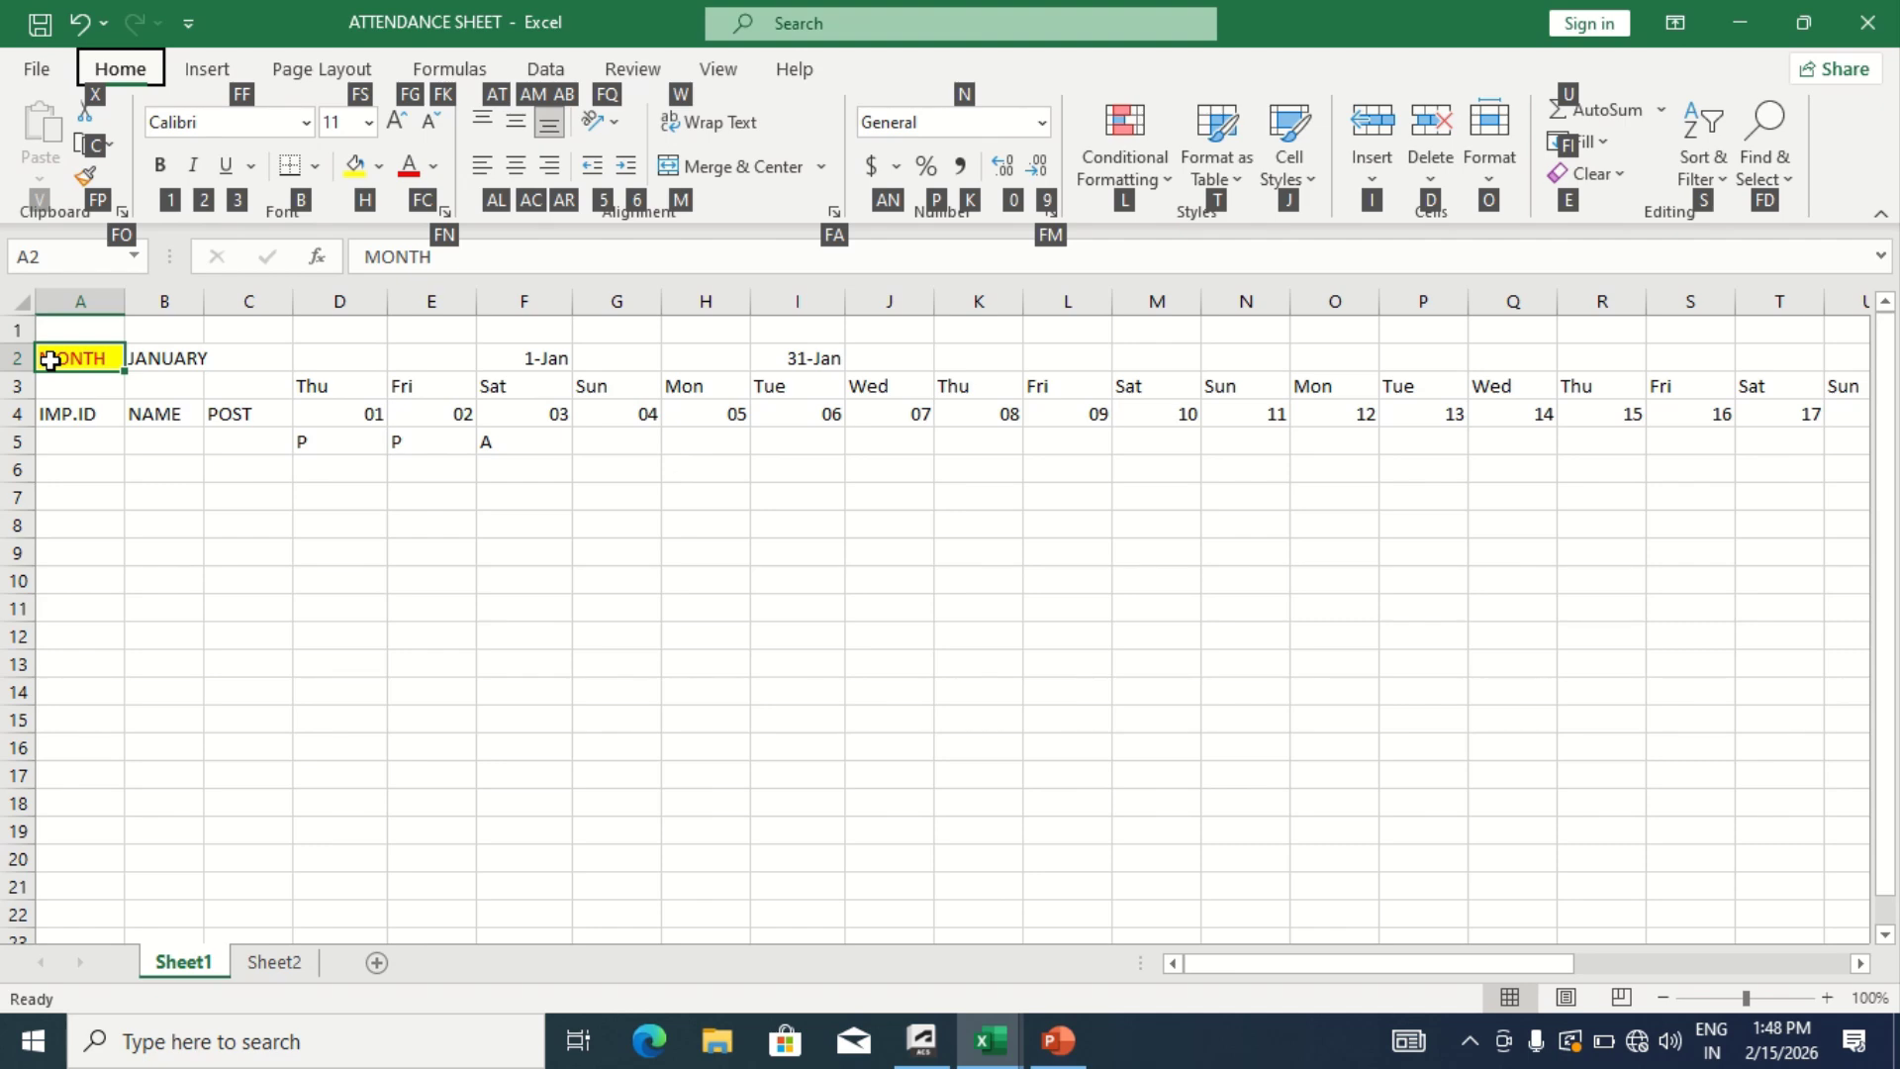
key("f")
key("p")
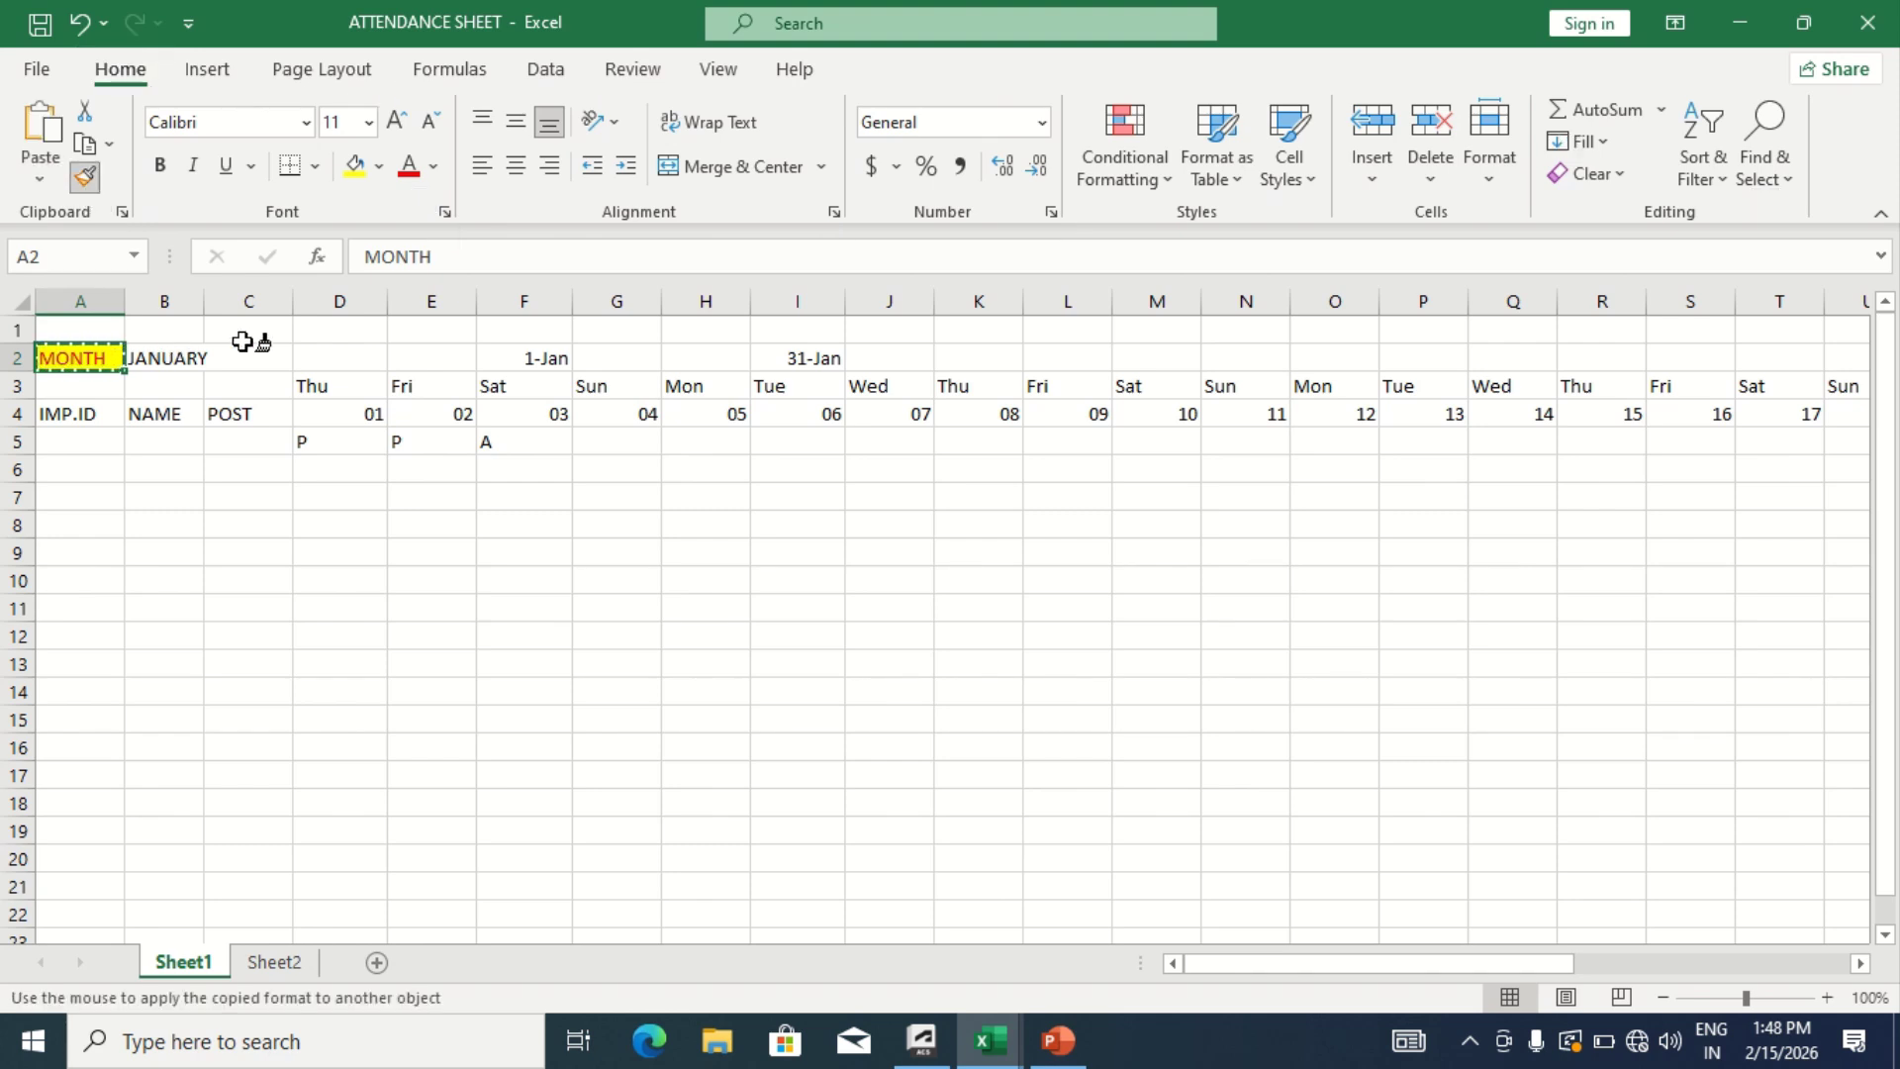
left_click(414, 389)
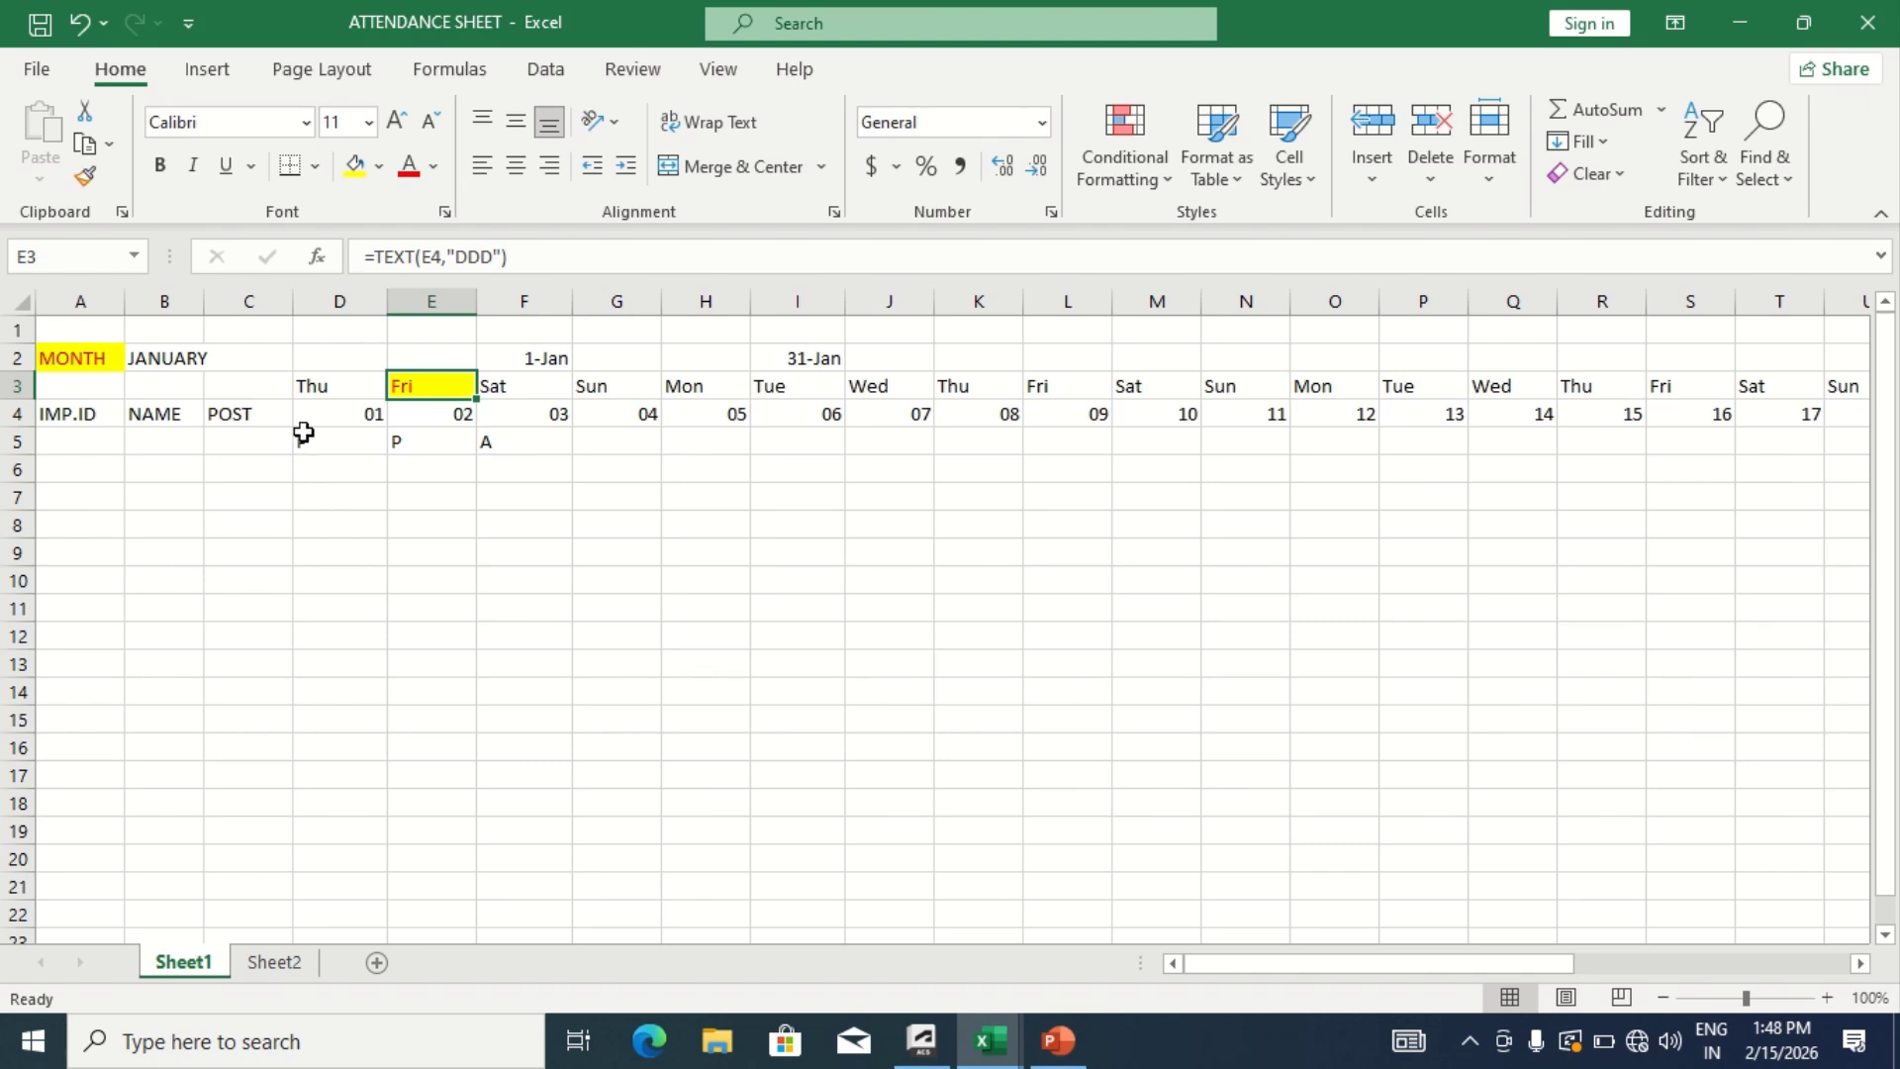
Use Format Painter and Go To to apply the formatting of cell E3 to cell I2
key("alt")
key("h")
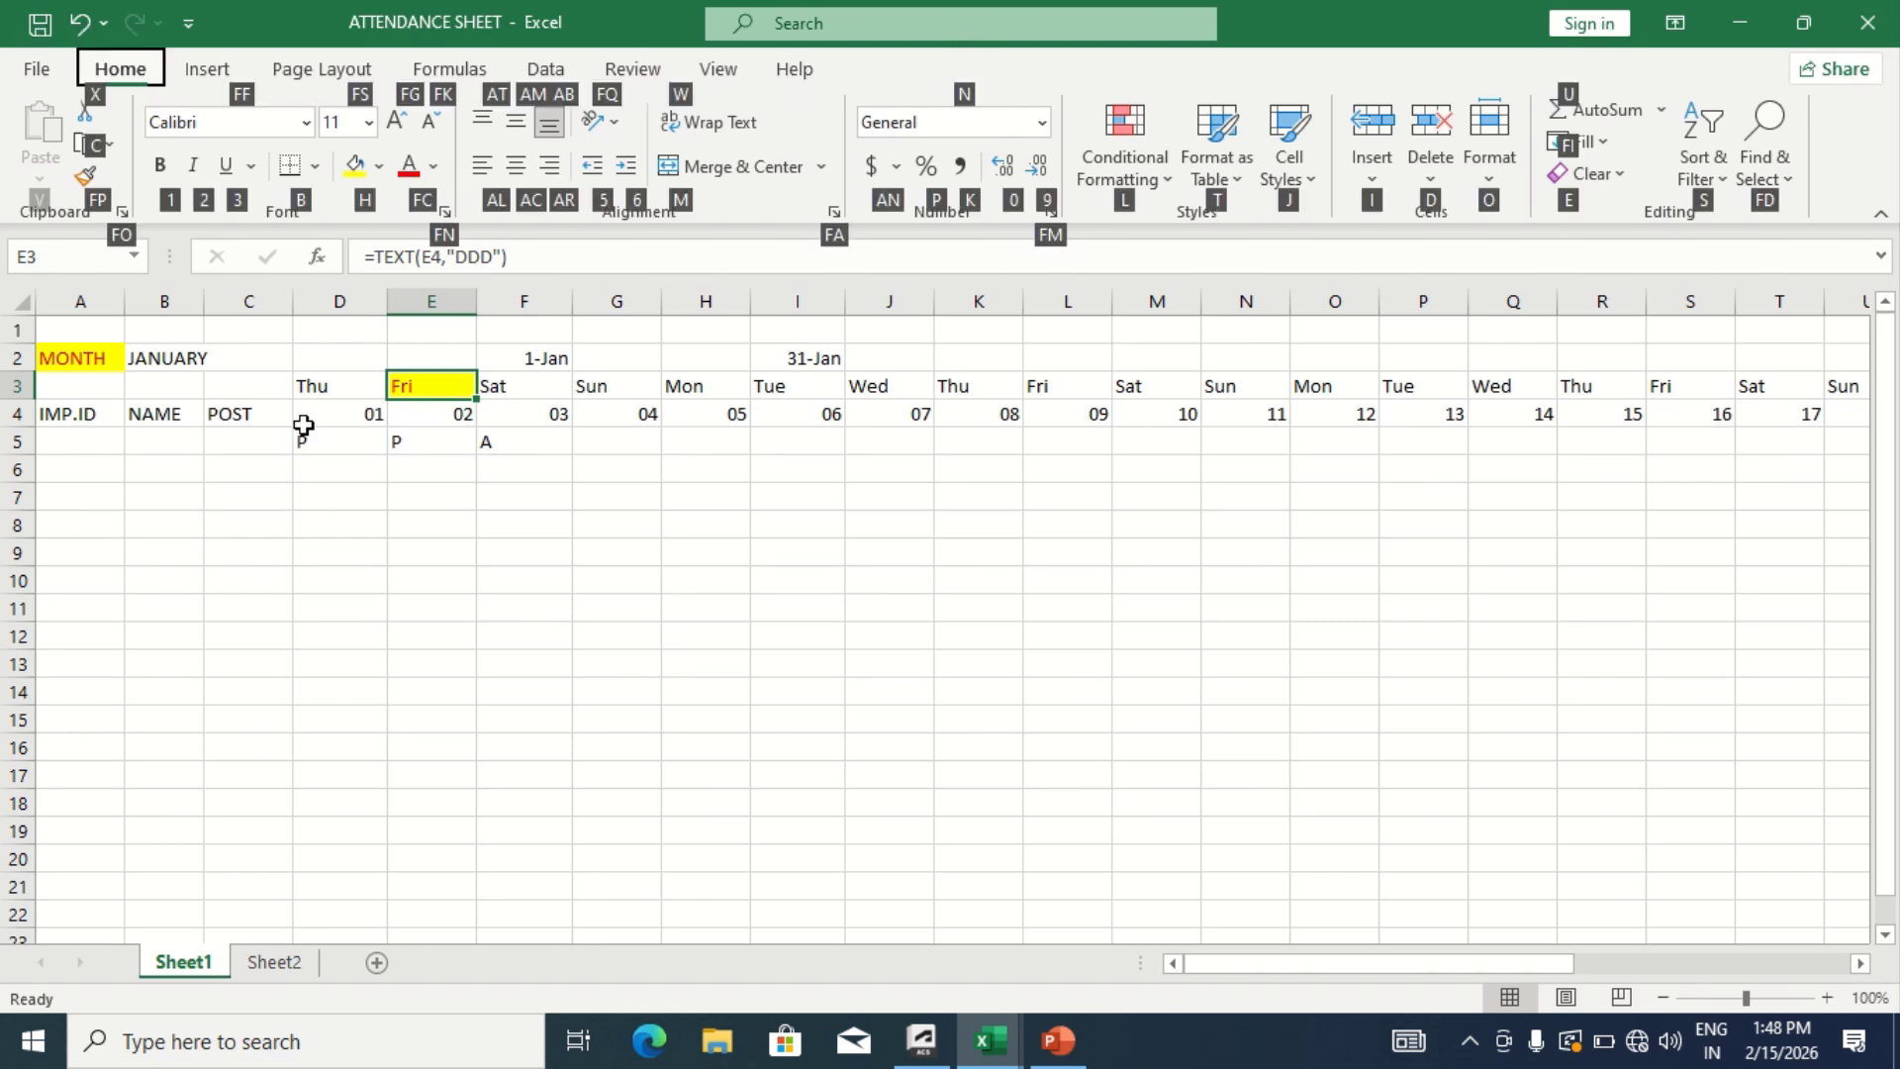
key("f")
key("p")
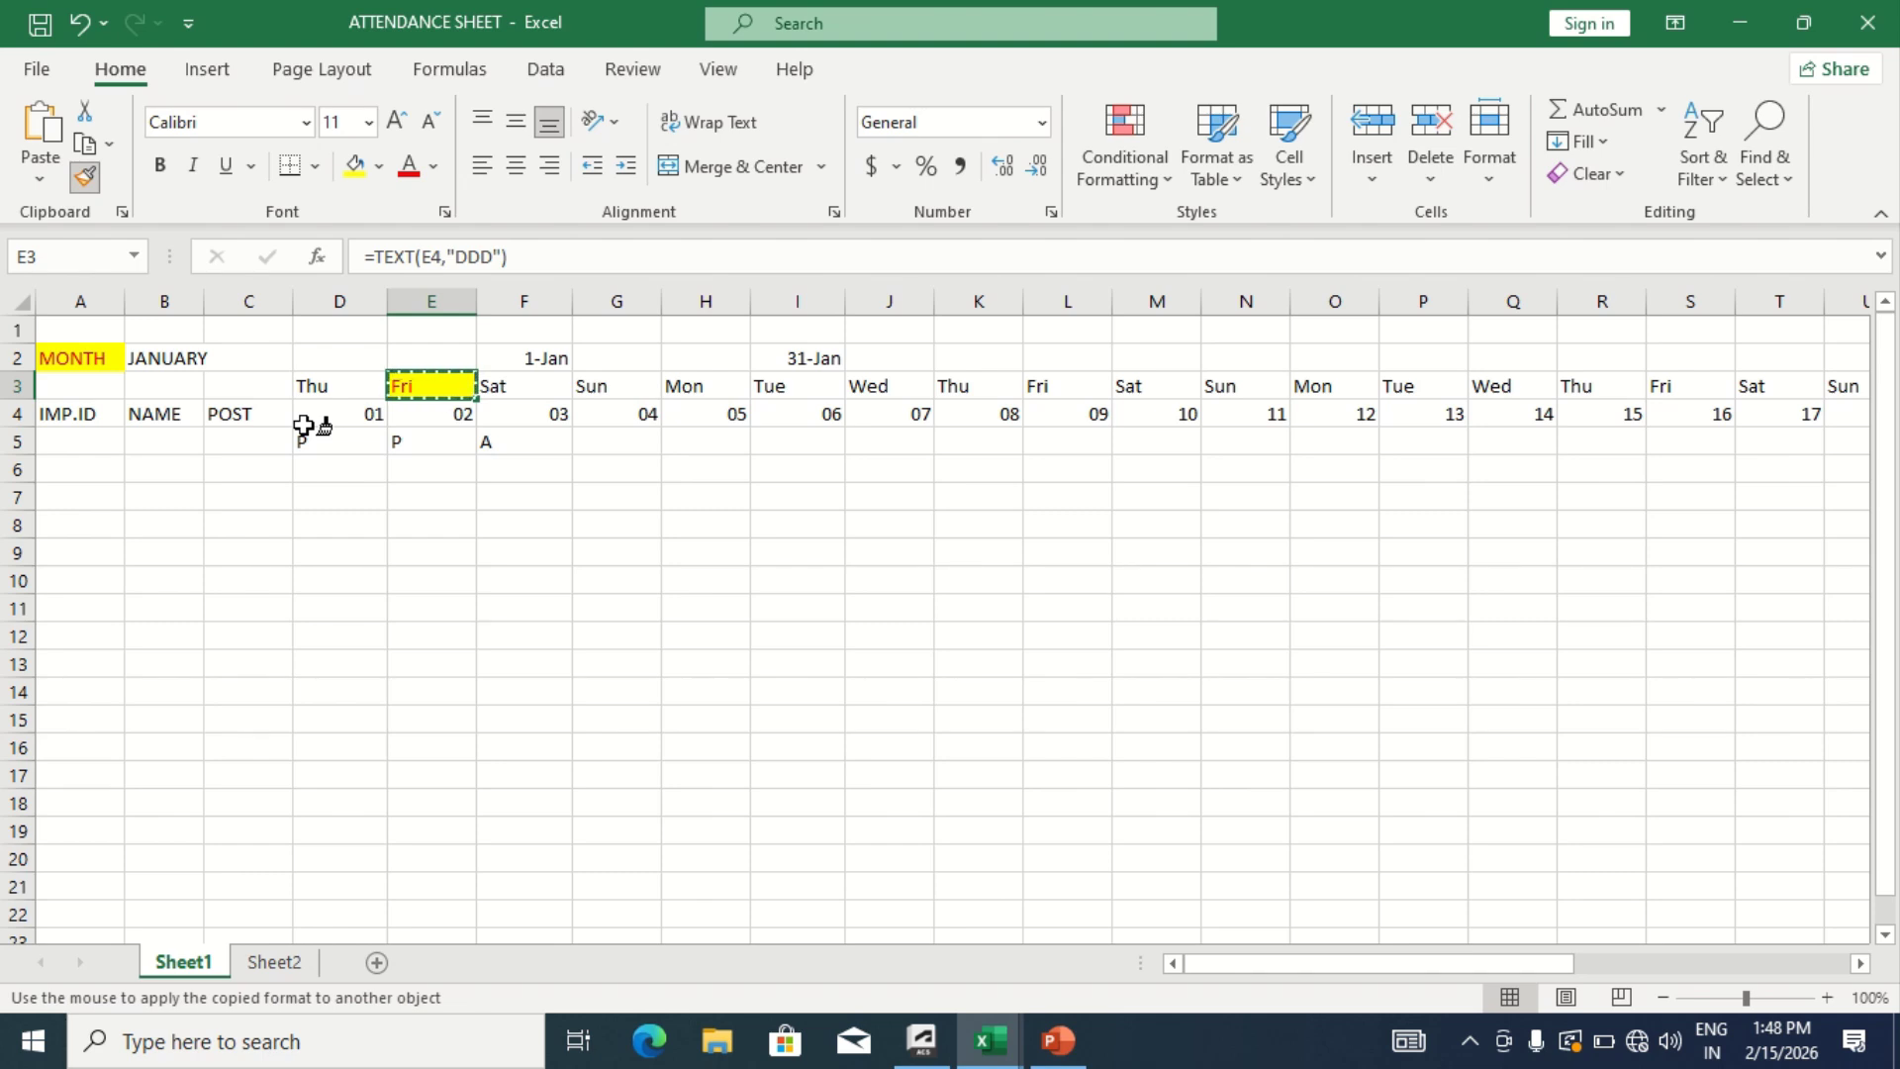
key("ctrl+g")
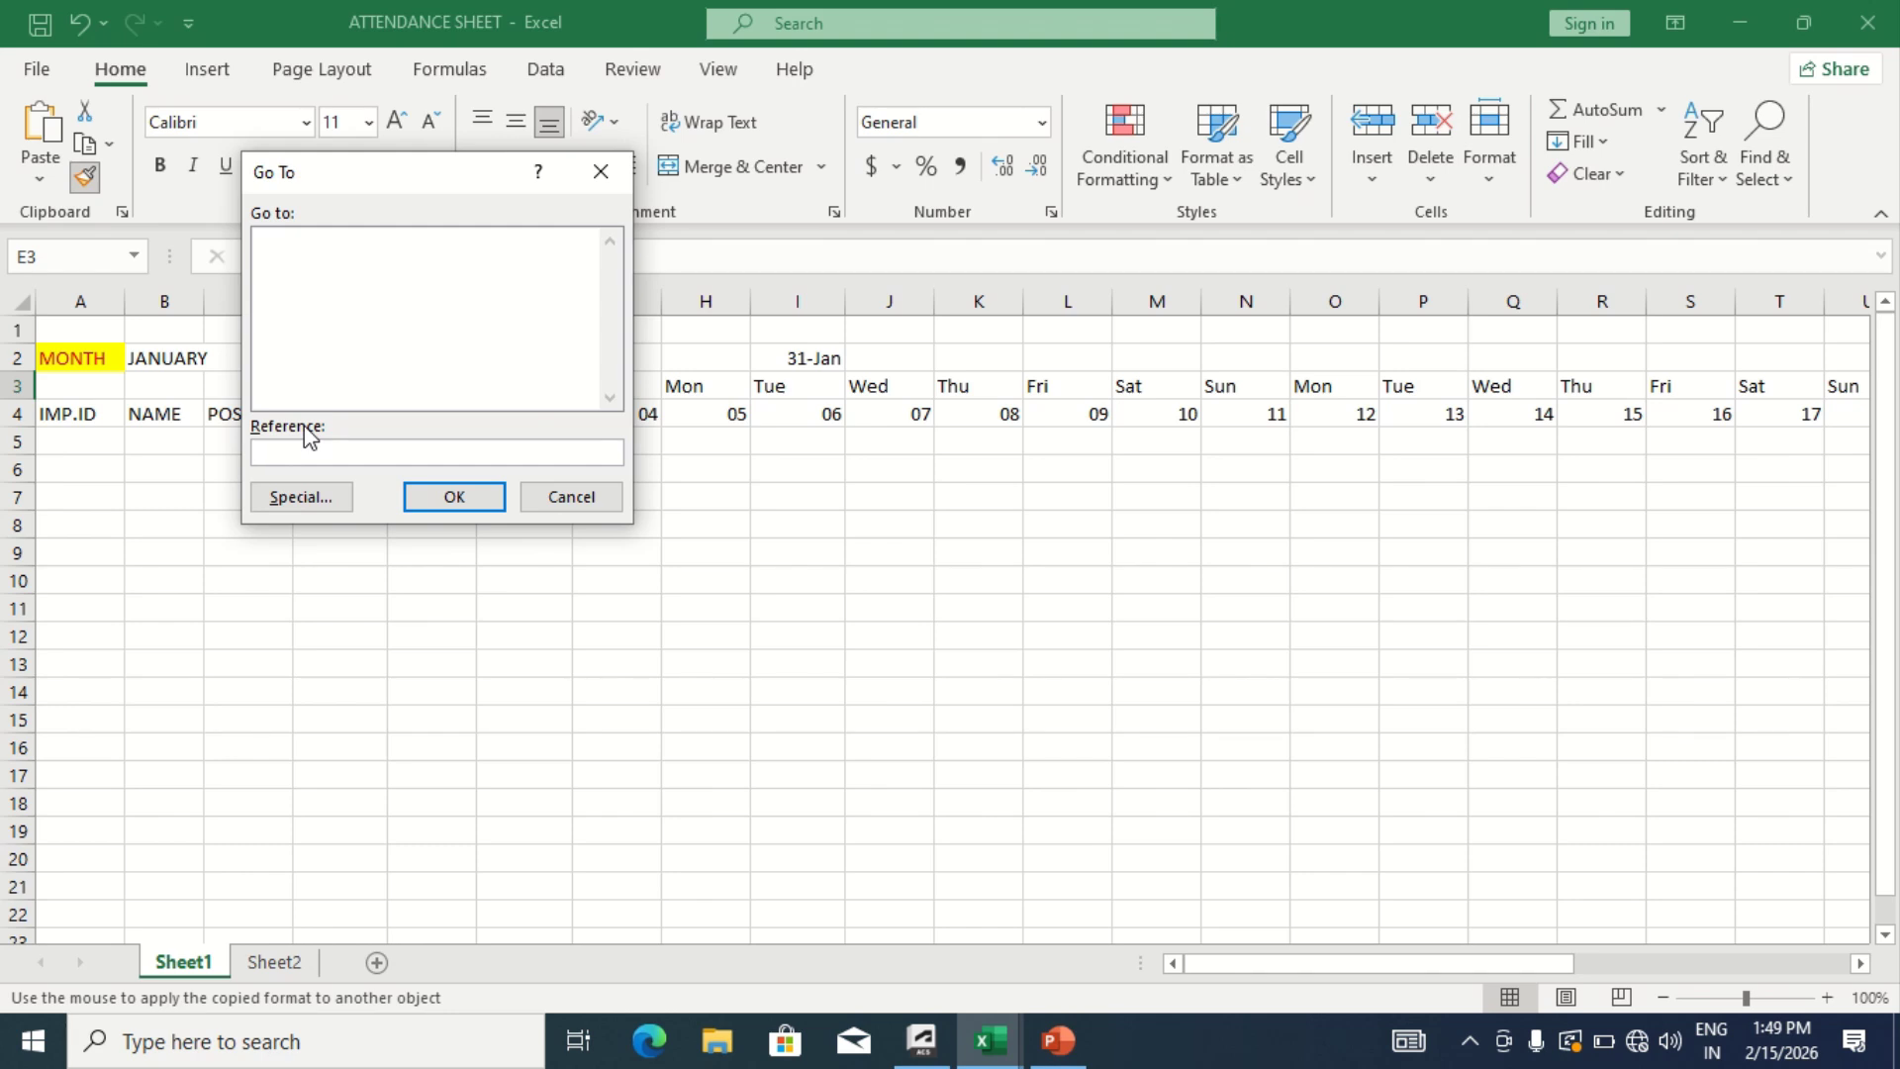
type("i2")
left_click(453, 497)
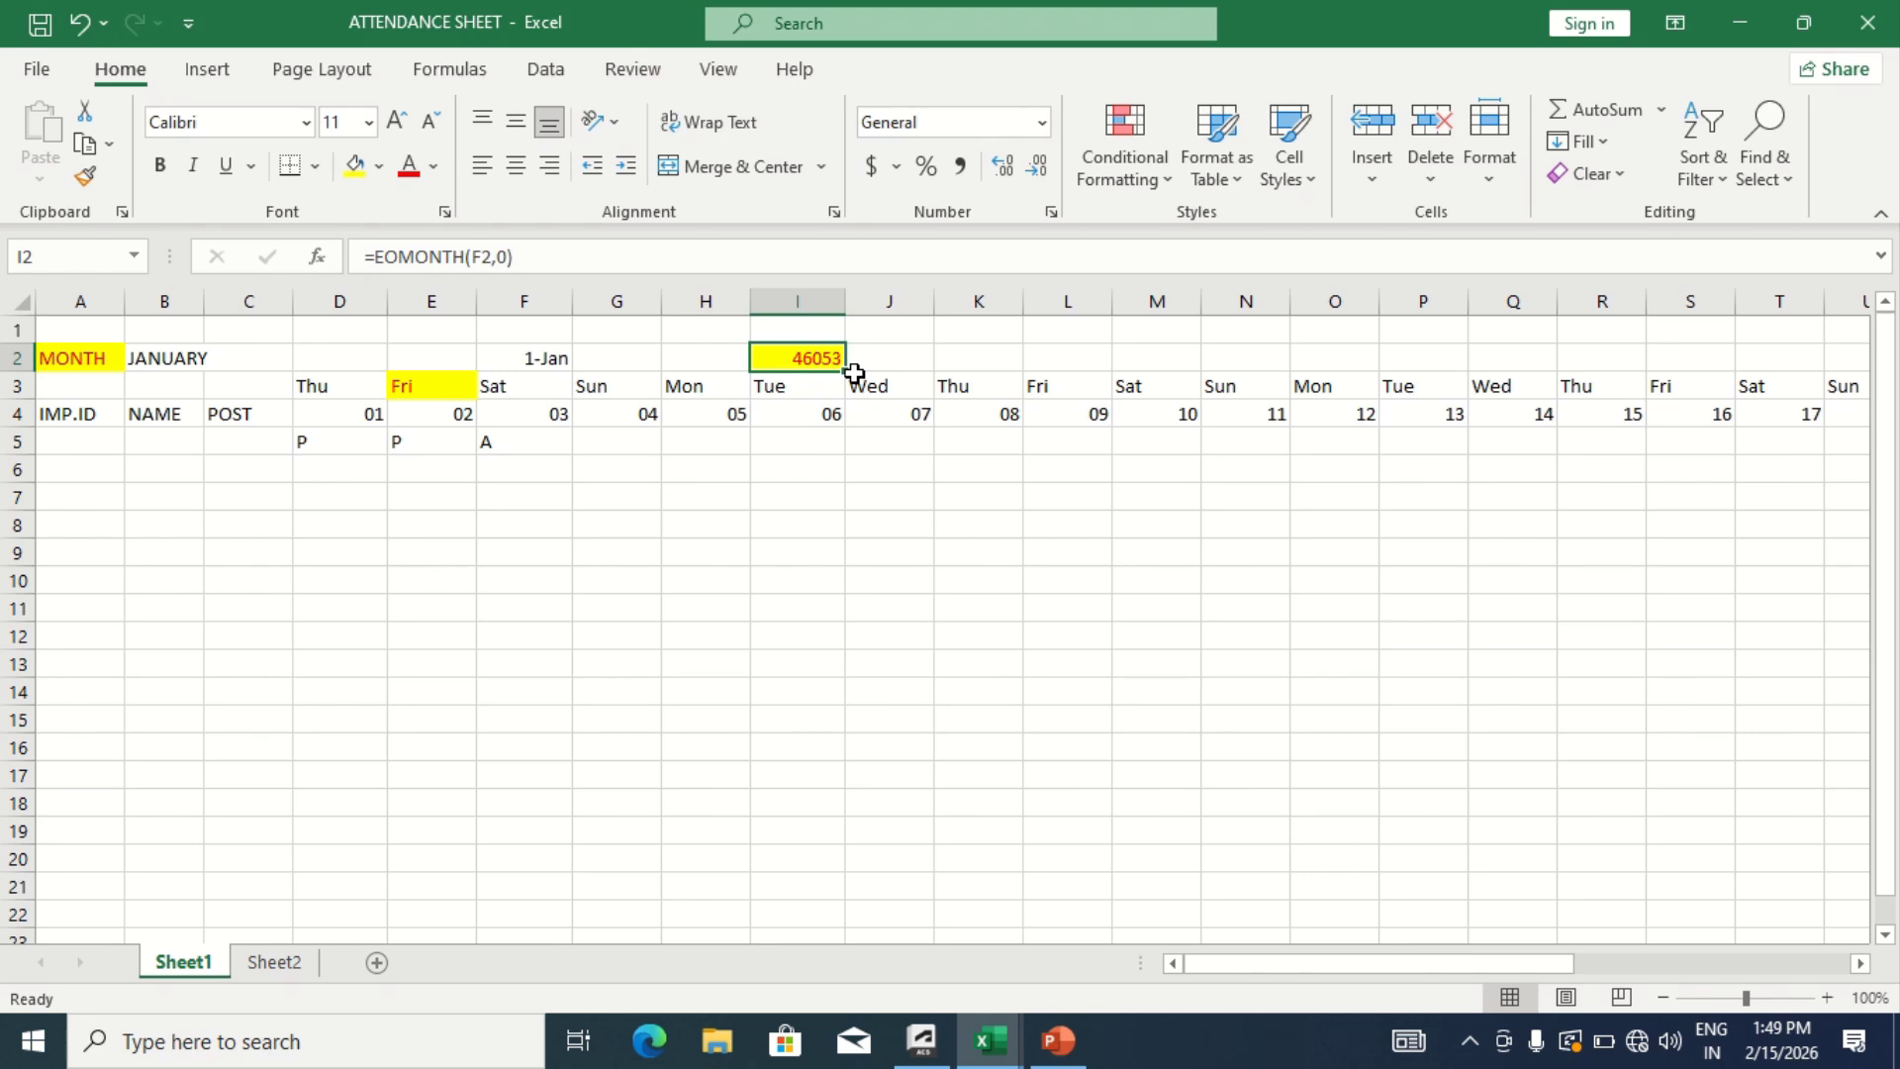
left_click(669, 387)
left_click(251, 398)
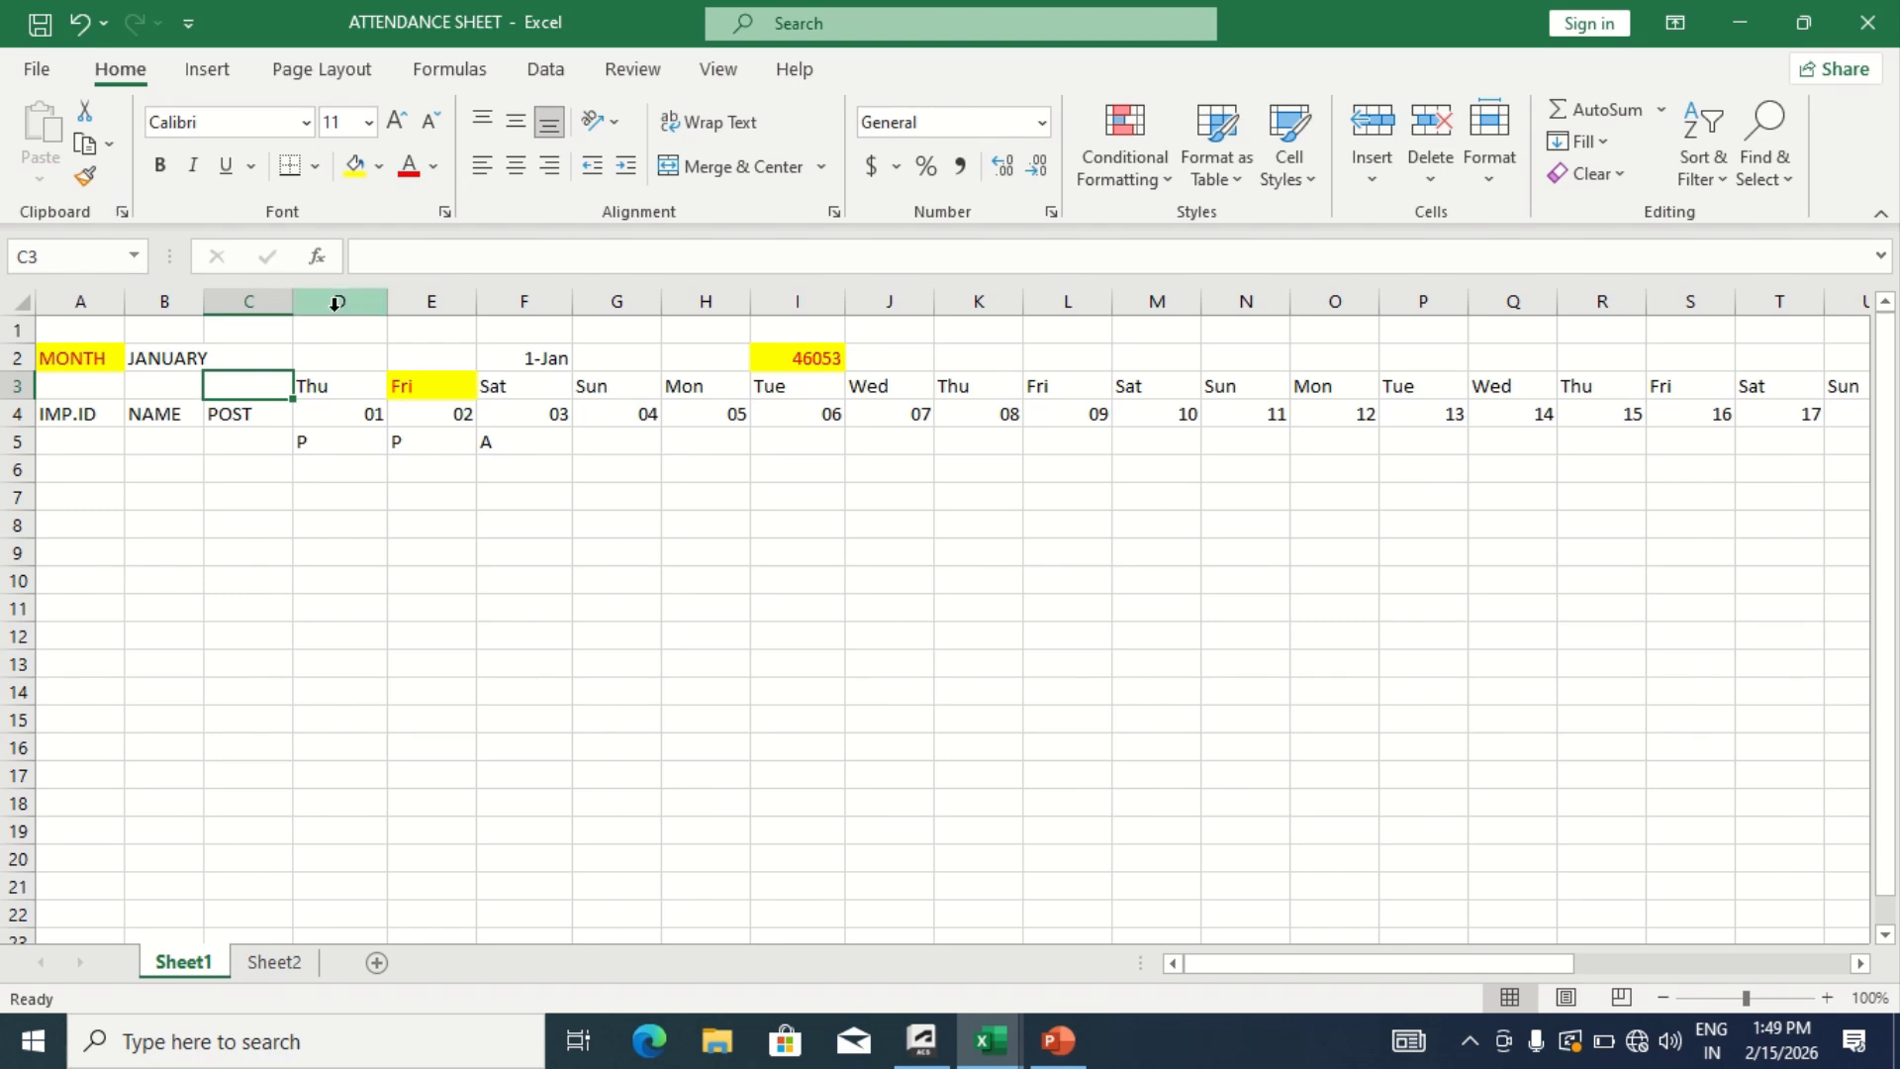
left_click(347, 388)
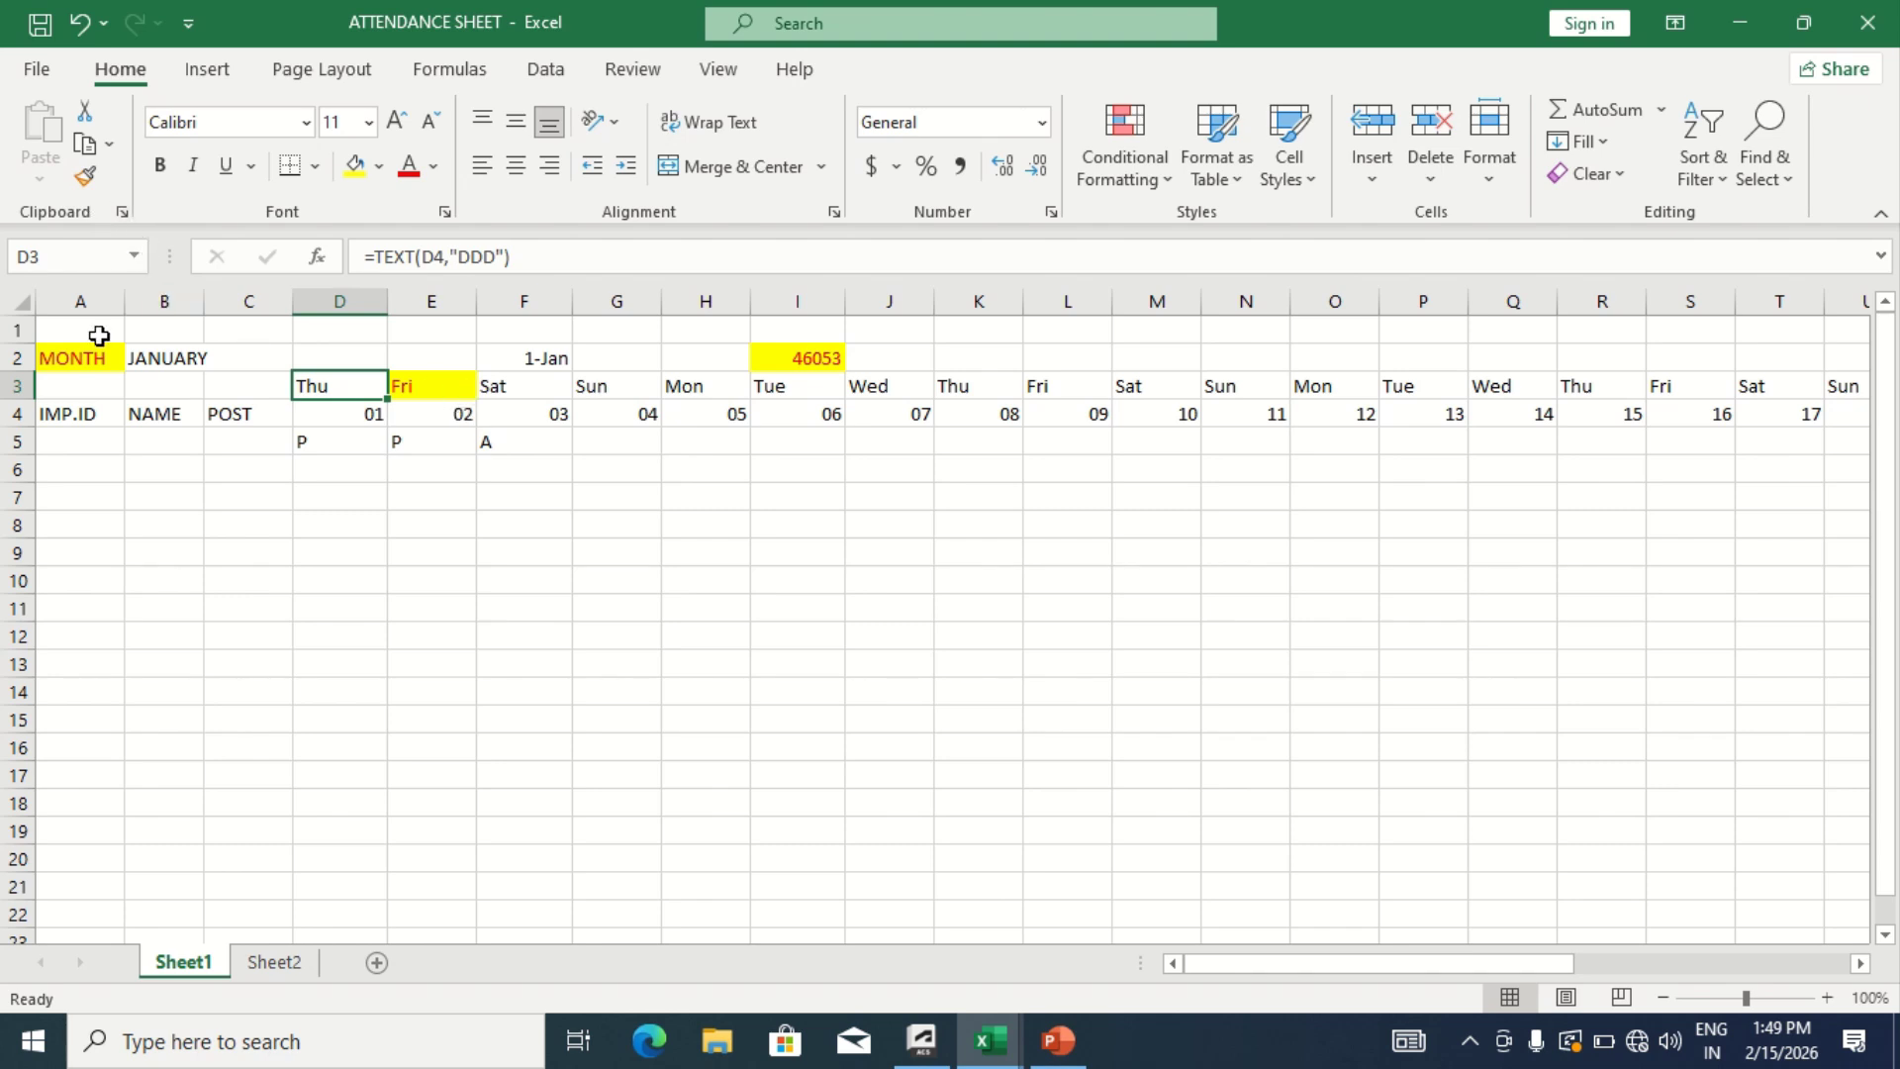
Lock Format Painter on the "MONTH" cell A2 and apply its formatting to B4, C4, D5, F4, G3 and H4
left_click(82, 362)
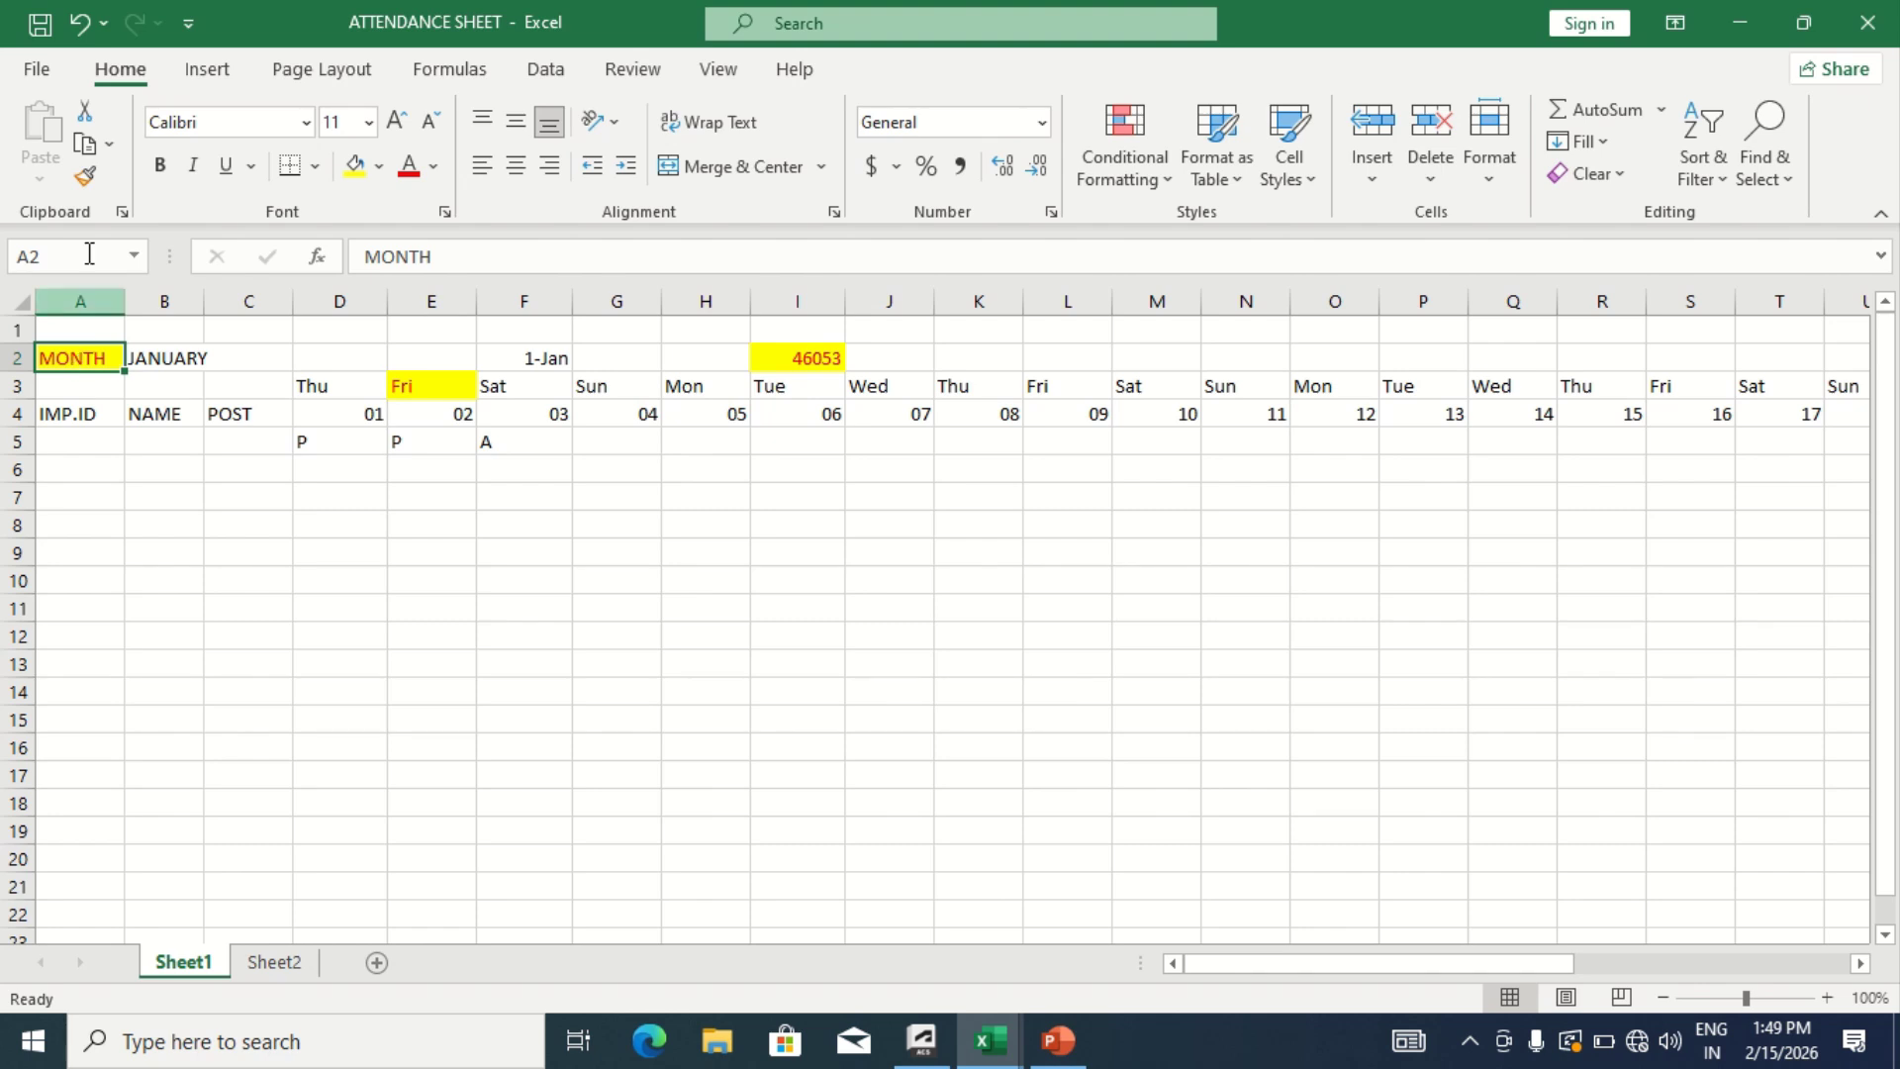
left_click(86, 180)
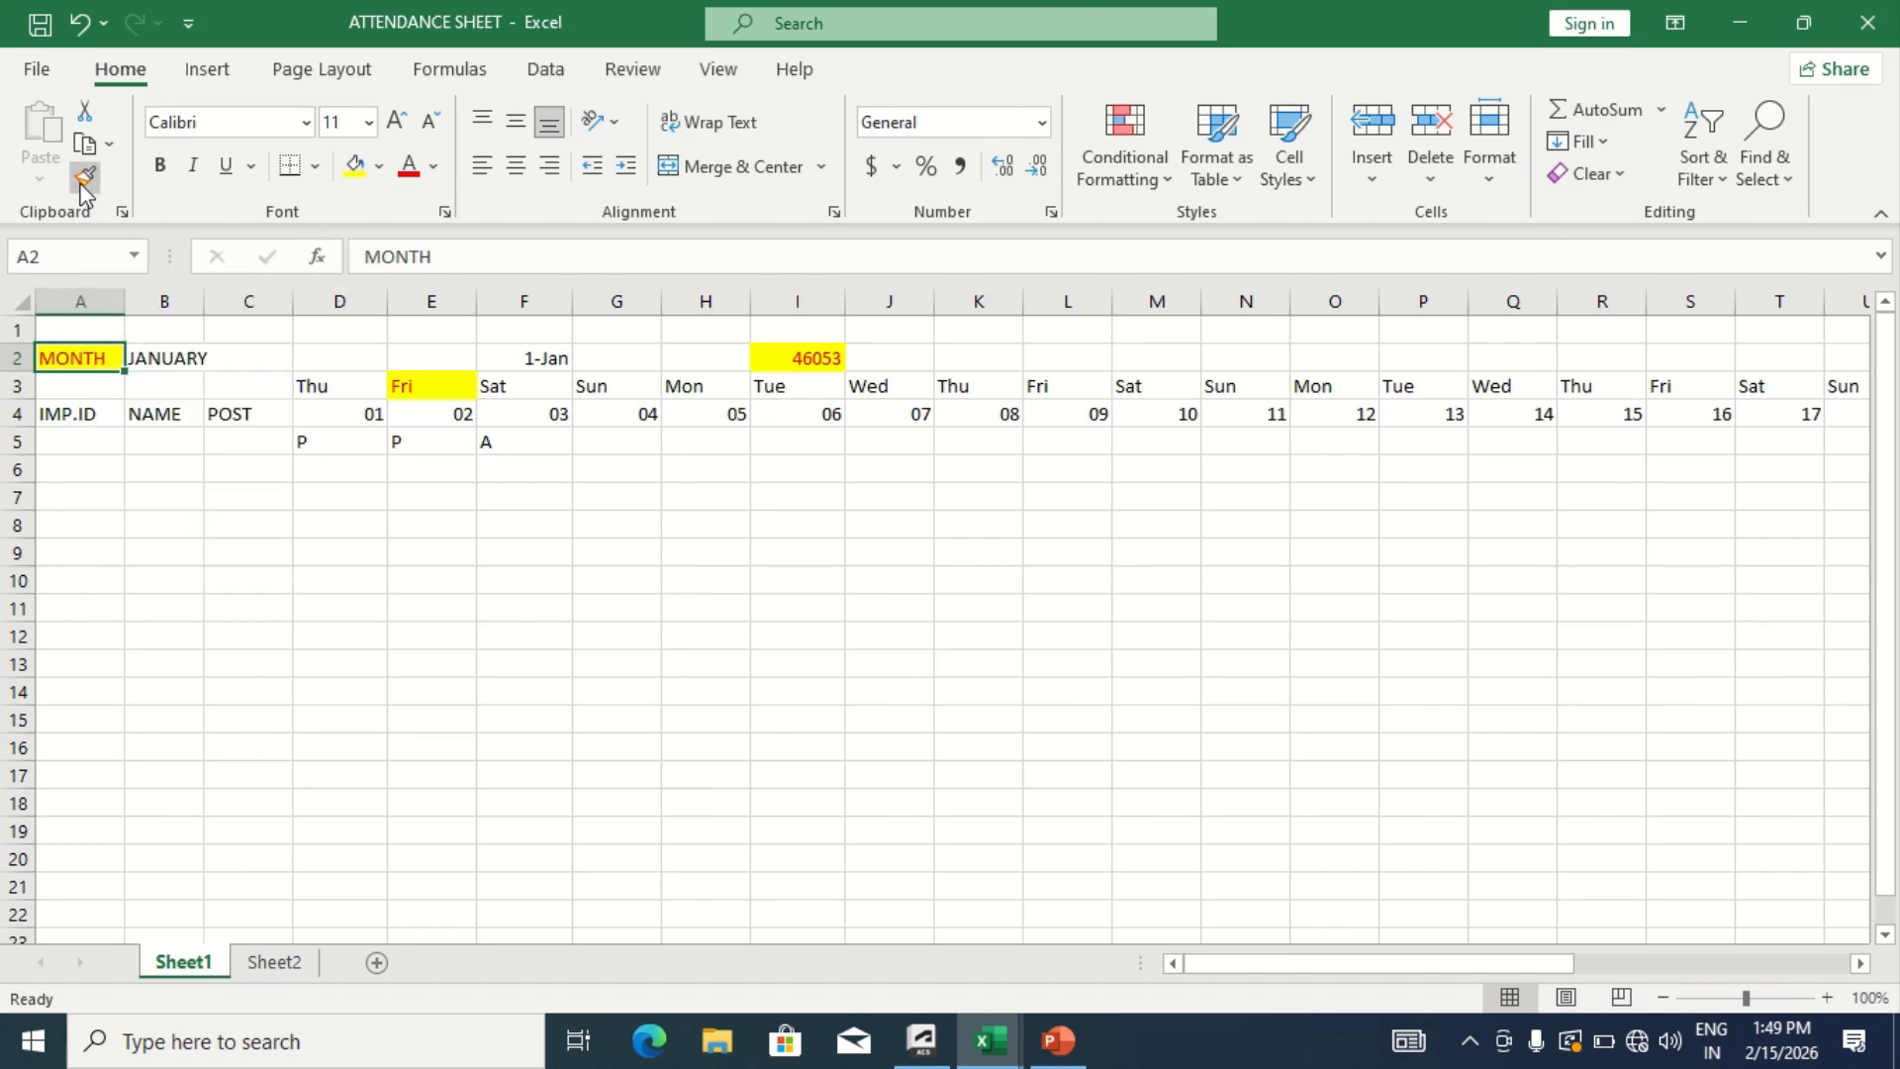
left_click(153, 414)
left_click(251, 419)
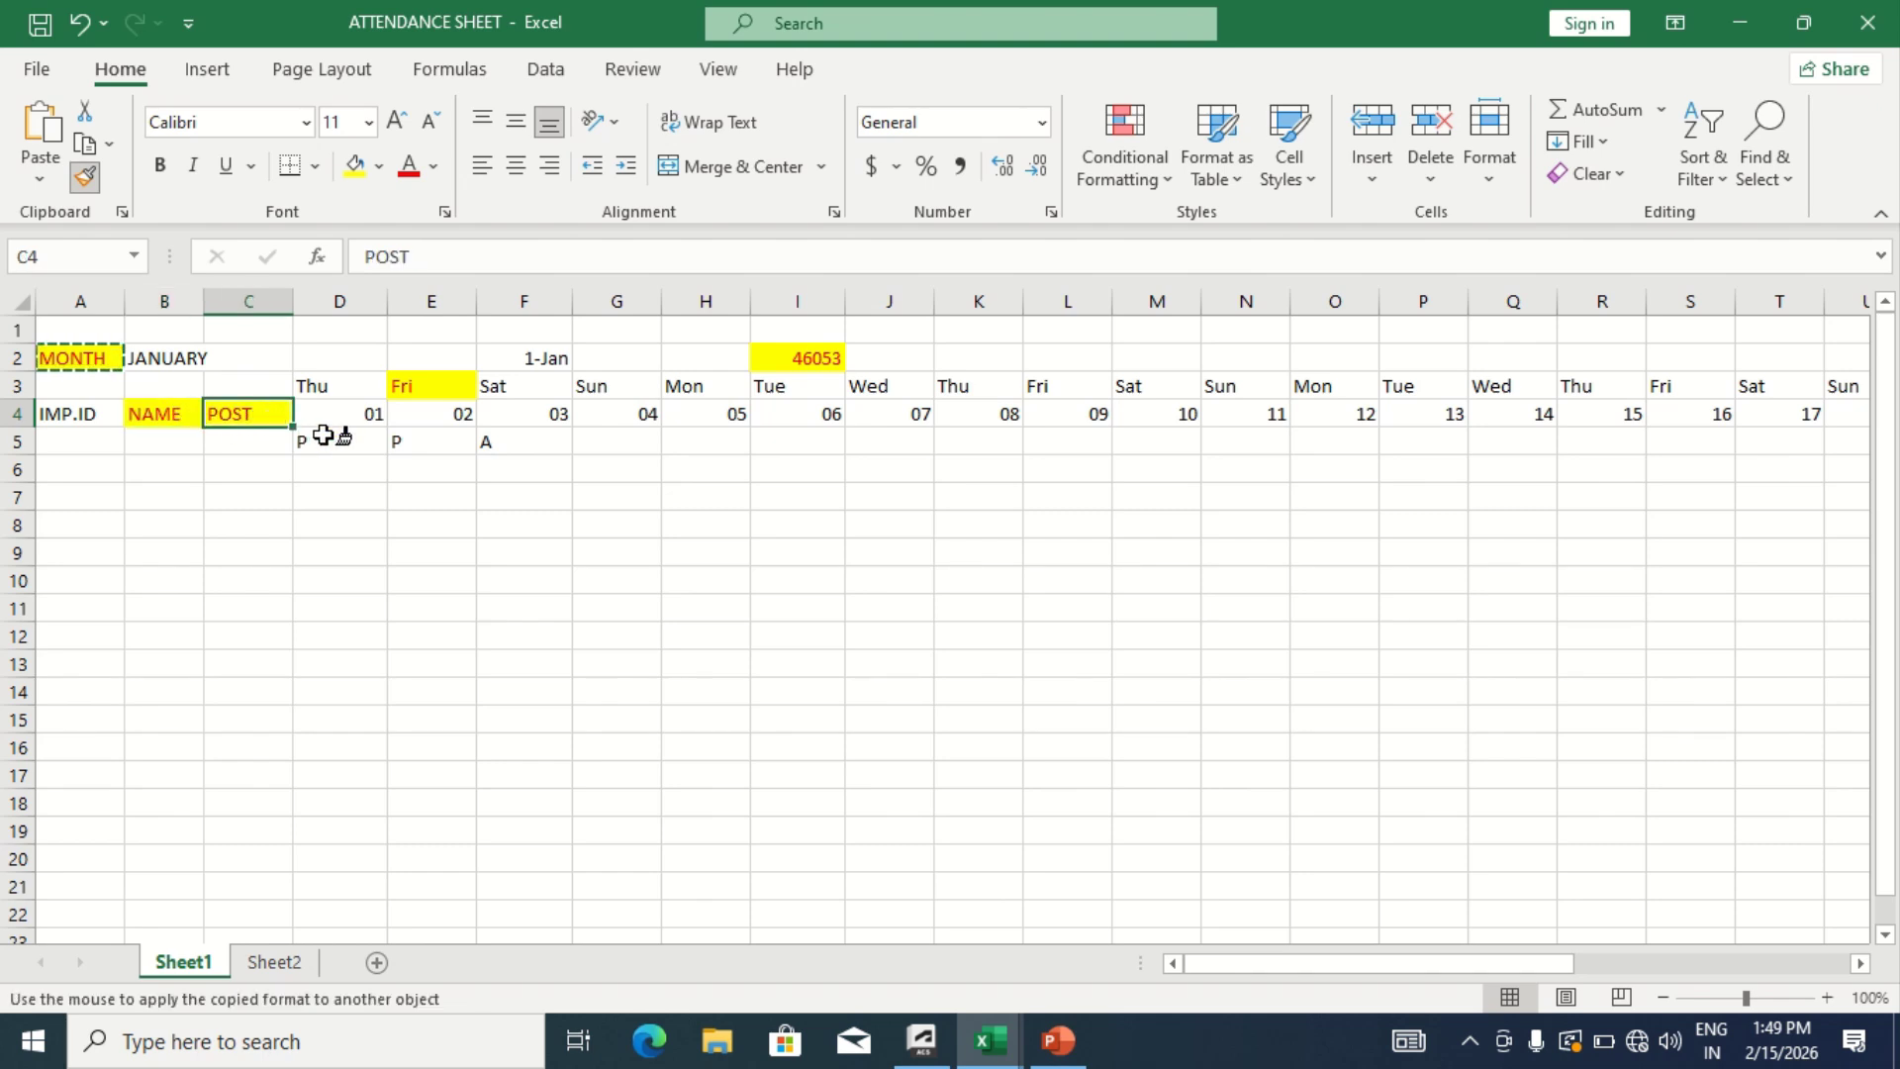
left_click(327, 435)
left_click(511, 412)
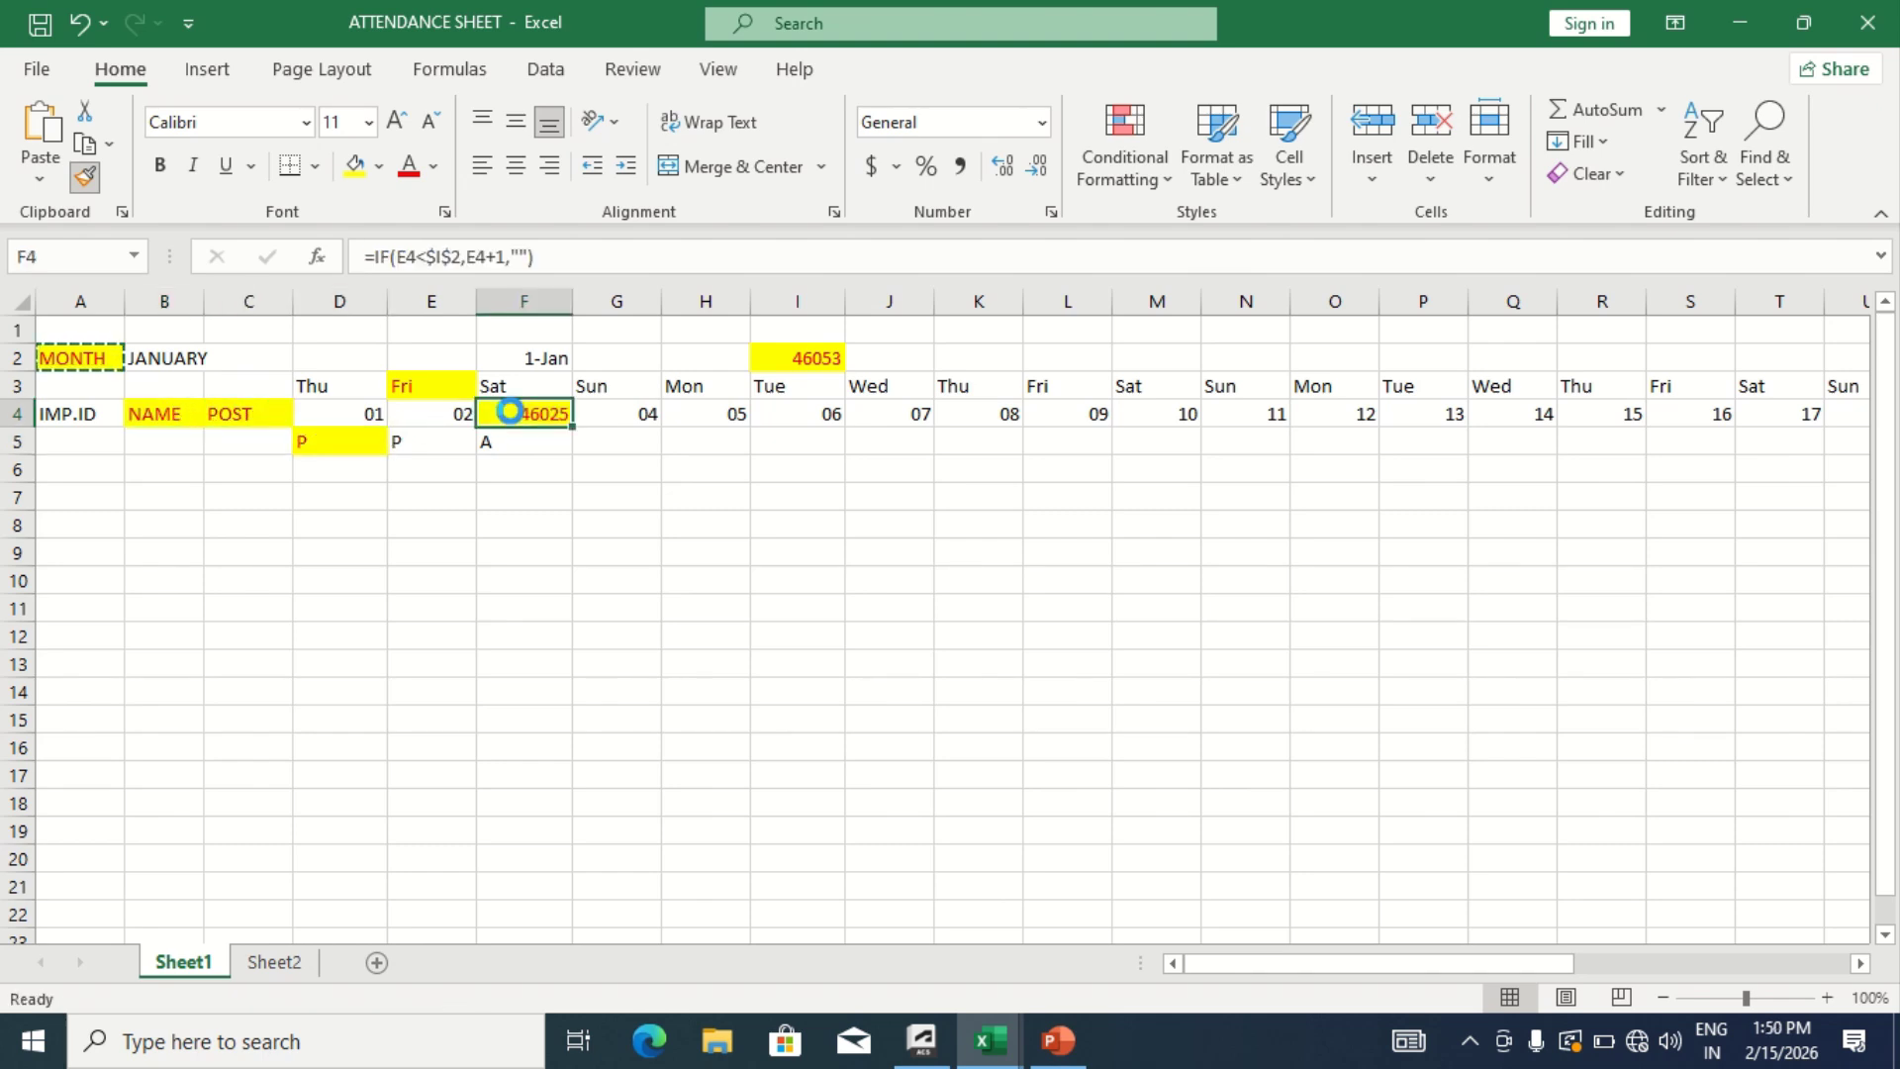
left_click(636, 386)
left_click(684, 413)
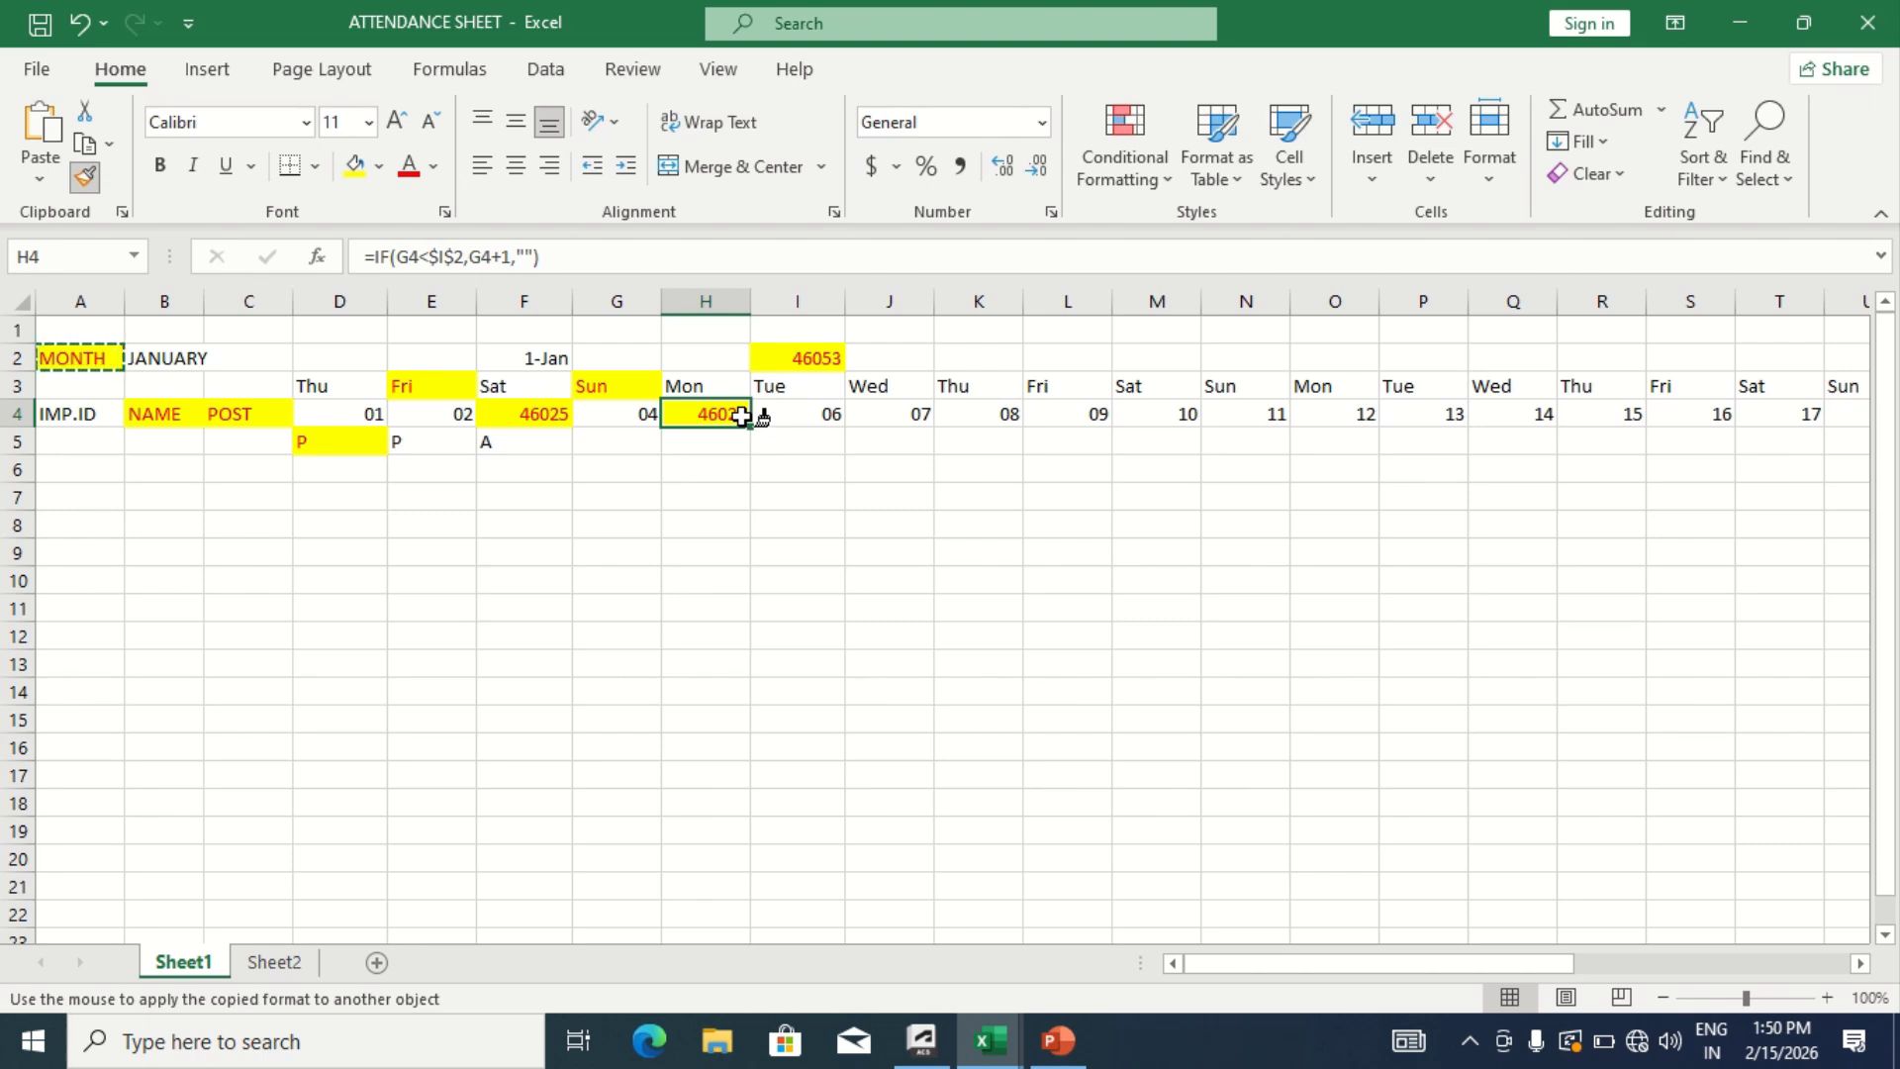
key("Escape")
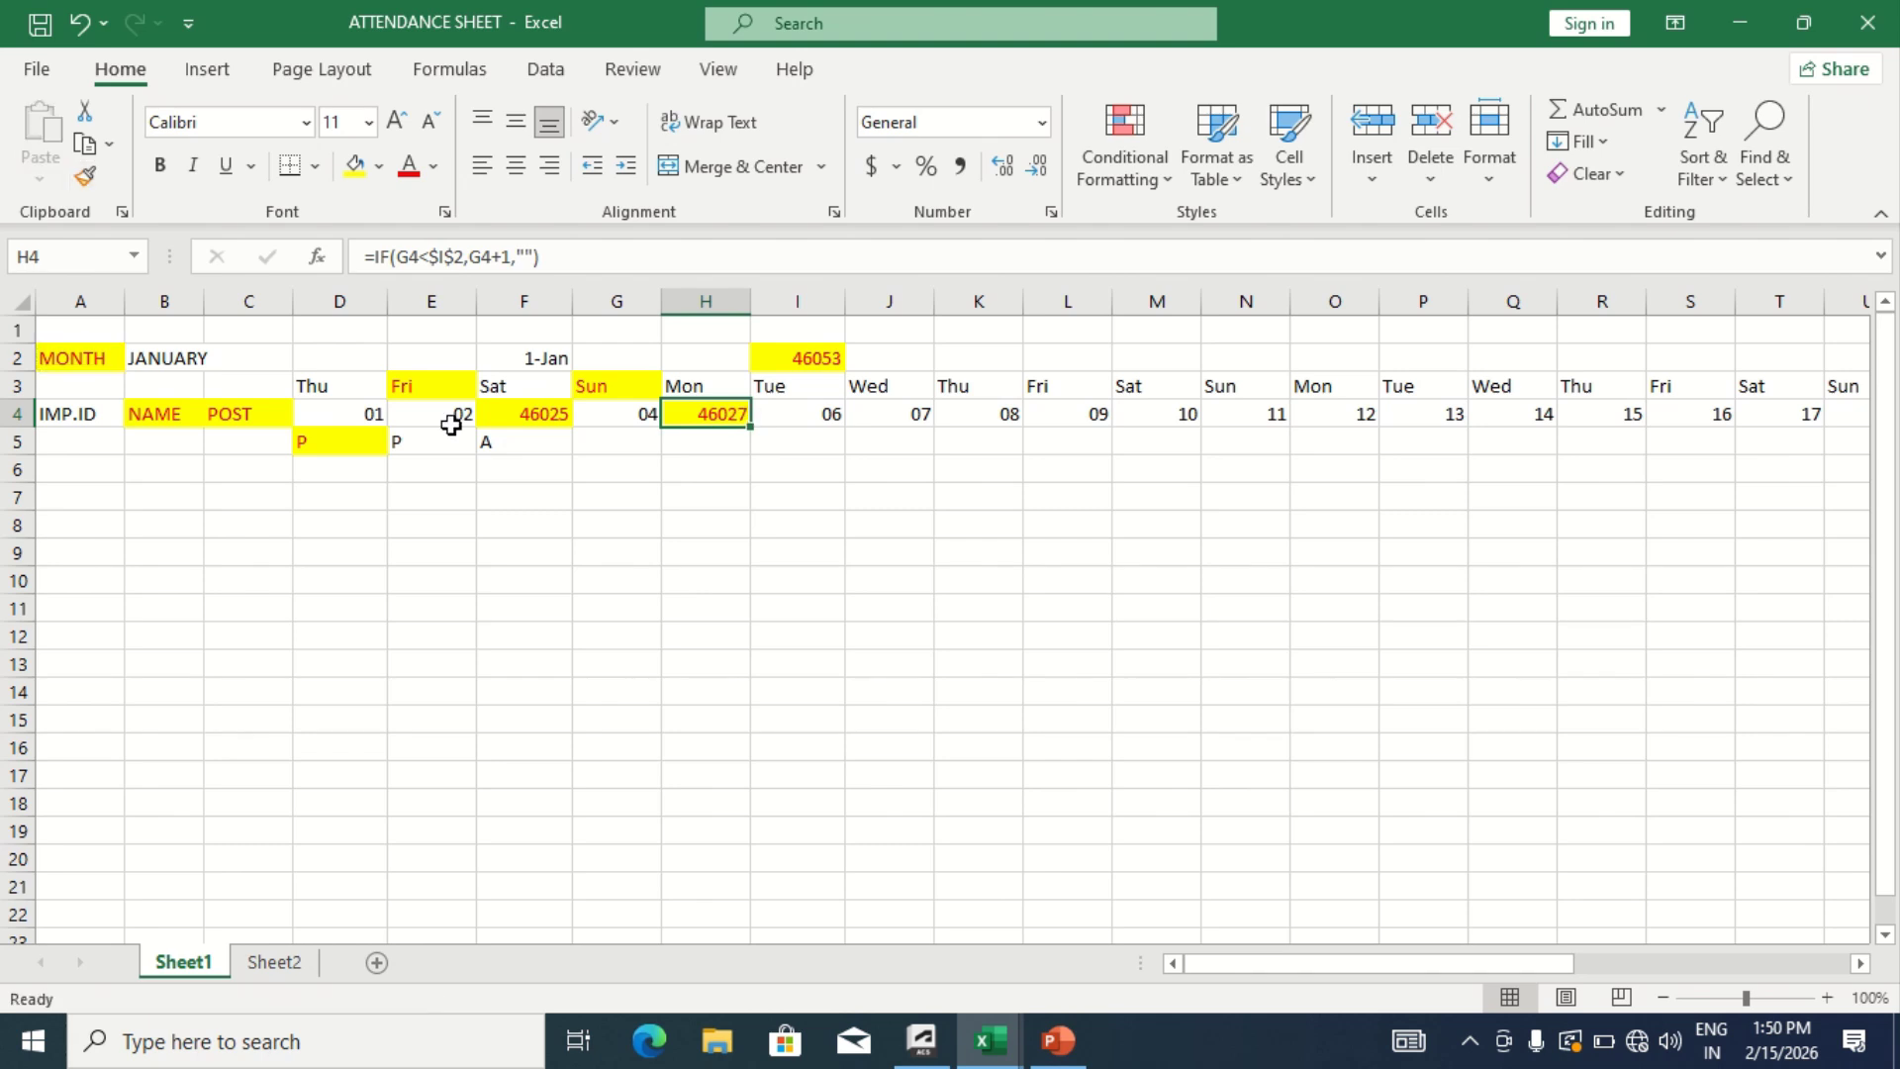
left_click(423, 440)
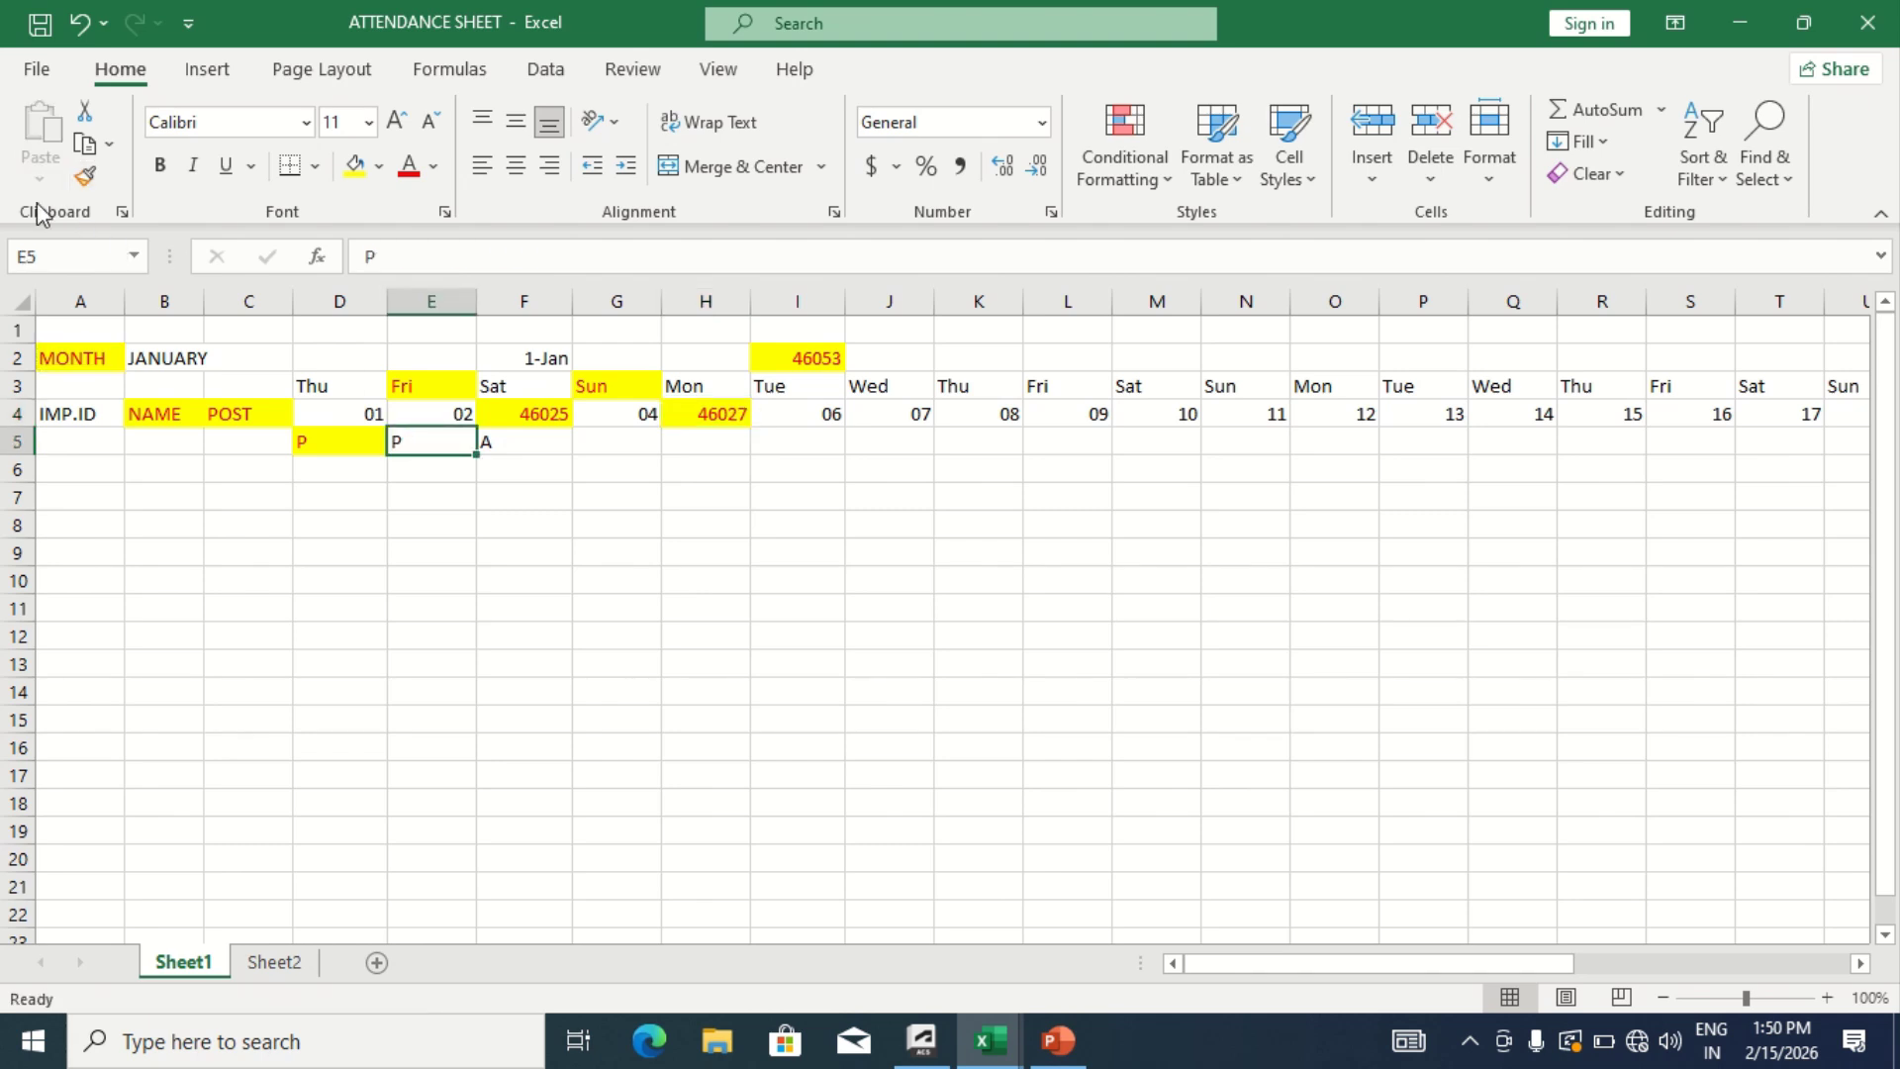
left_click(365, 412)
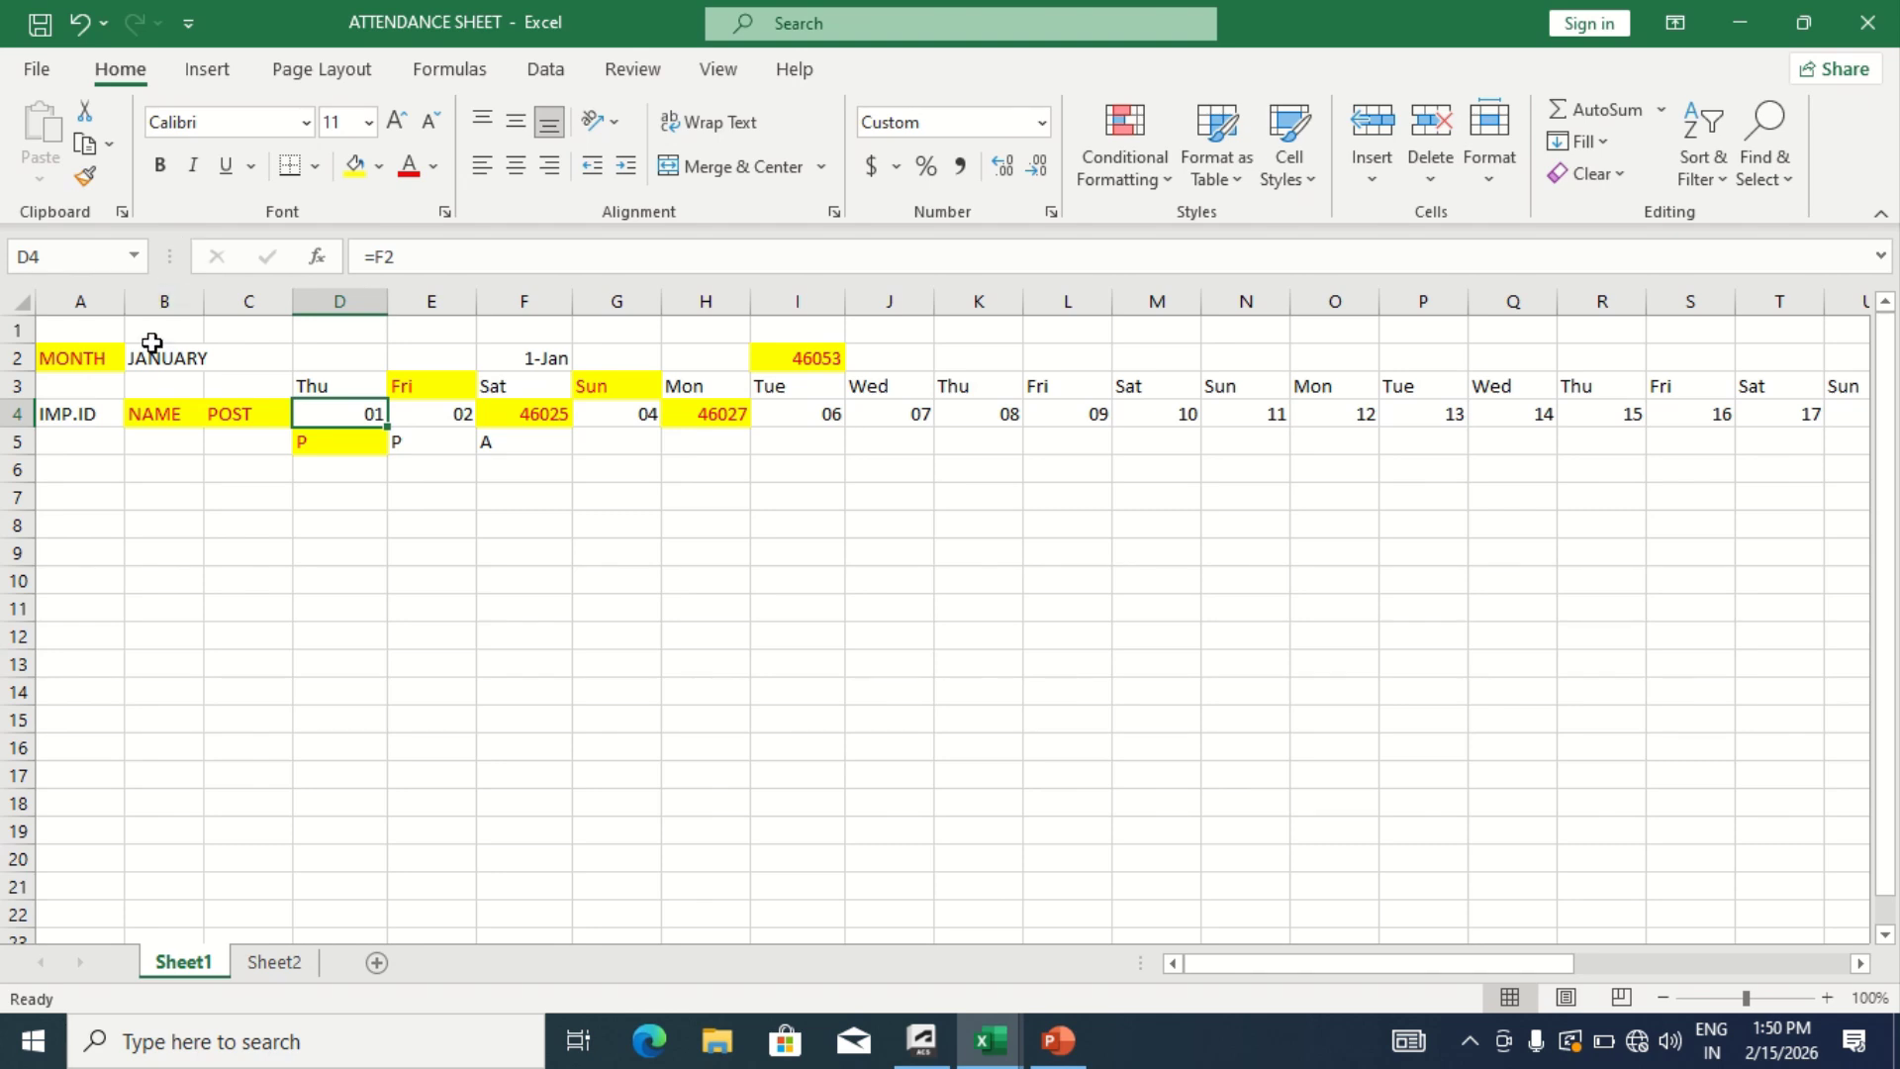
left_click(180, 379)
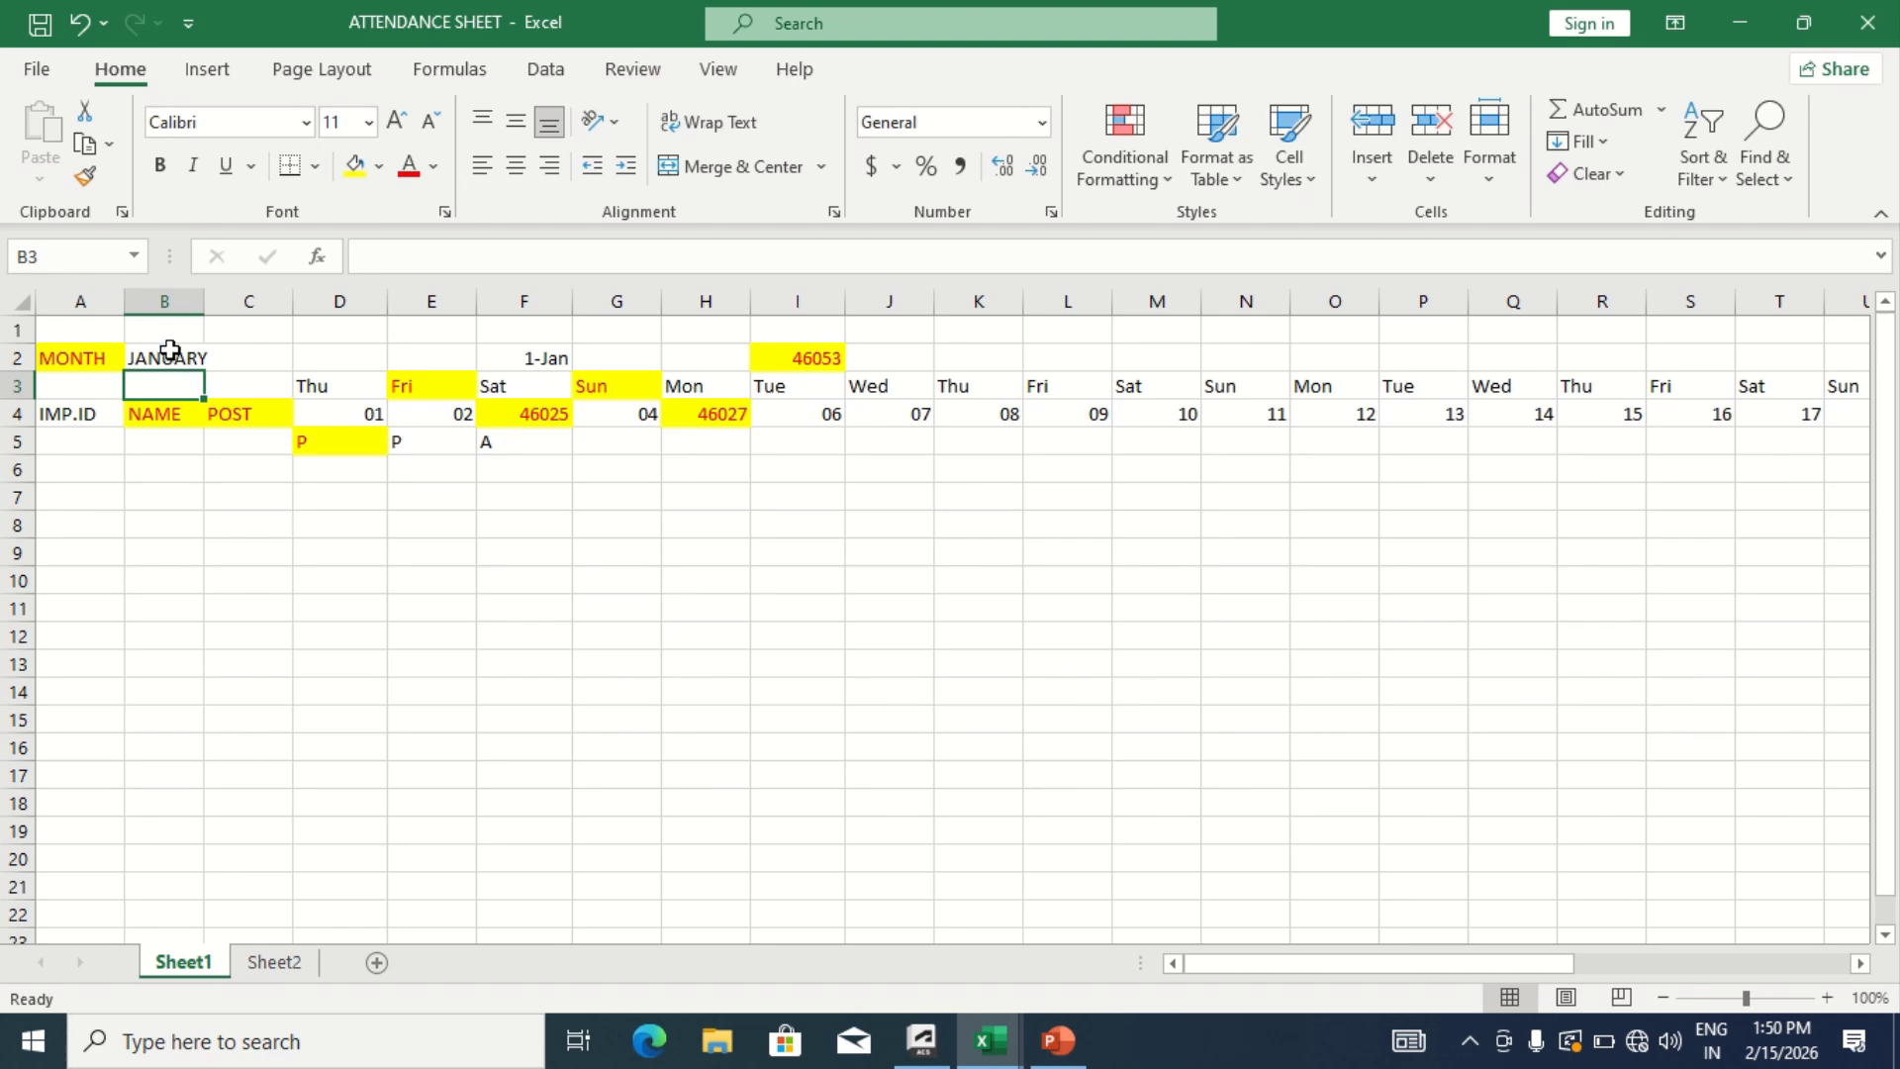
left_click(171, 349)
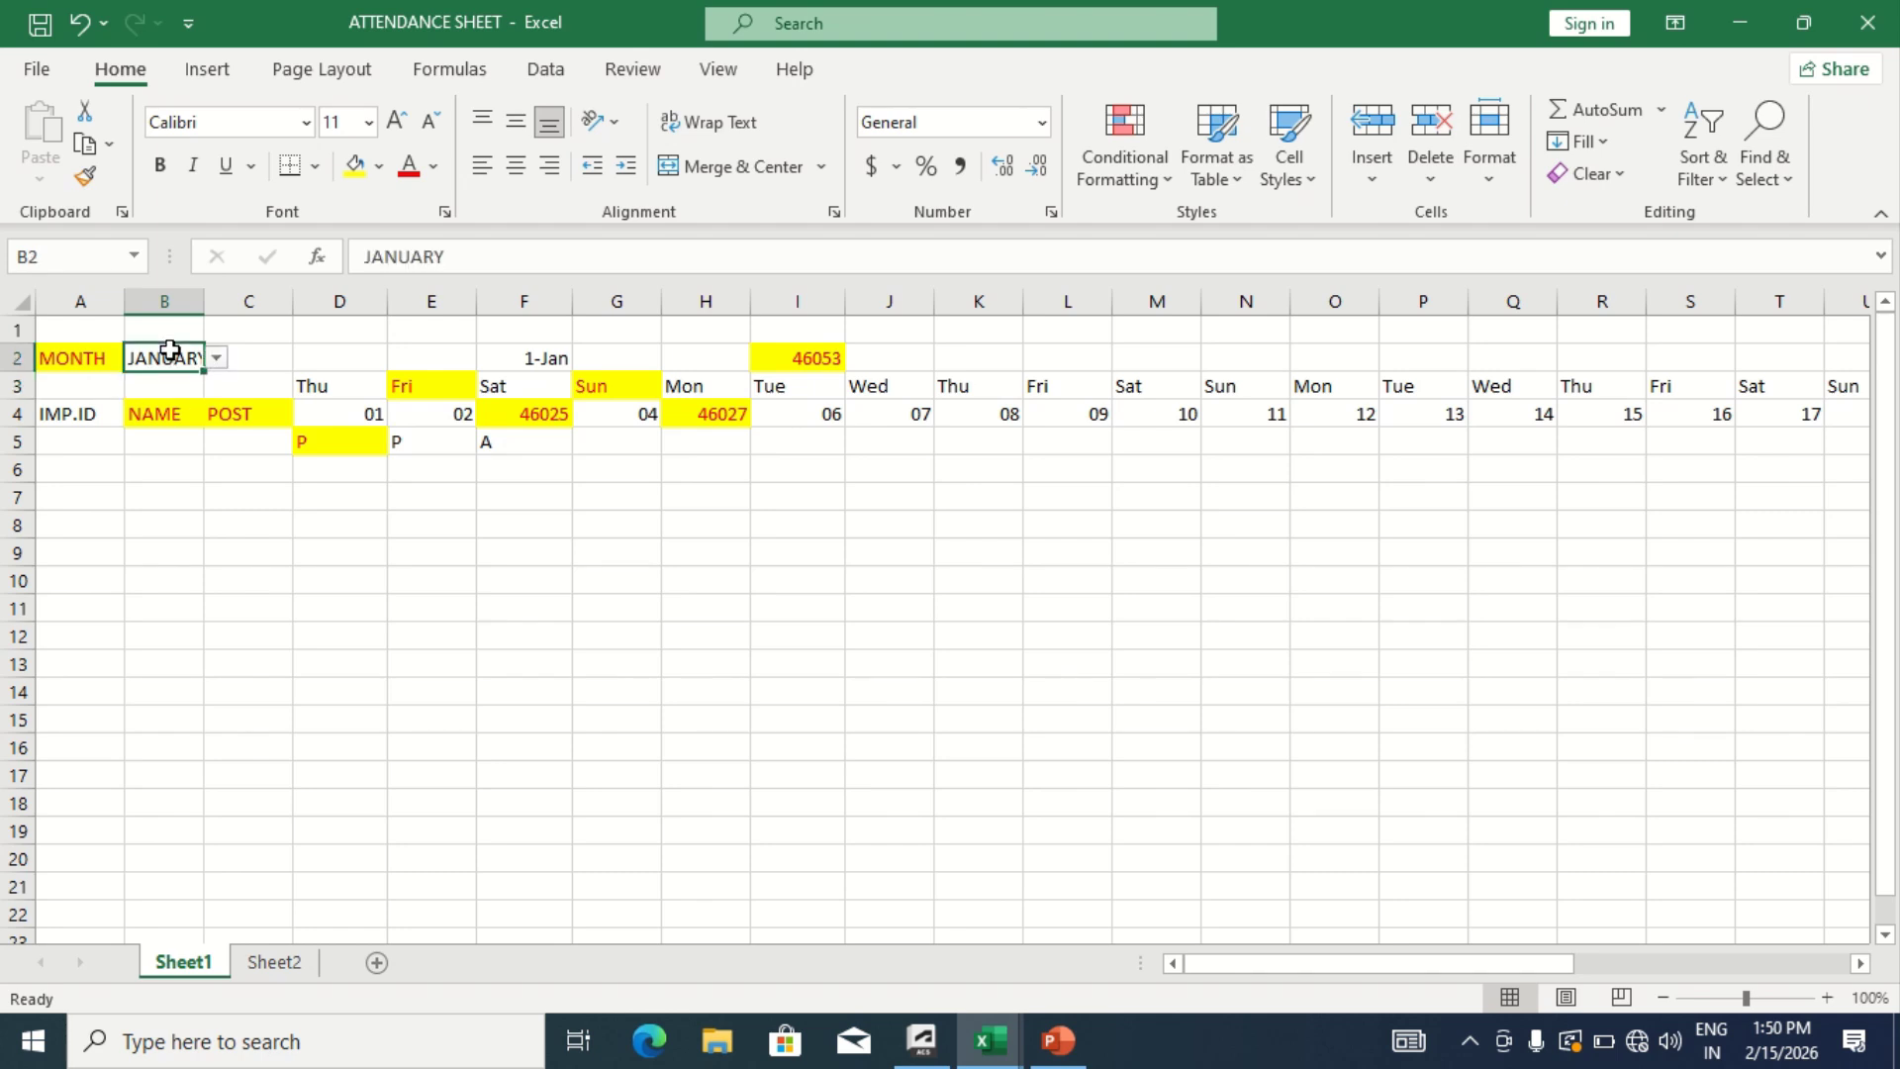
left_click(185, 417)
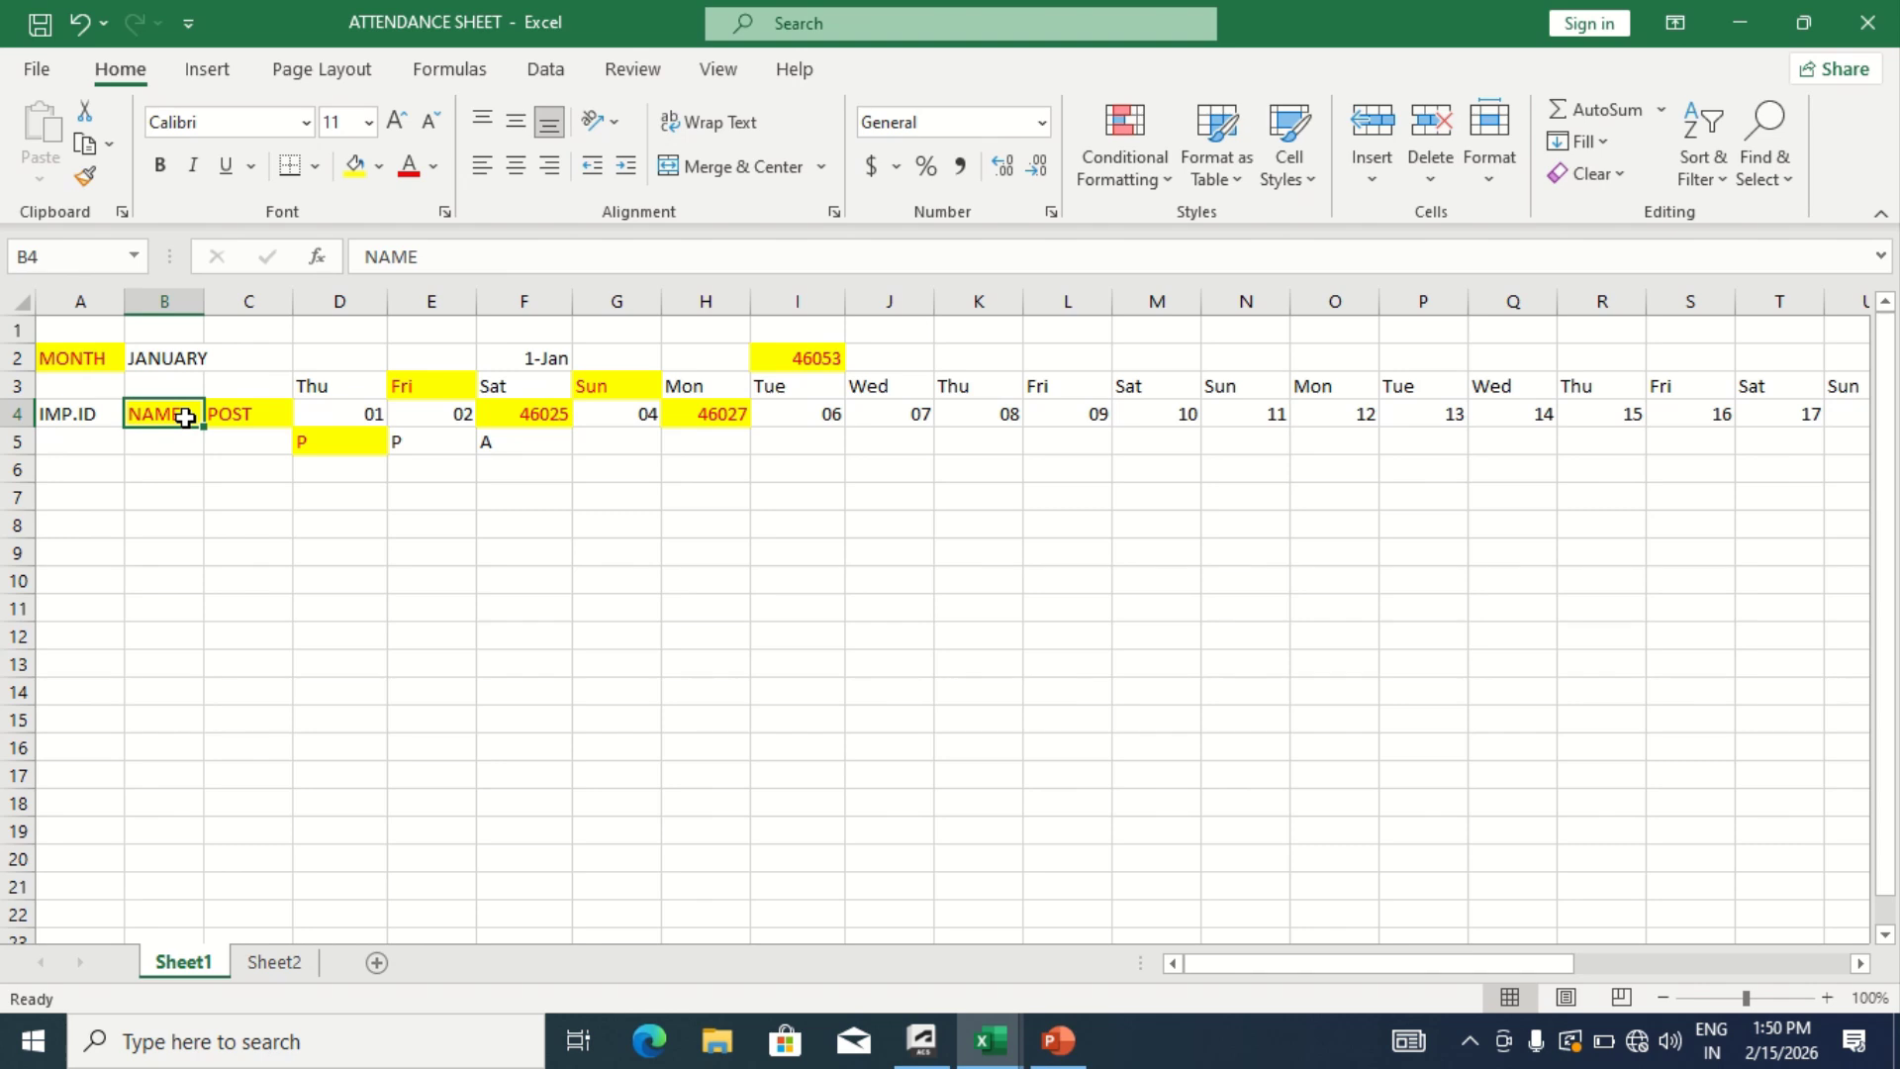
On Sheet2, show the Office Clipboard and collect copies of JANUARY in A1 and MARCH in A3
left_click(275, 960)
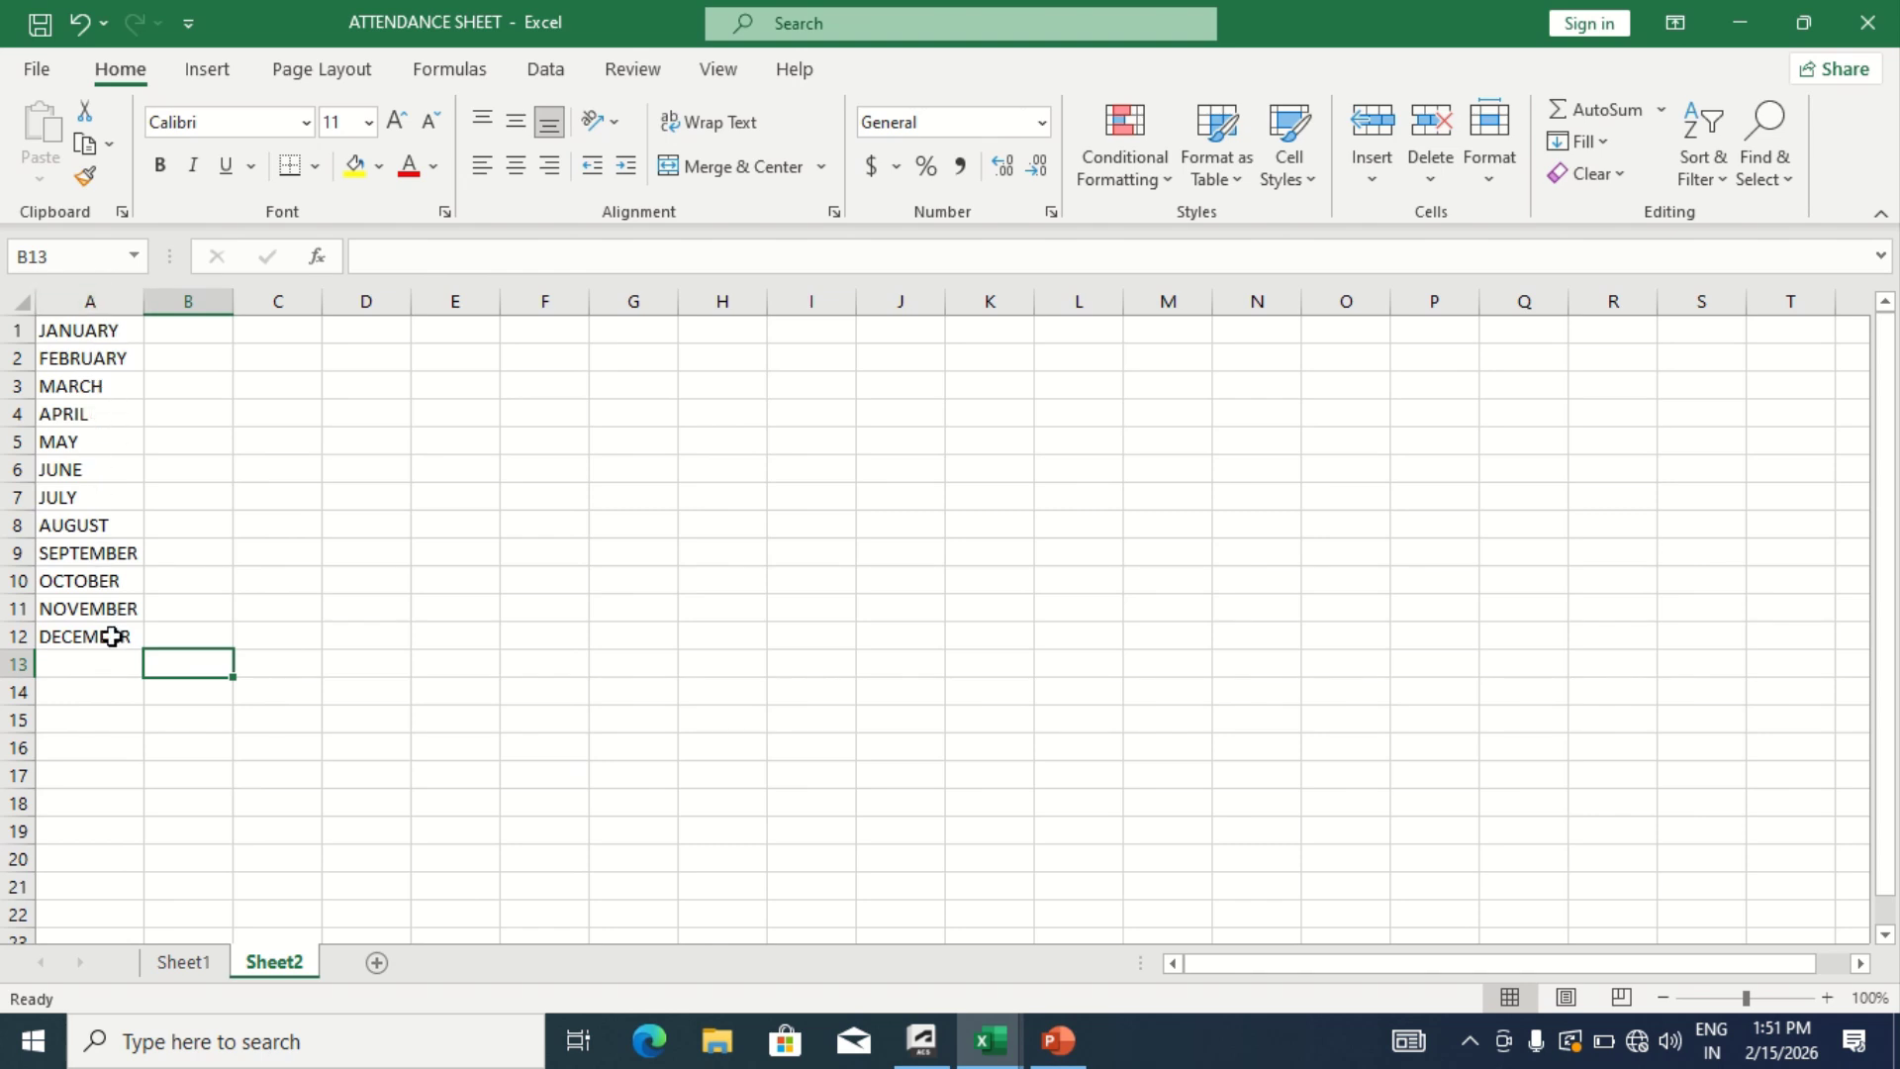
left_click(103, 359)
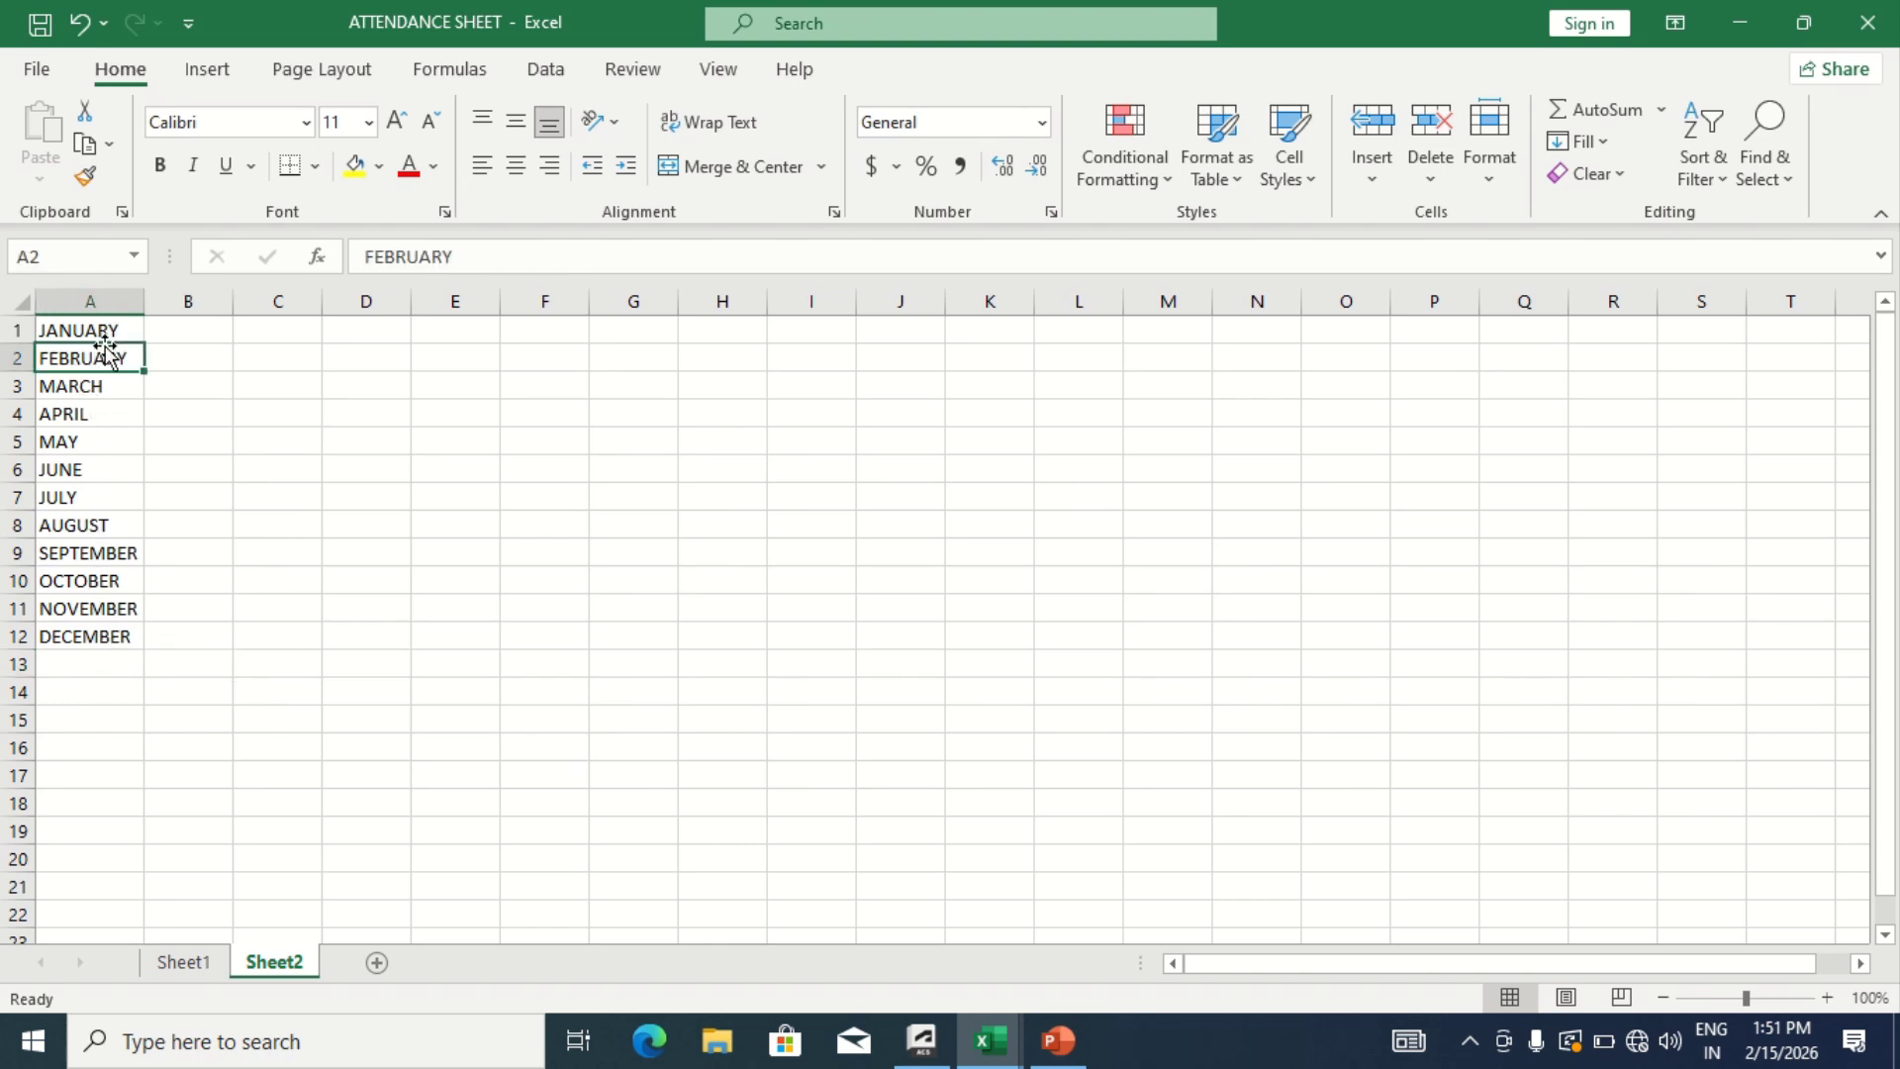
left_click(105, 324)
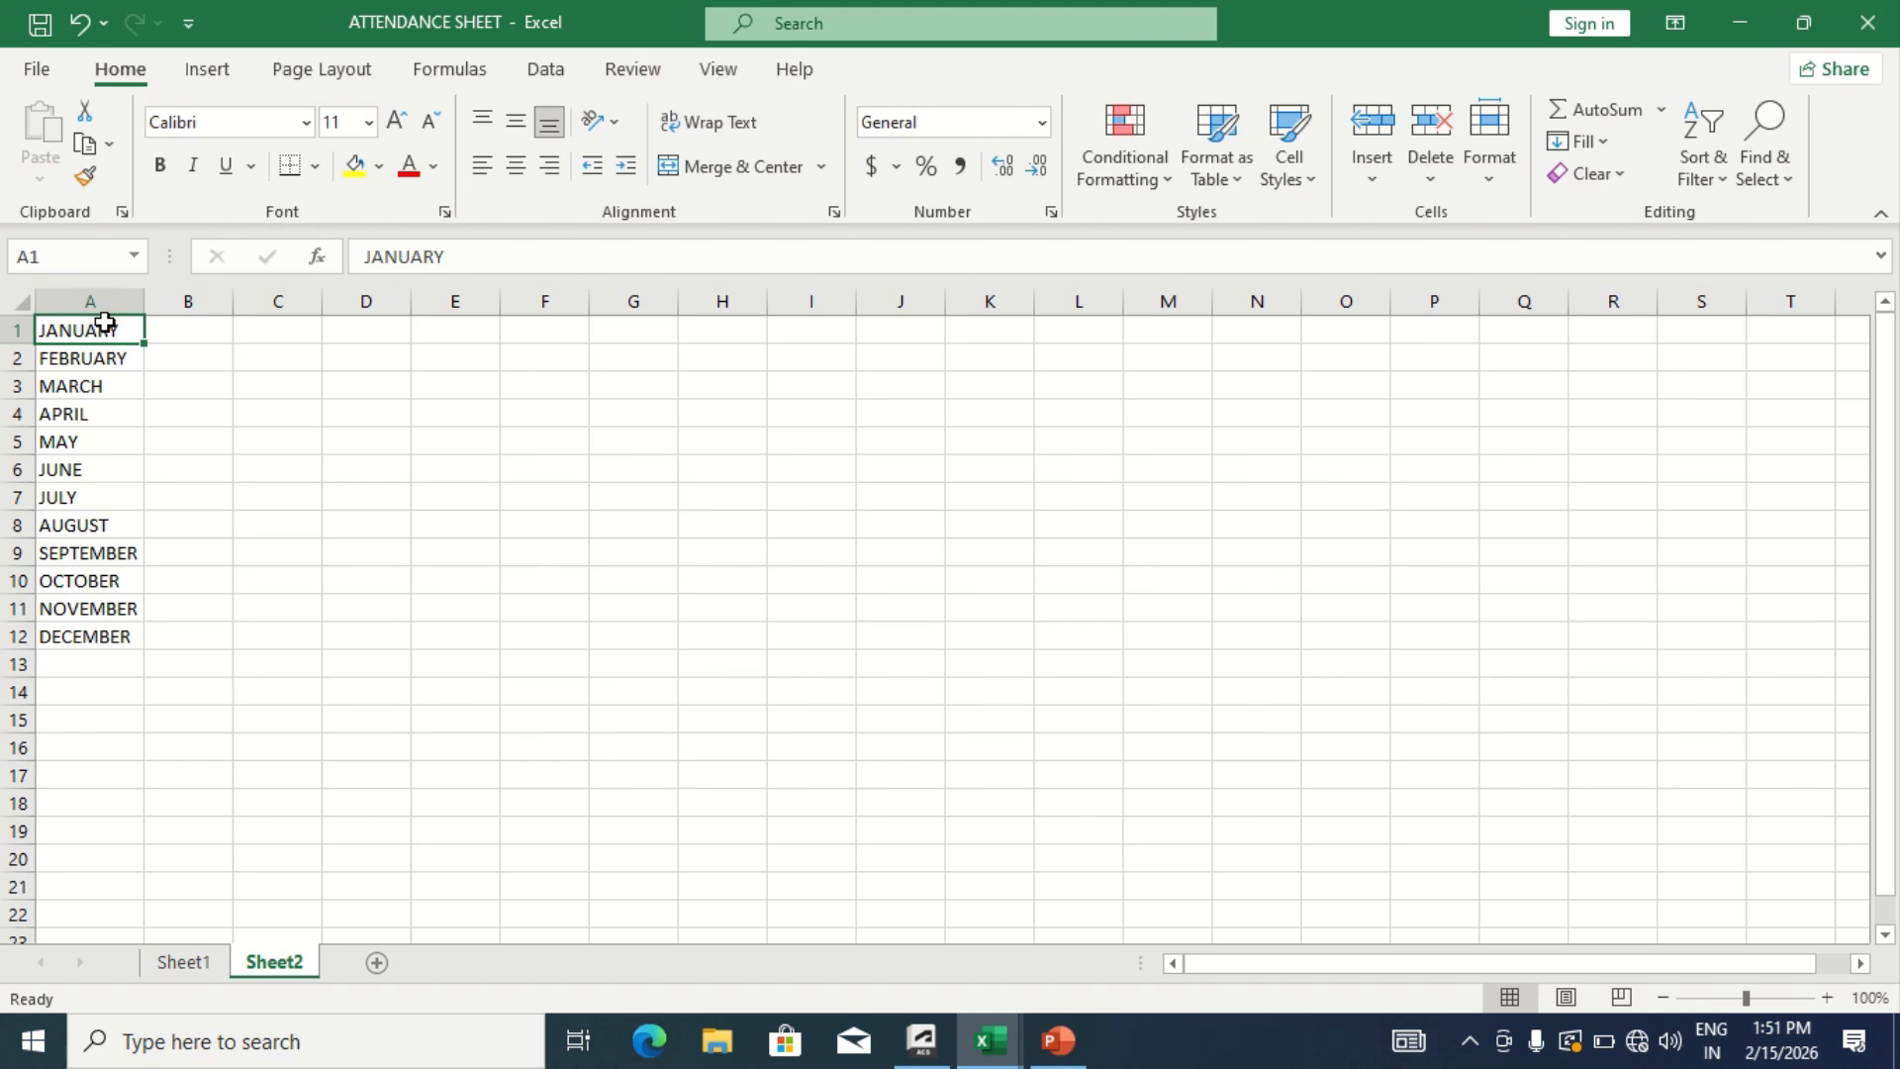
left_click(122, 213)
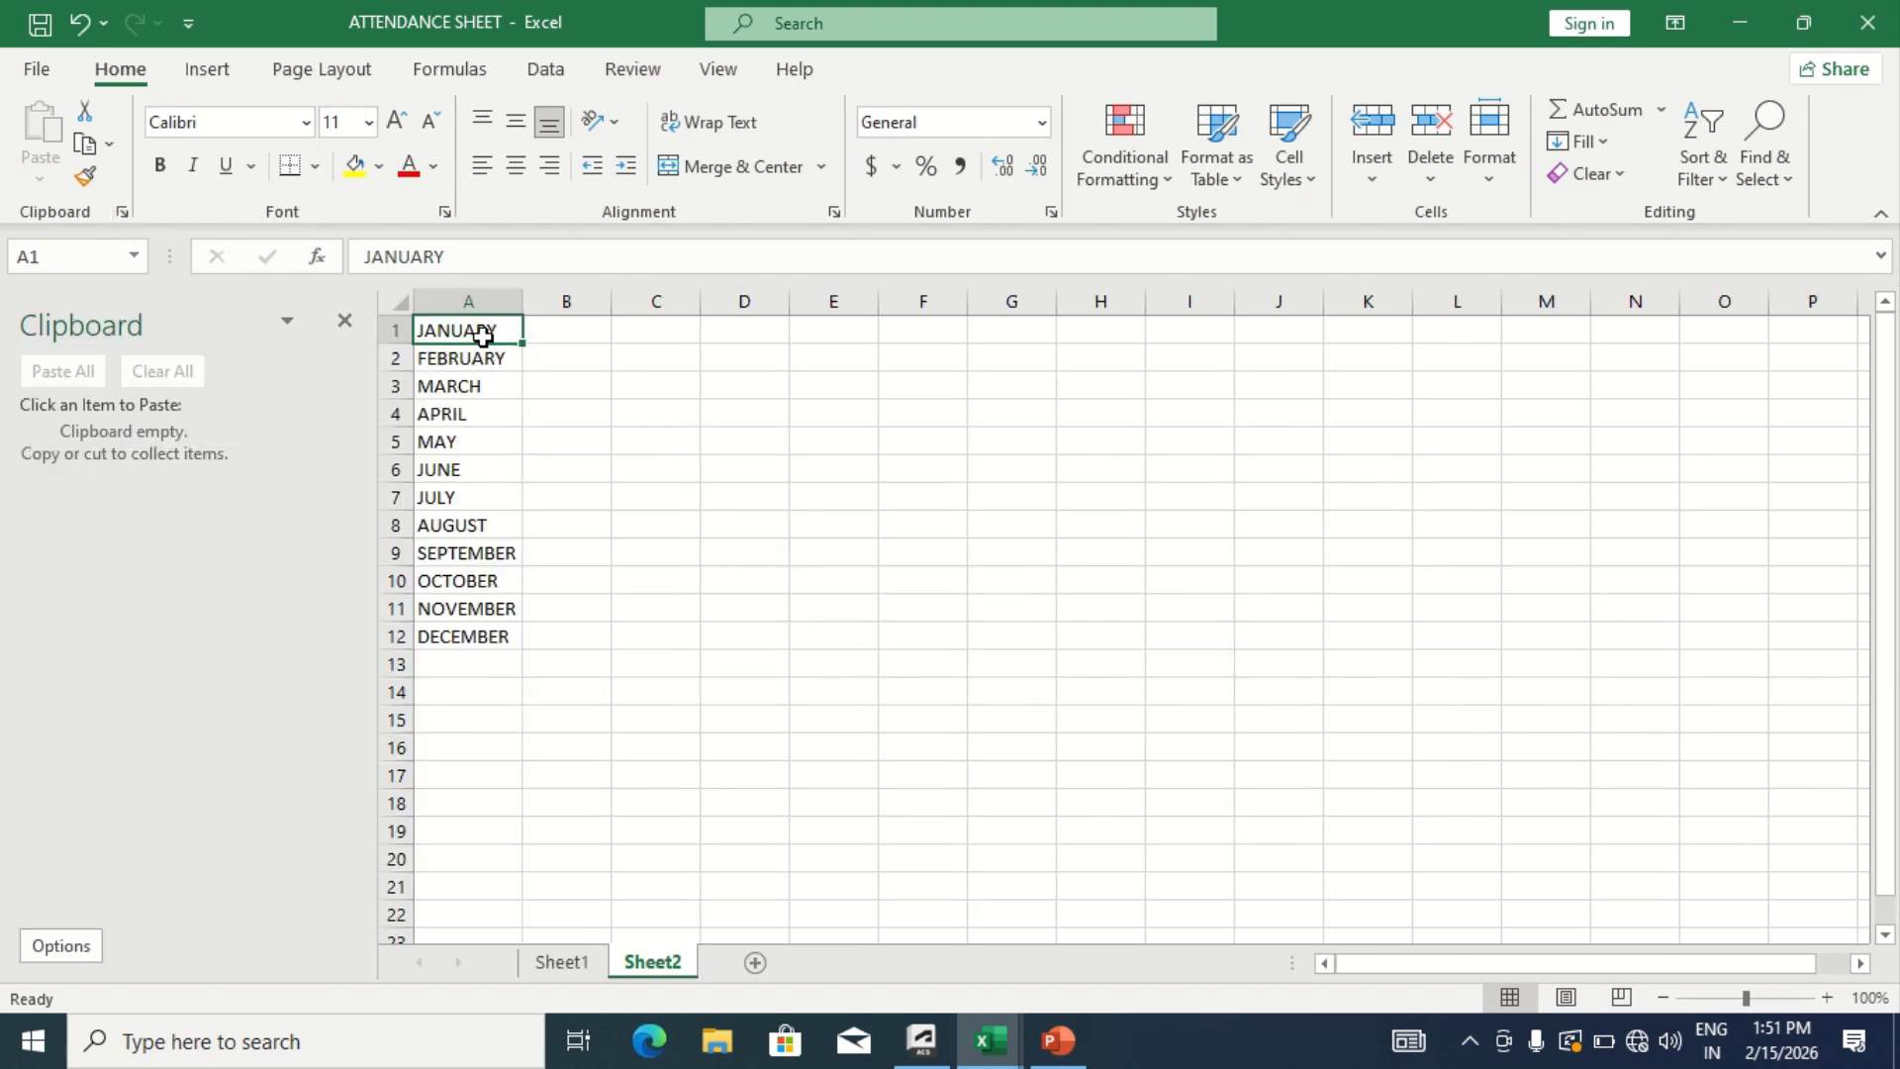
key("ctrl+c")
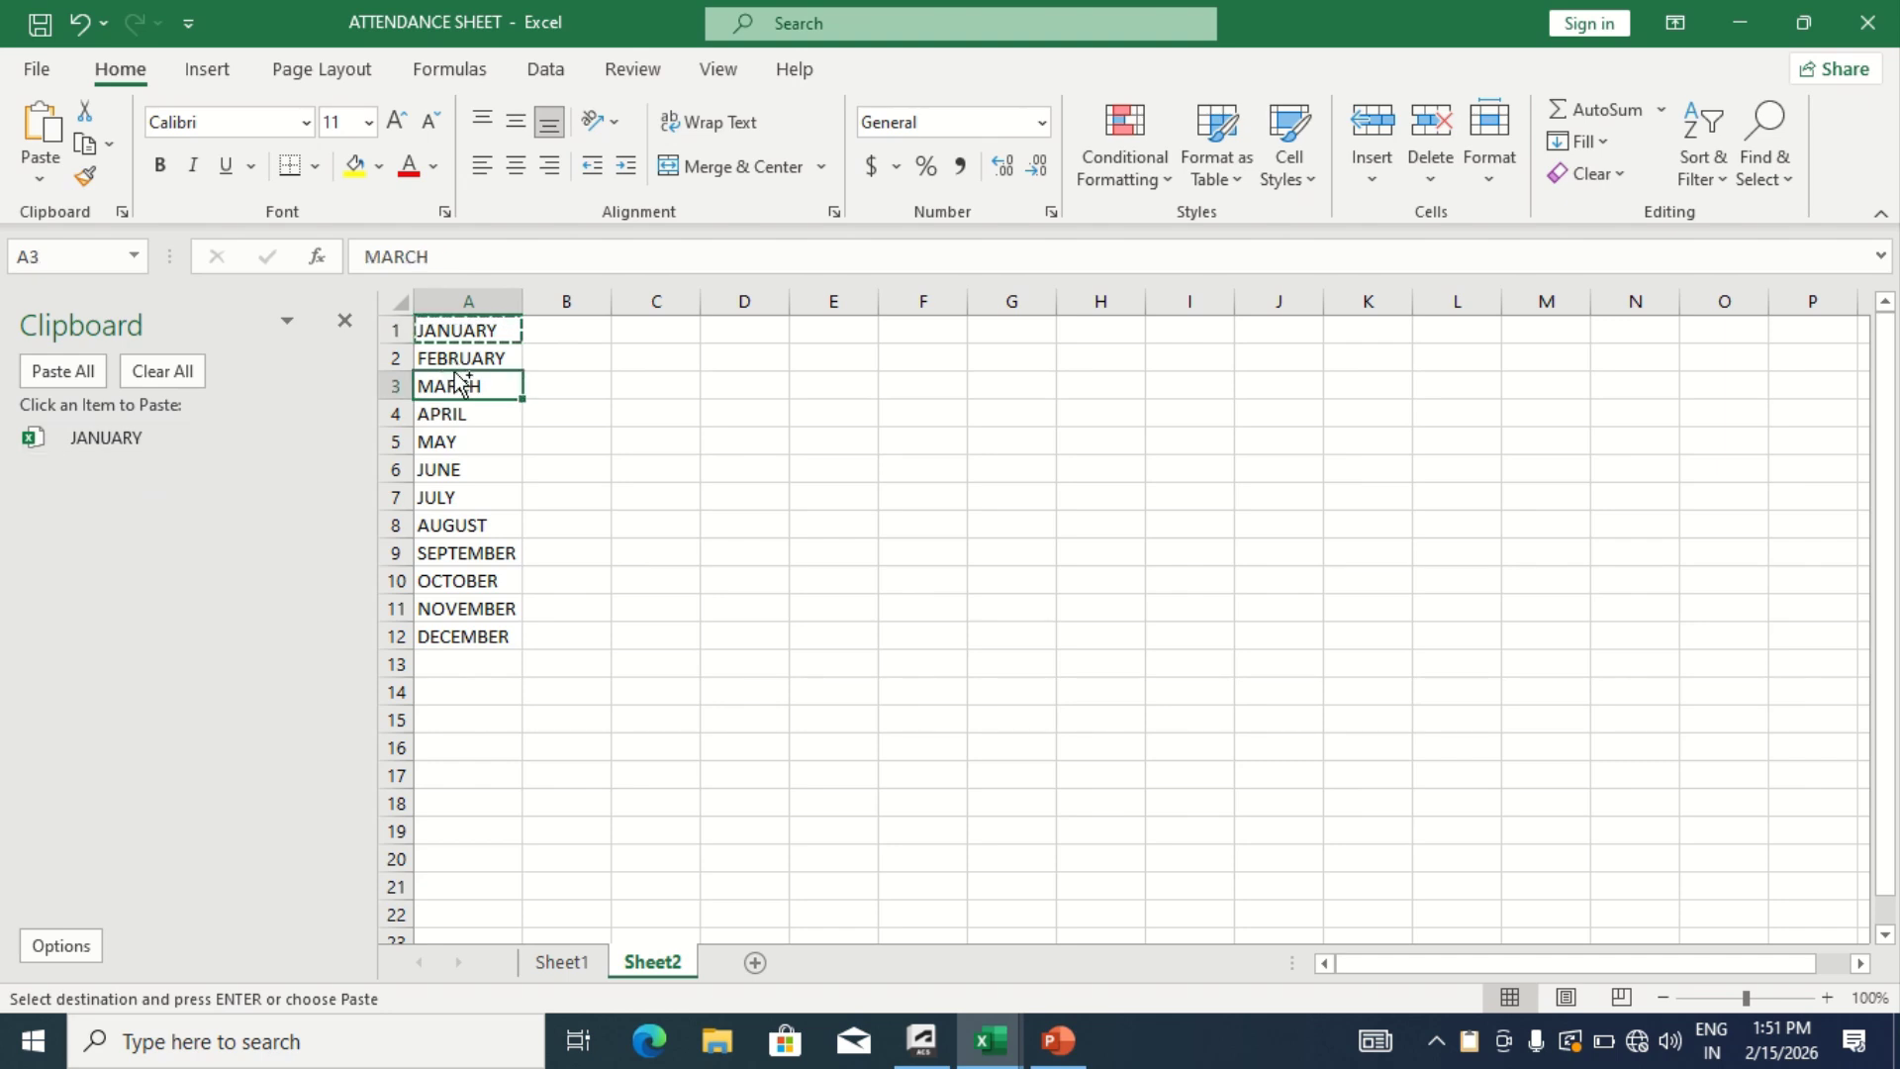
key("ctrl+c")
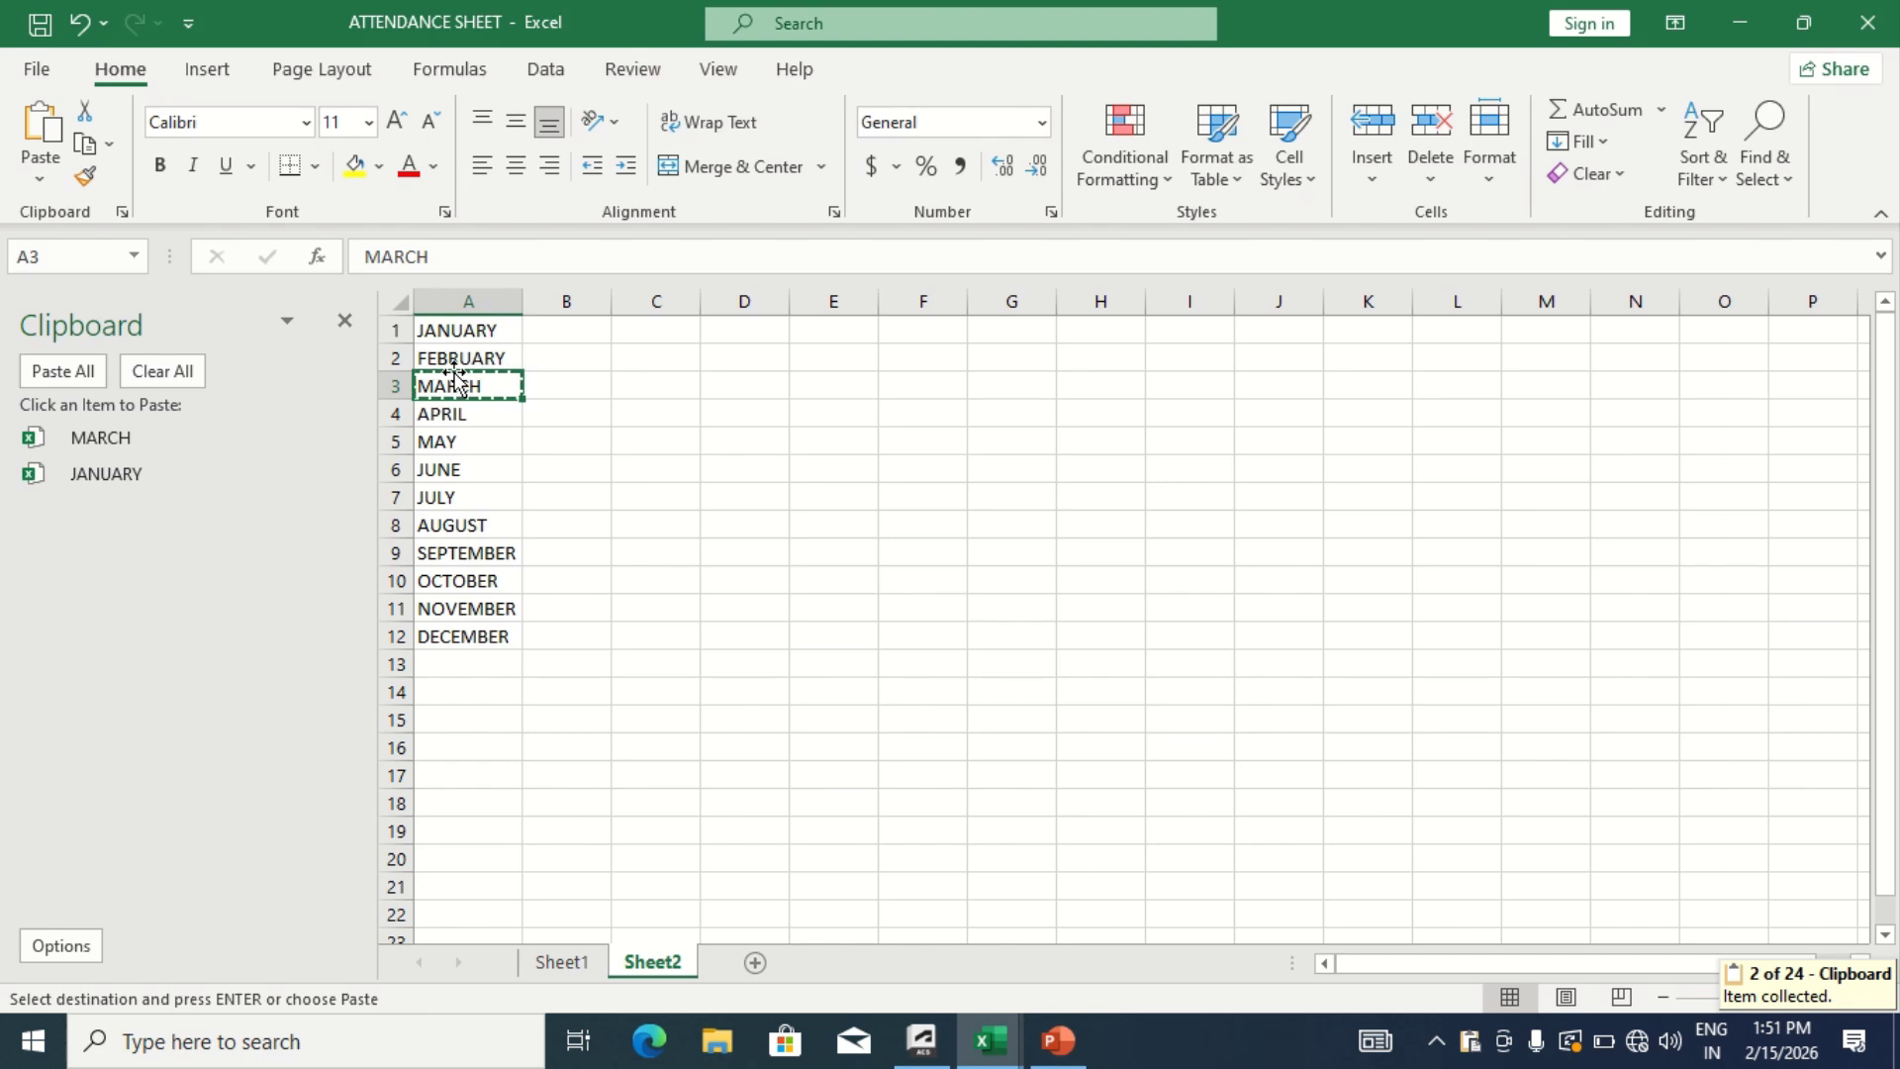
double_click(477, 386)
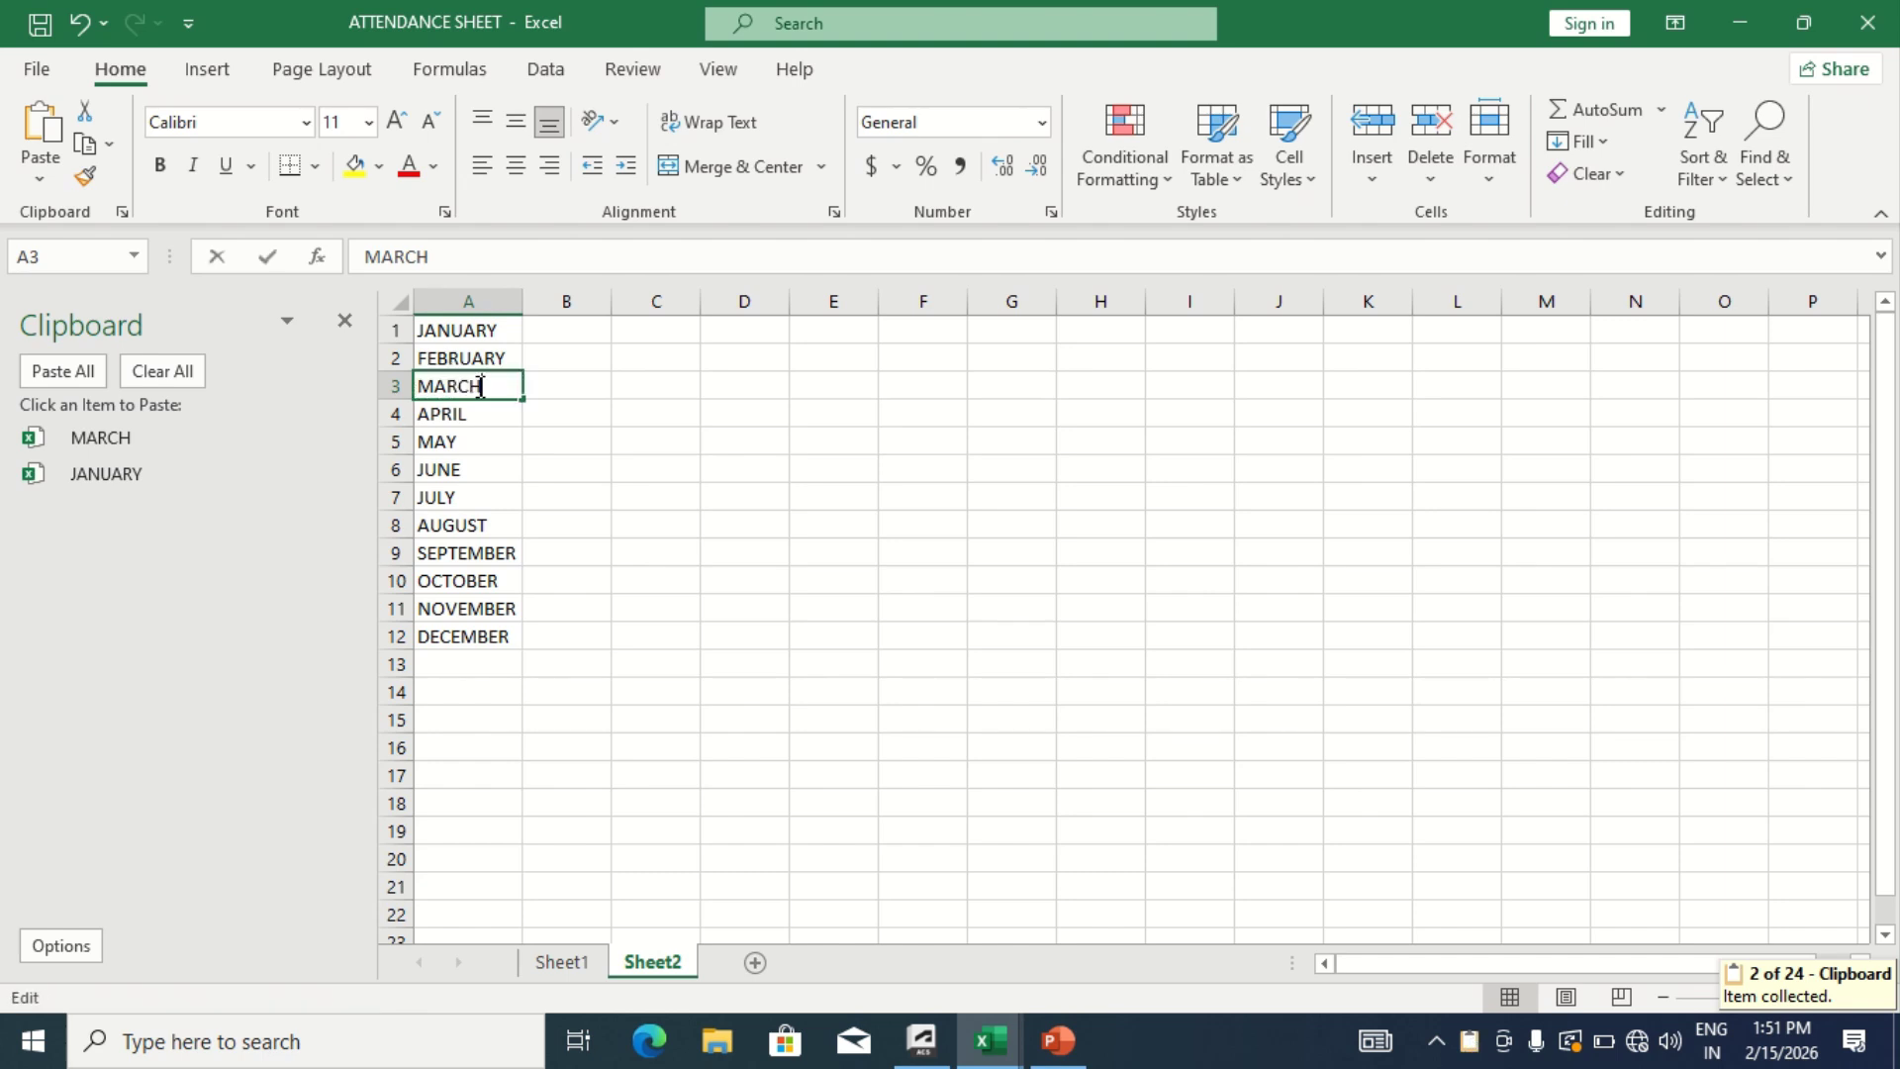
key("Escape")
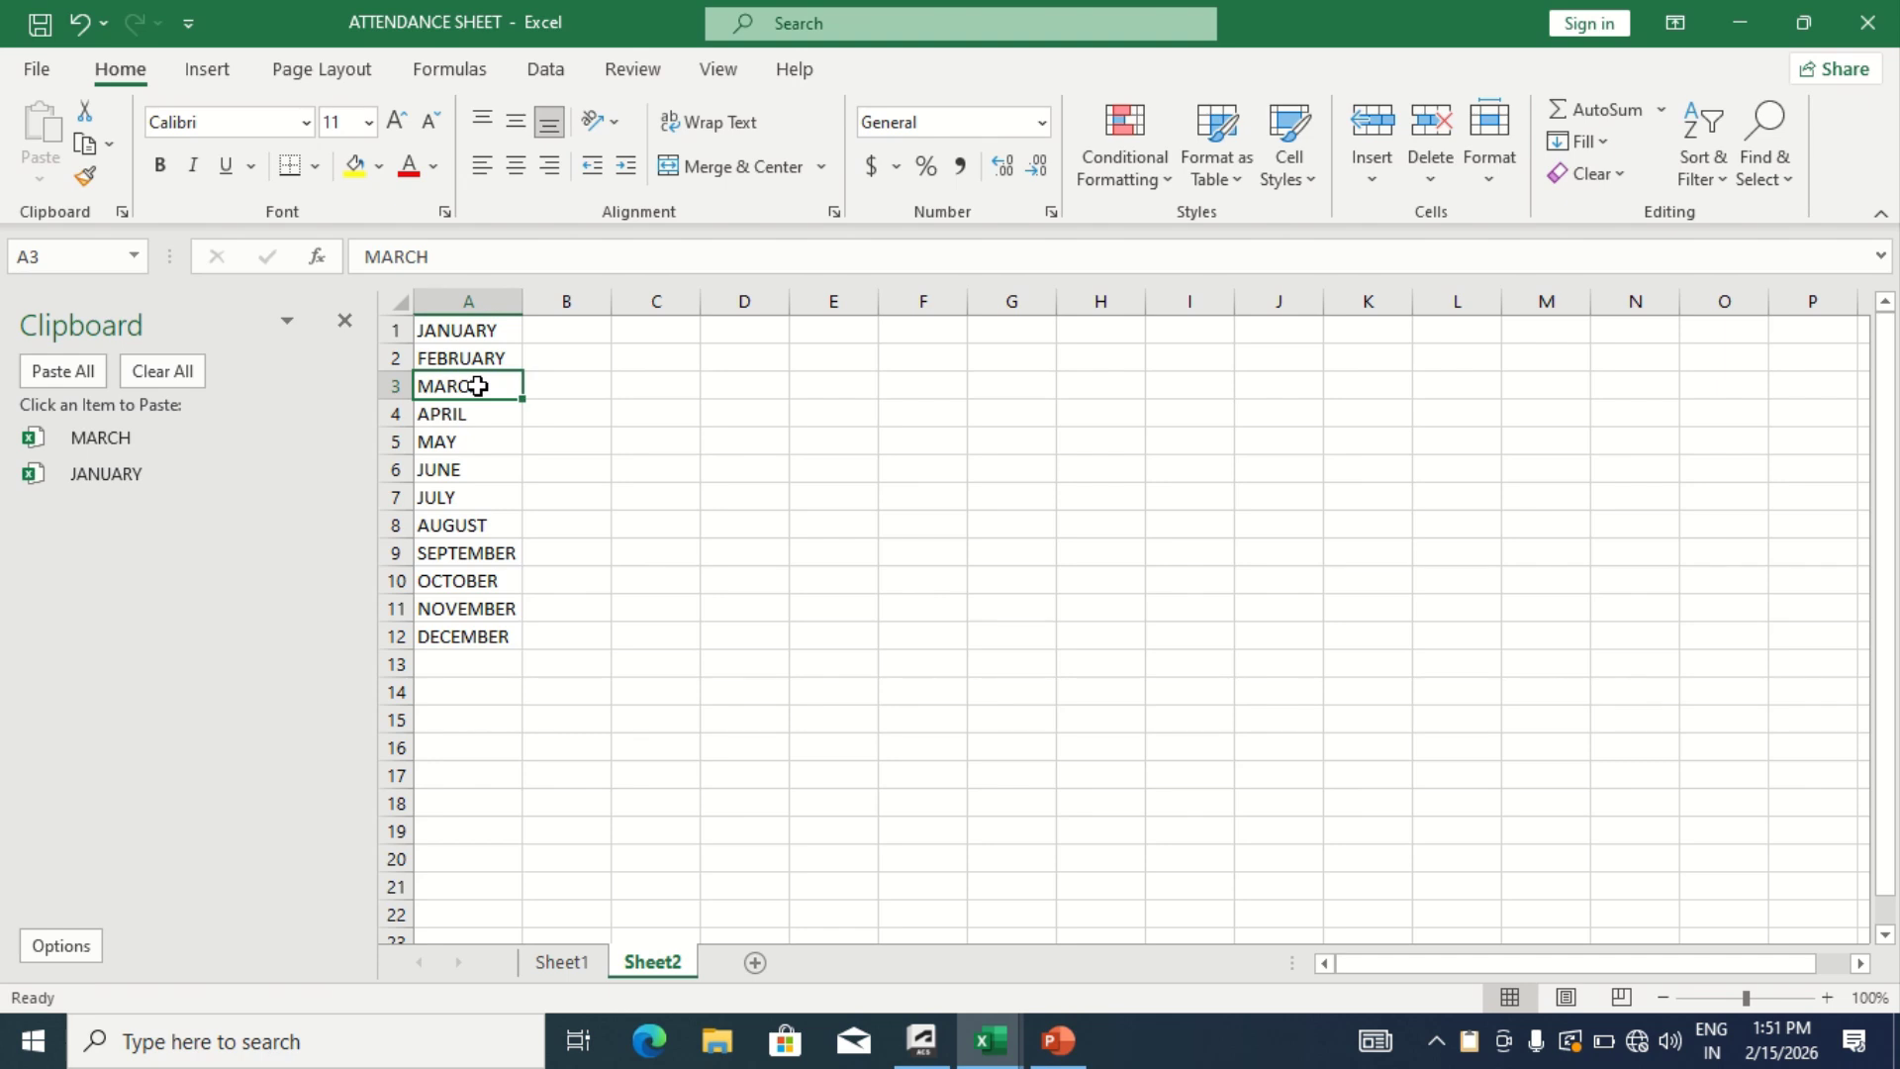
key("Delete")
key("Down")
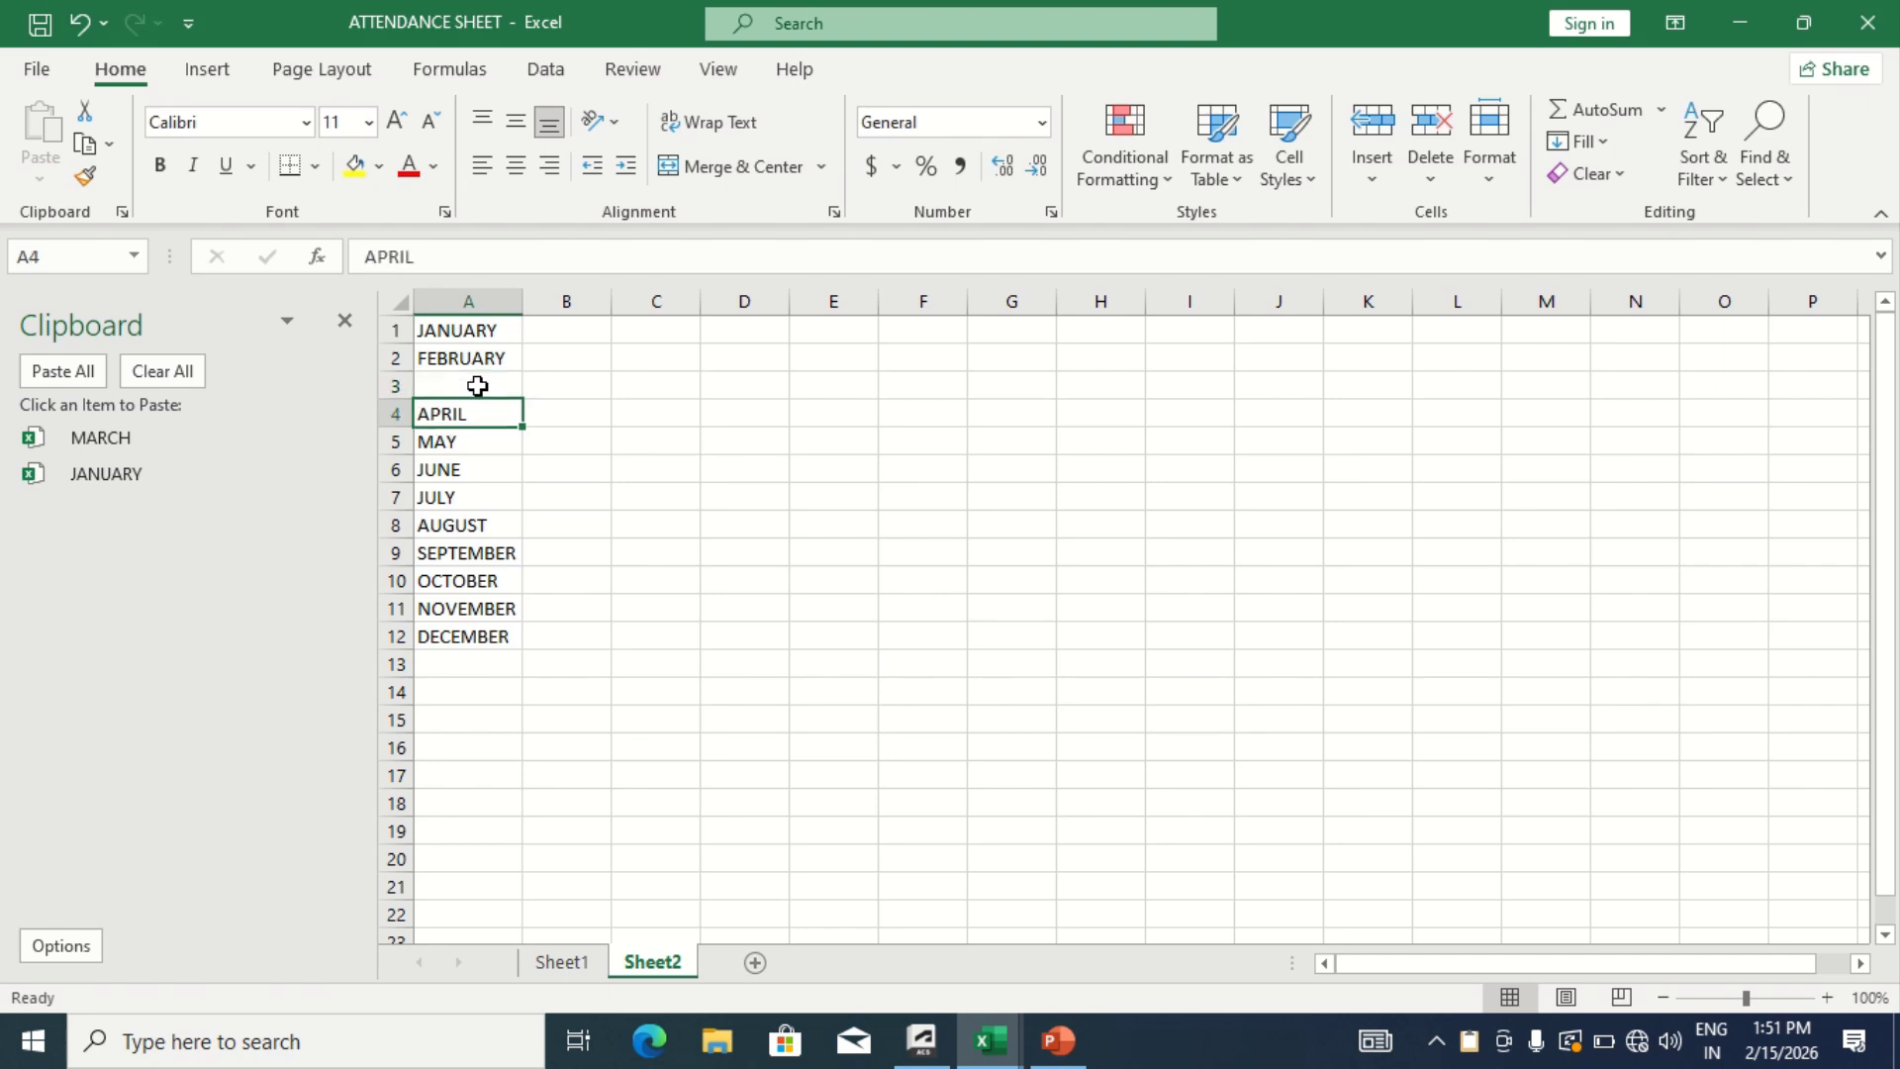
key("ctrl+z")
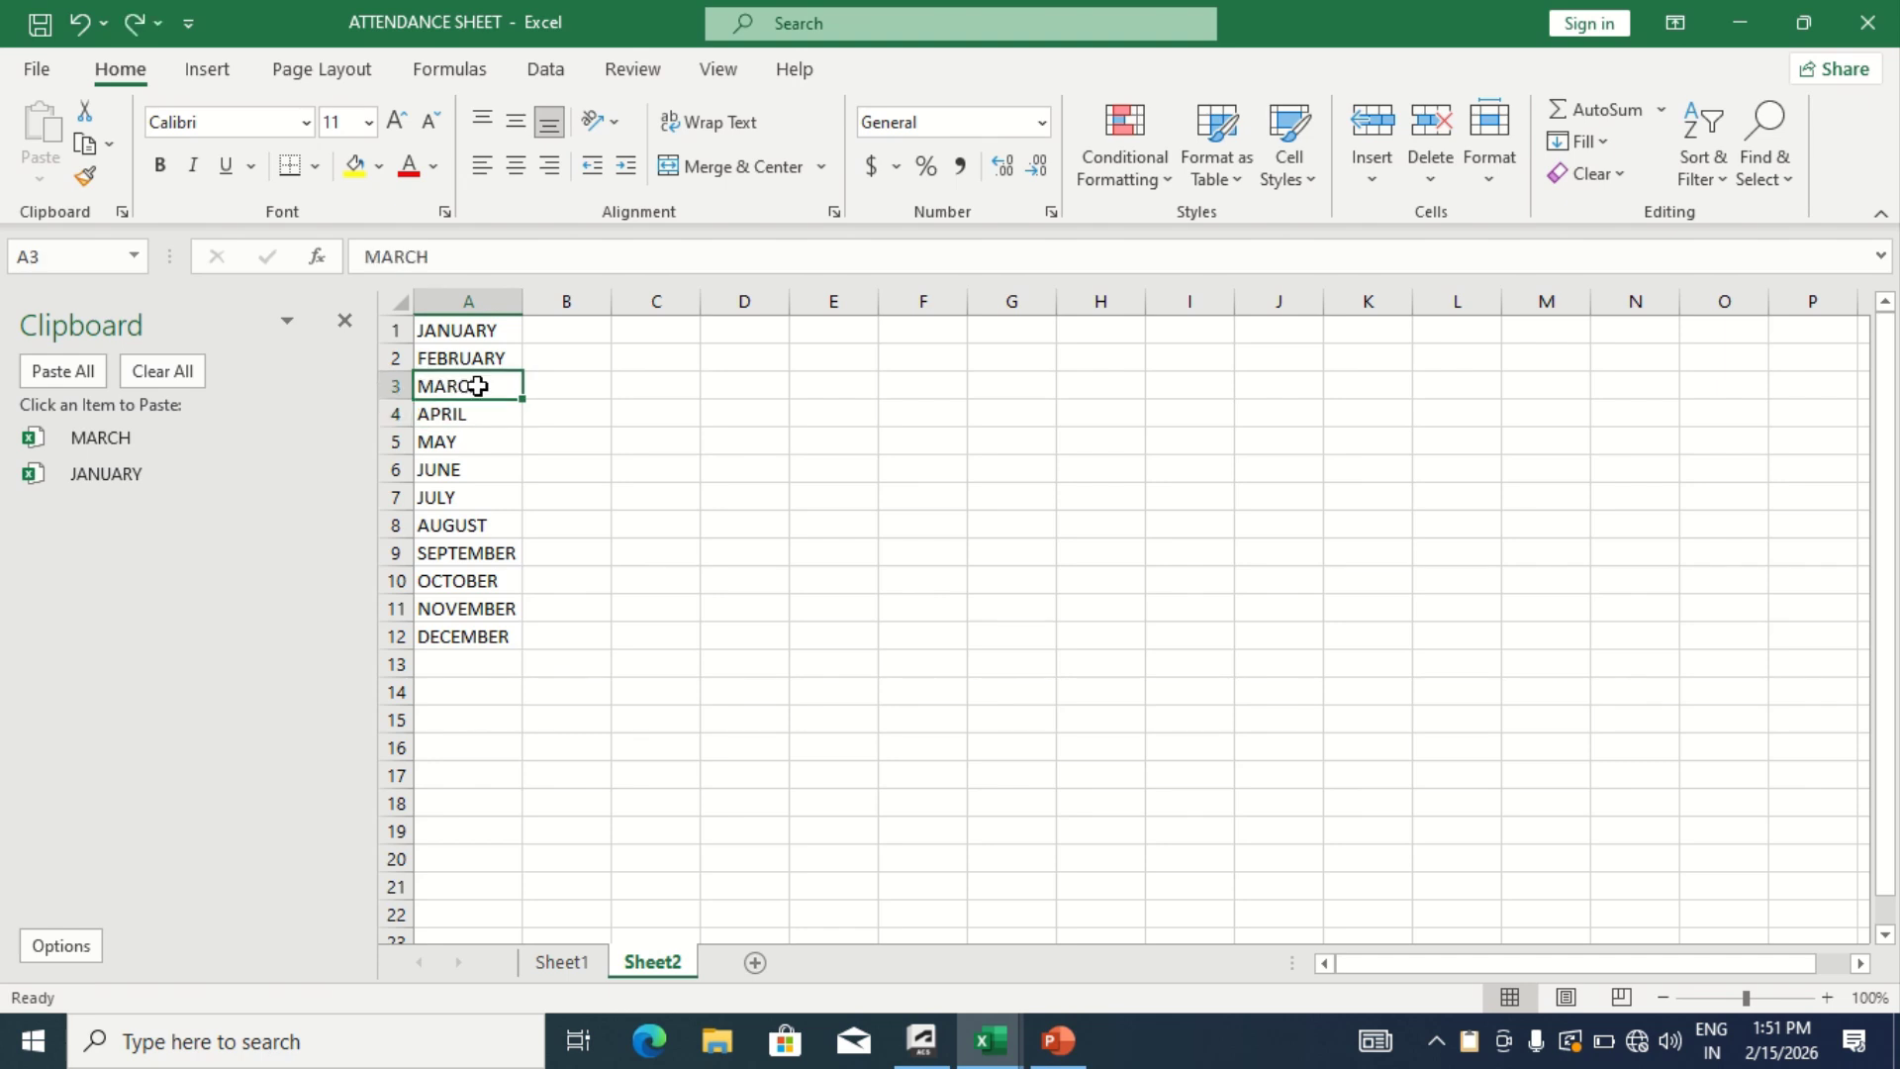
Undo the formatting painted onto cell H4 on Sheet1 and return to cell A1 on Sheet2
key("ctrl+Page_Up")
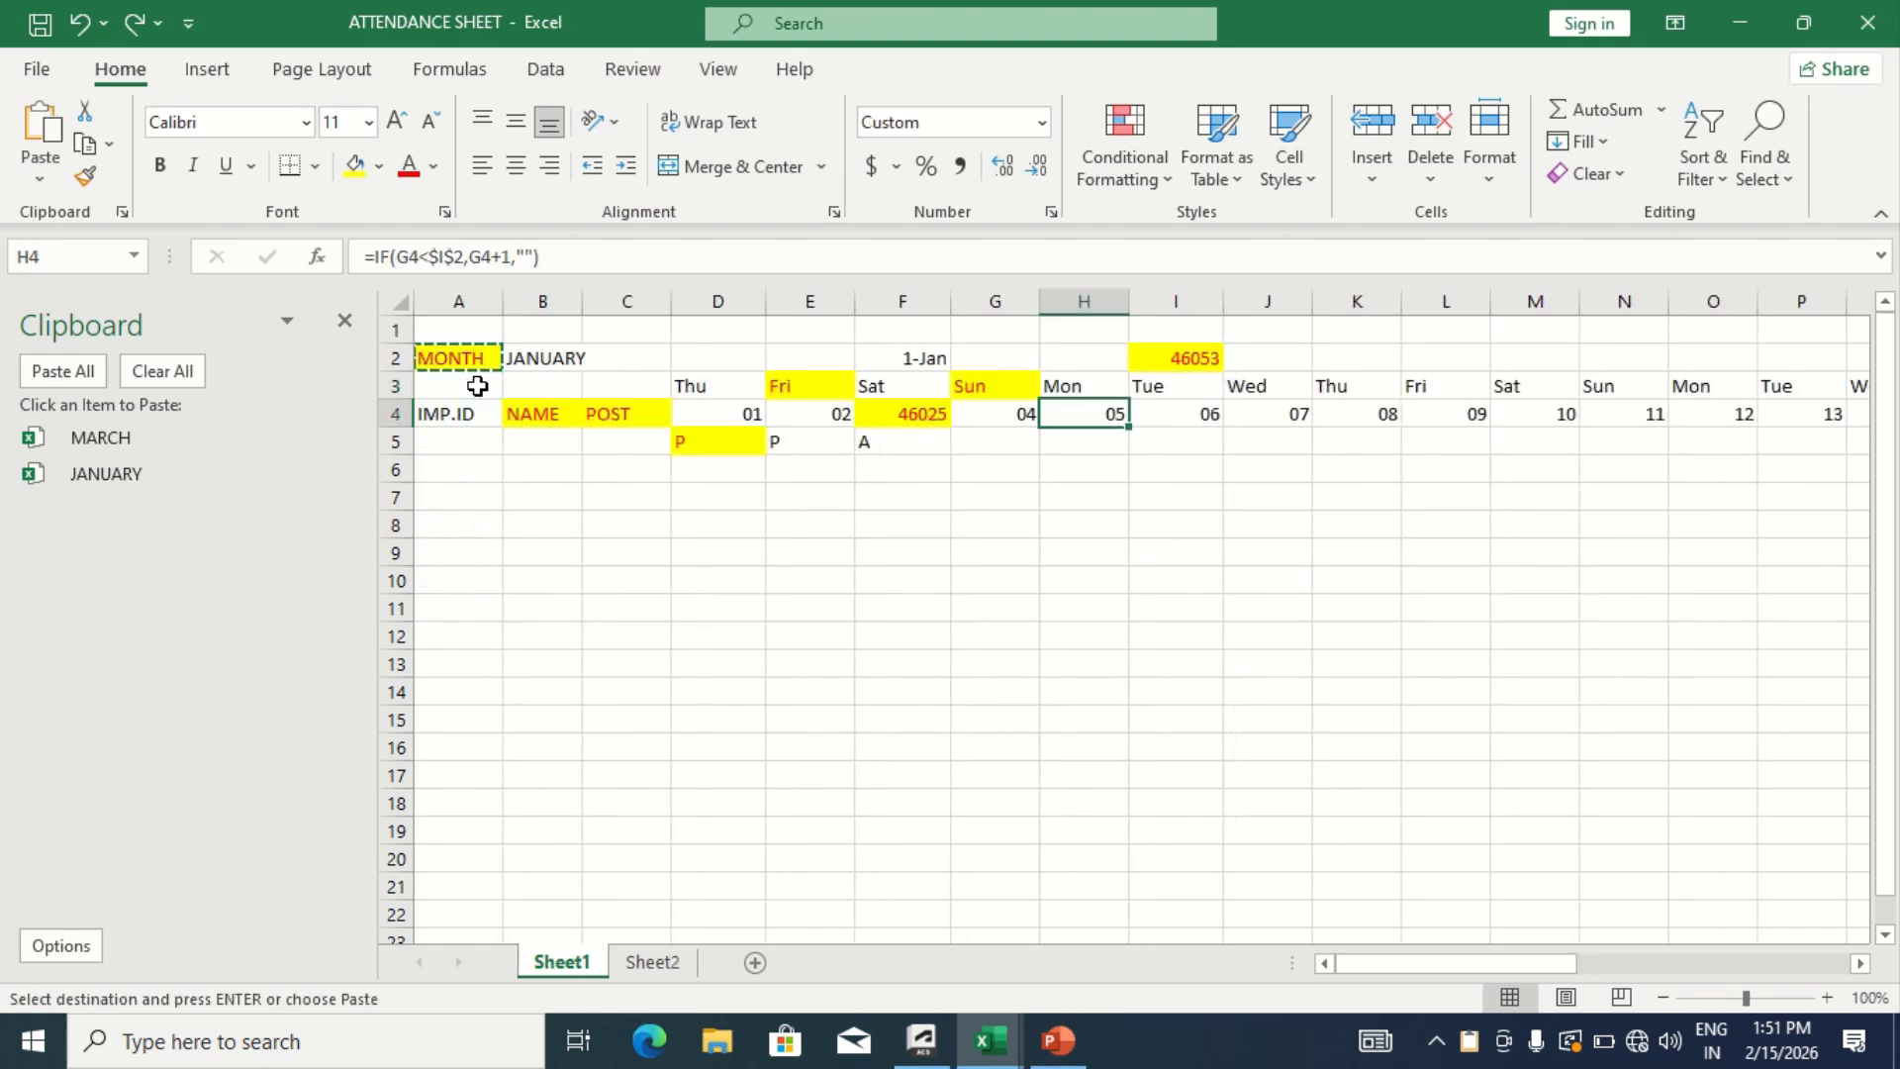
left_click(652, 963)
left_click(477, 335)
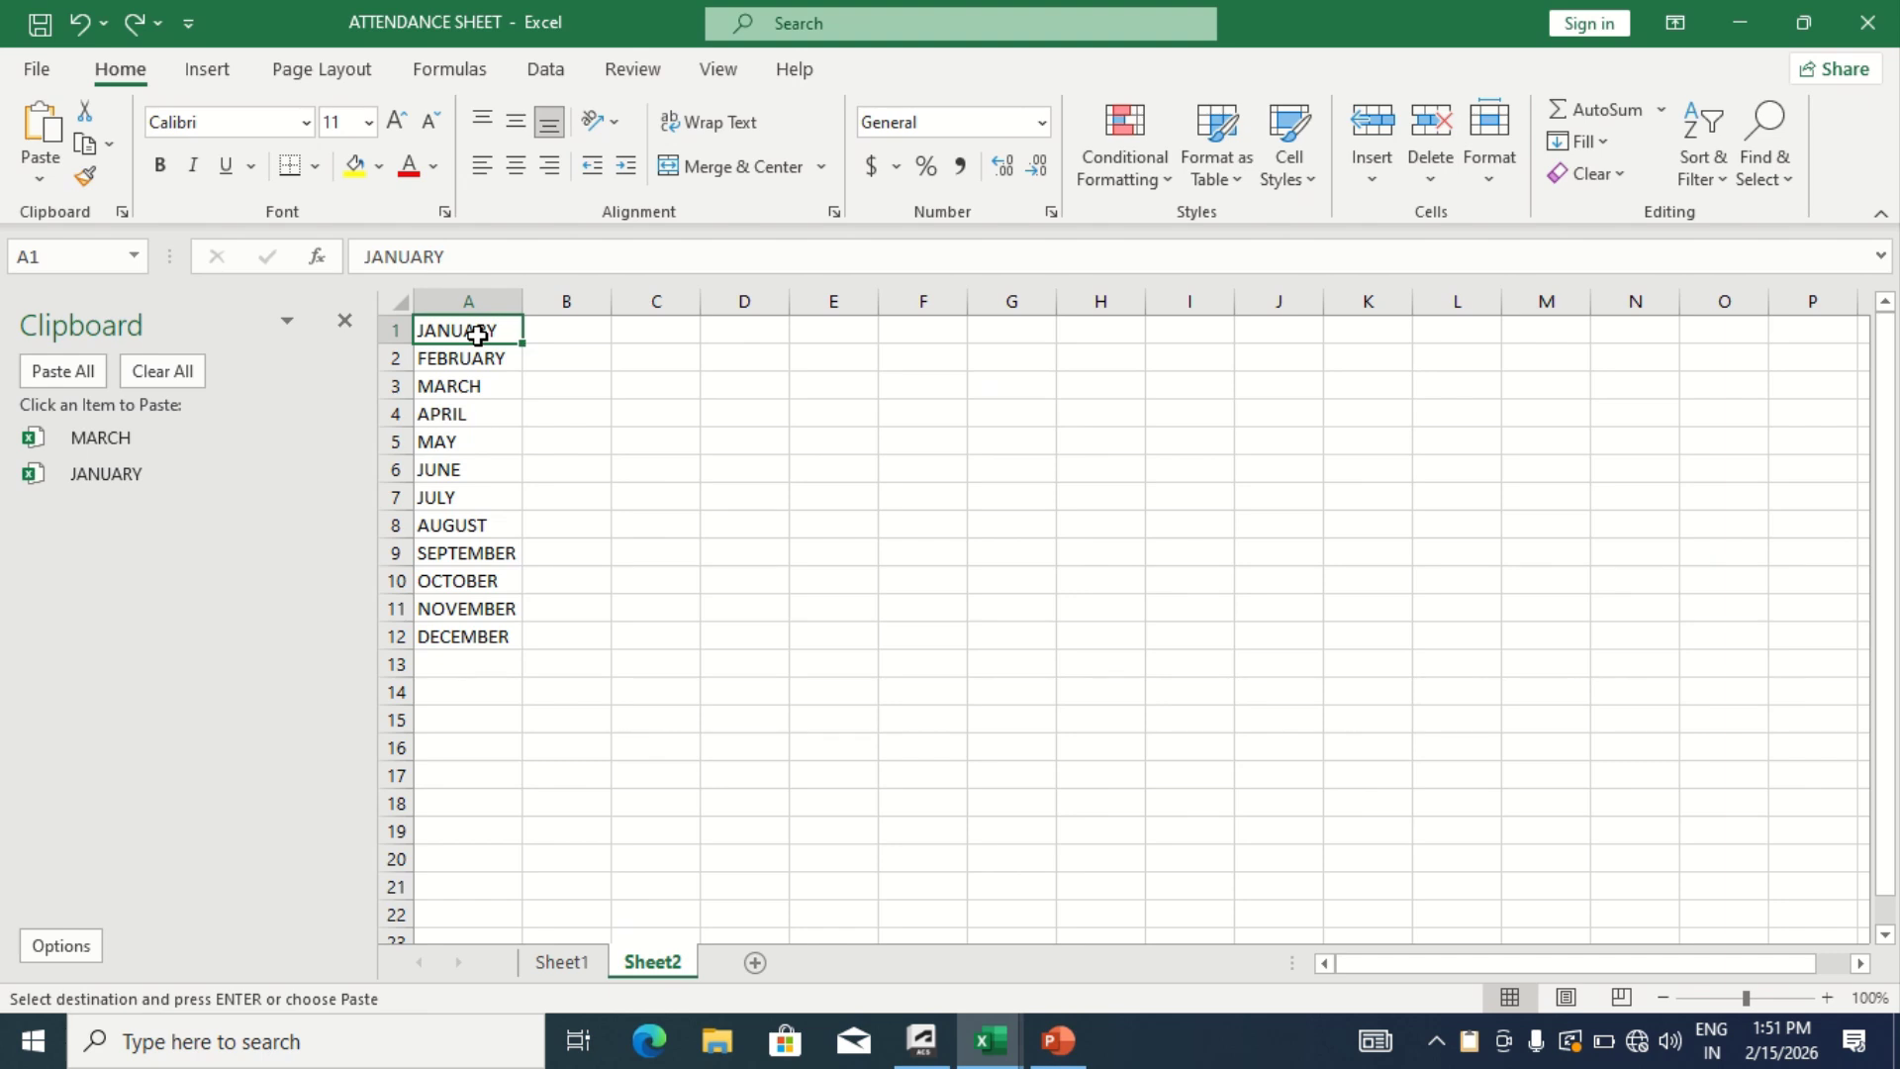
Copy the month list in A1:A12 on Sheet2 to the Office Clipboard
key("shift+Down")
key("shift+Down")
key("shift+Down")
key("shift+Down")
key("shift+Down")
key("shift+Down")
key("shift+Down")
key("shift+Down")
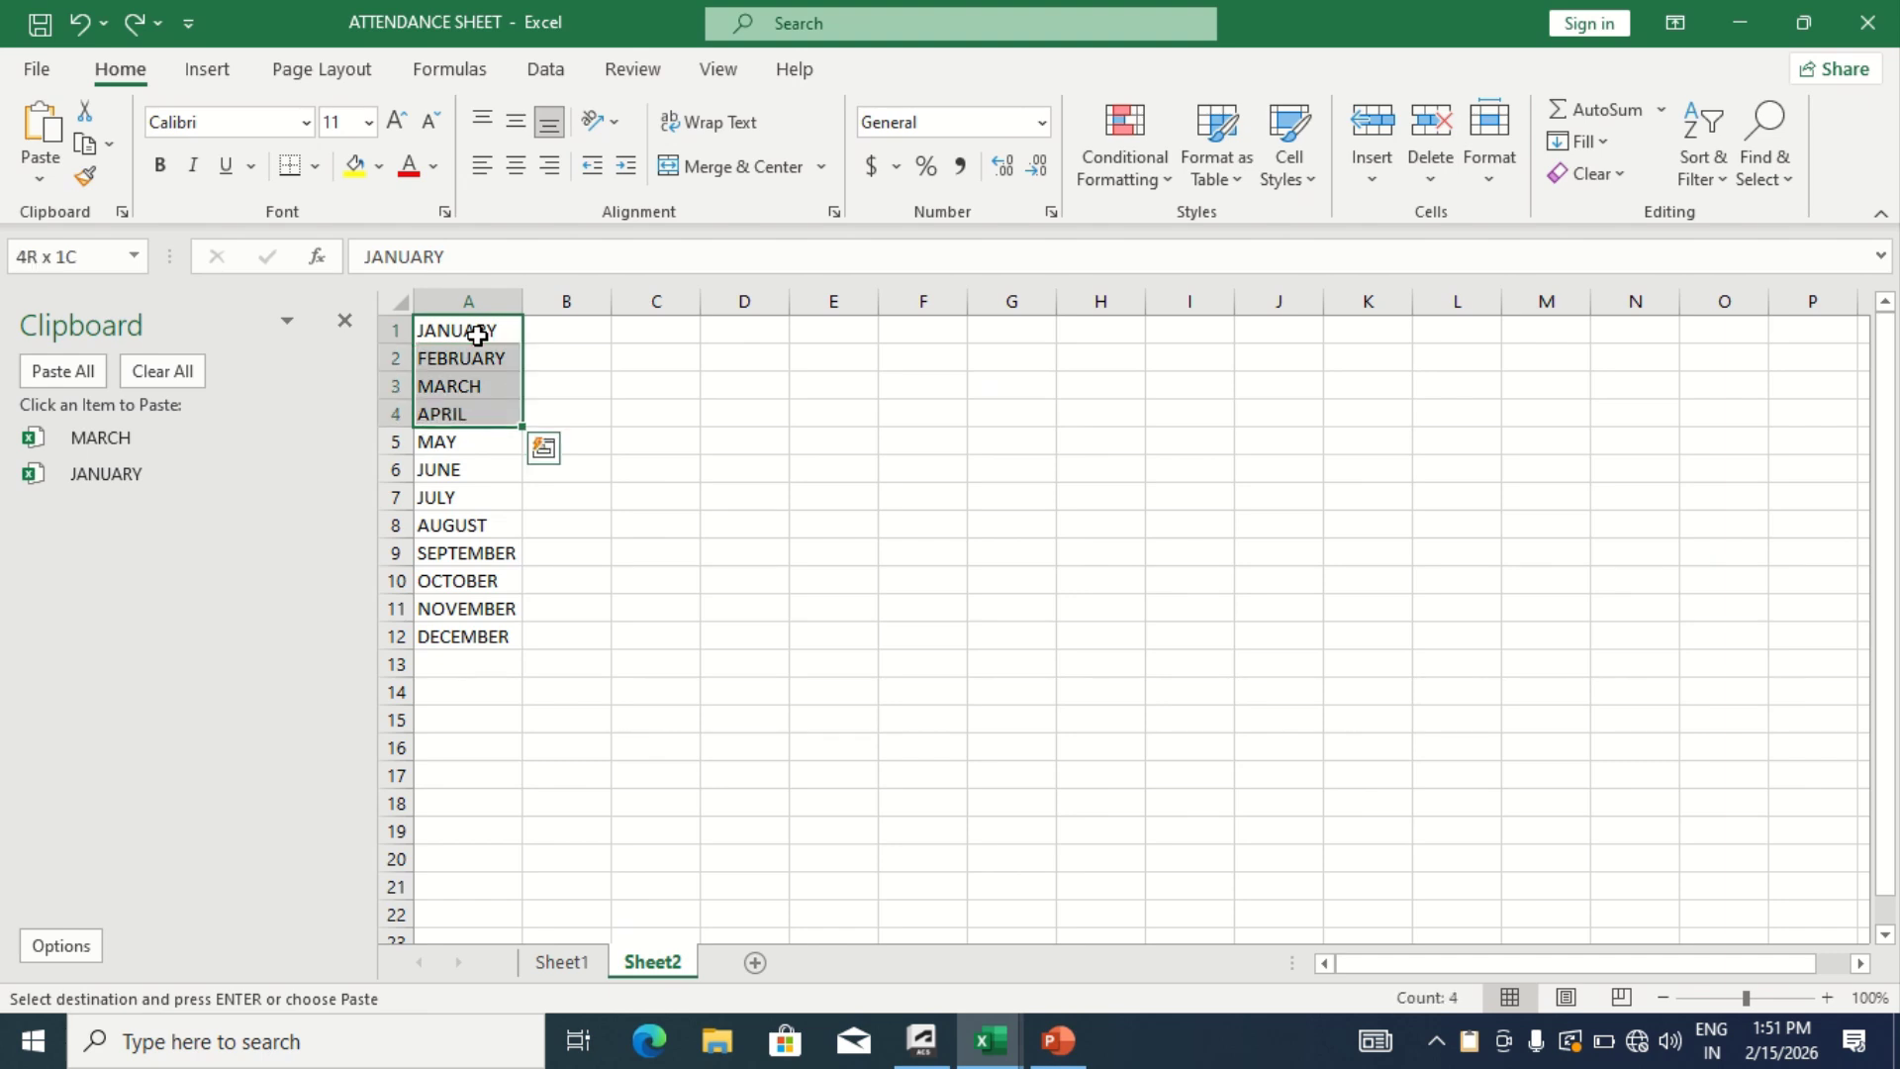
key("shift+Down")
key("shift+Down")
key("shift+Down")
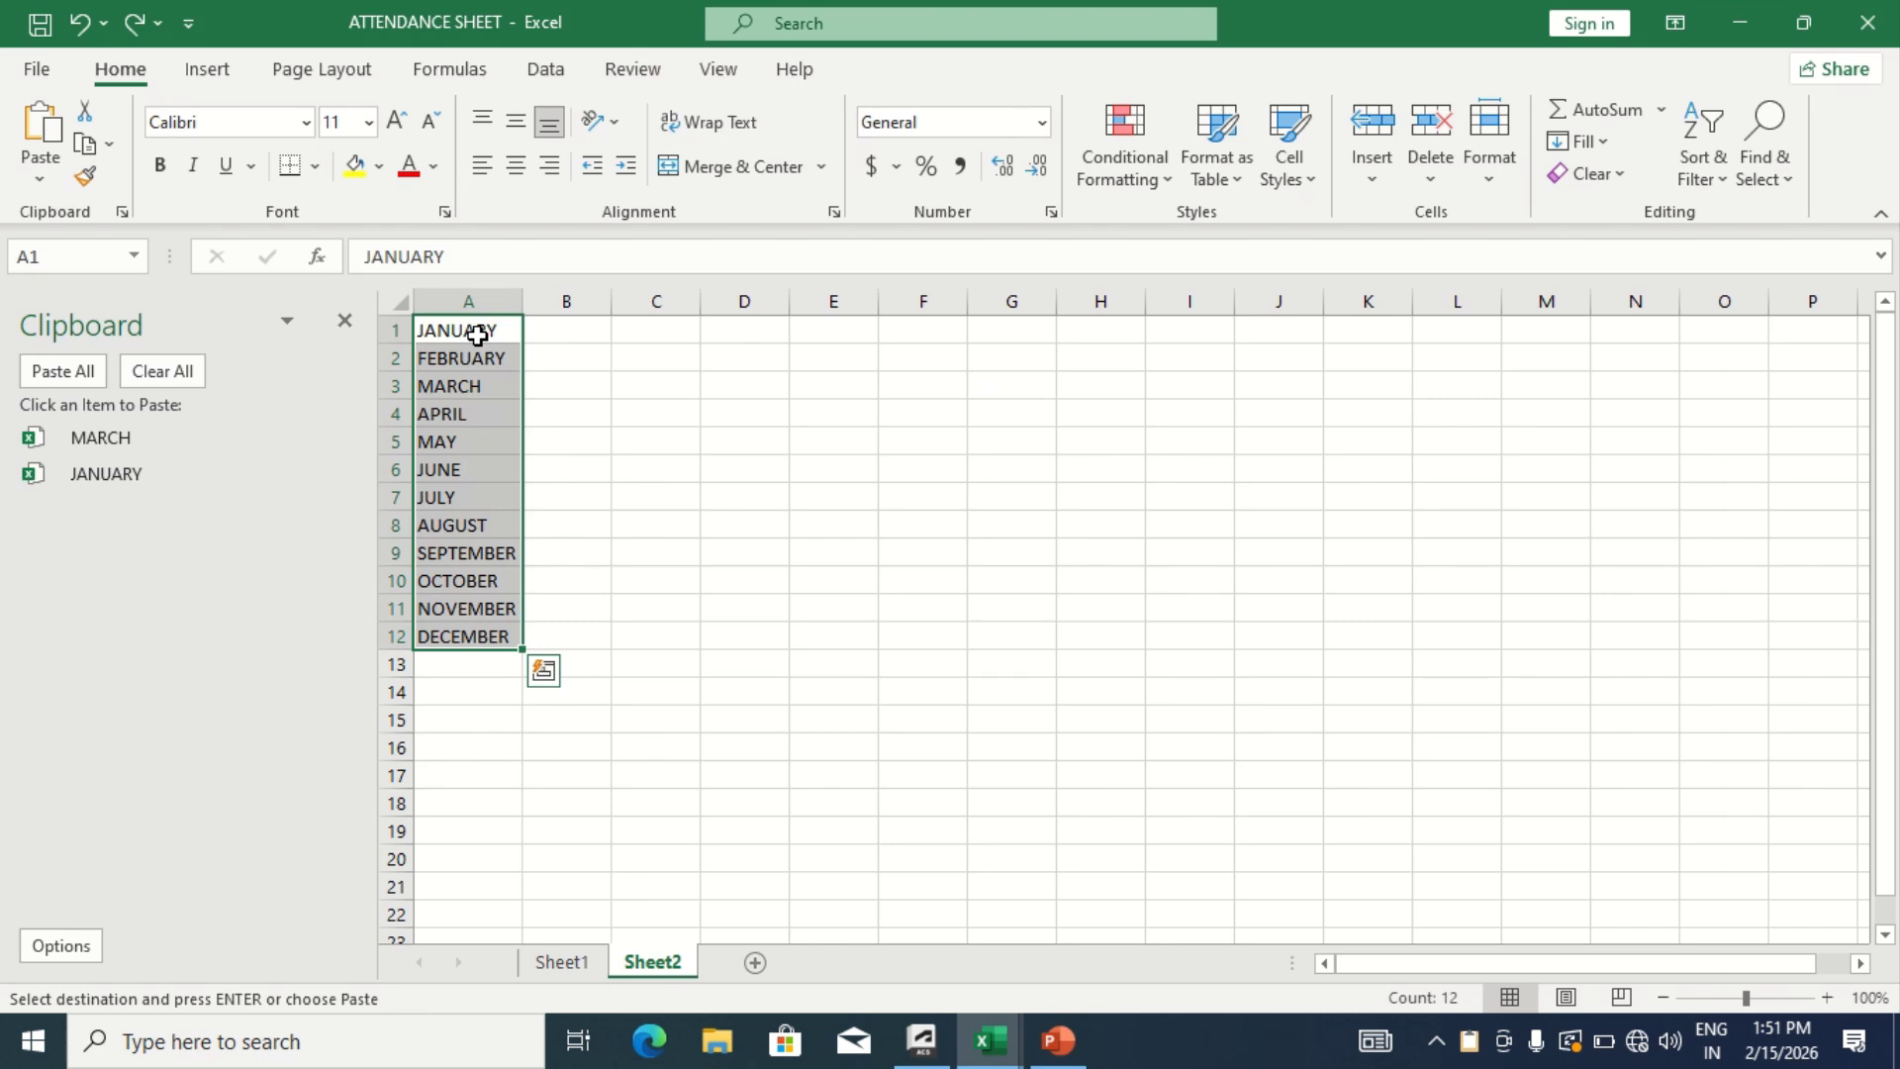
key("ctrl+c")
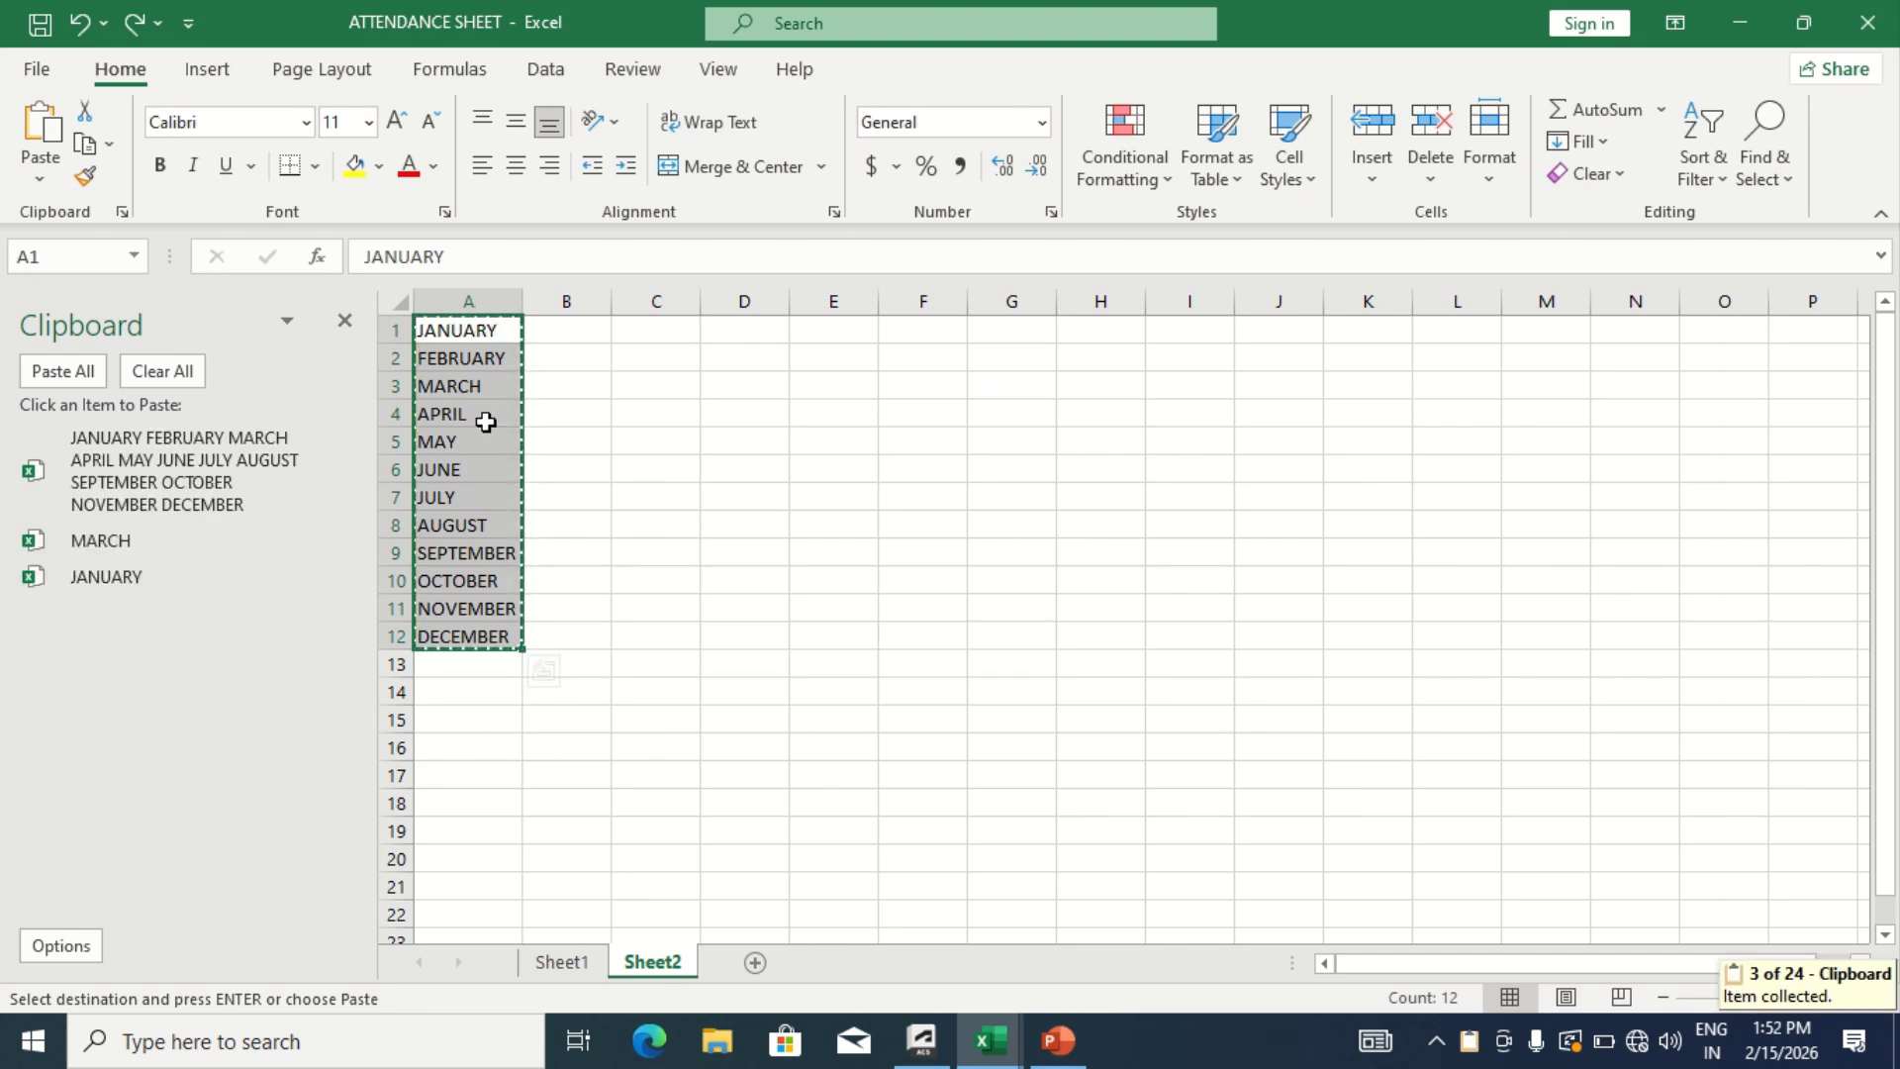
Paste the collected twelve-month list from the Office Clipboard into the sheet starting at cell D1
left_click(670, 466)
left_click(751, 341)
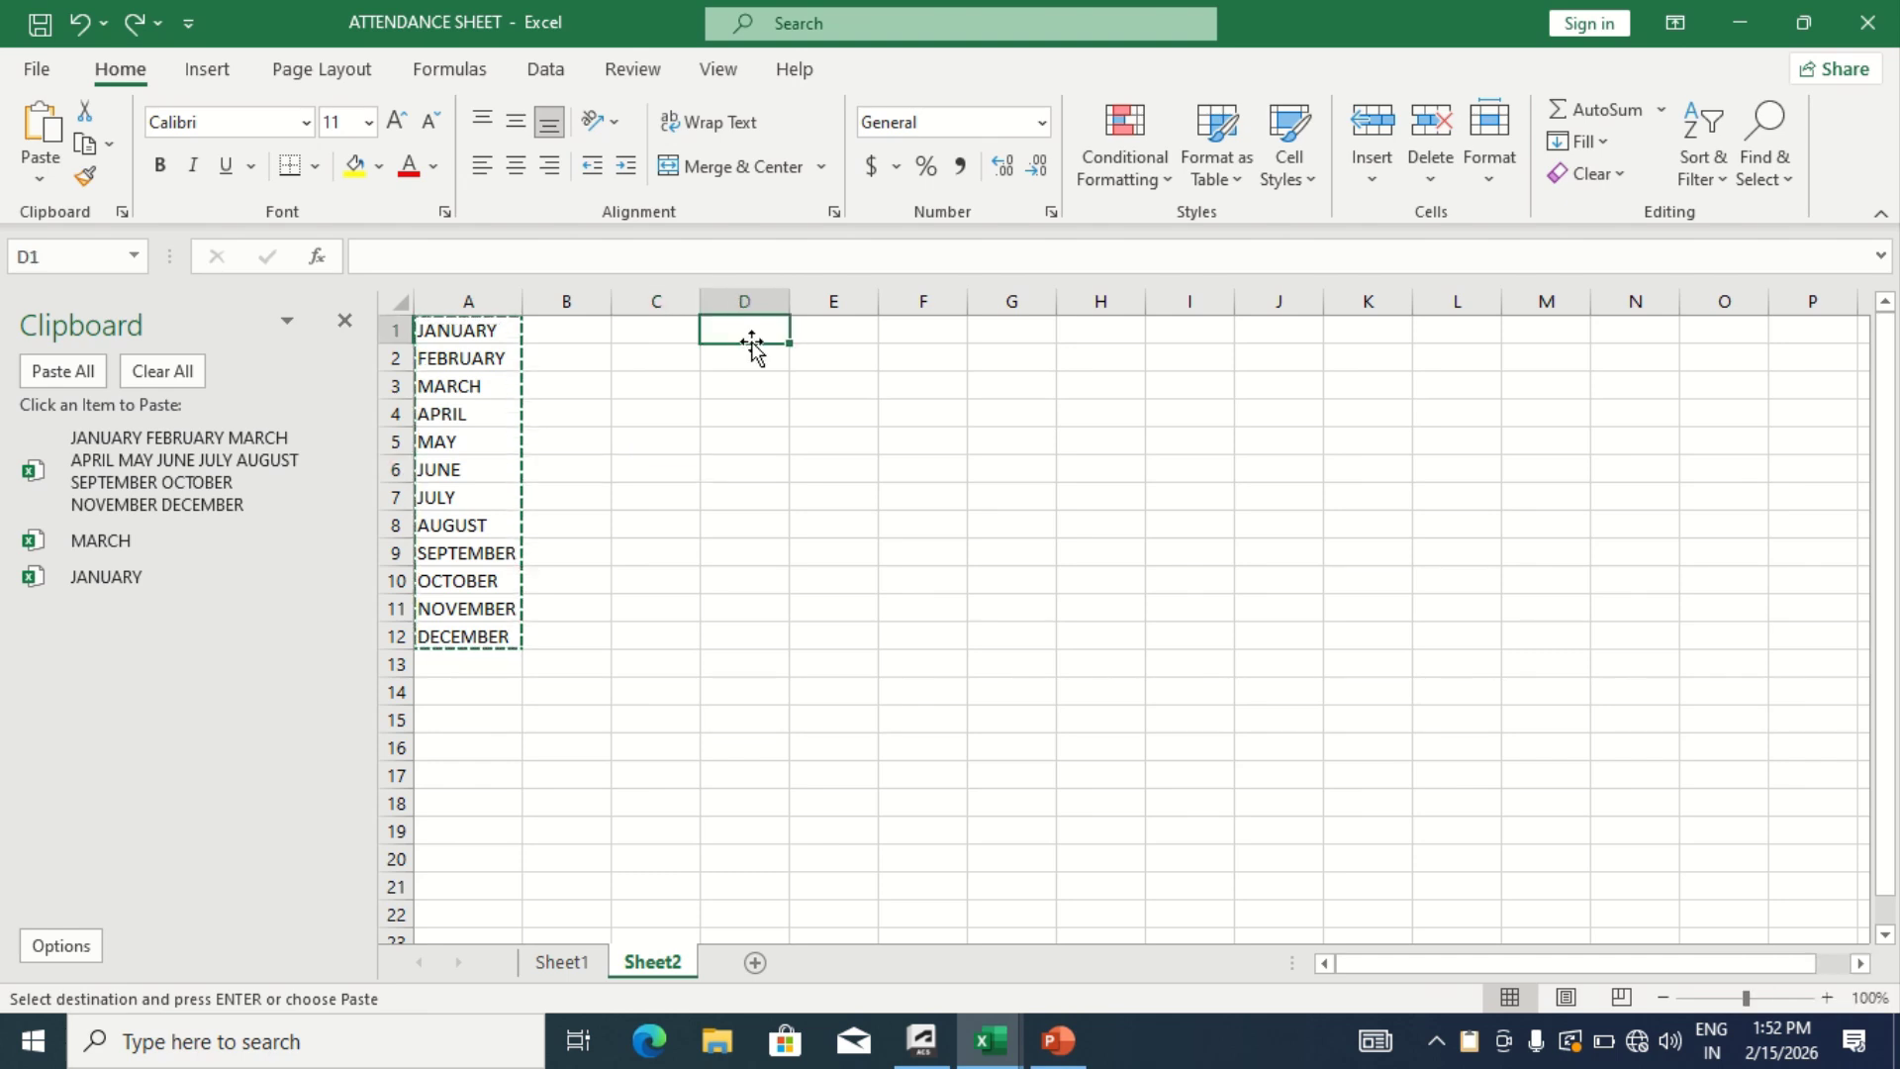
left_click(152, 461)
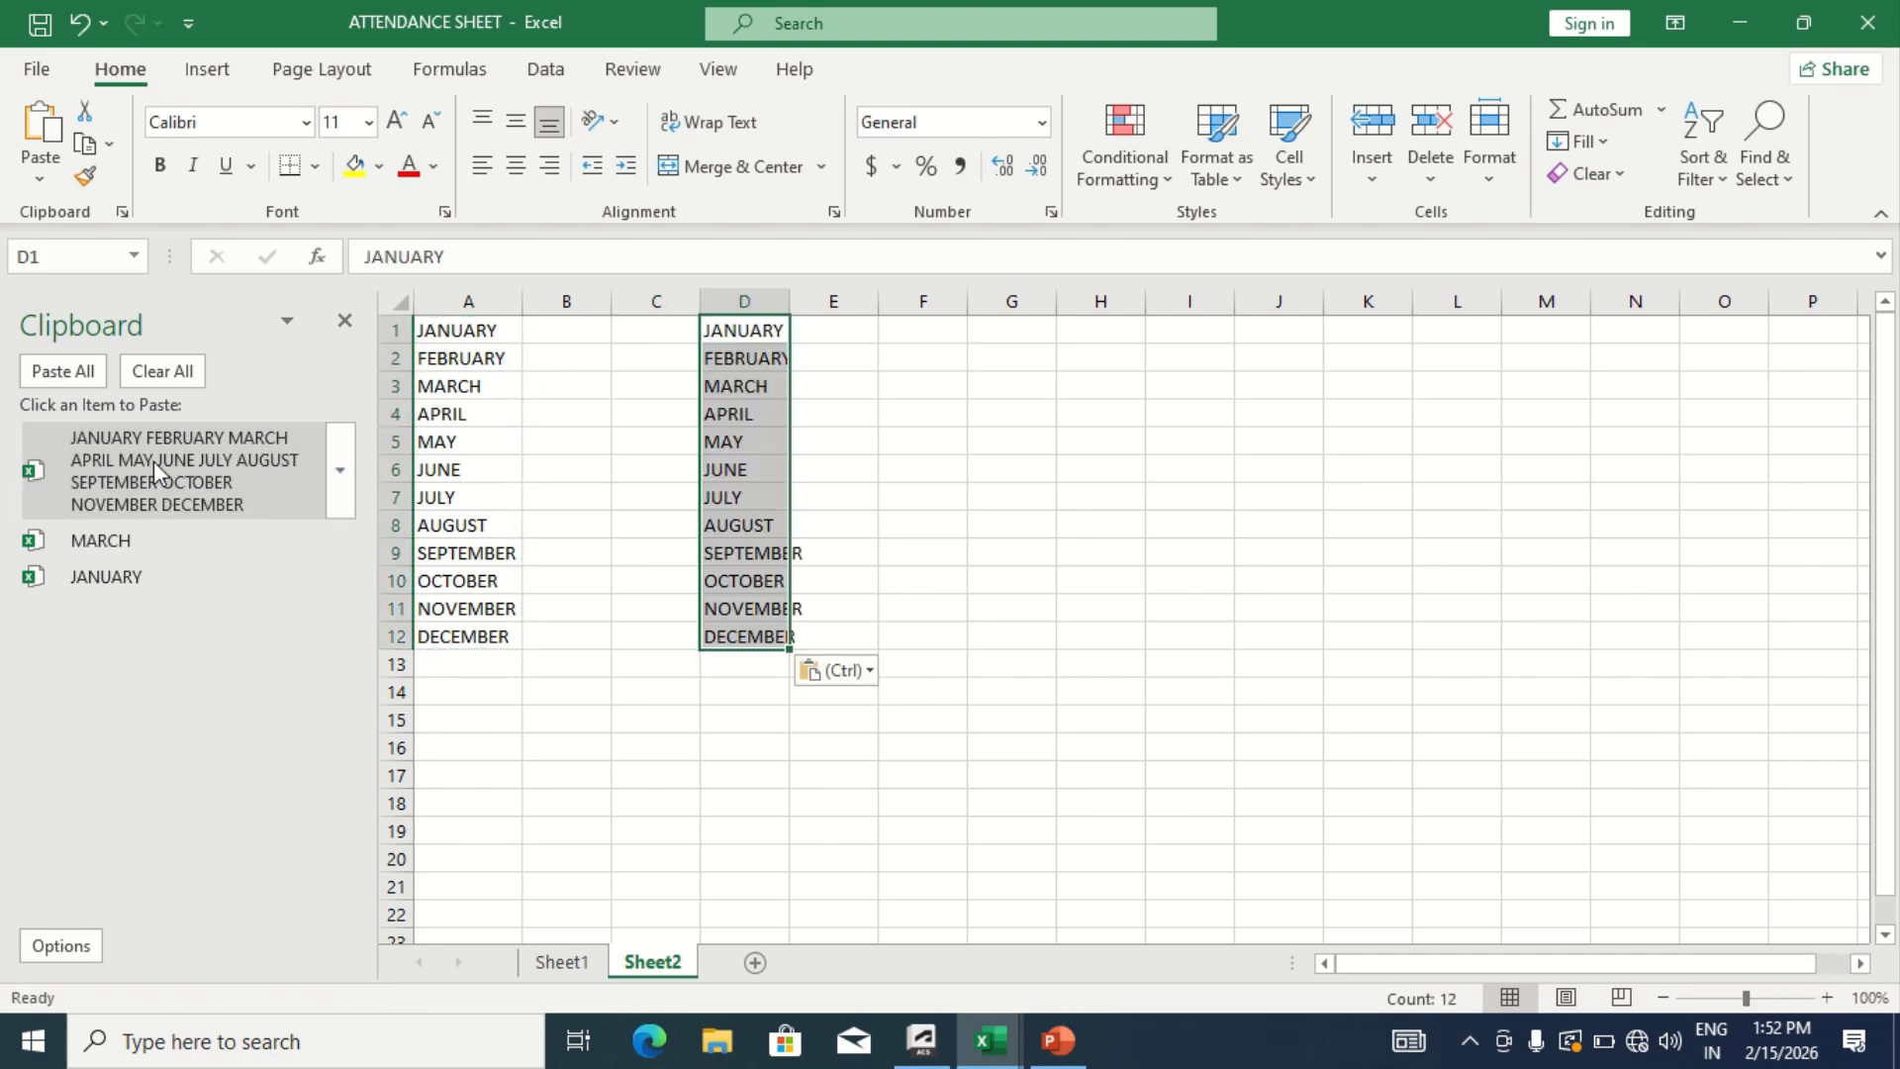
left_click(647, 481)
key("Escape")
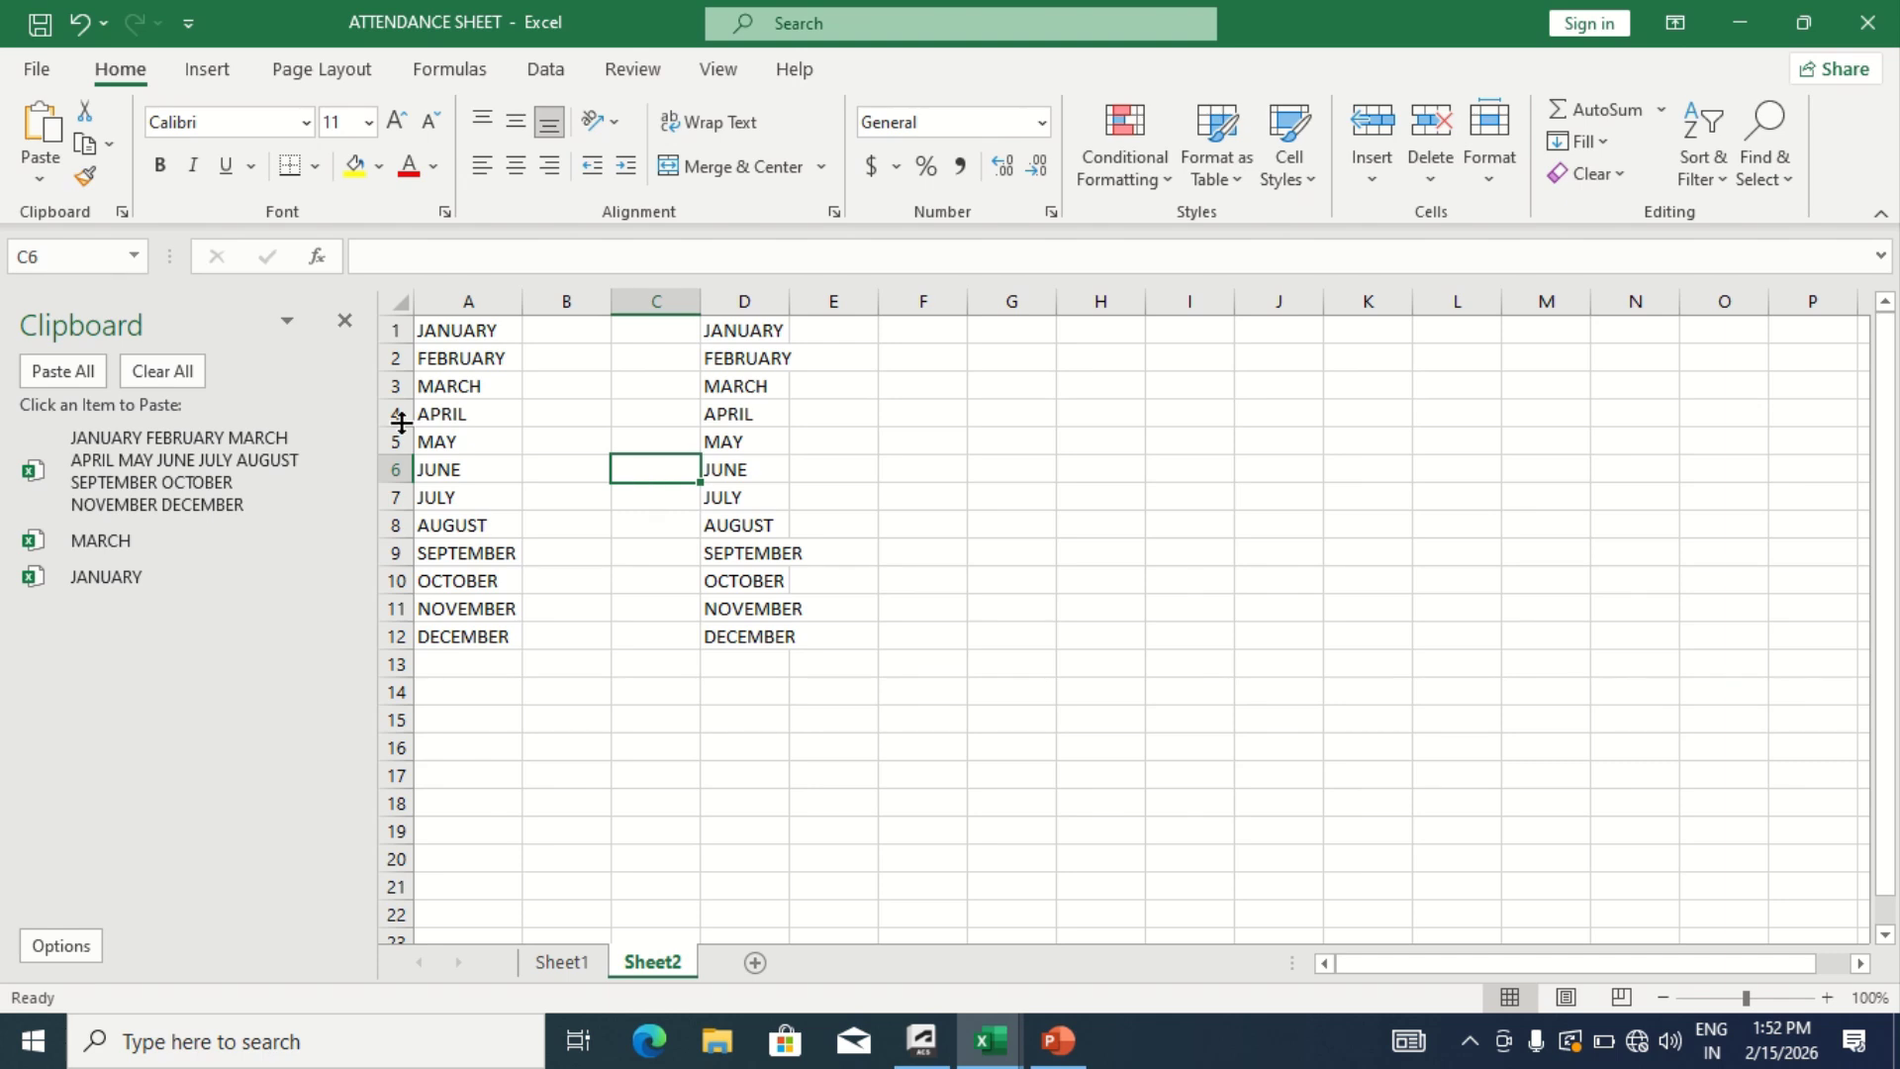
Close the Clipboard pane, select cell D5 and display the pane again
left_click(345, 320)
left_click(401, 435)
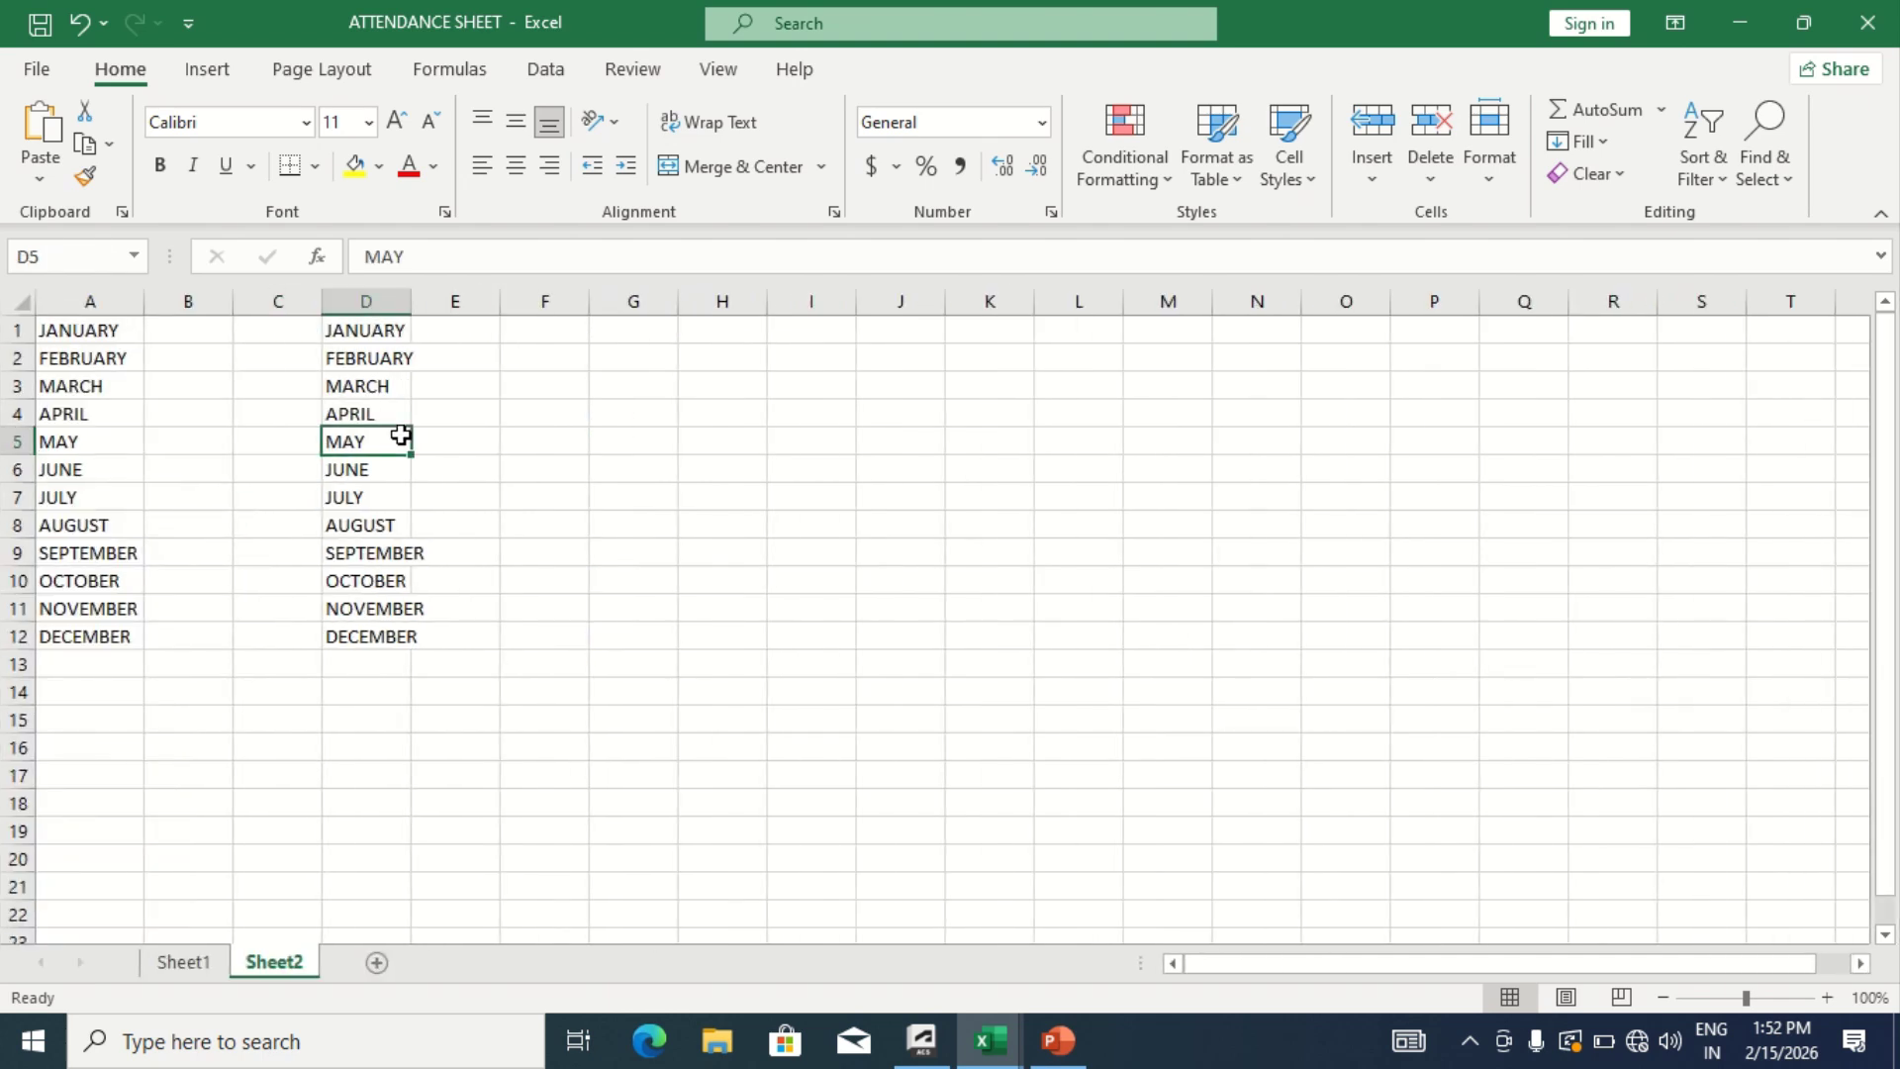
key("alt")
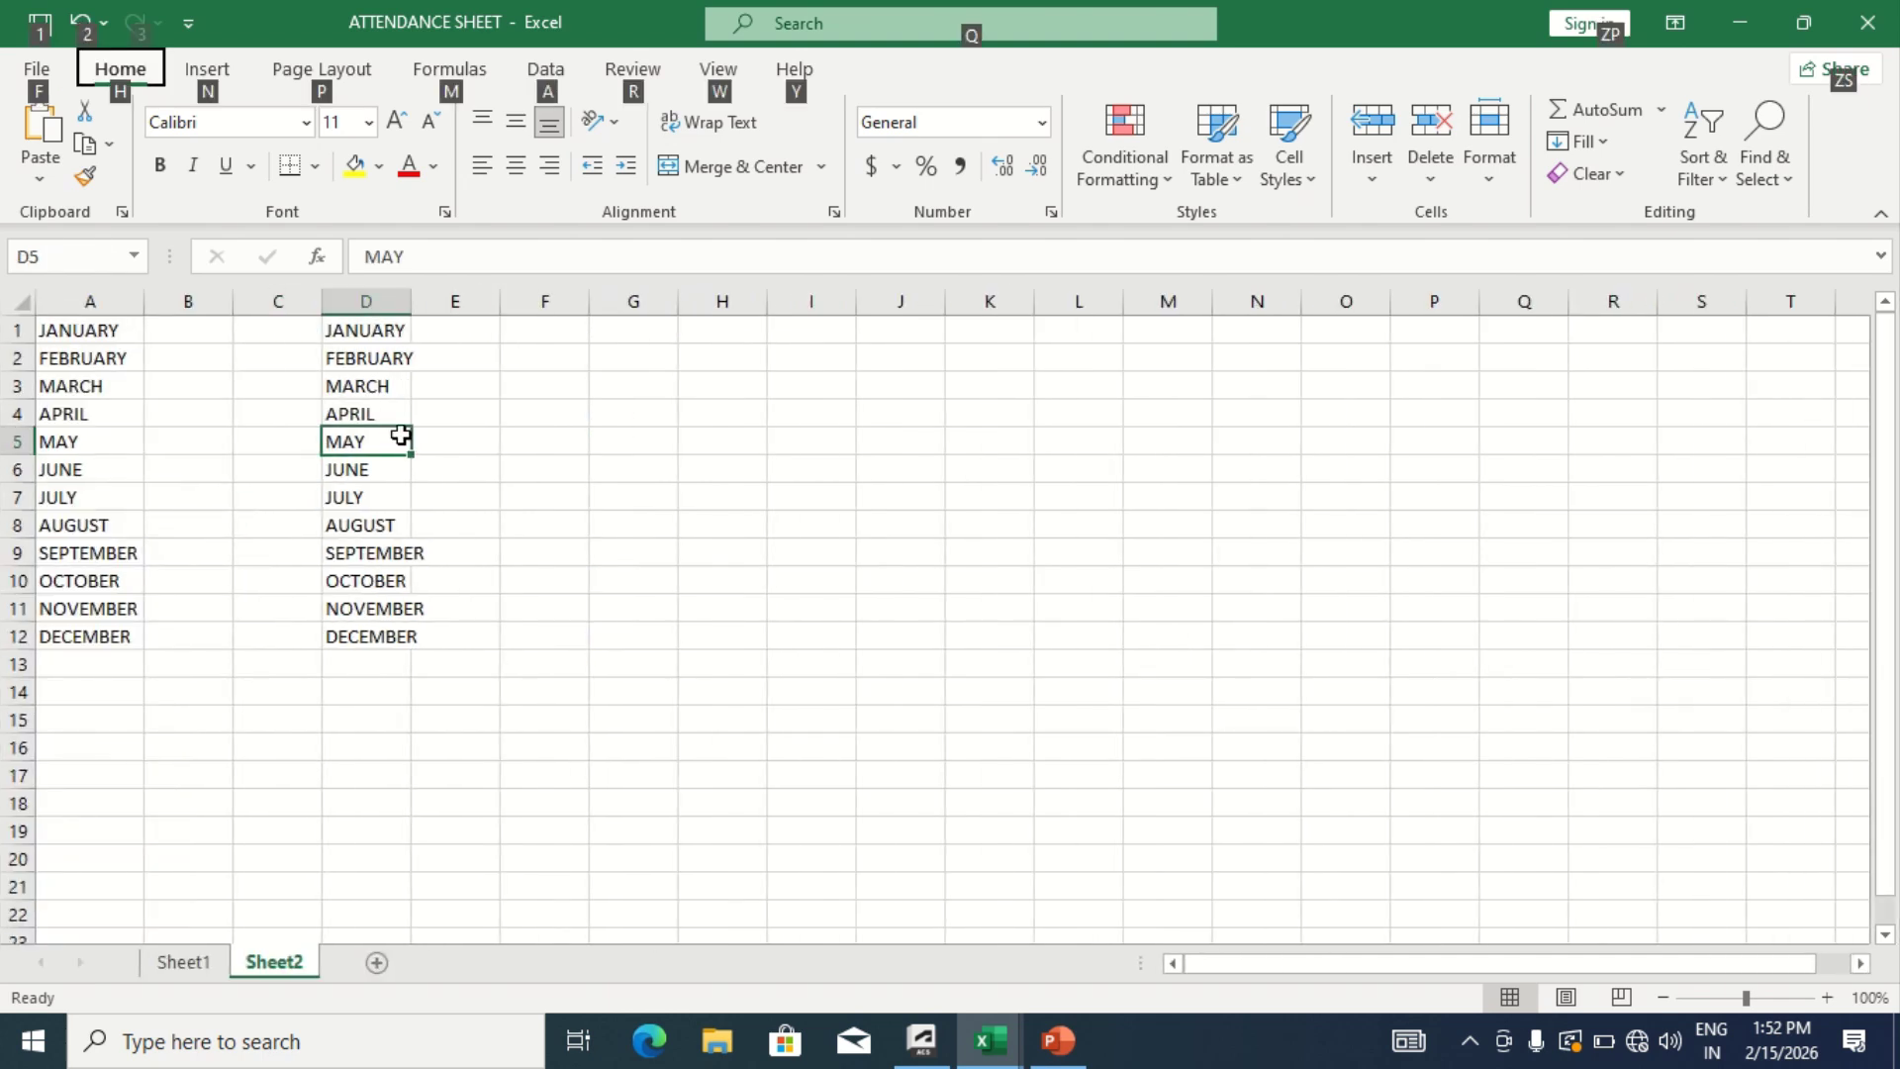
key("h")
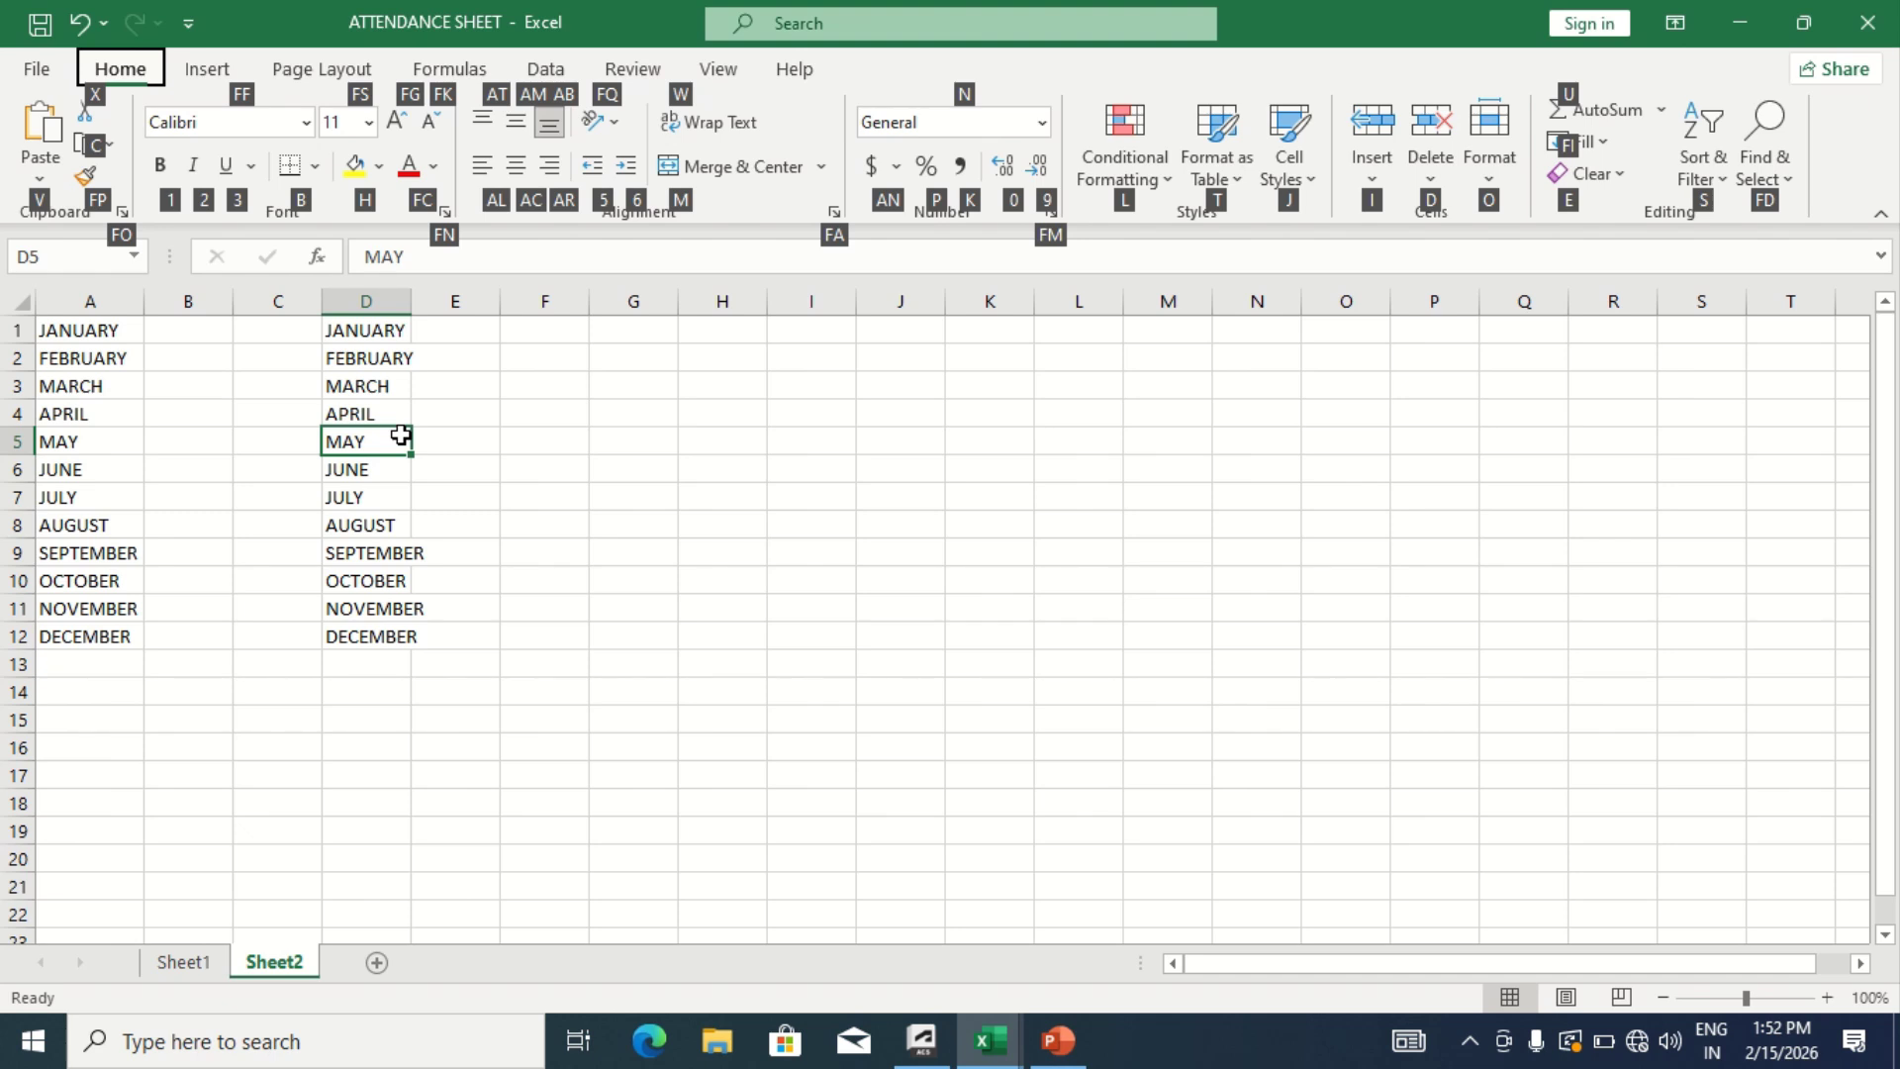
key("f")
key("o")
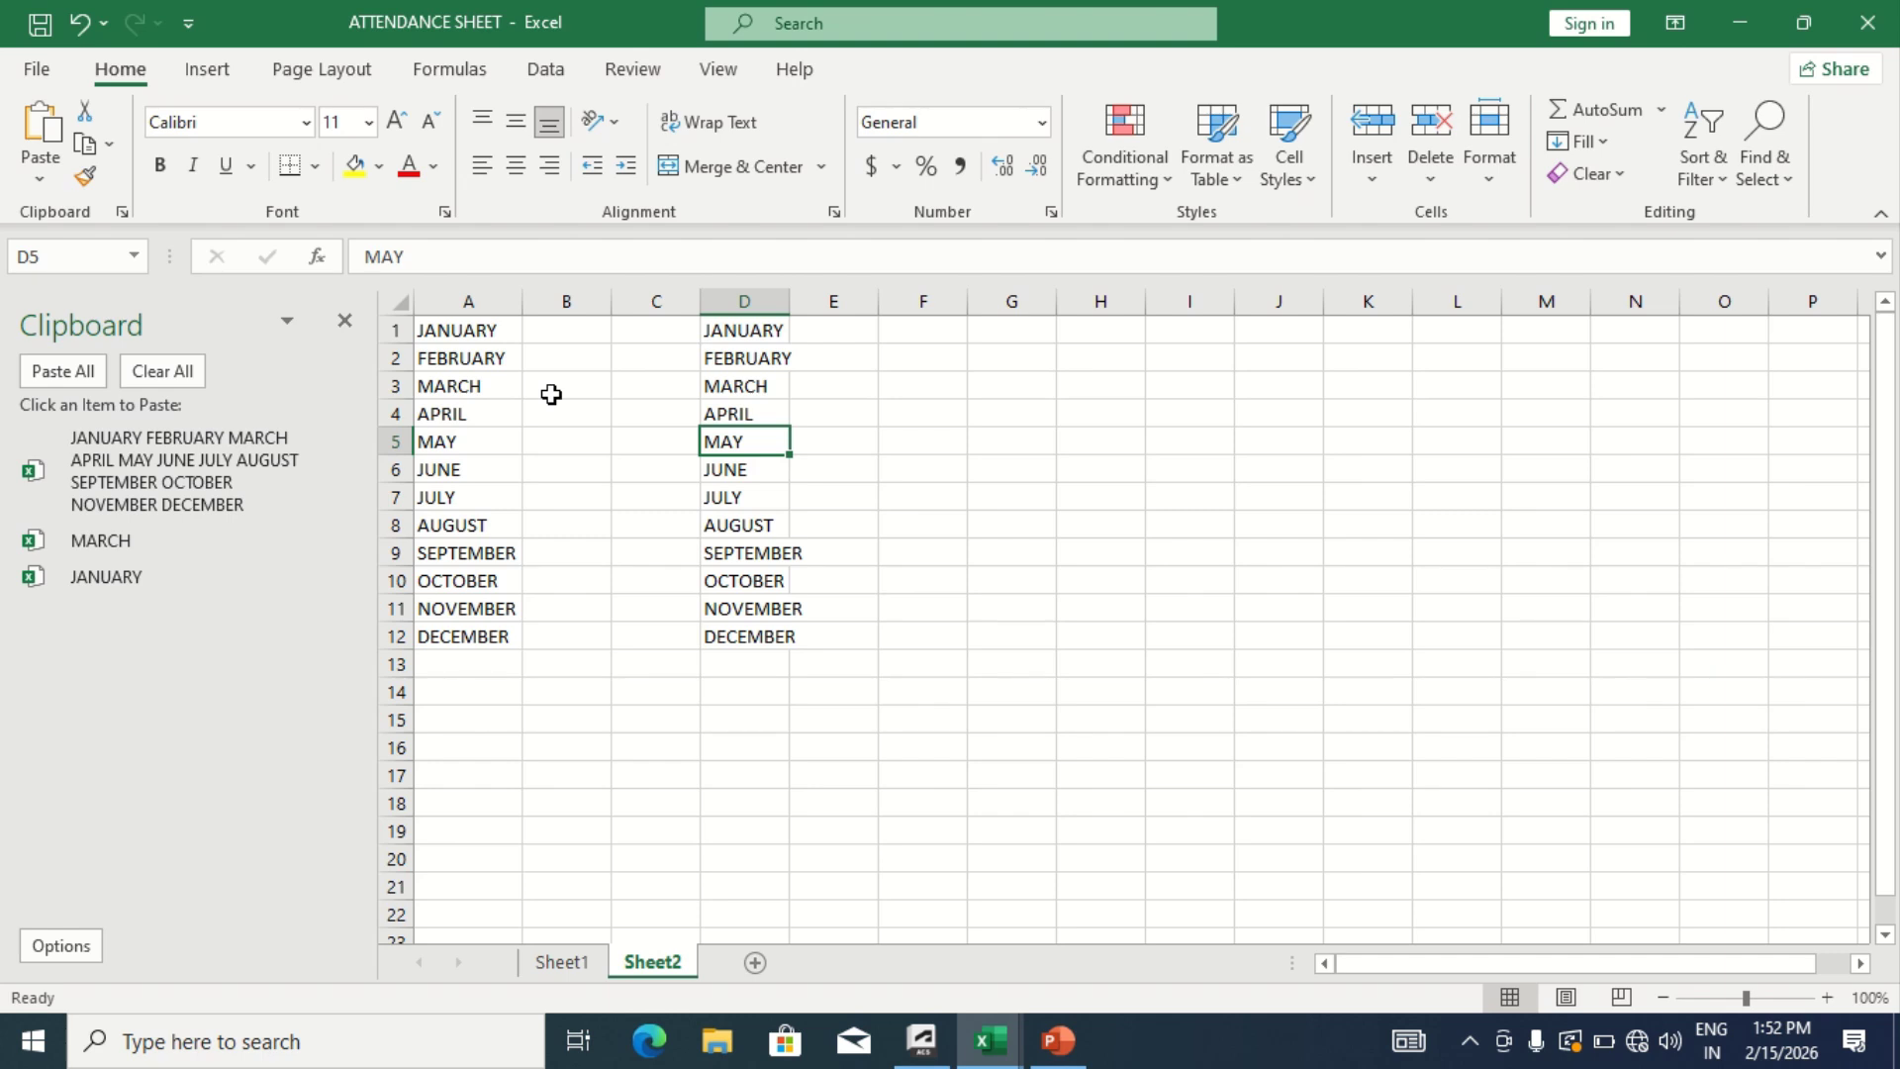
Collect a copy of JUNE in cell A6 on the Office Clipboard and cancel the copy selection
left_click(443, 472)
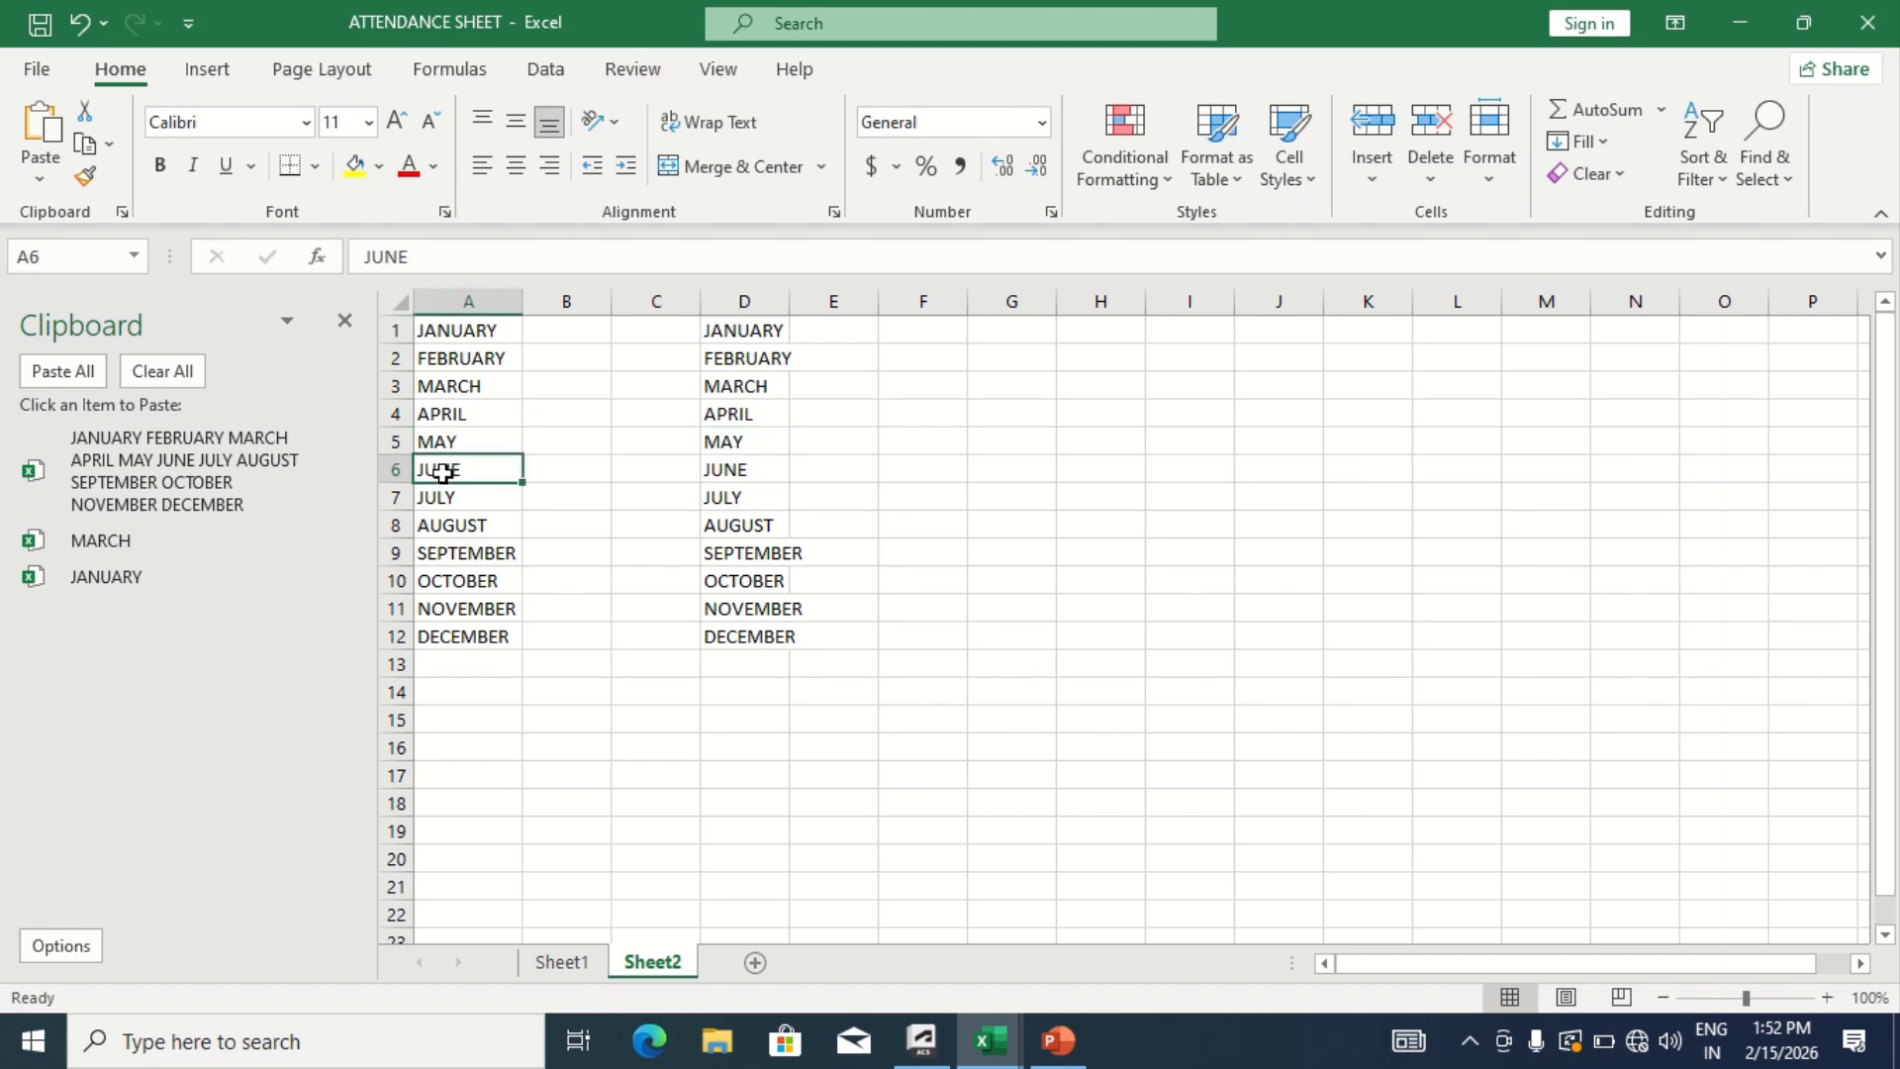
key("ctrl+c")
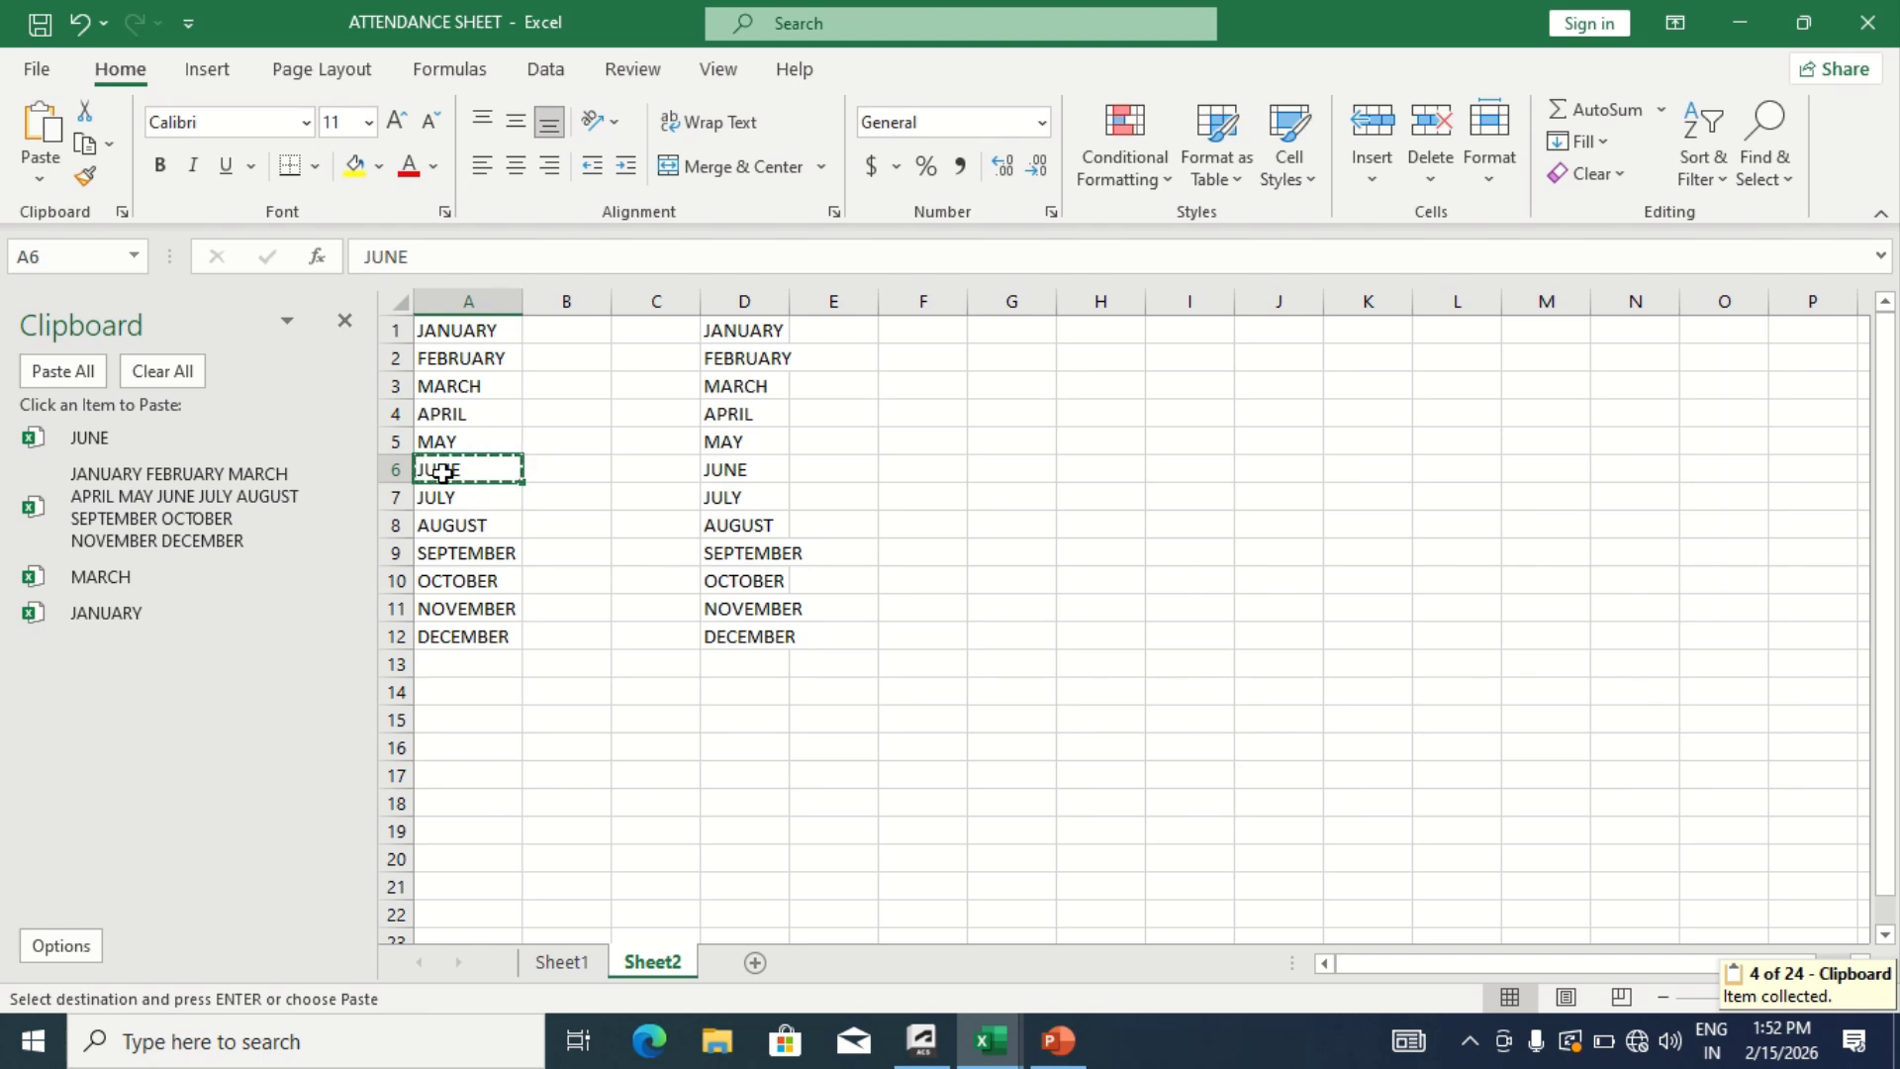
key("Escape")
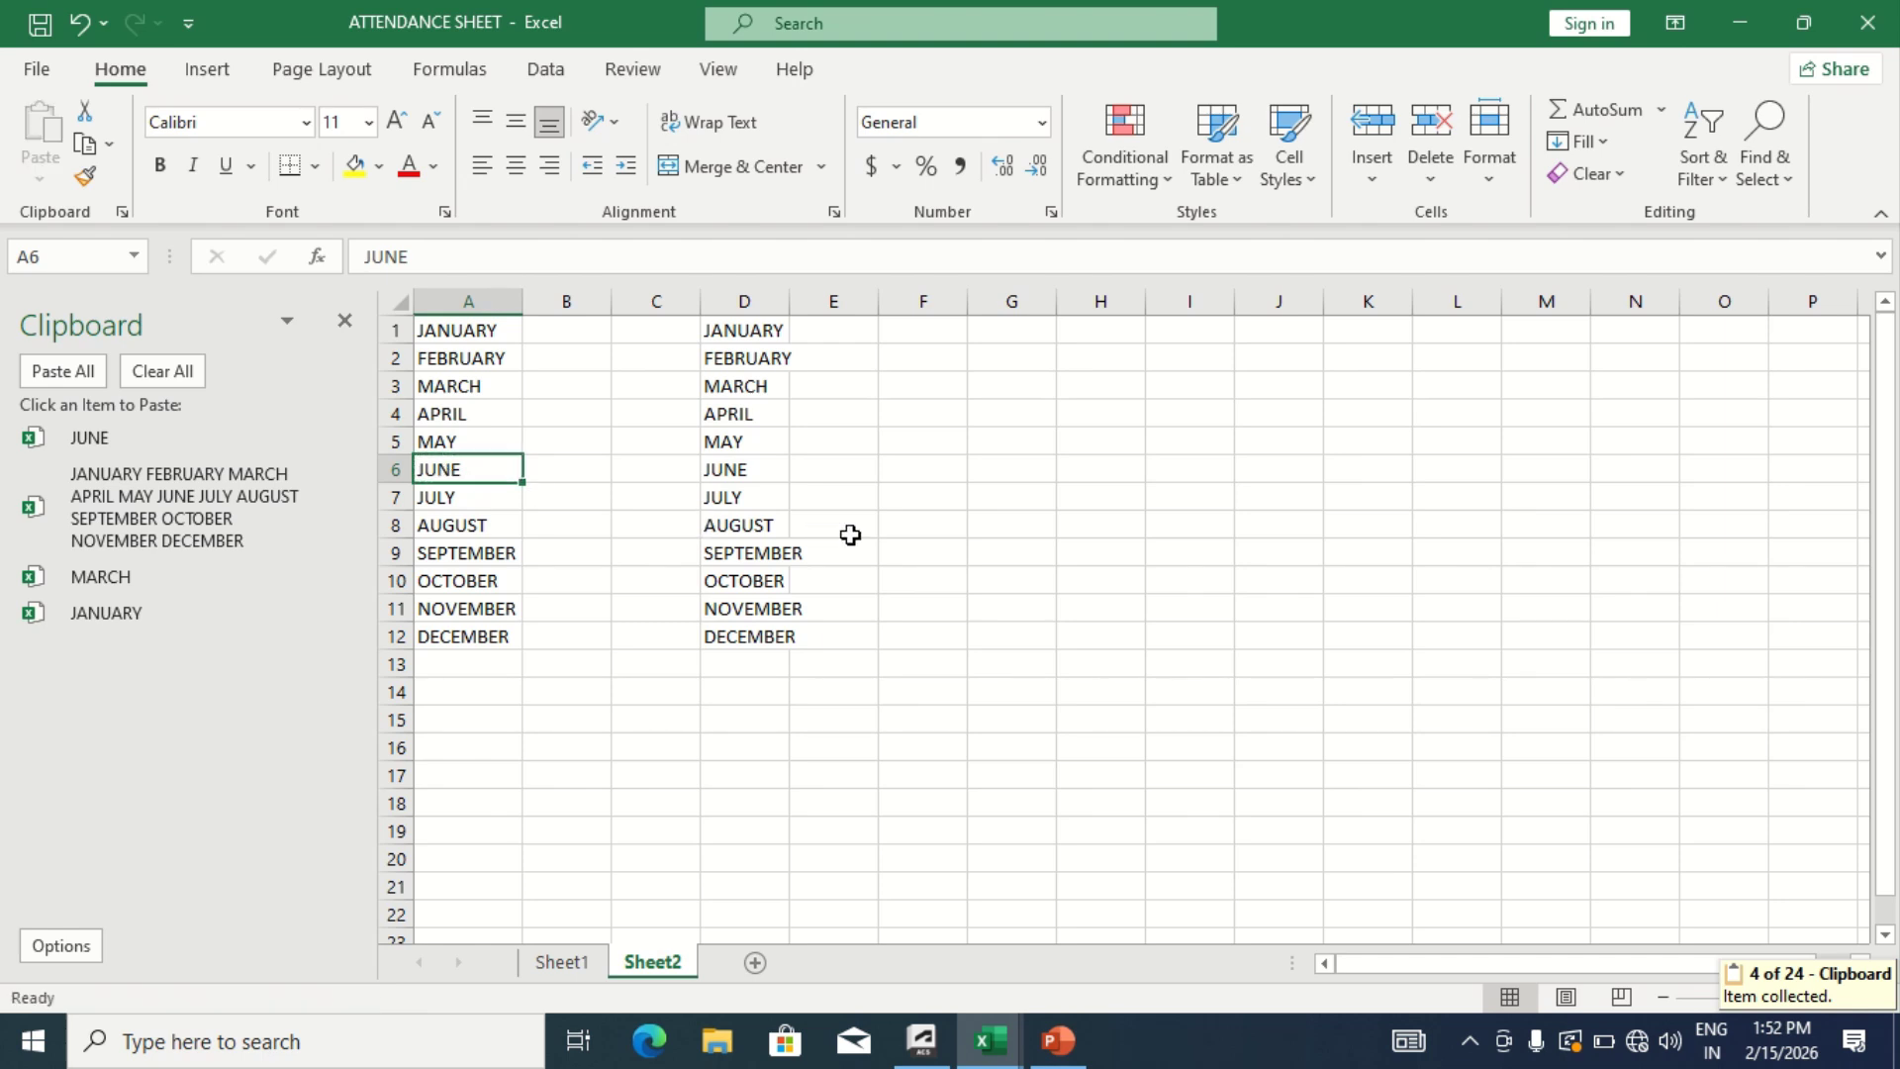
Hide the Clipboard pane with cell A16 selected, and show it again with cell F3 selected
left_click(496, 737)
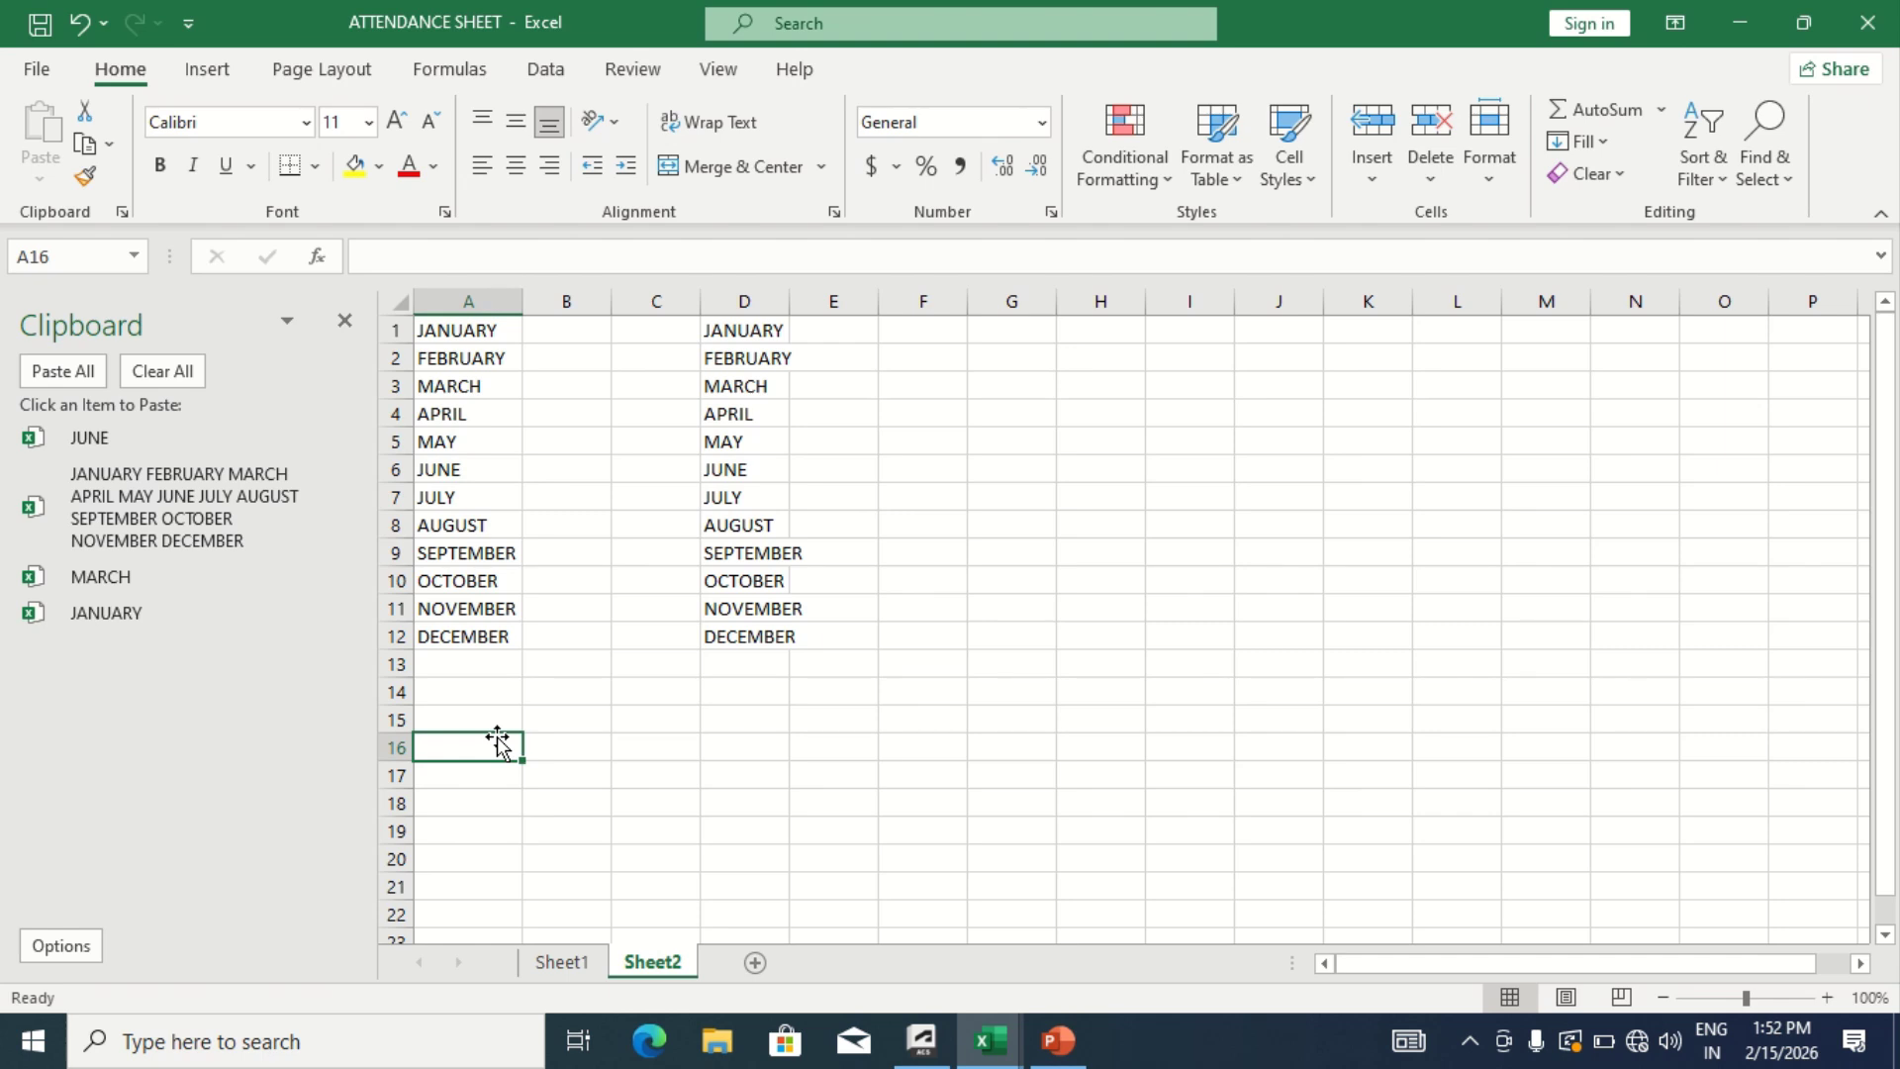
key("alt")
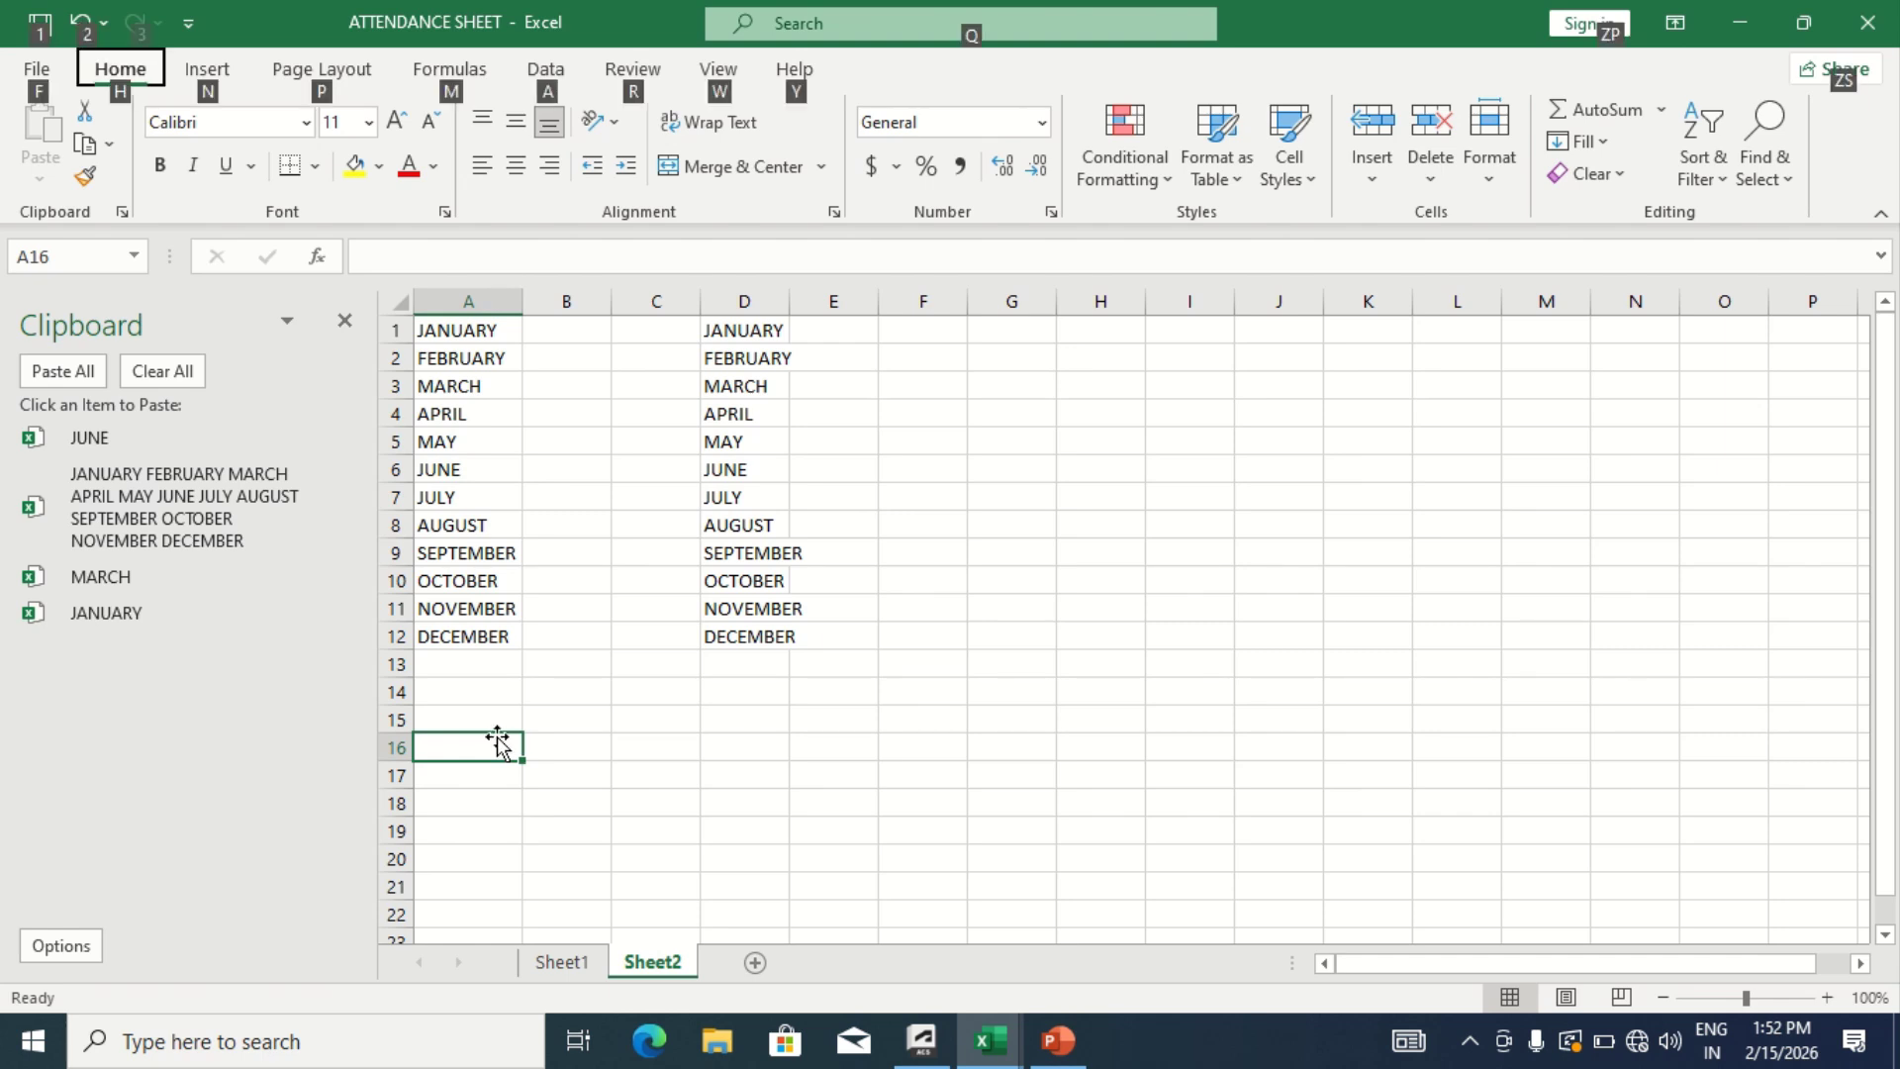
key("h")
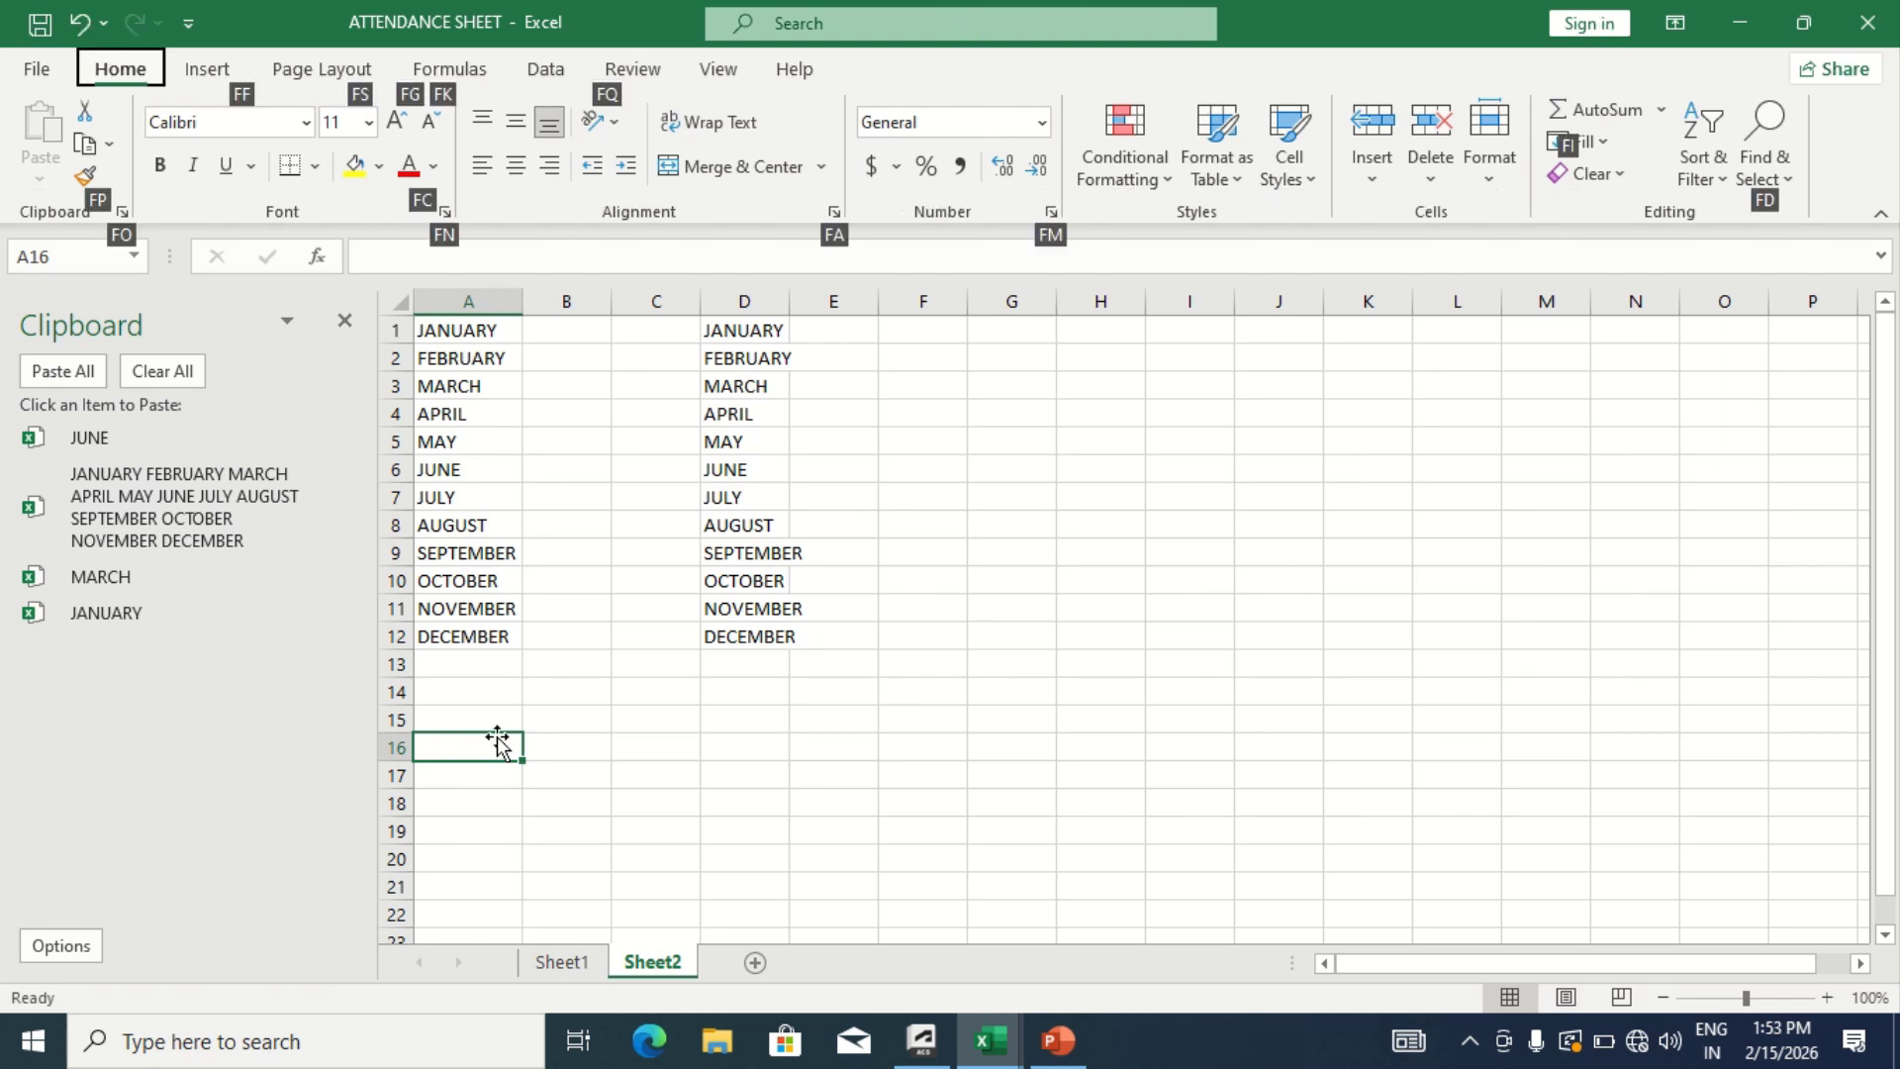
key("f")
key("o")
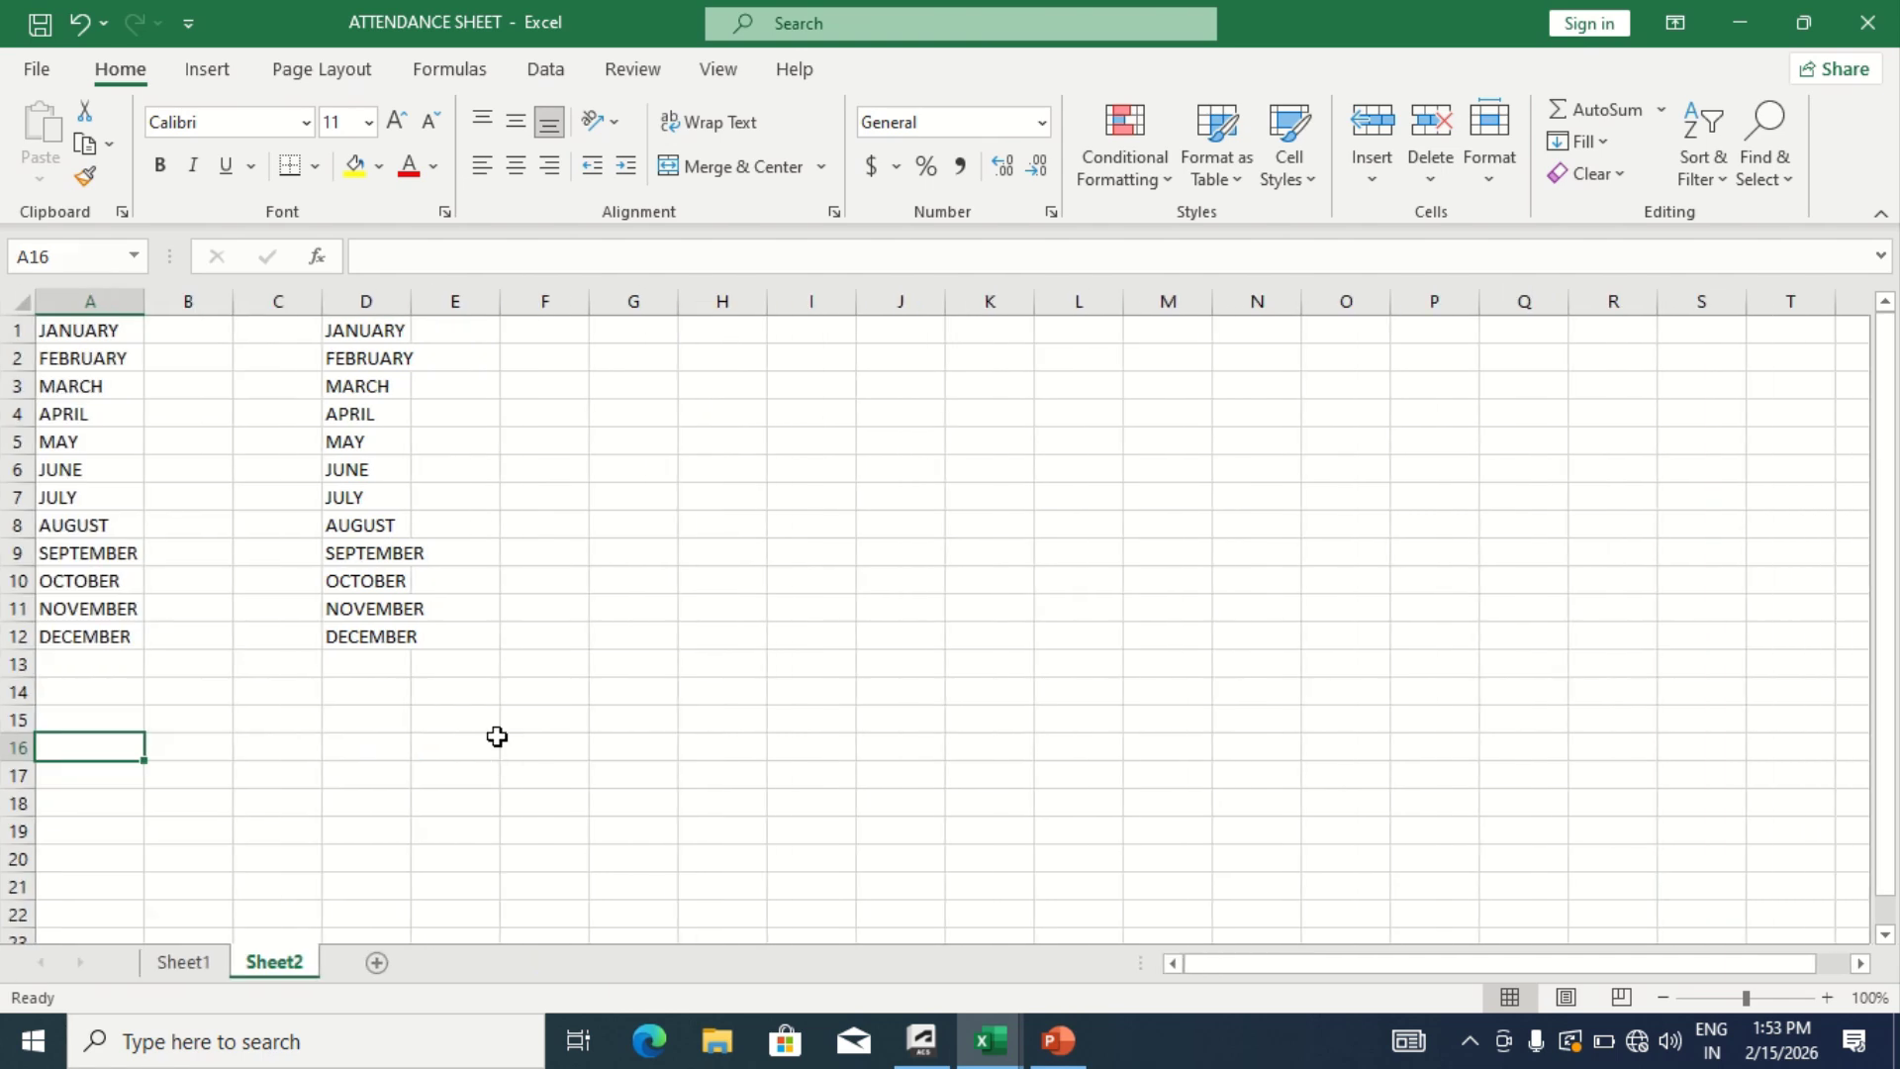
left_click(566, 390)
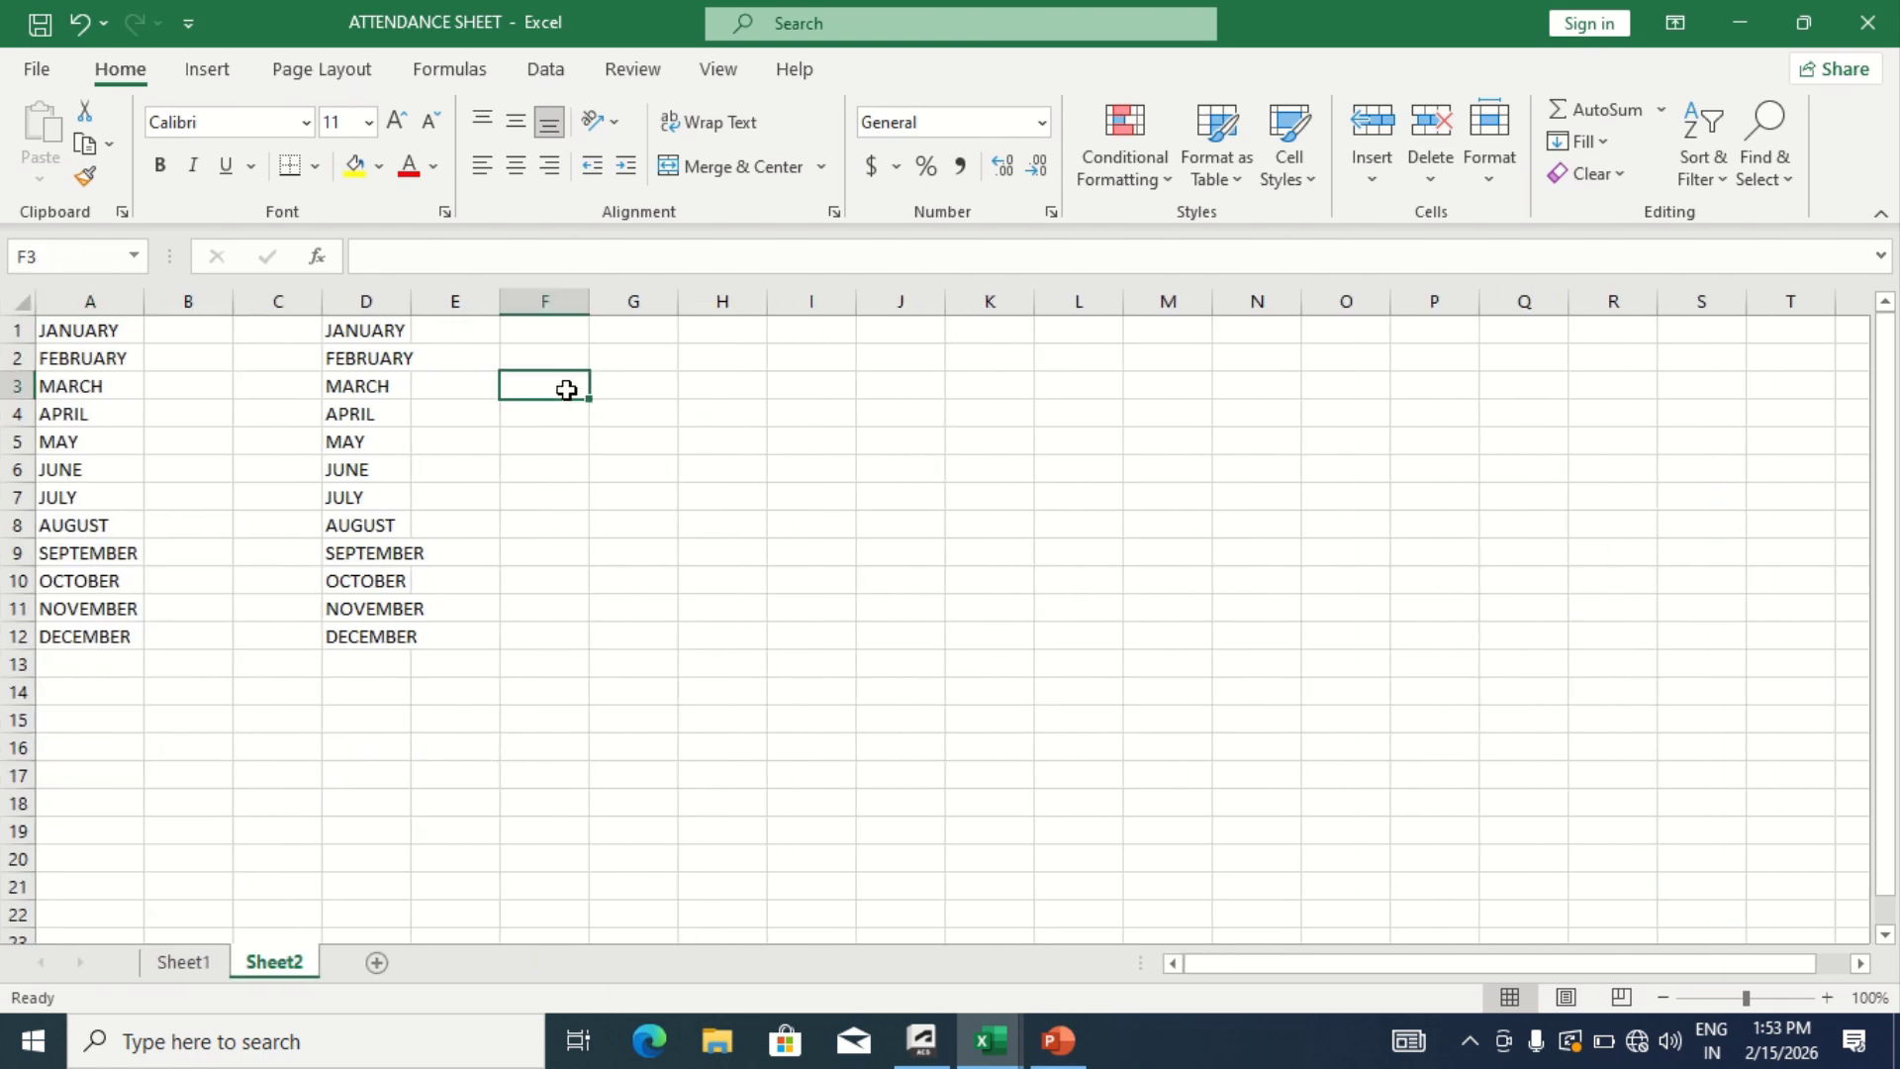
key("alt")
key("h")
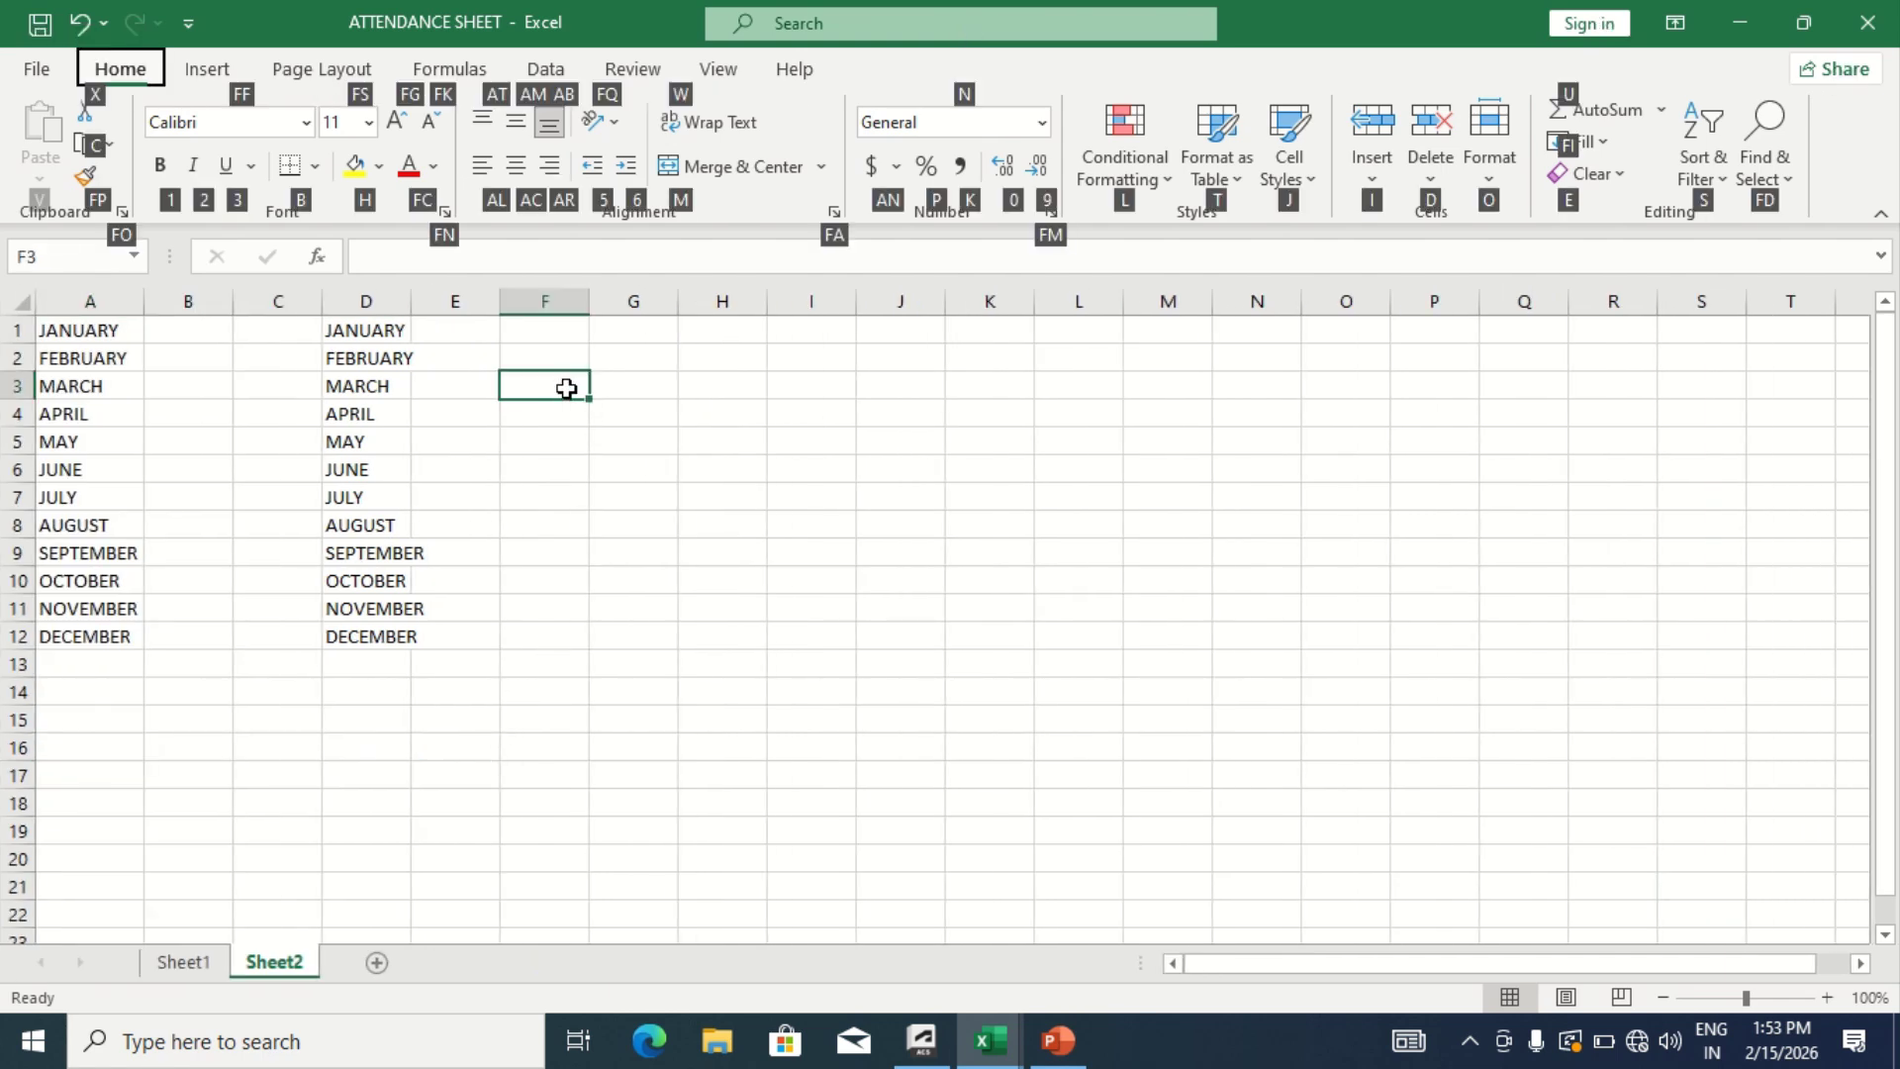
key("f")
key("o")
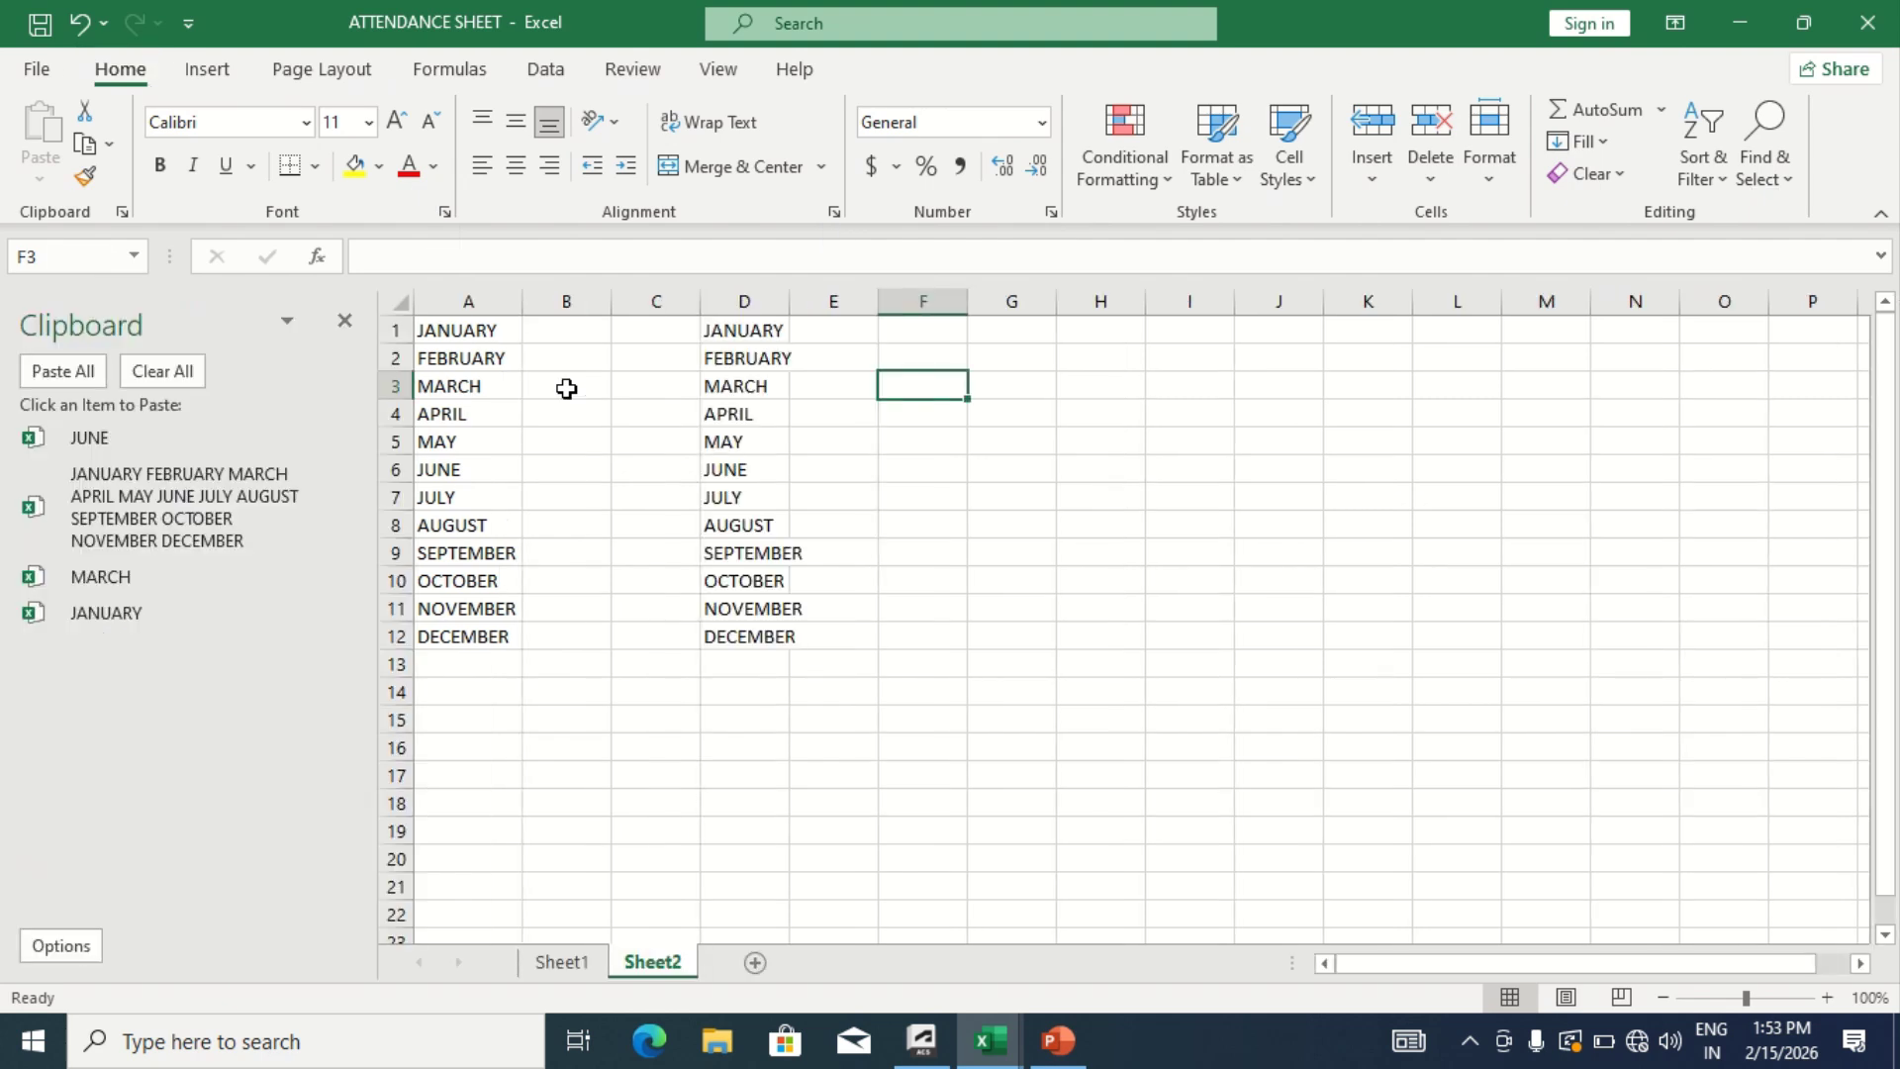
With cell H3 selected, delete the JUNE item from the Office Clipboard, clear all remaining items and close the pane
key("Right")
key("Right")
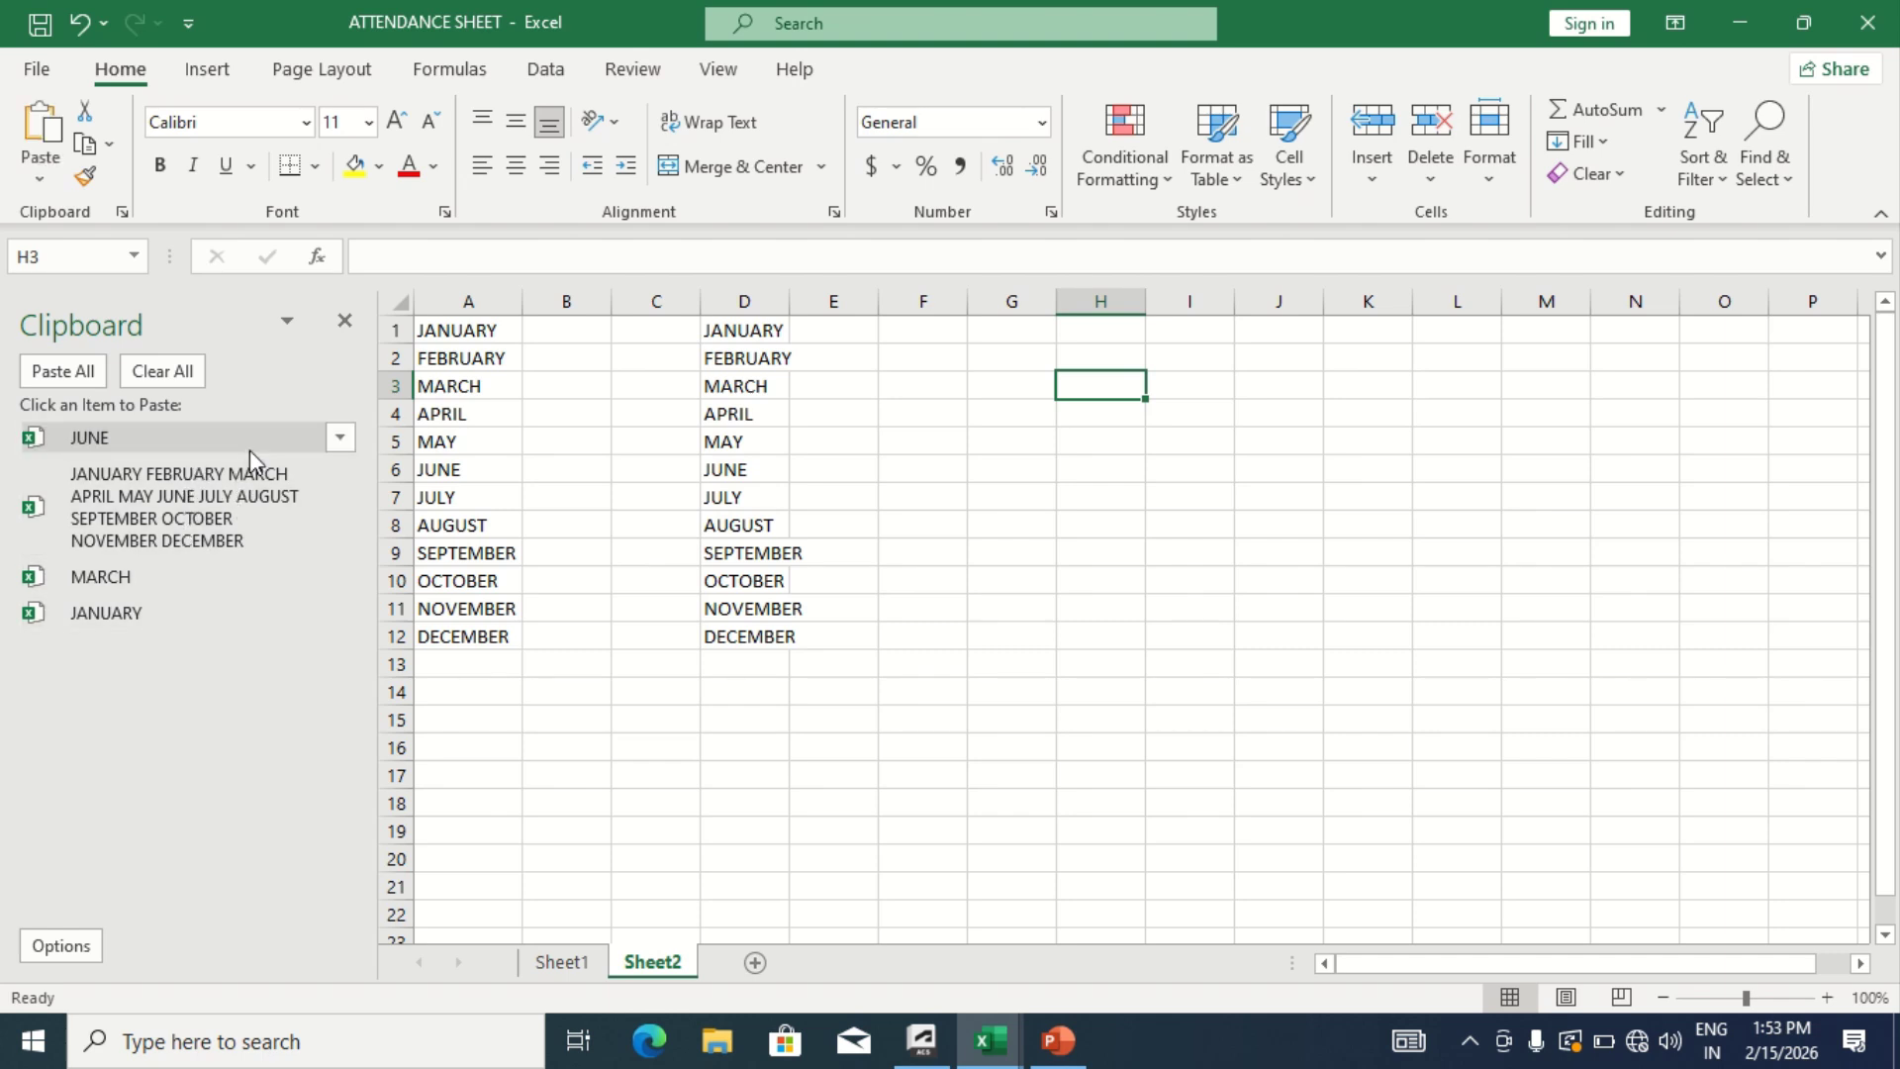
left_click(338, 438)
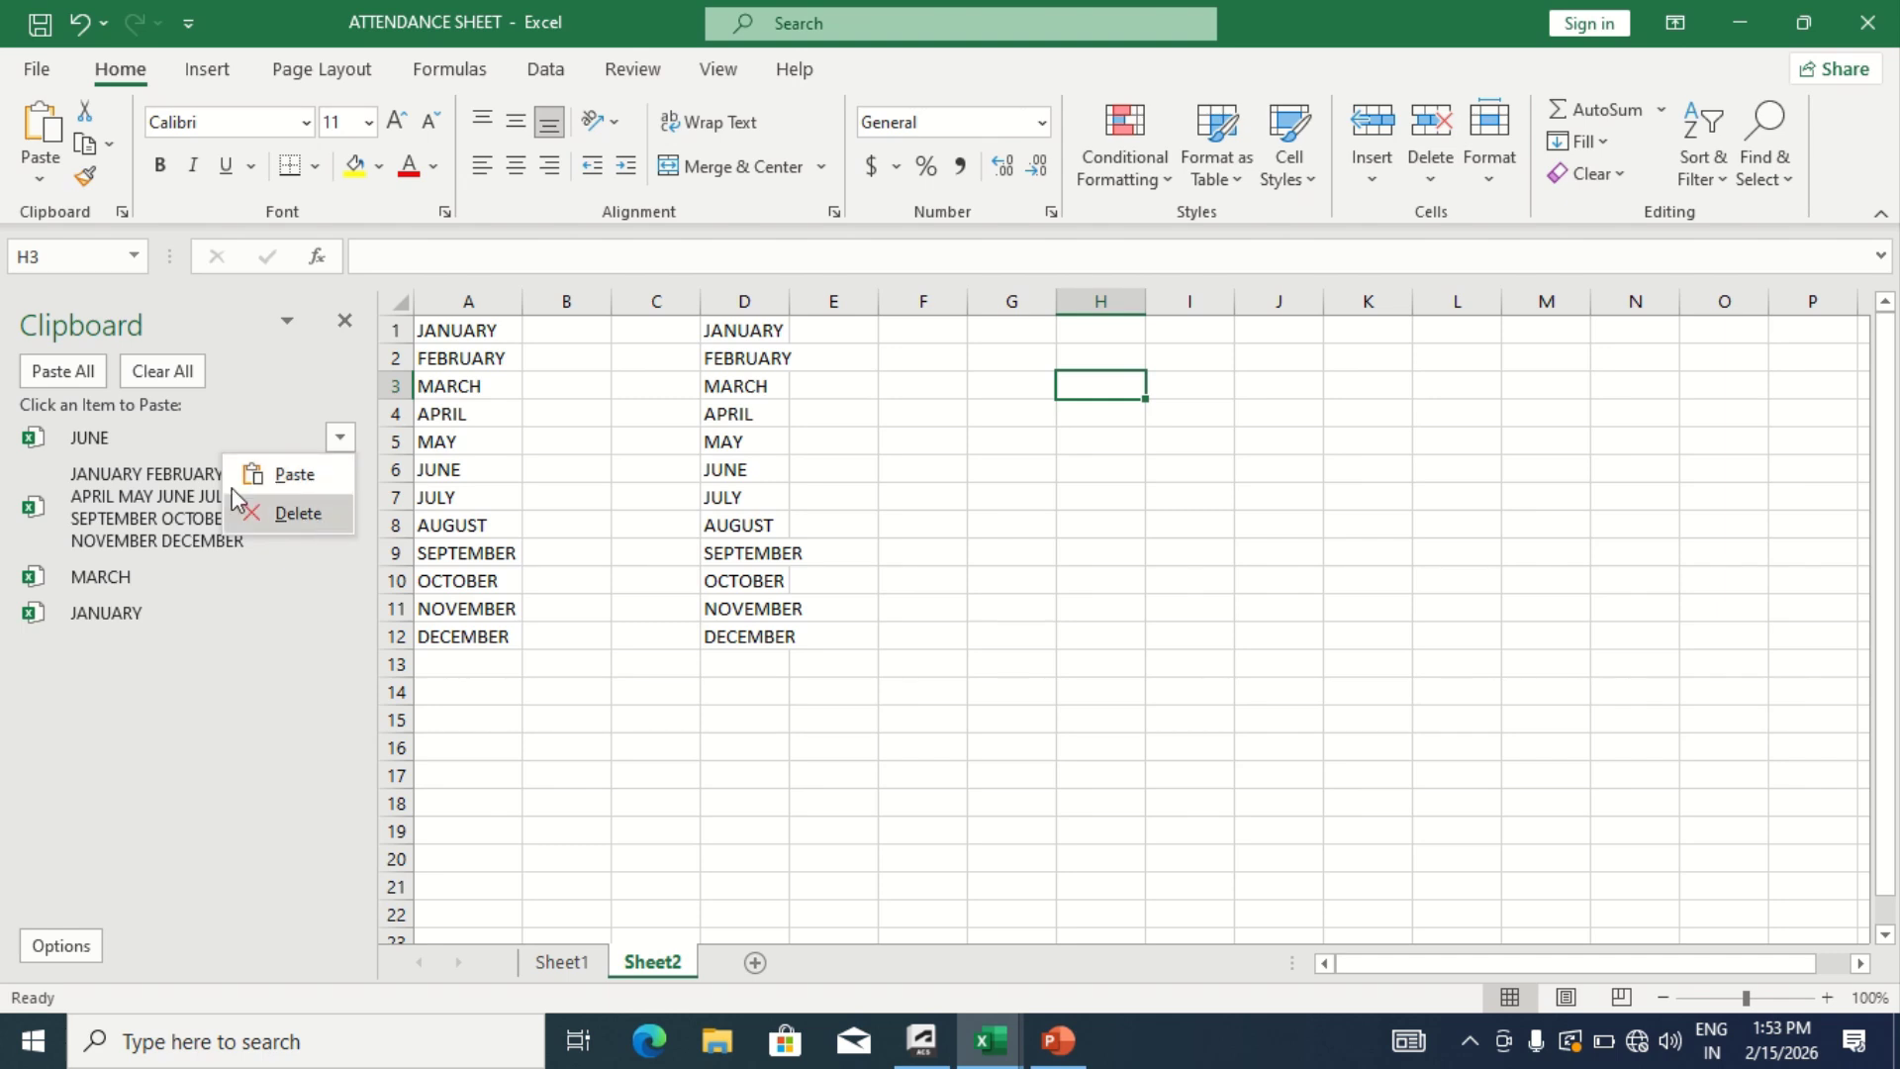
left_click(312, 525)
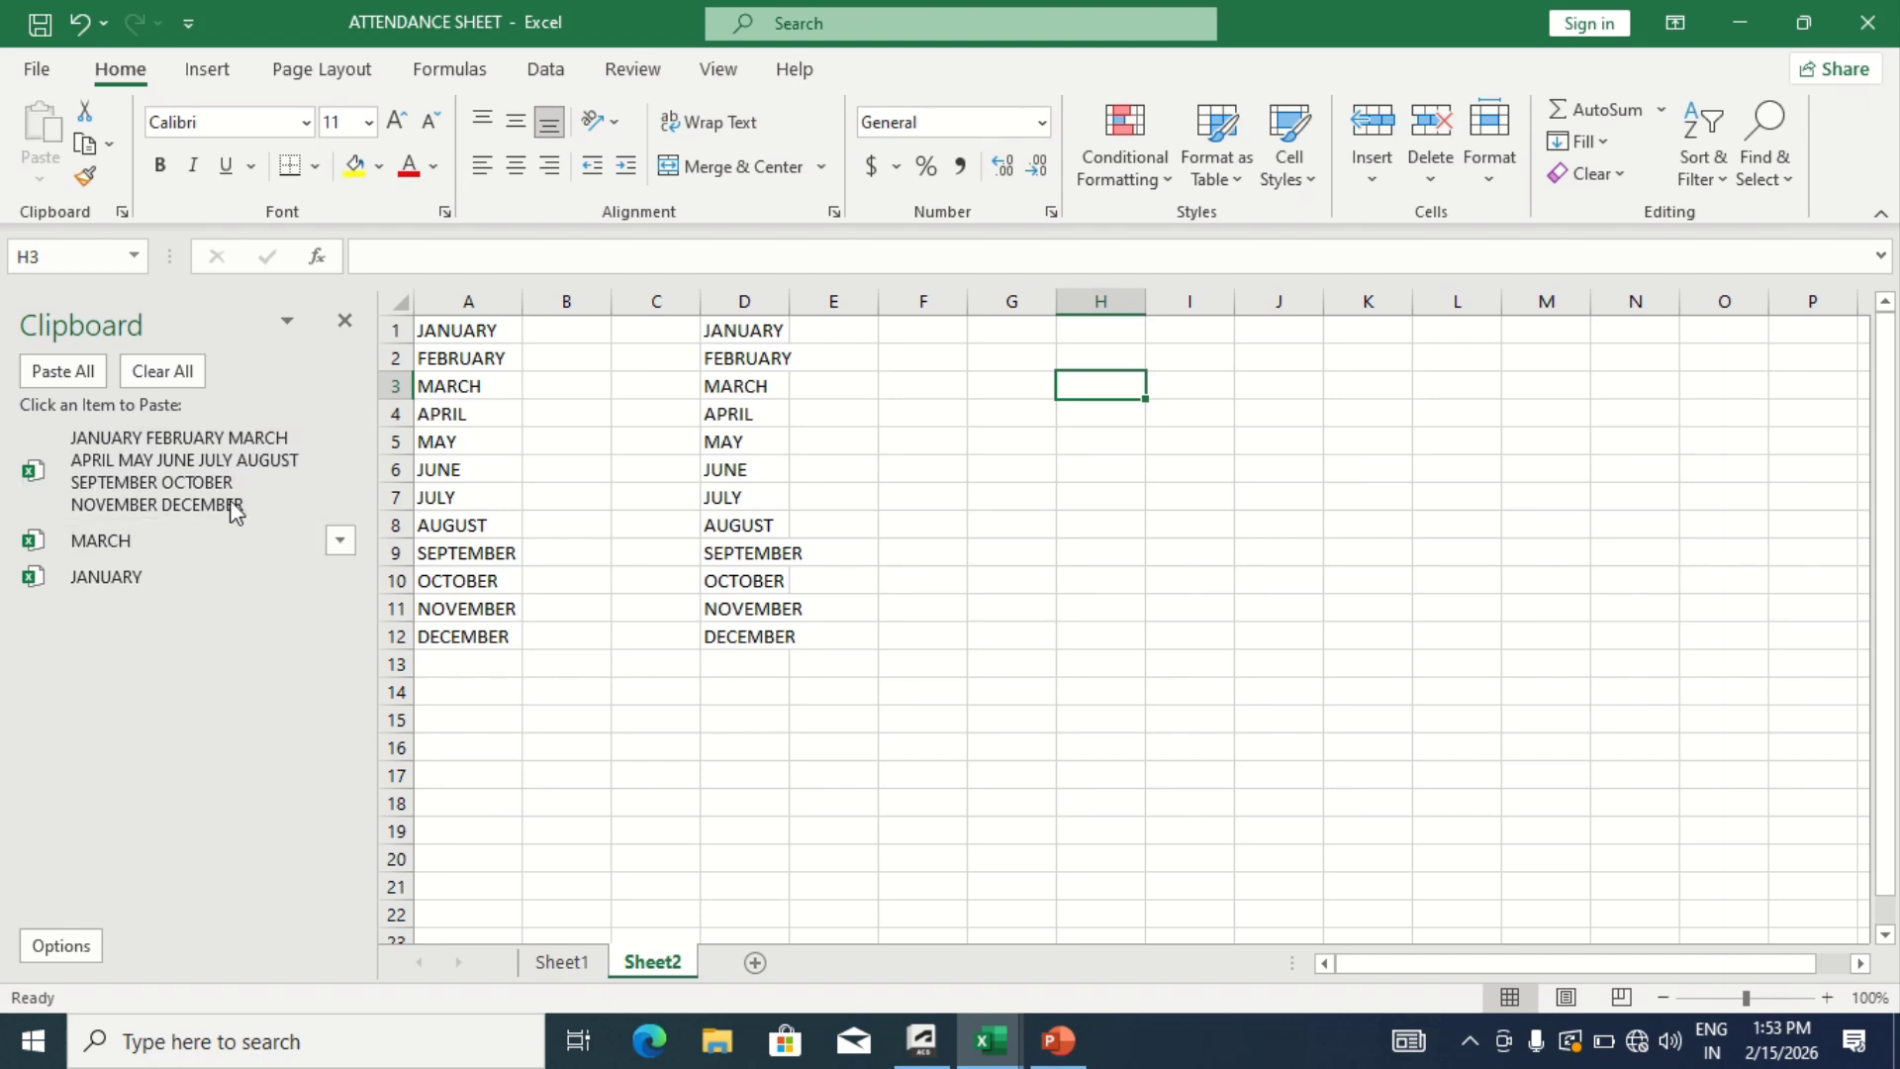
left_click(181, 374)
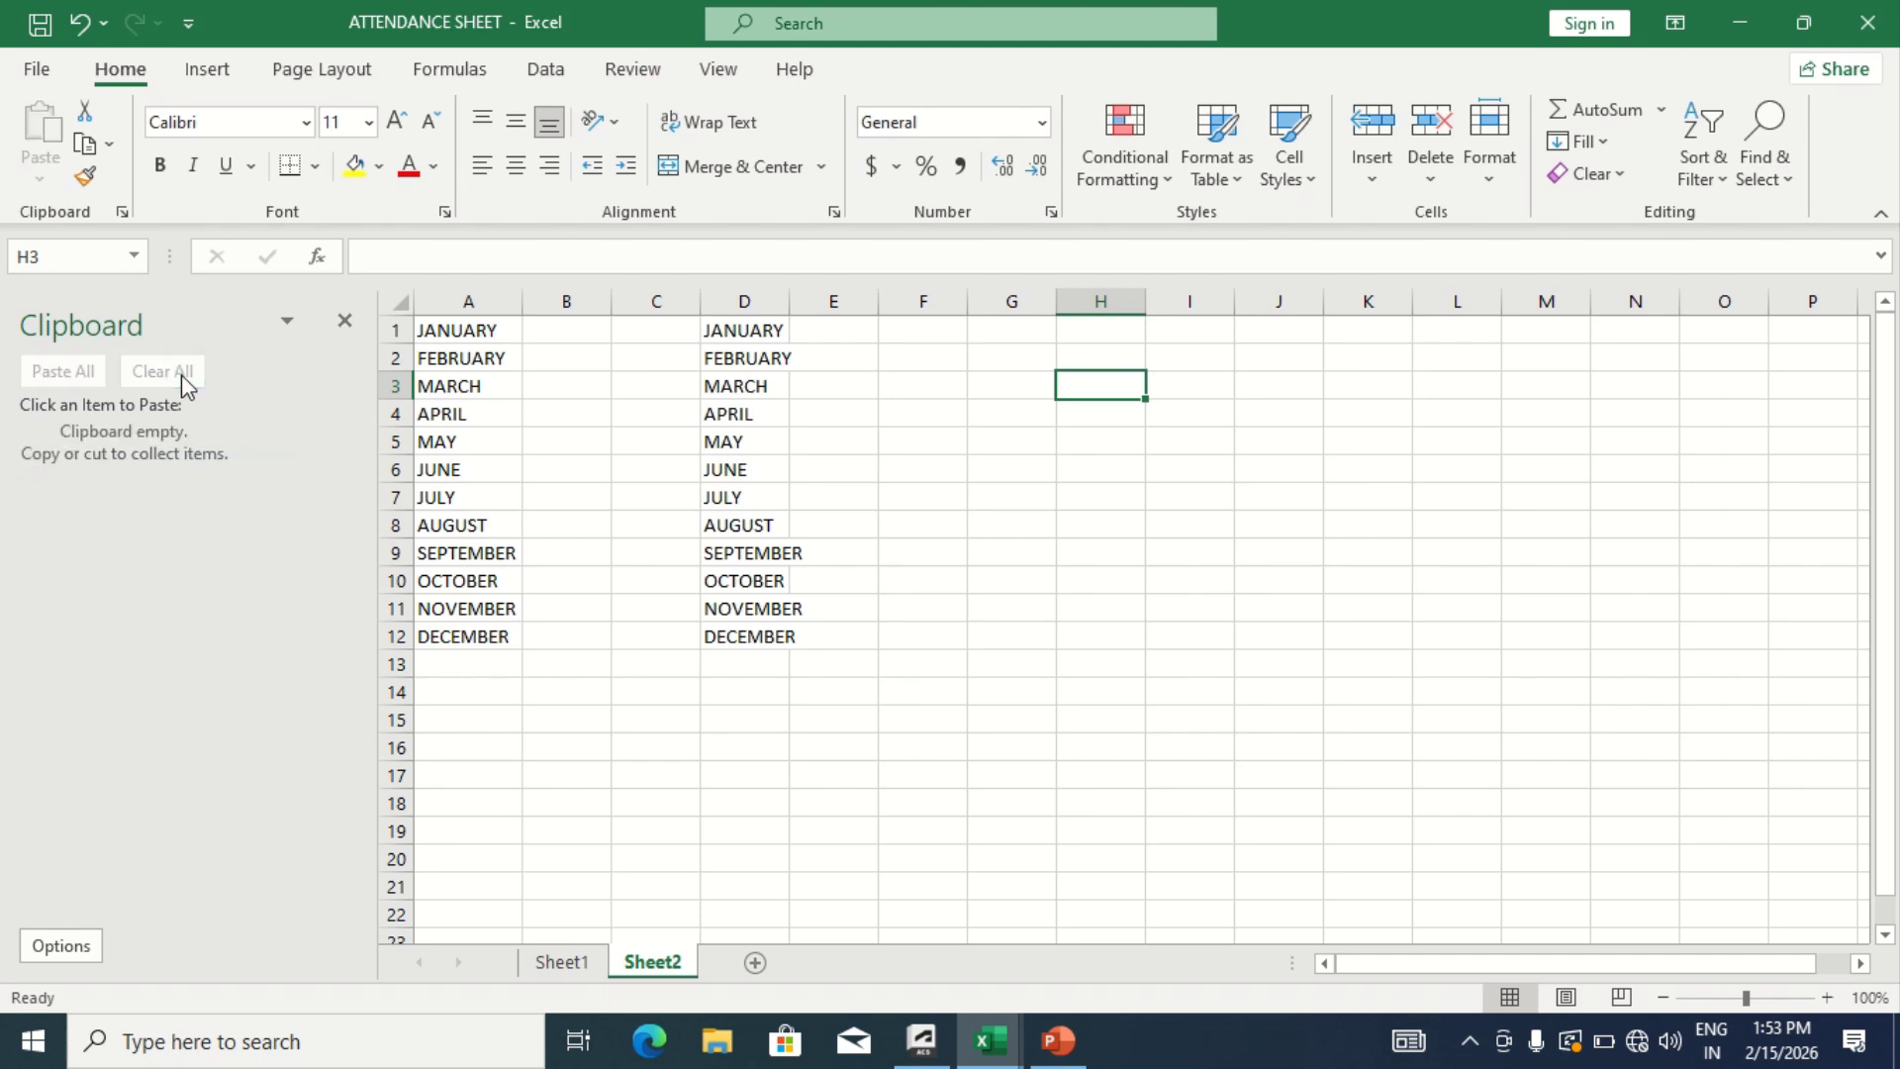
left_click(343, 320)
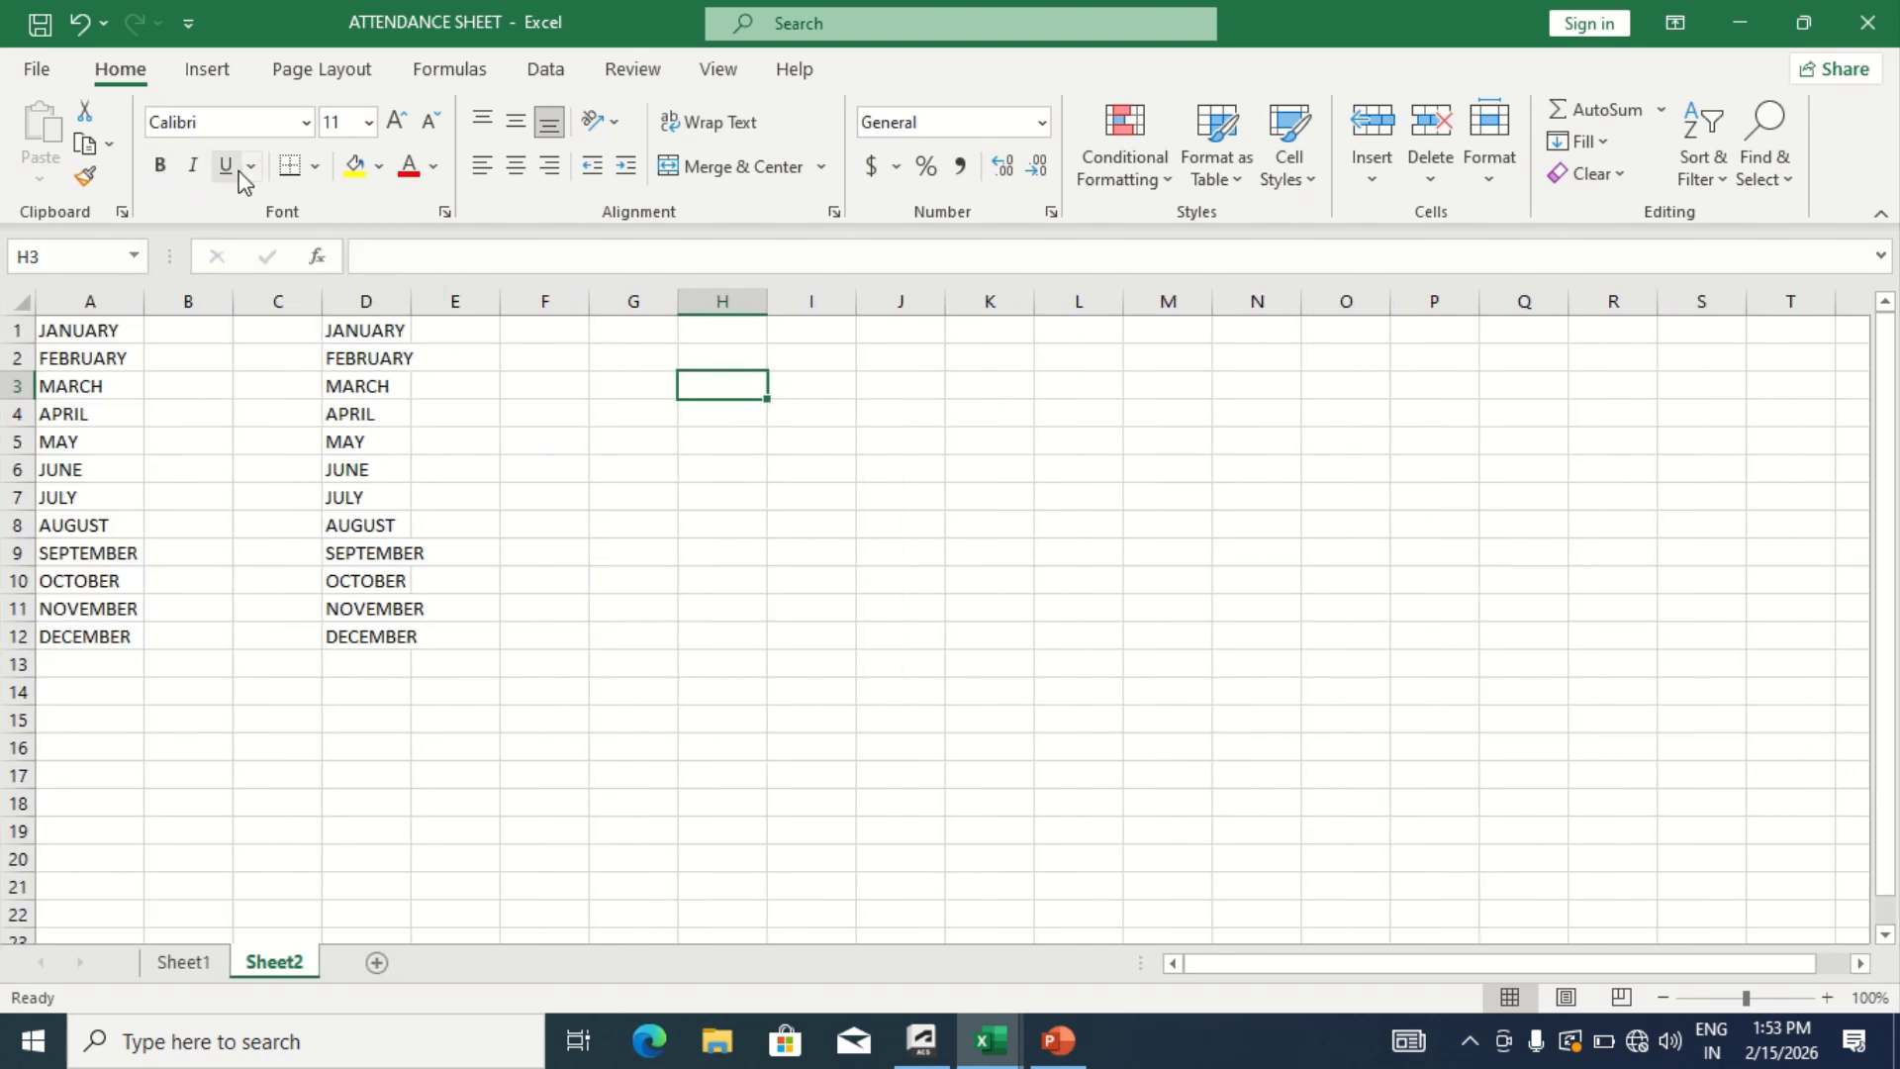
Select the month list in D1:D12 and autofit column D to its contents
left_click(367, 324)
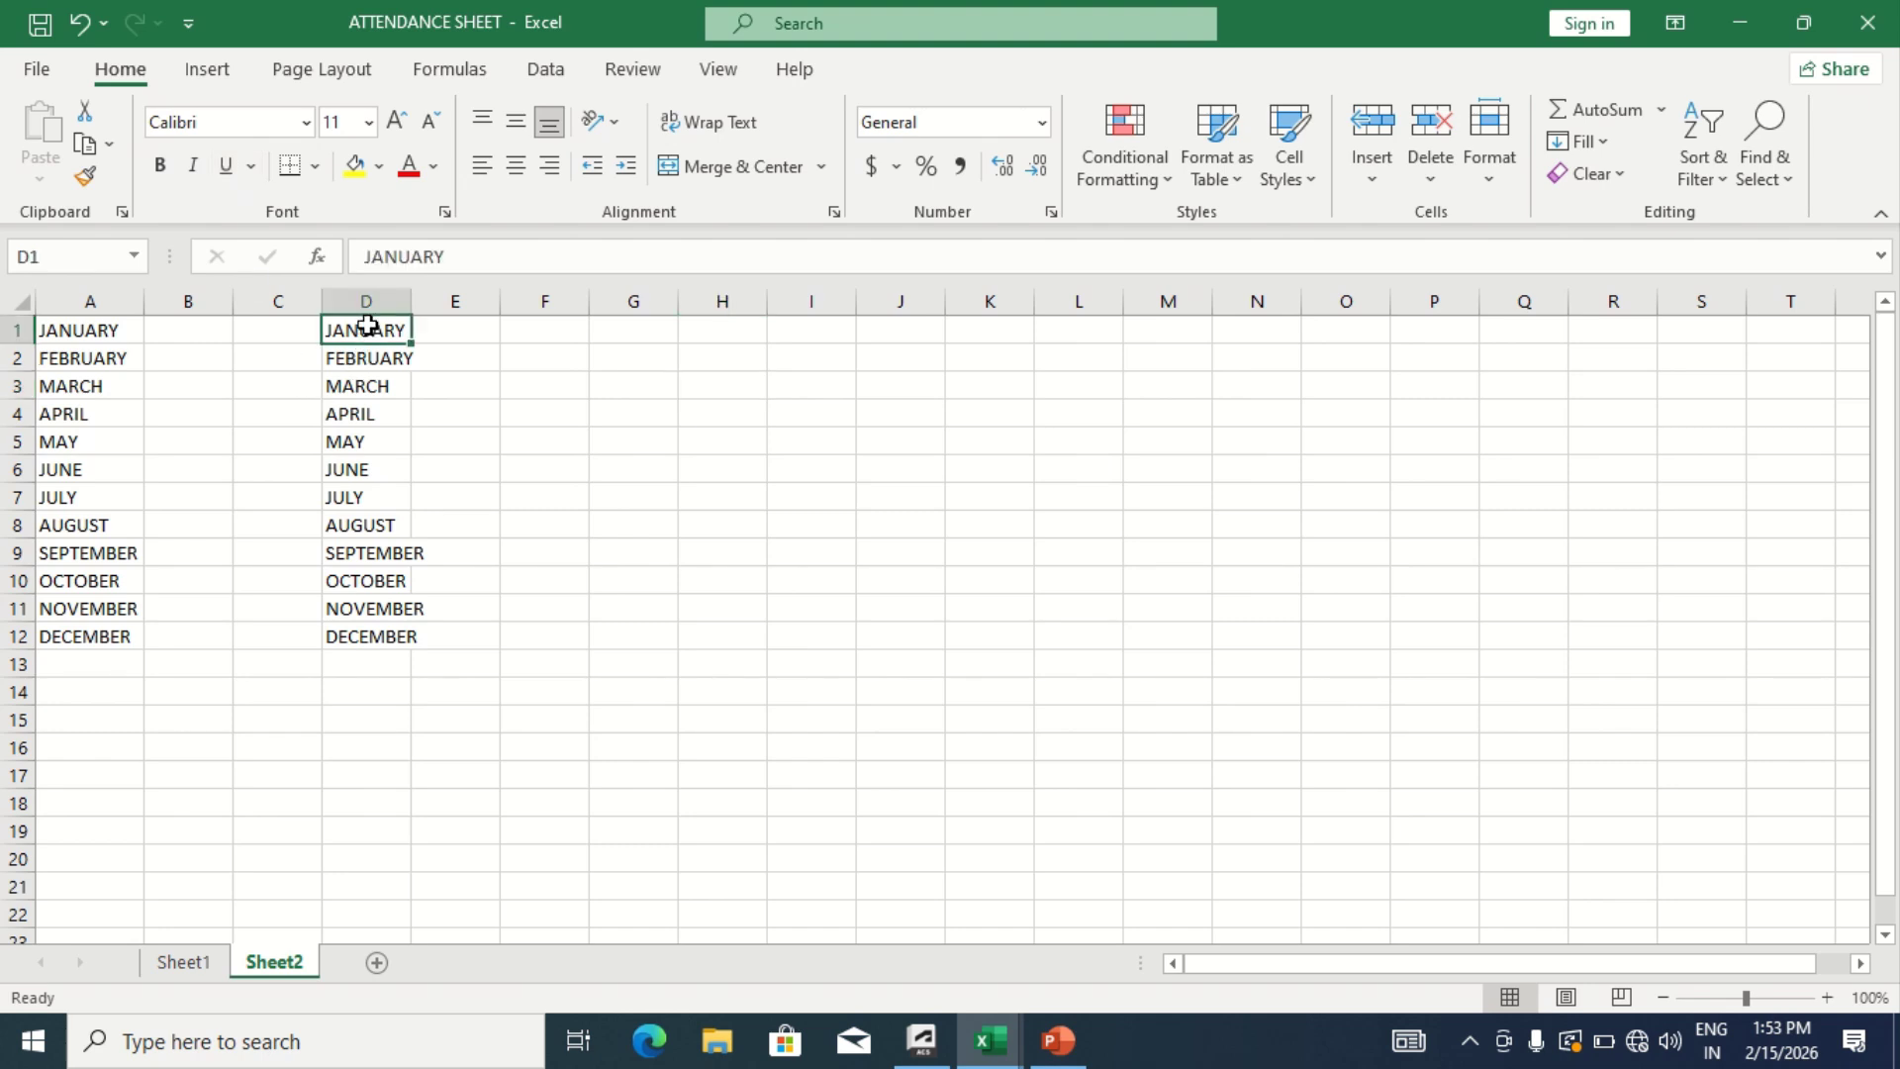
key("ctrl+v")
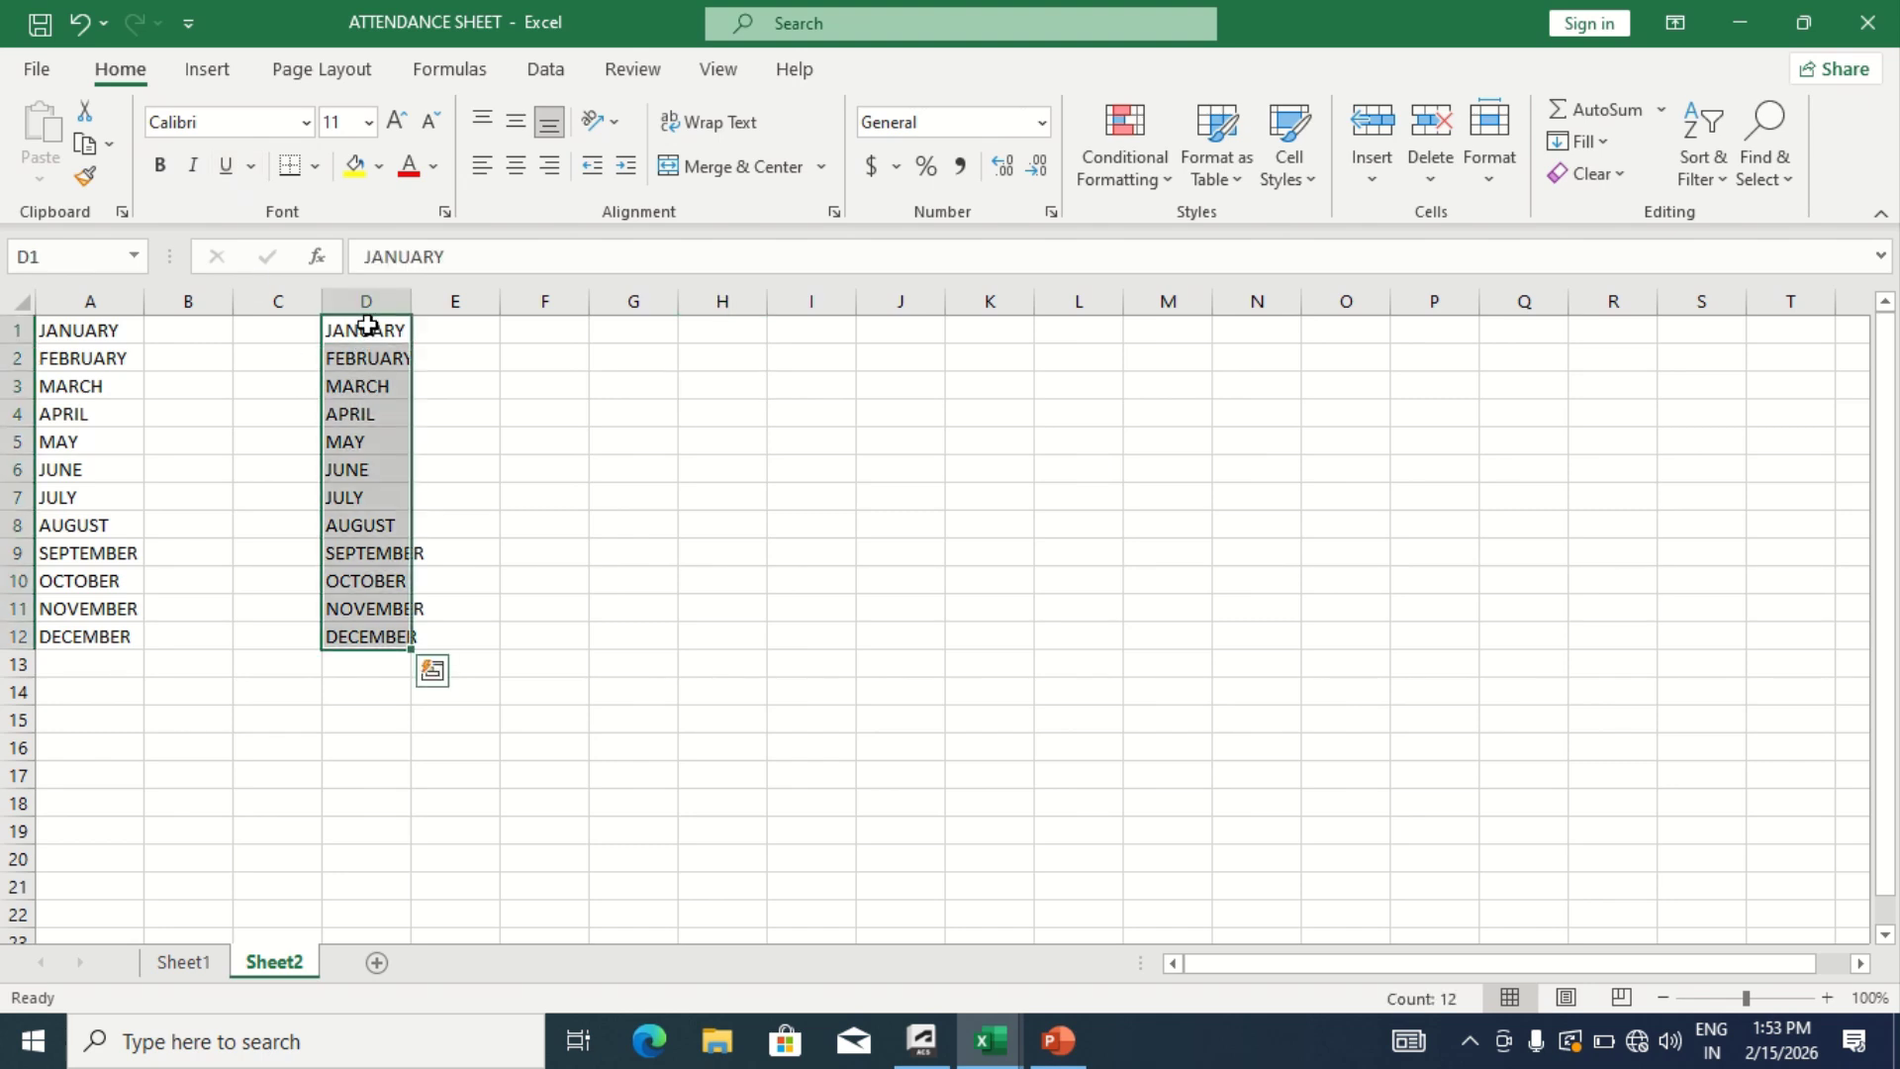
double_click(410, 295)
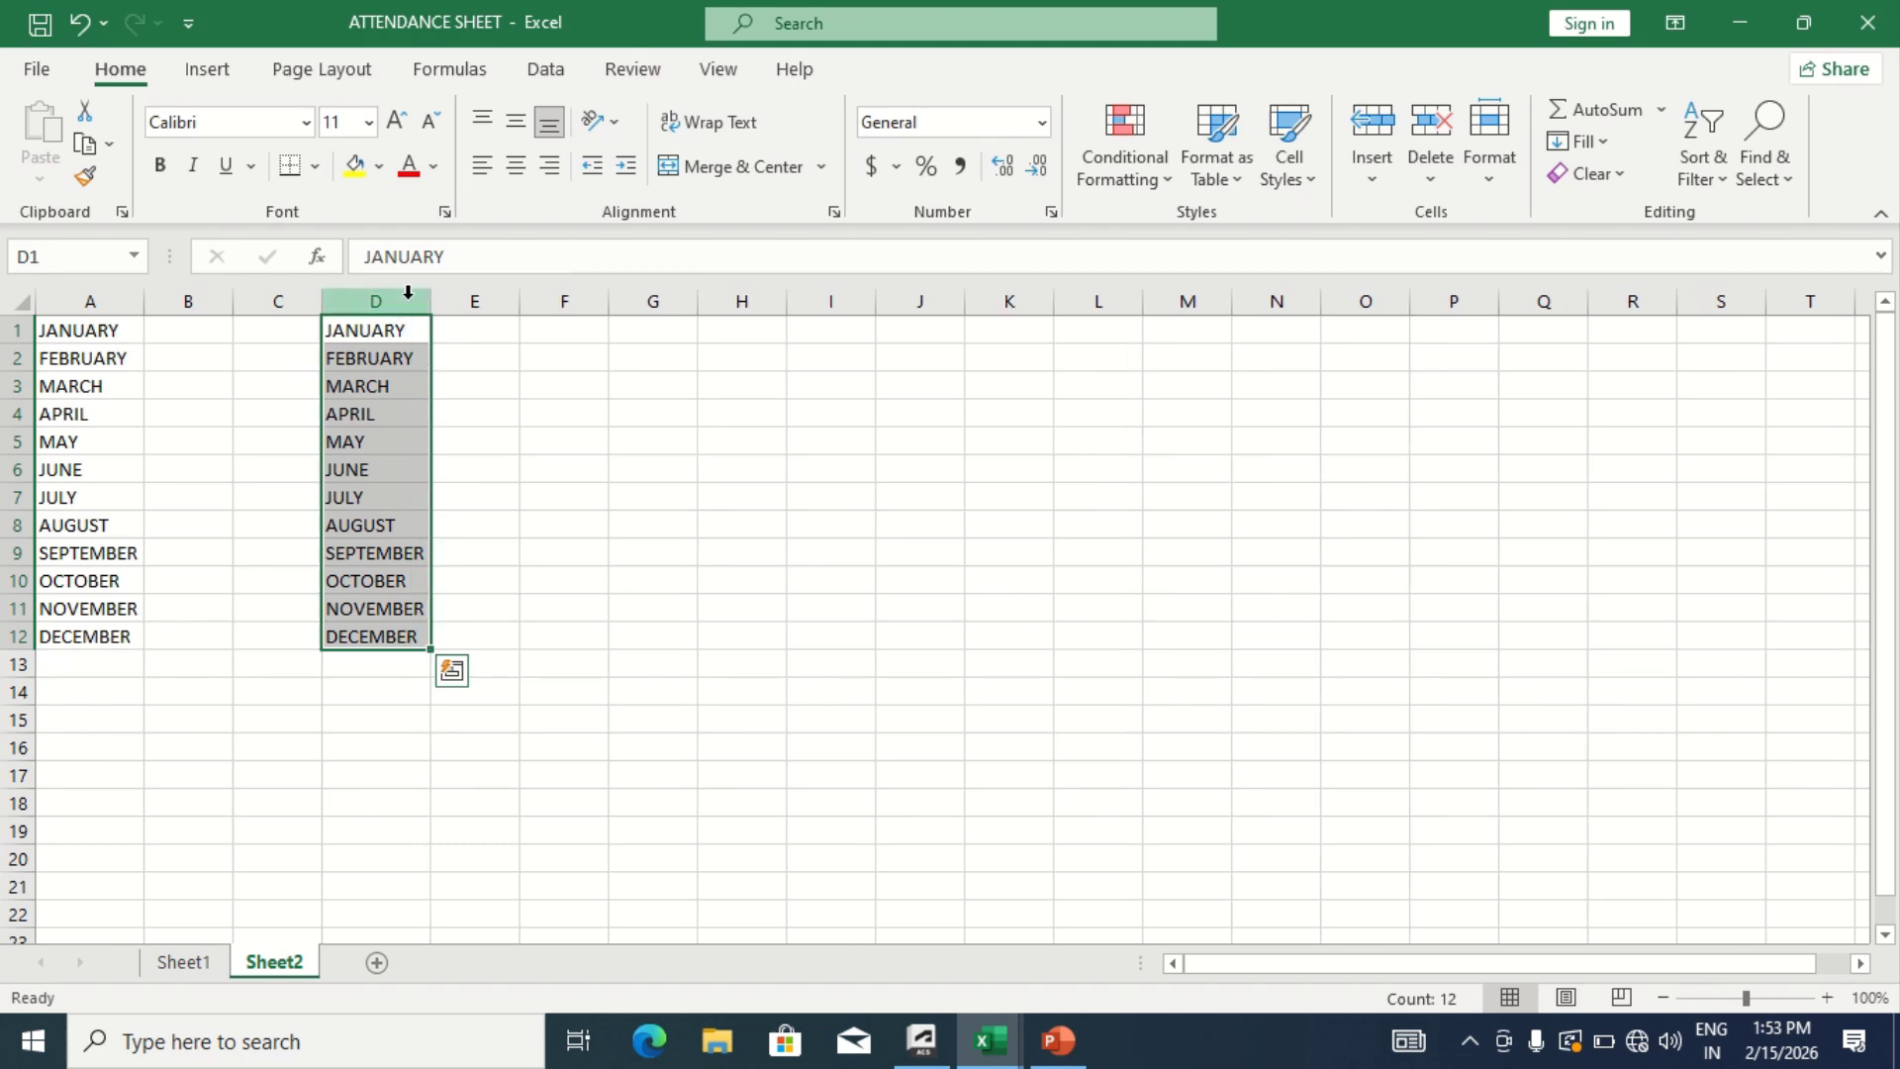
Format the month names in D1:D12 as bold, italic and underlined
key("ctrl+b")
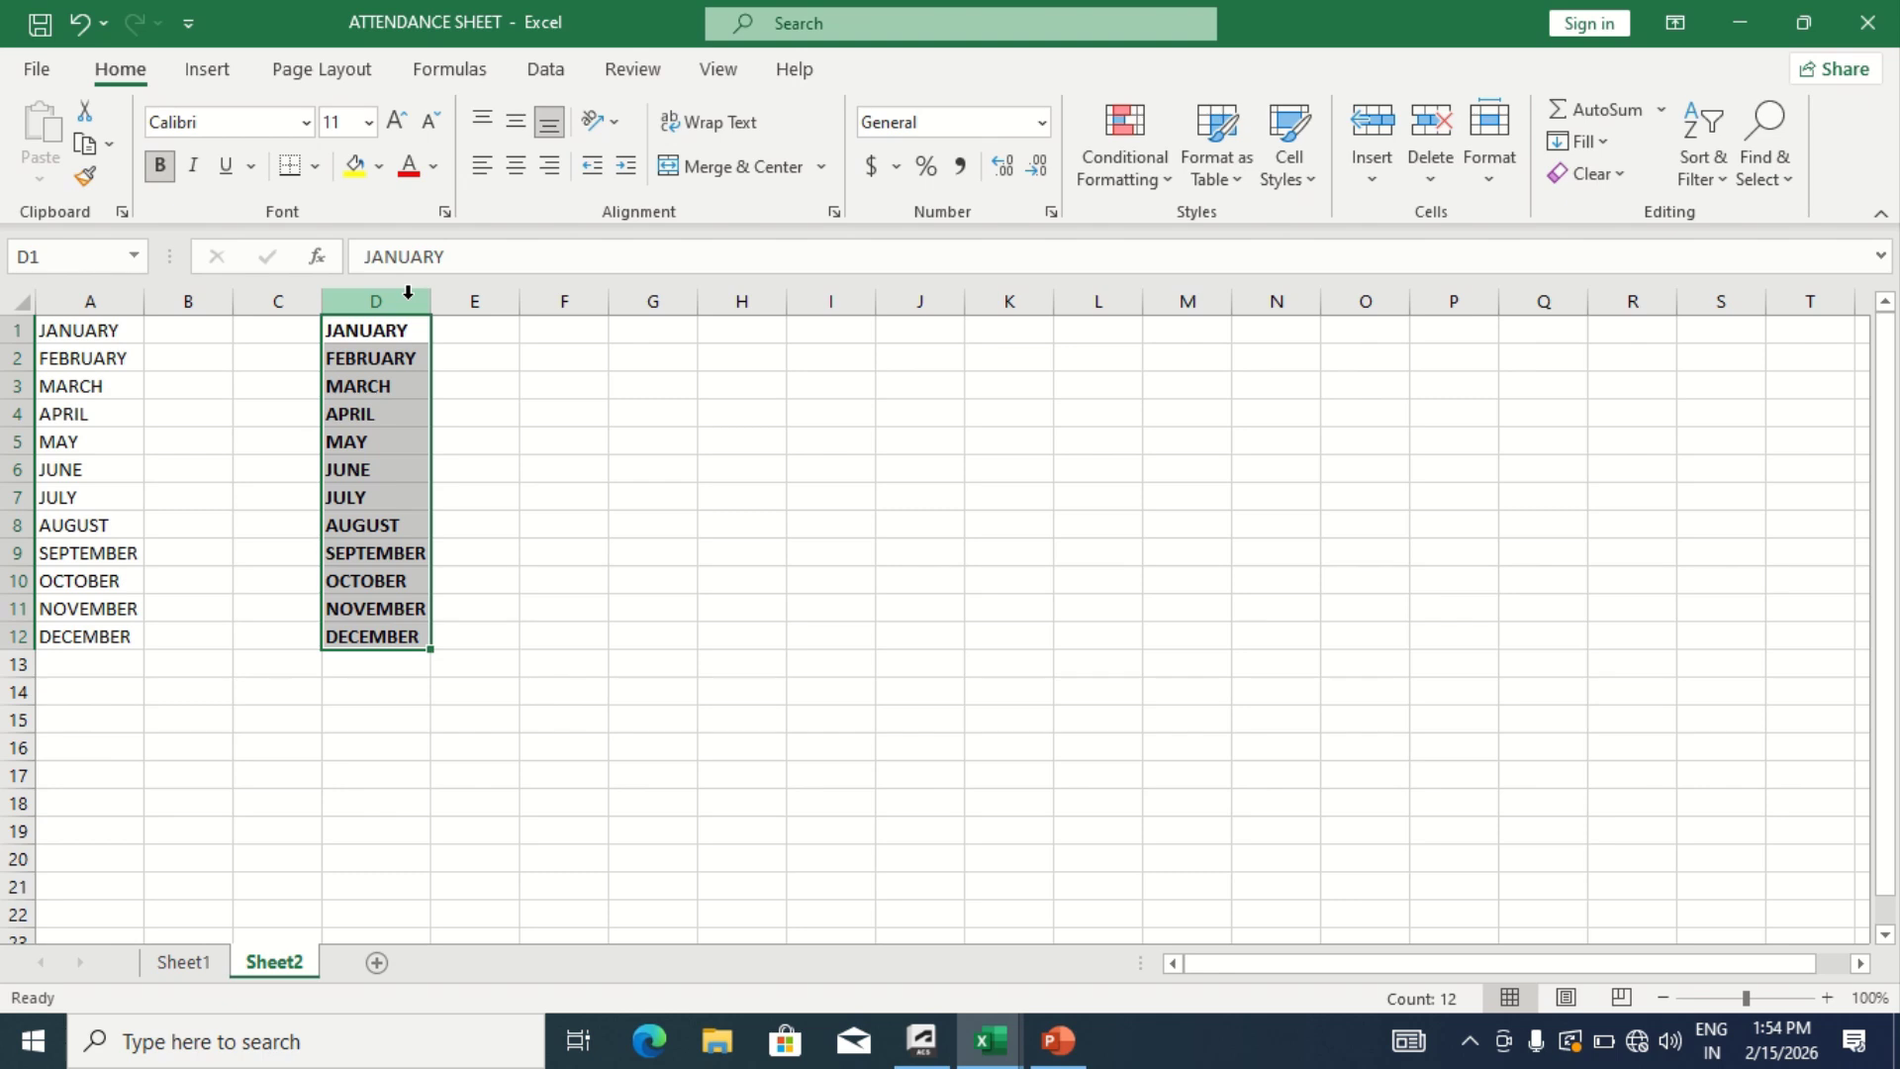
key("ctrl+i")
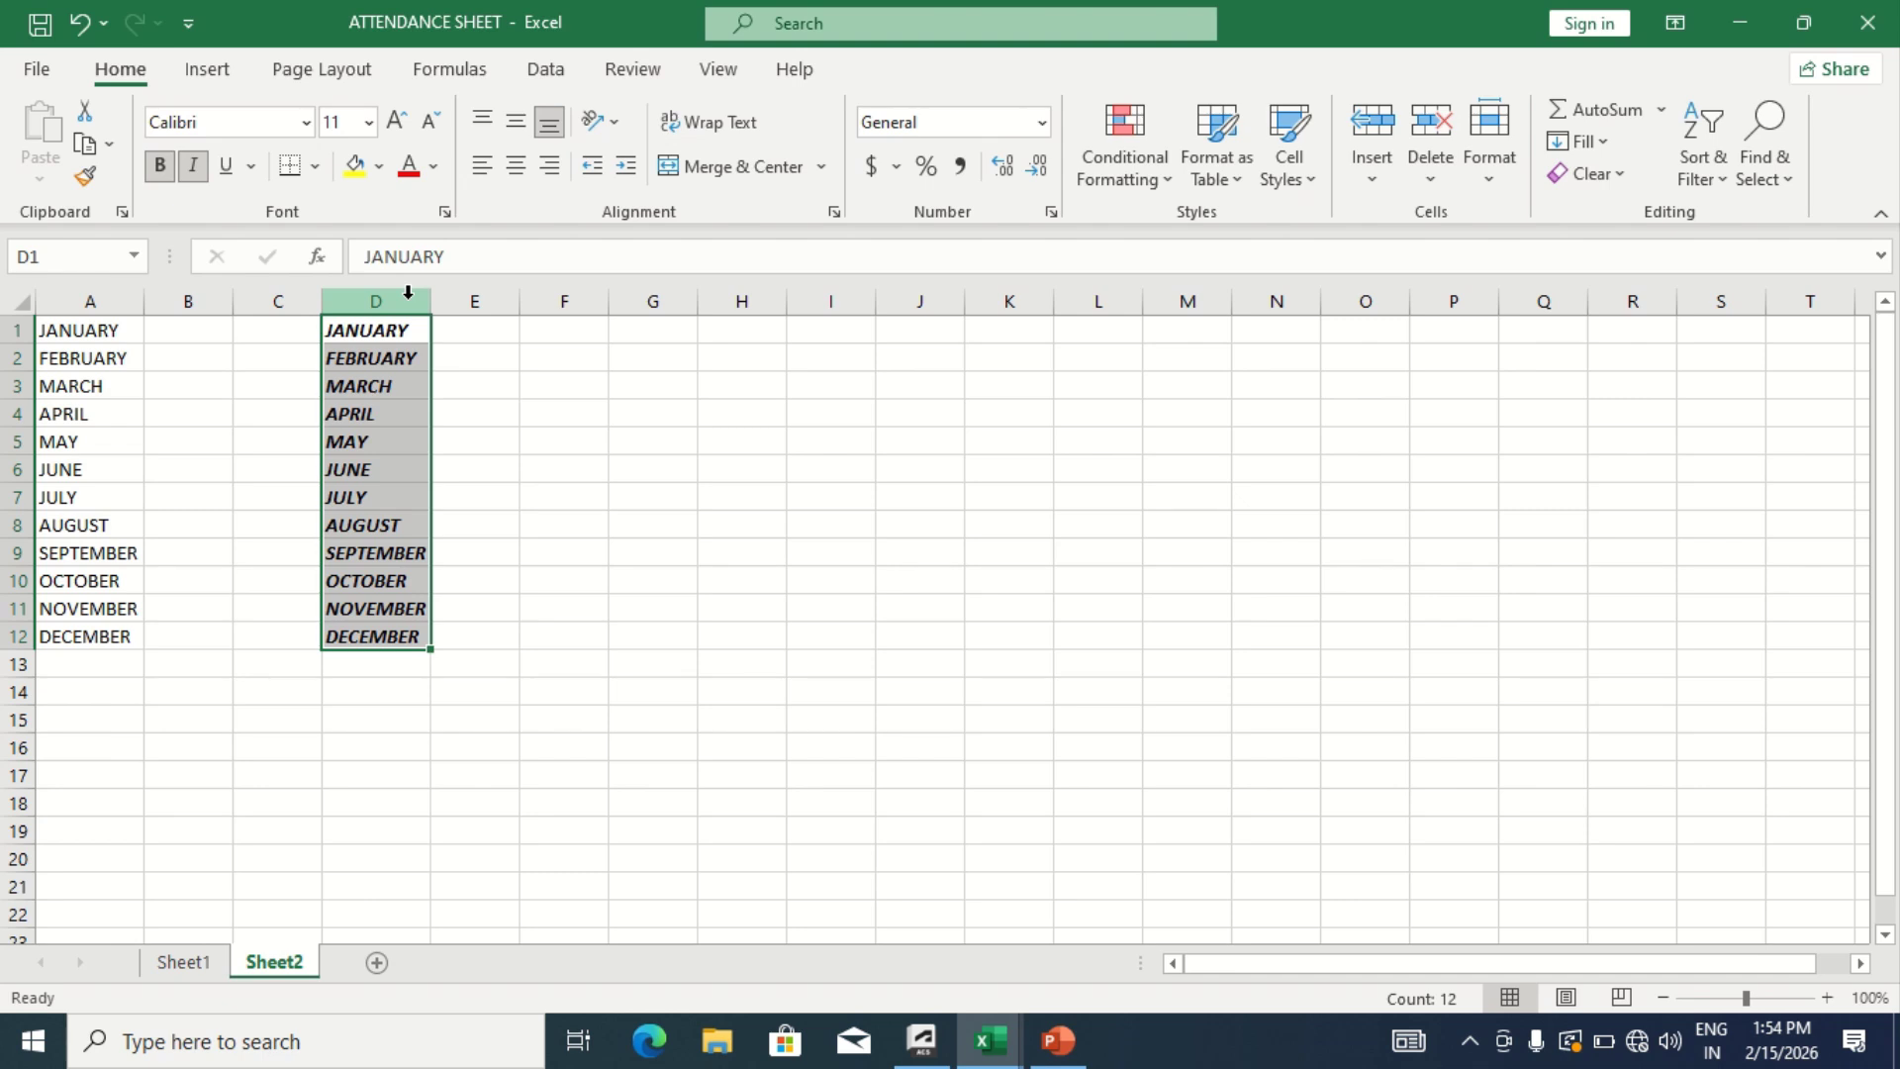
key("ctrl+u")
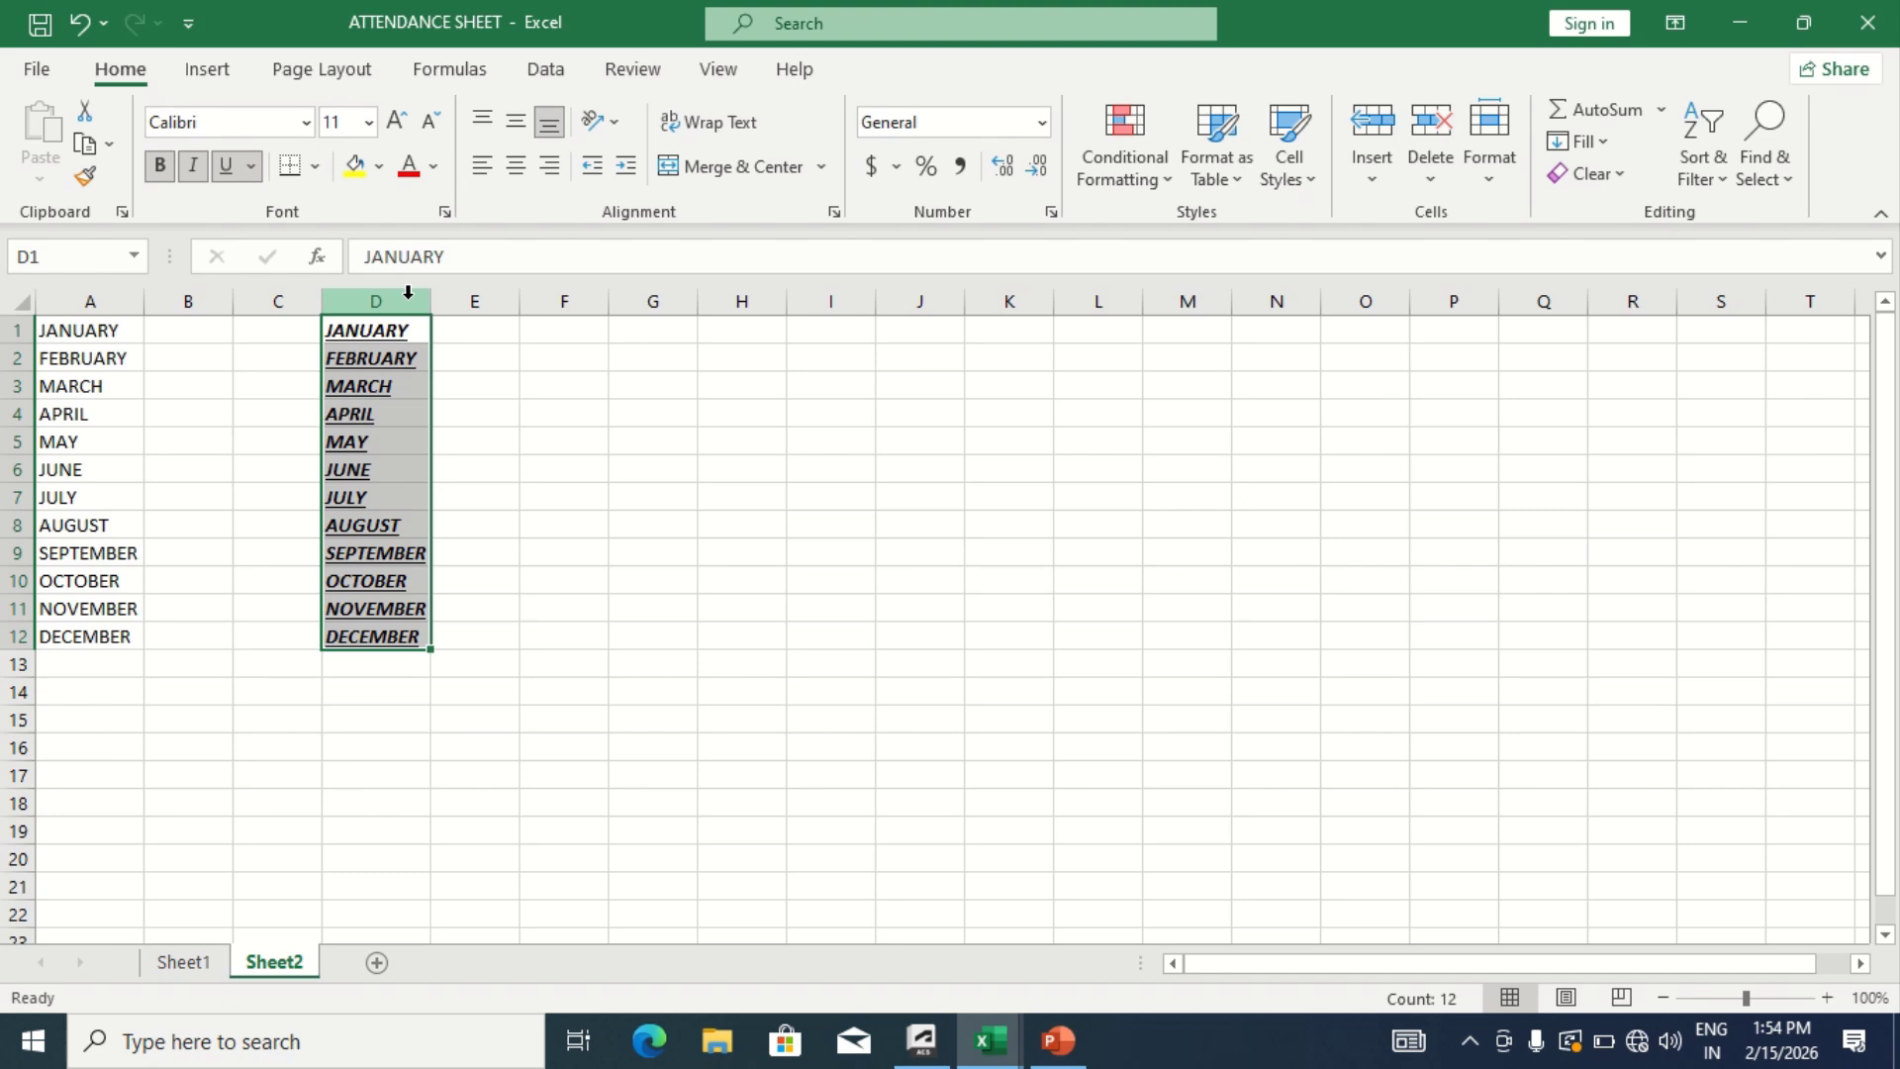
Apply Double Underline and a light green fill color to D1:D12
left_click(251, 167)
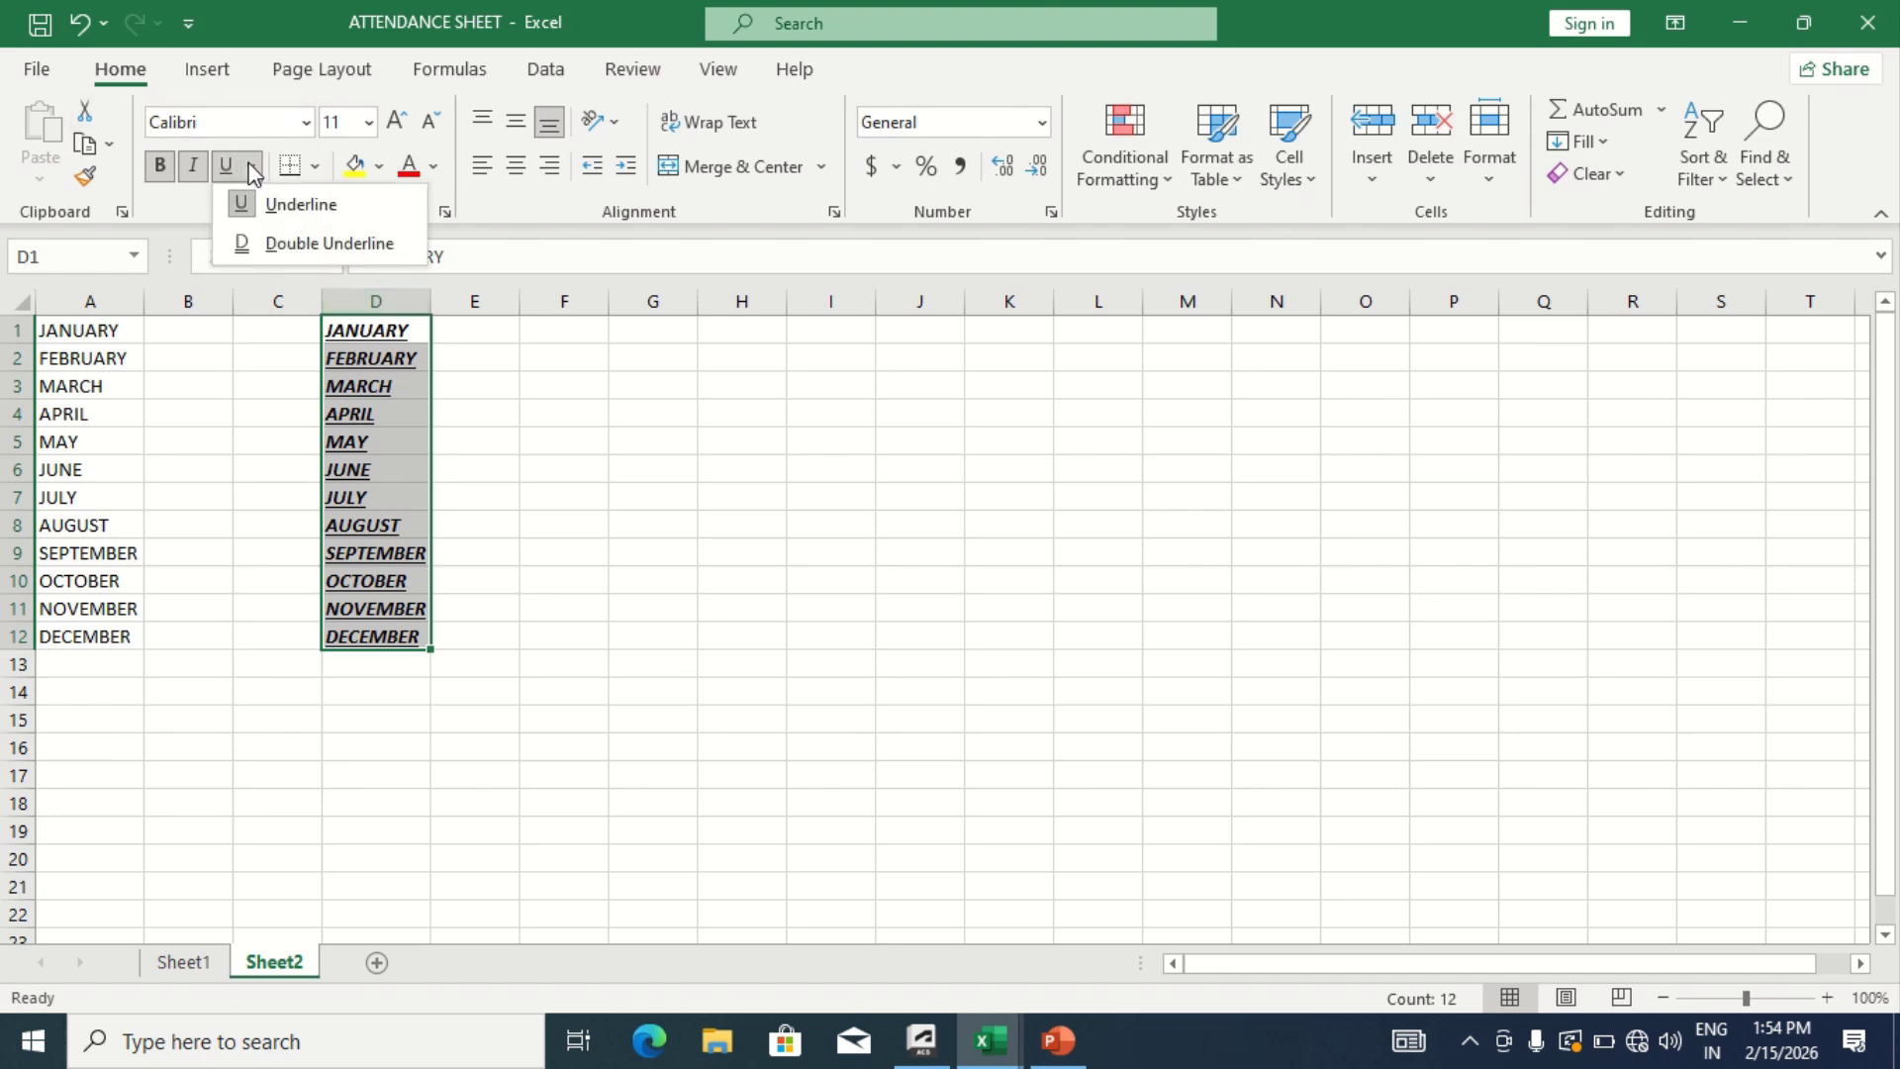
left_click(338, 246)
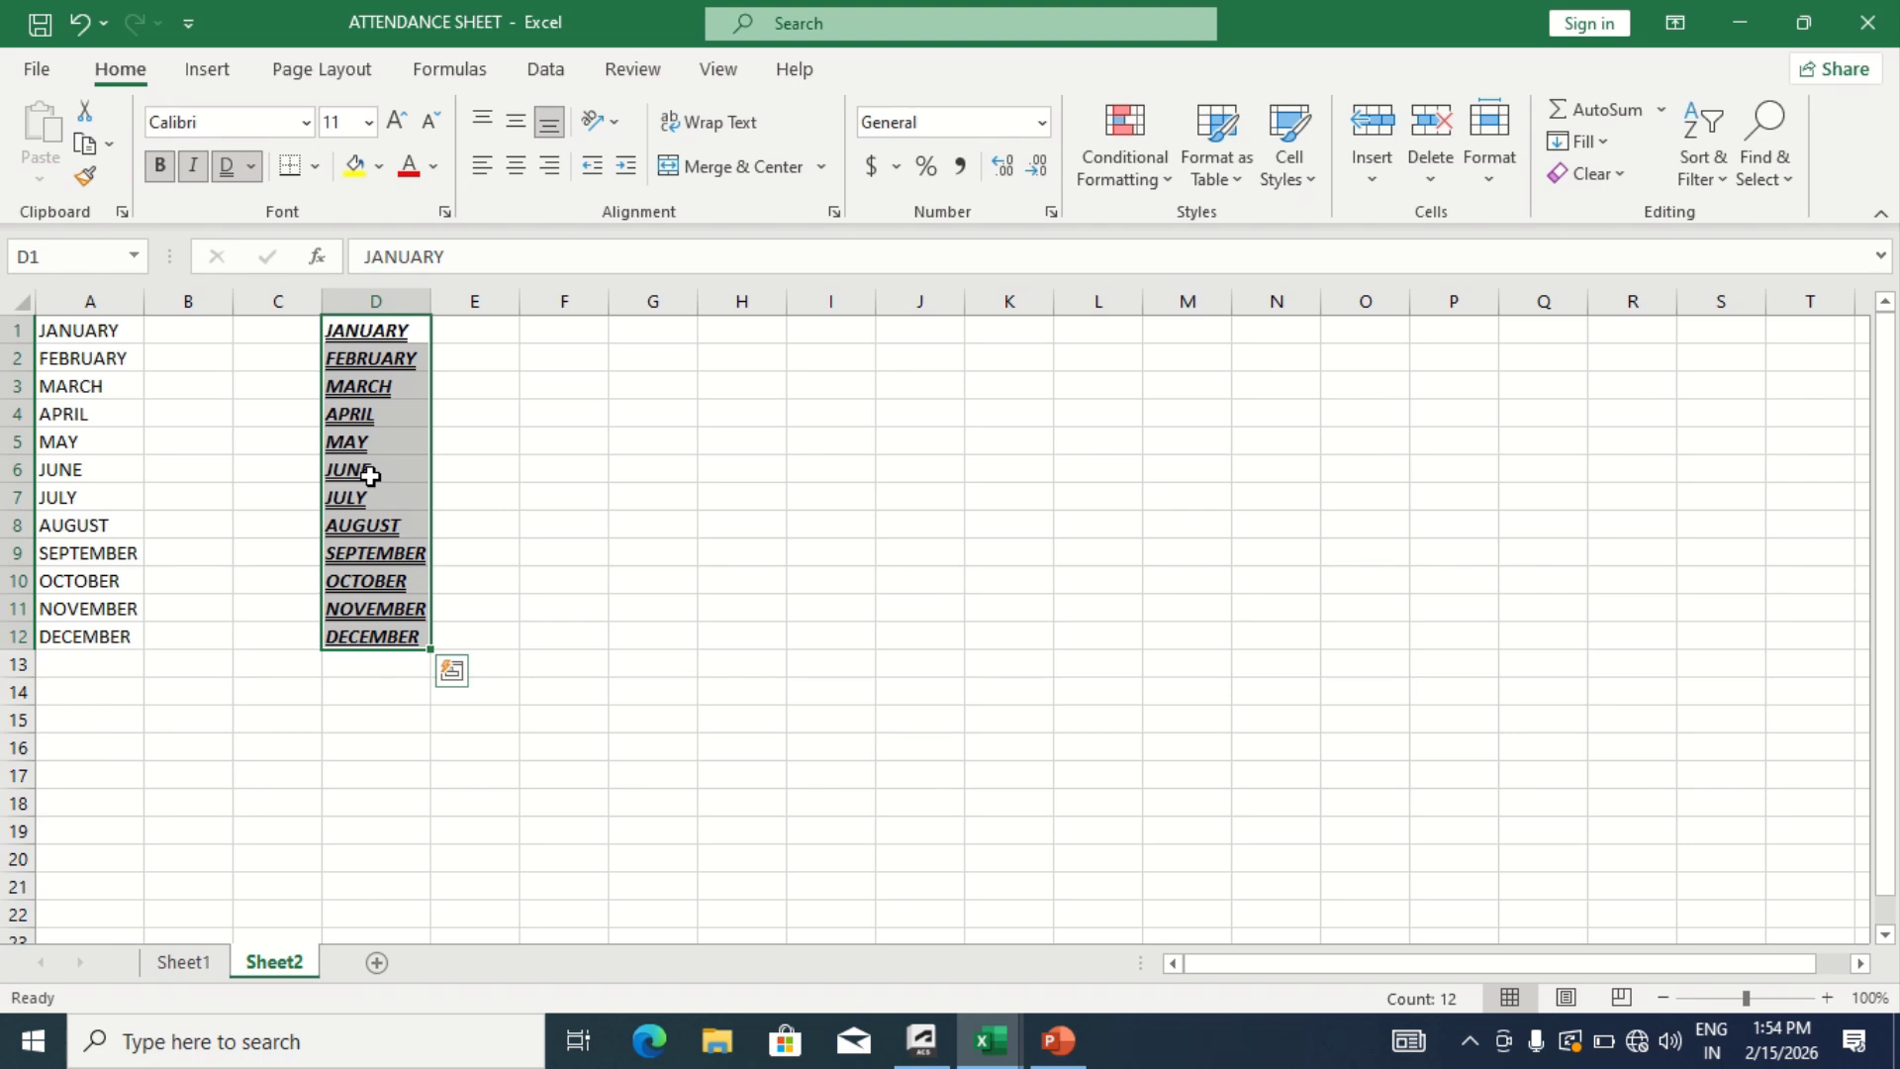
left_click(381, 168)
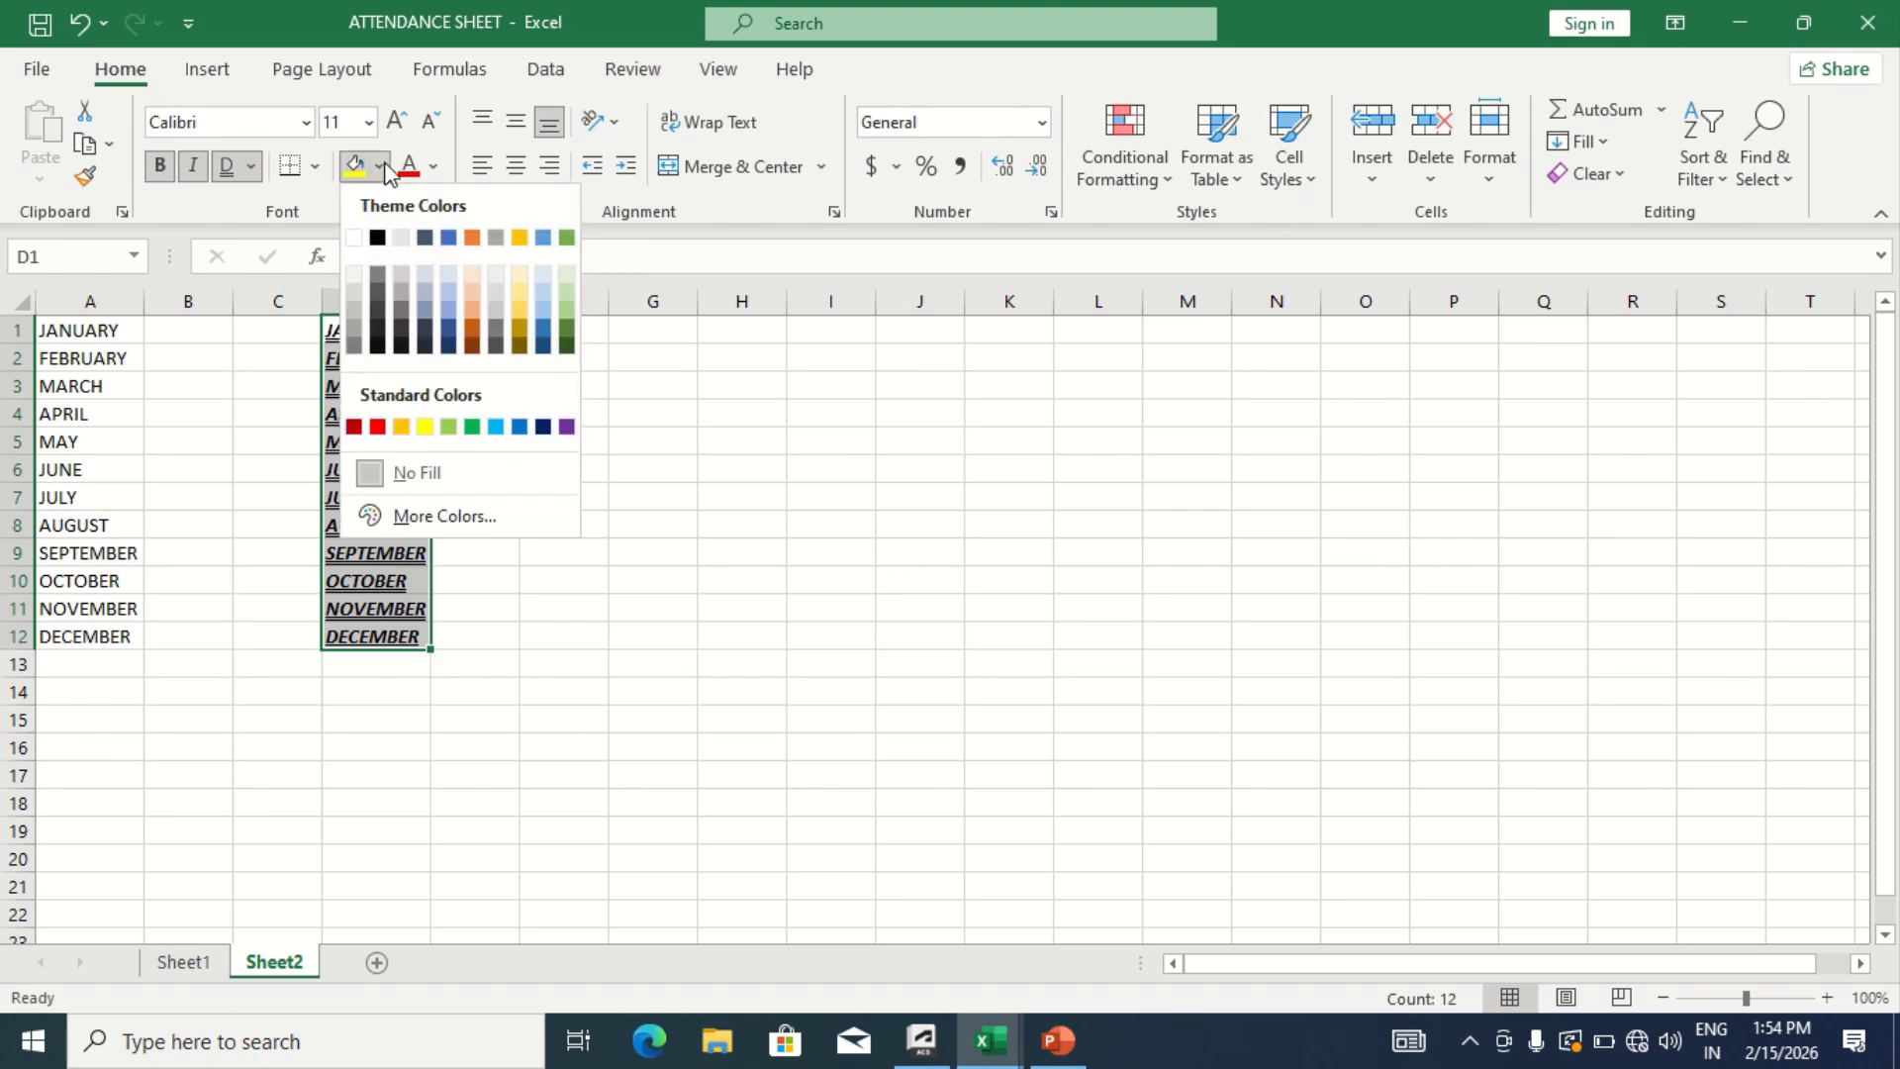
left_click(569, 303)
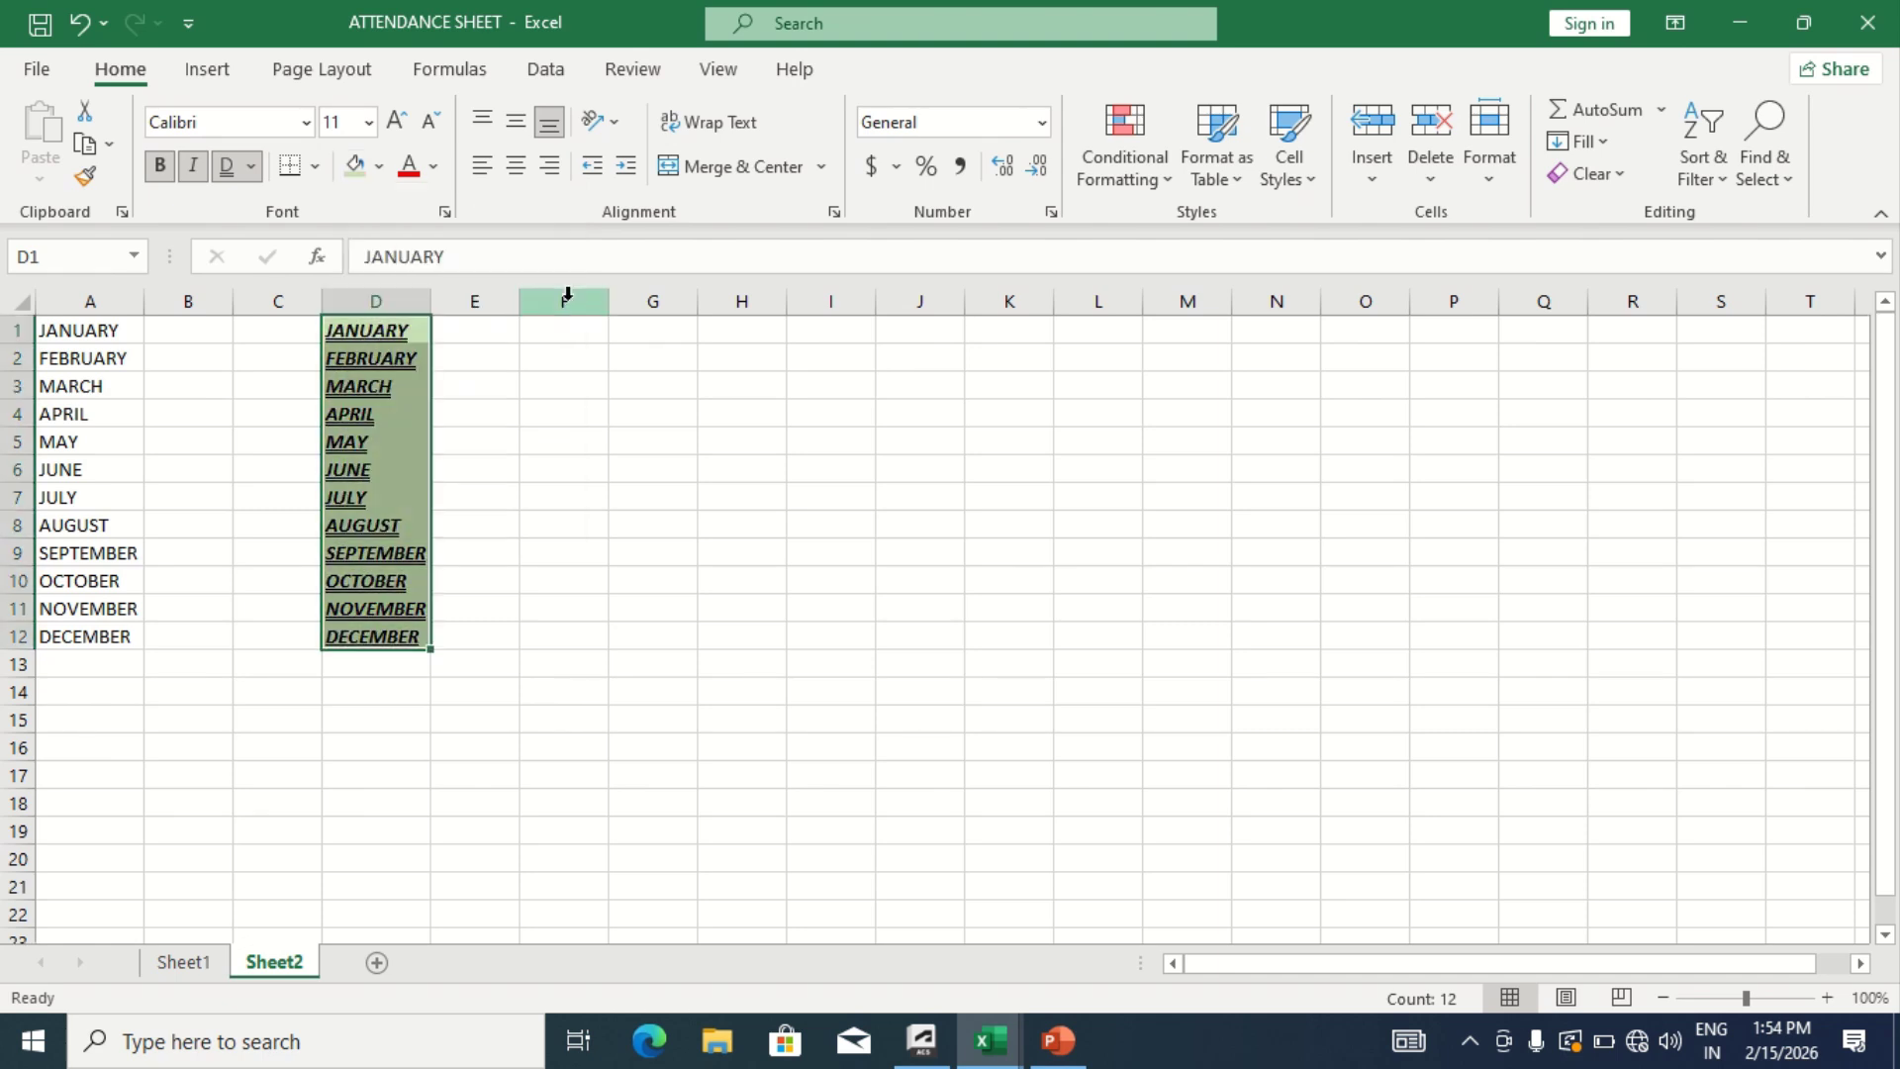
Change the font color of the month names in D1:D12 to red and deselect the range
left_click(431, 168)
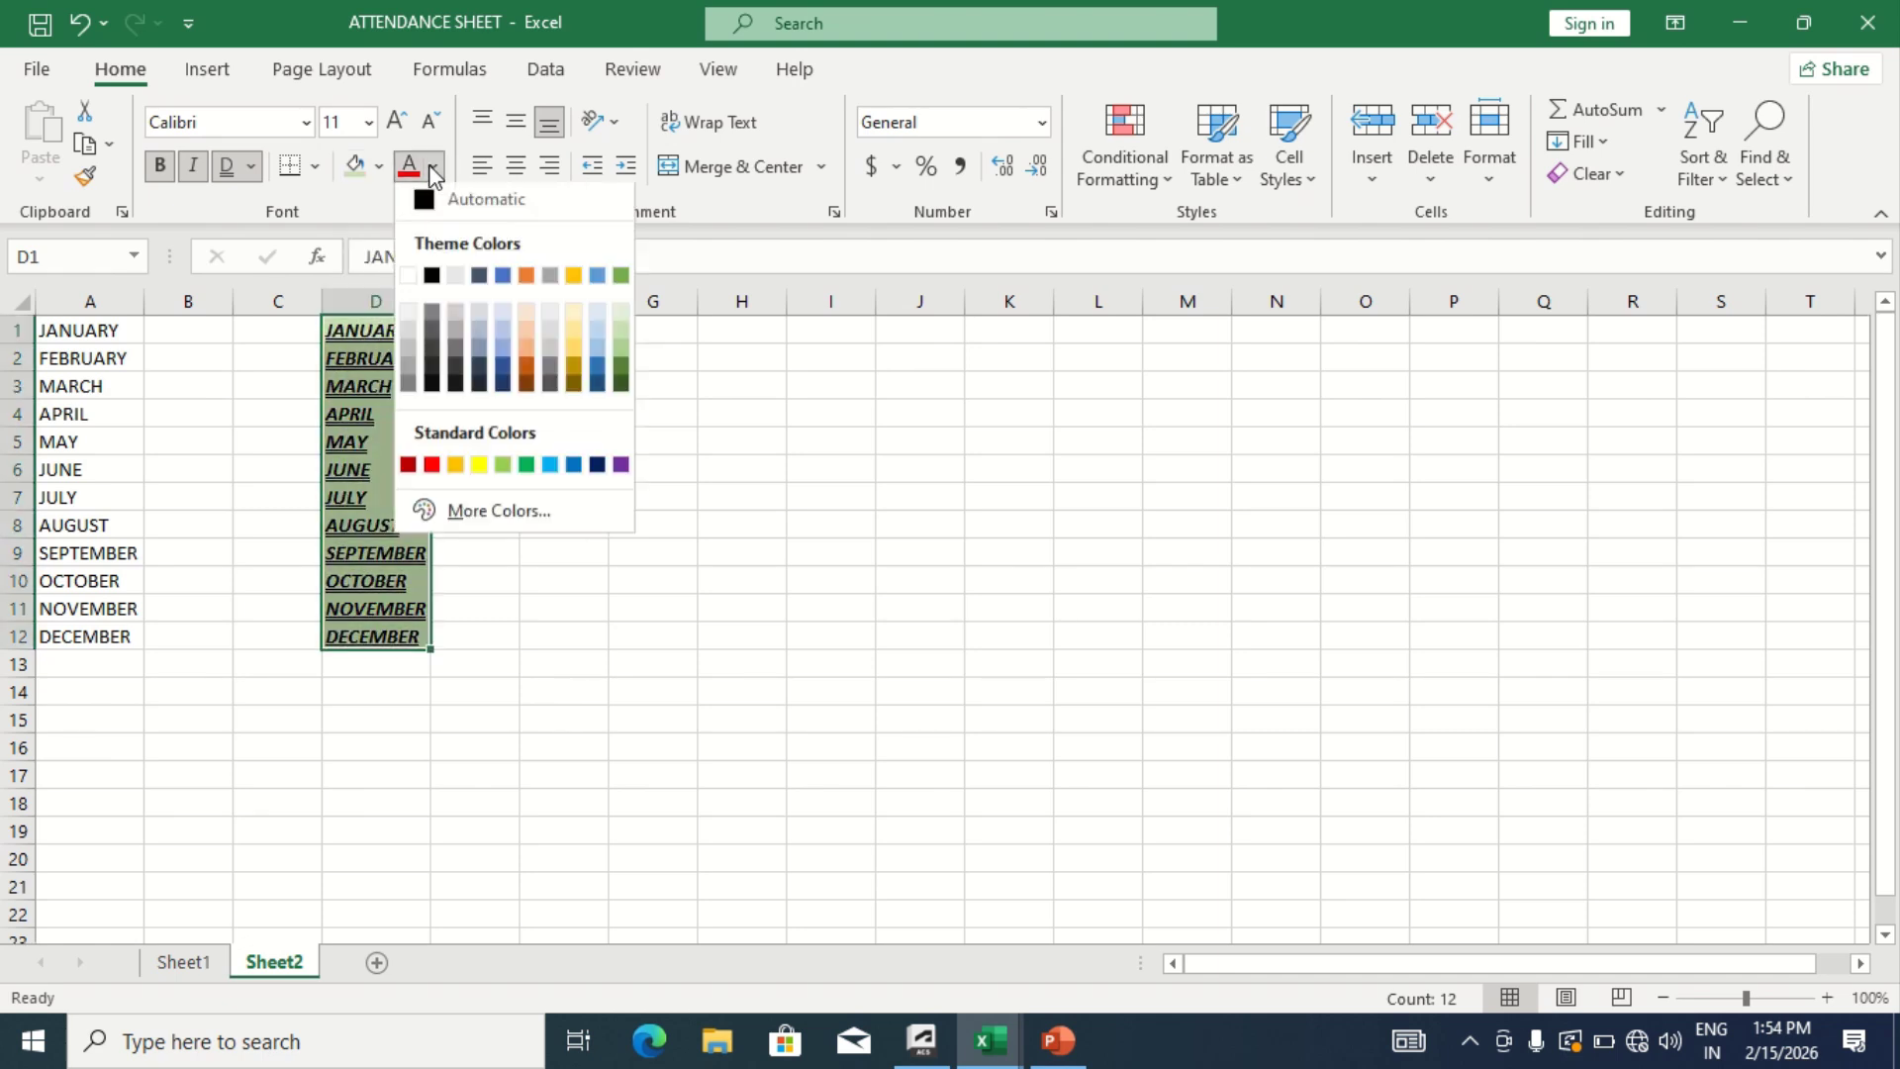
left_click(432, 470)
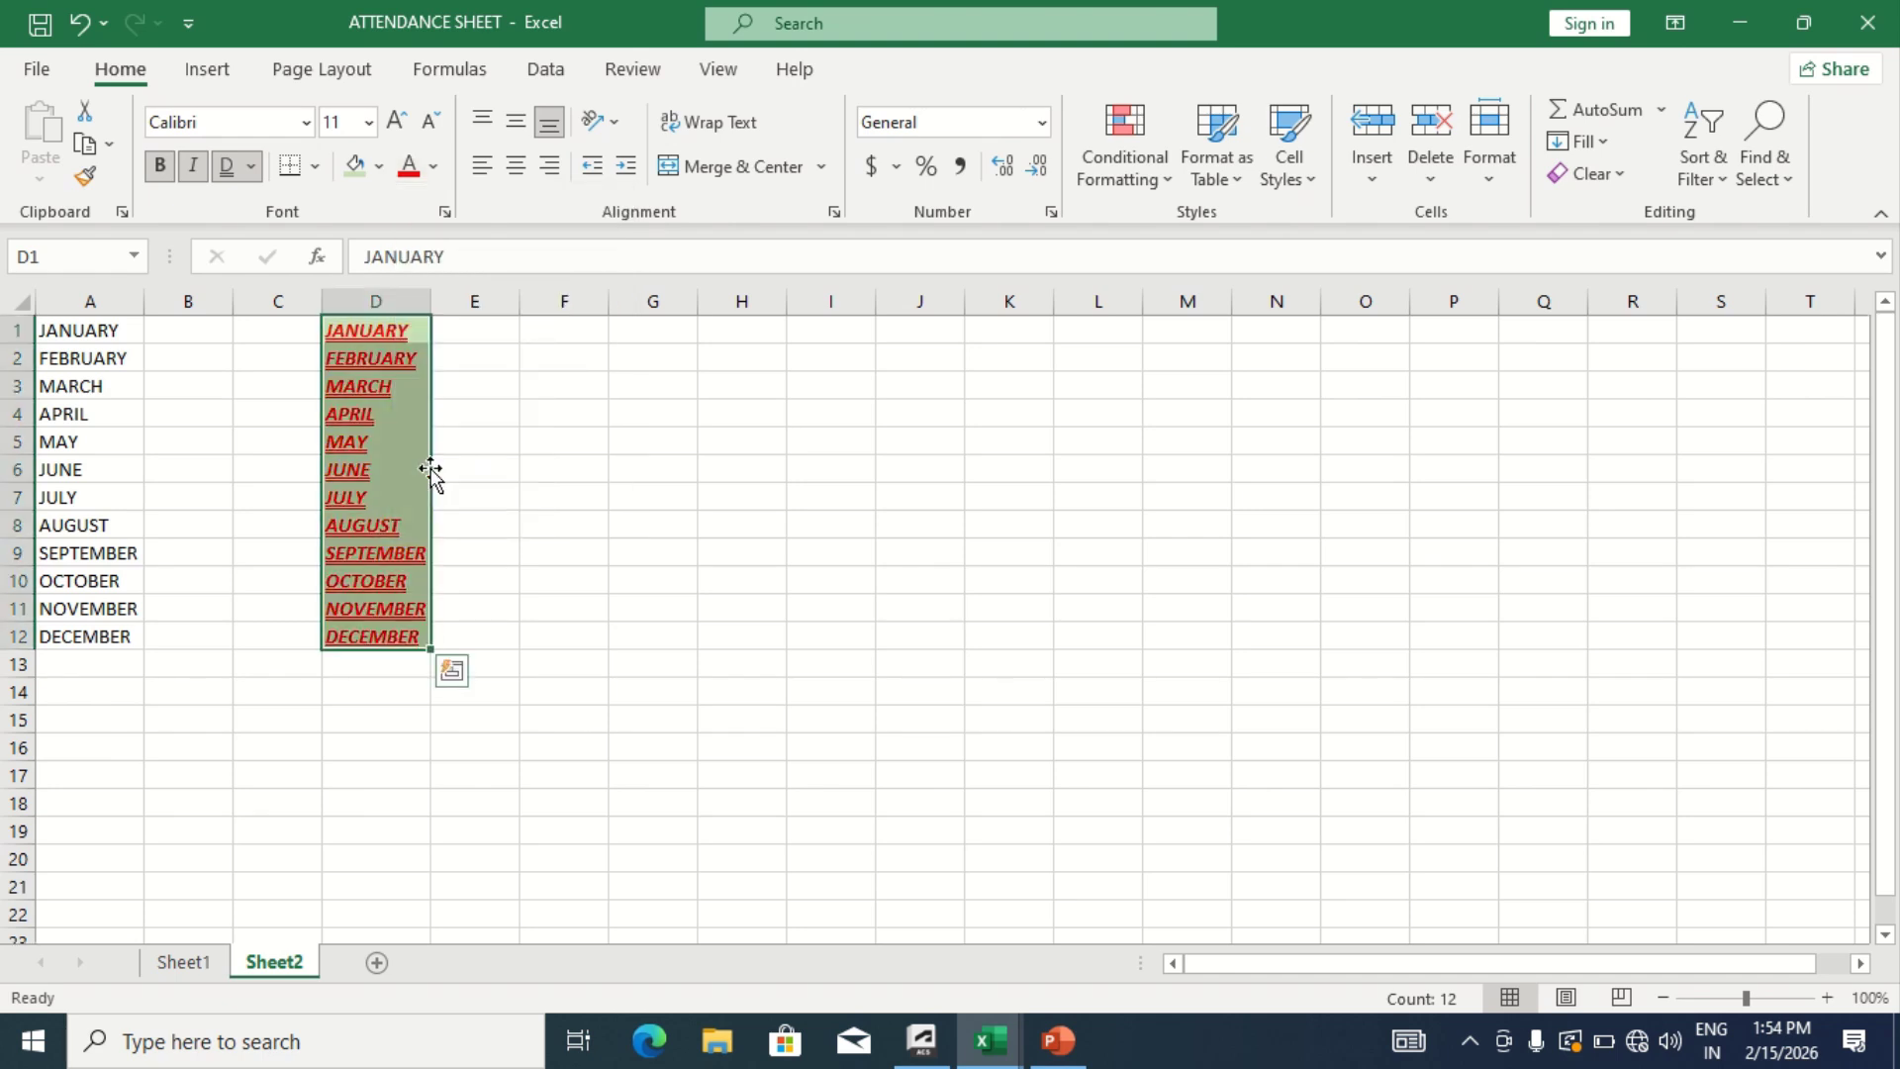
left_click(581, 445)
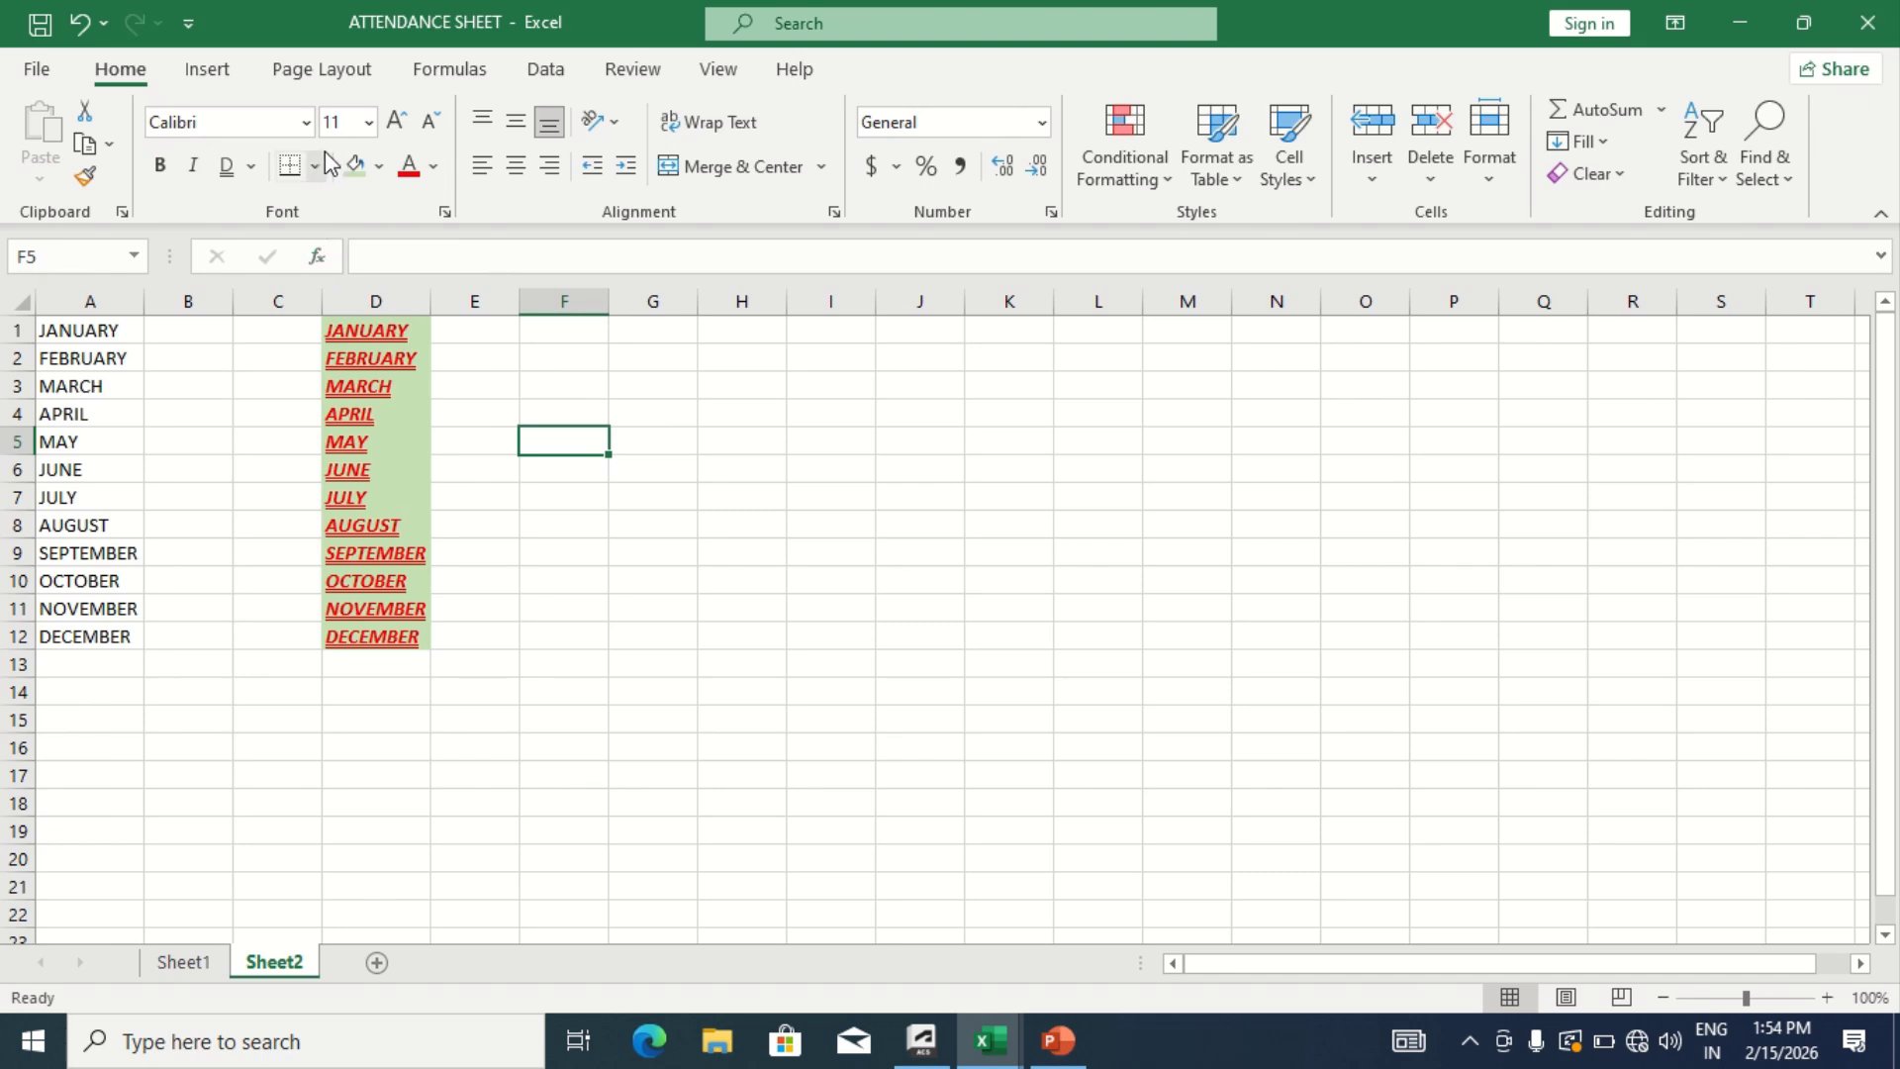
Select the month list in D1:D12 and apply All Borders to it
left_click(379, 405)
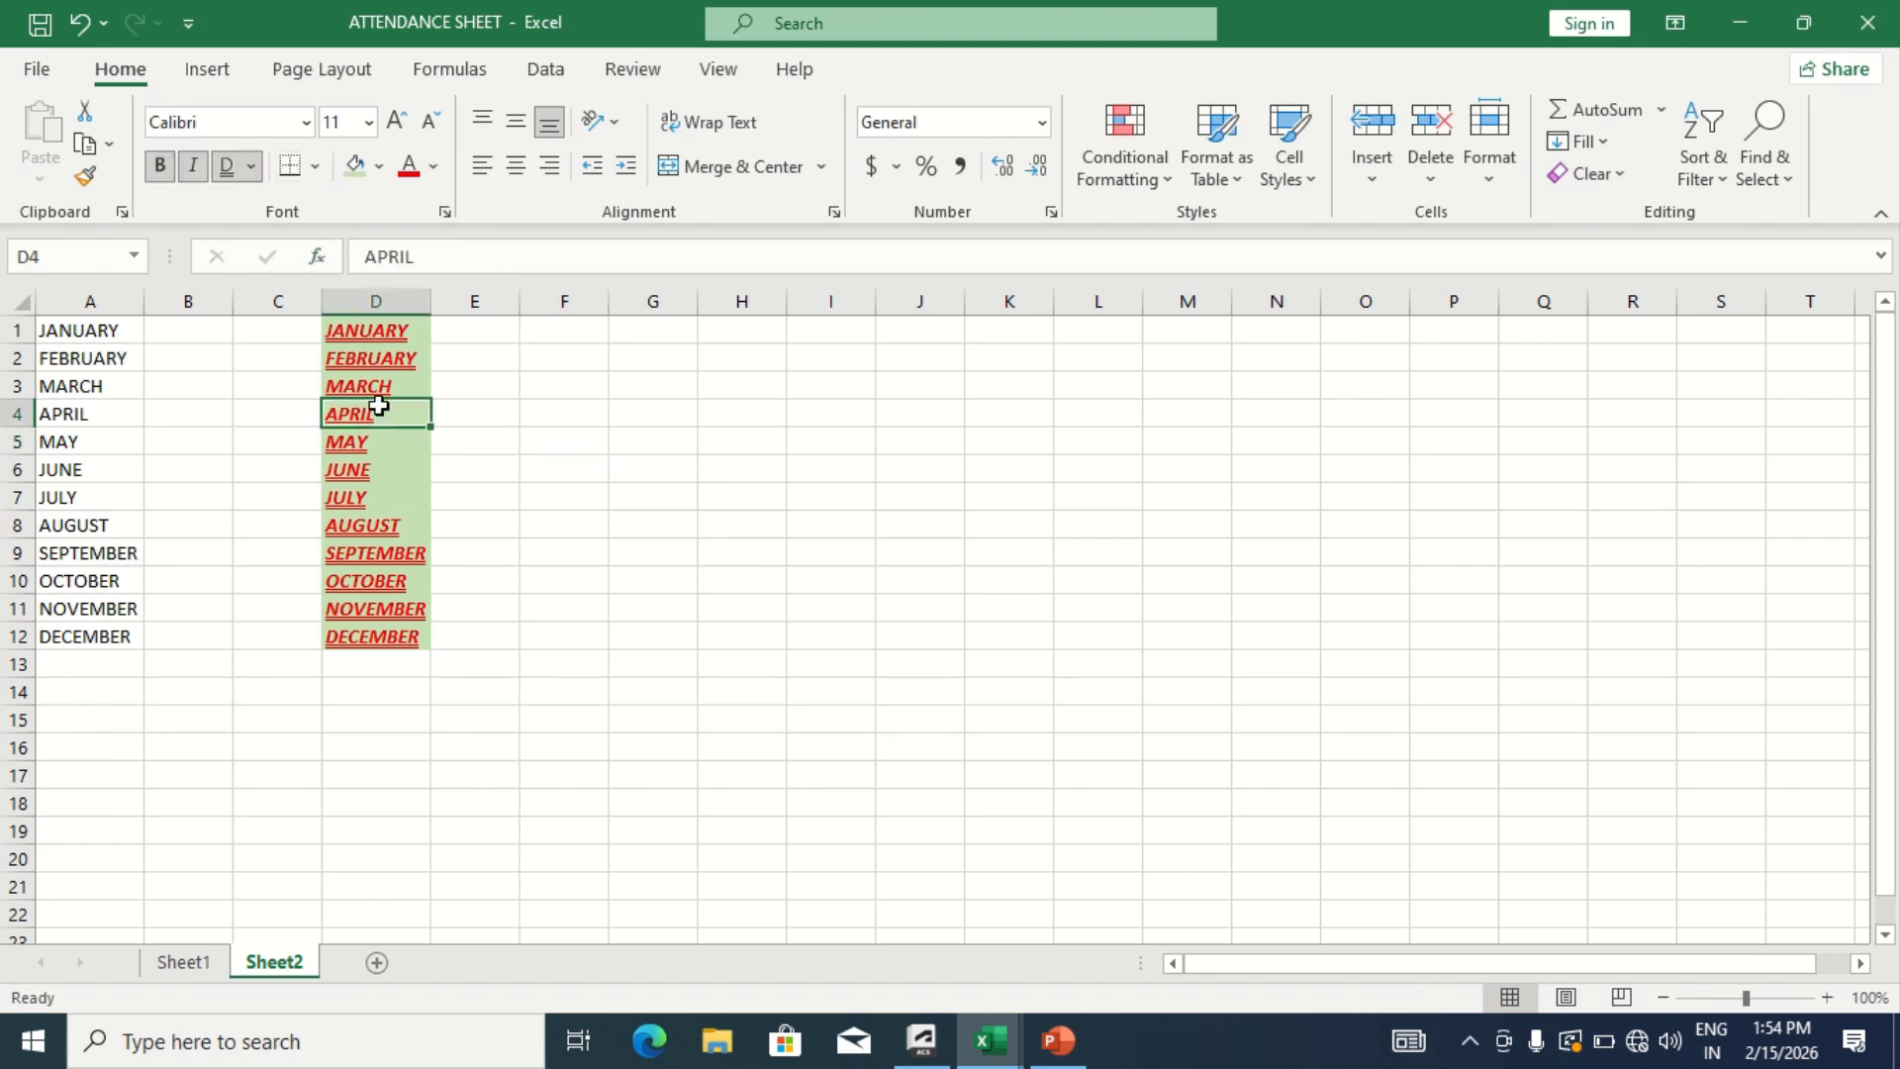
key("ctrl+a")
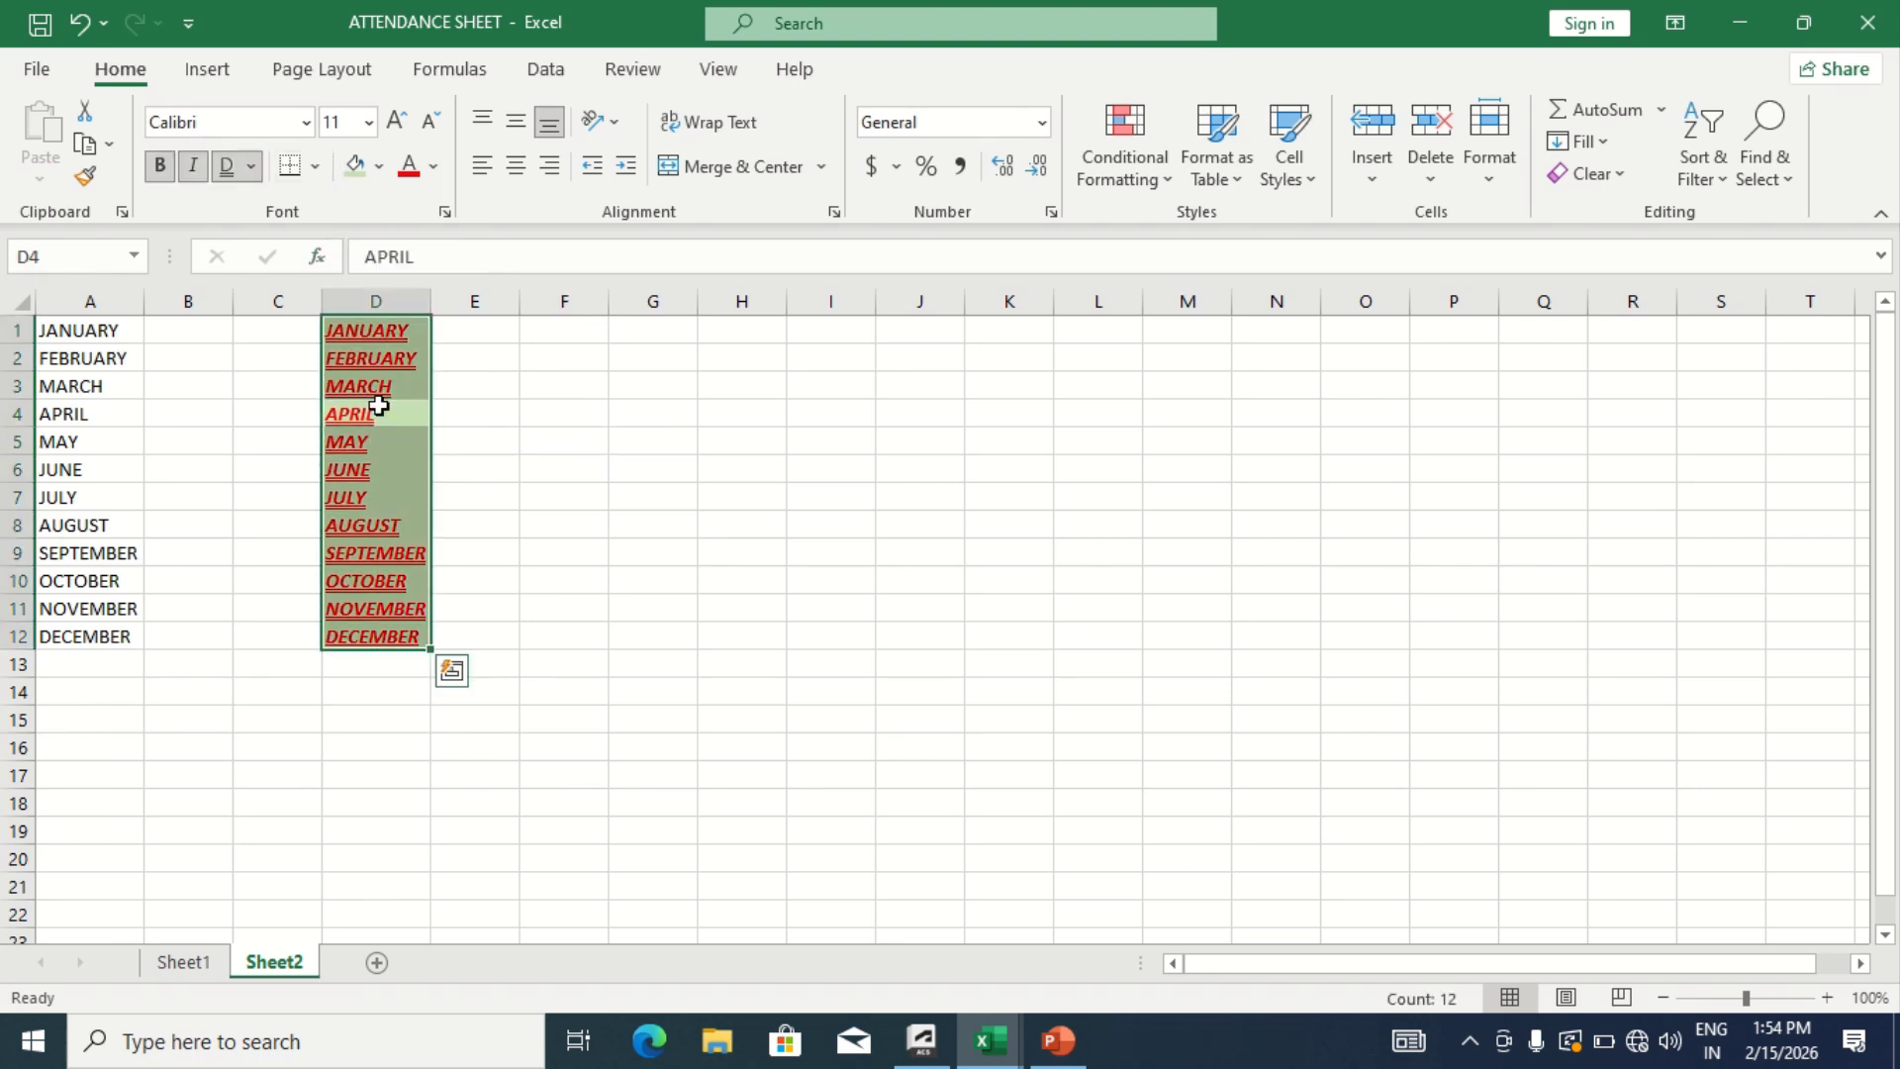
left_click(315, 169)
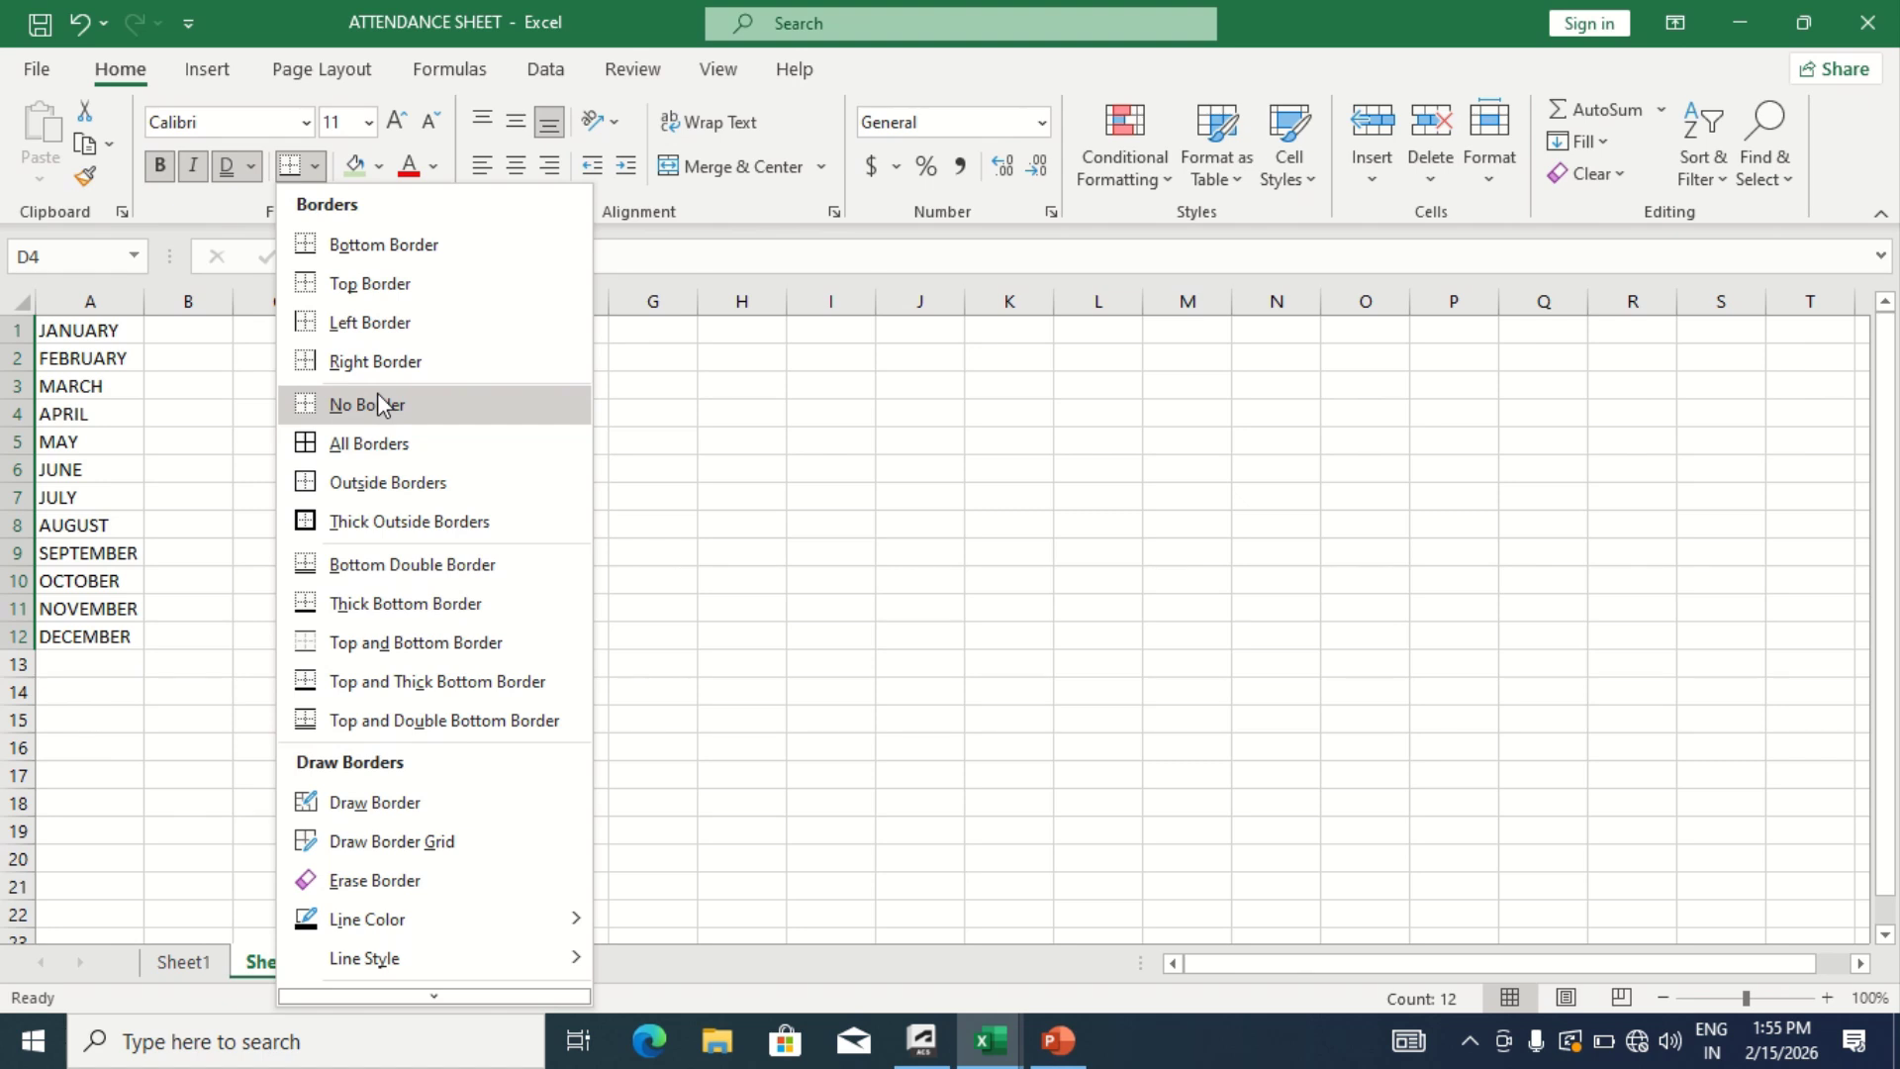
left_click(411, 446)
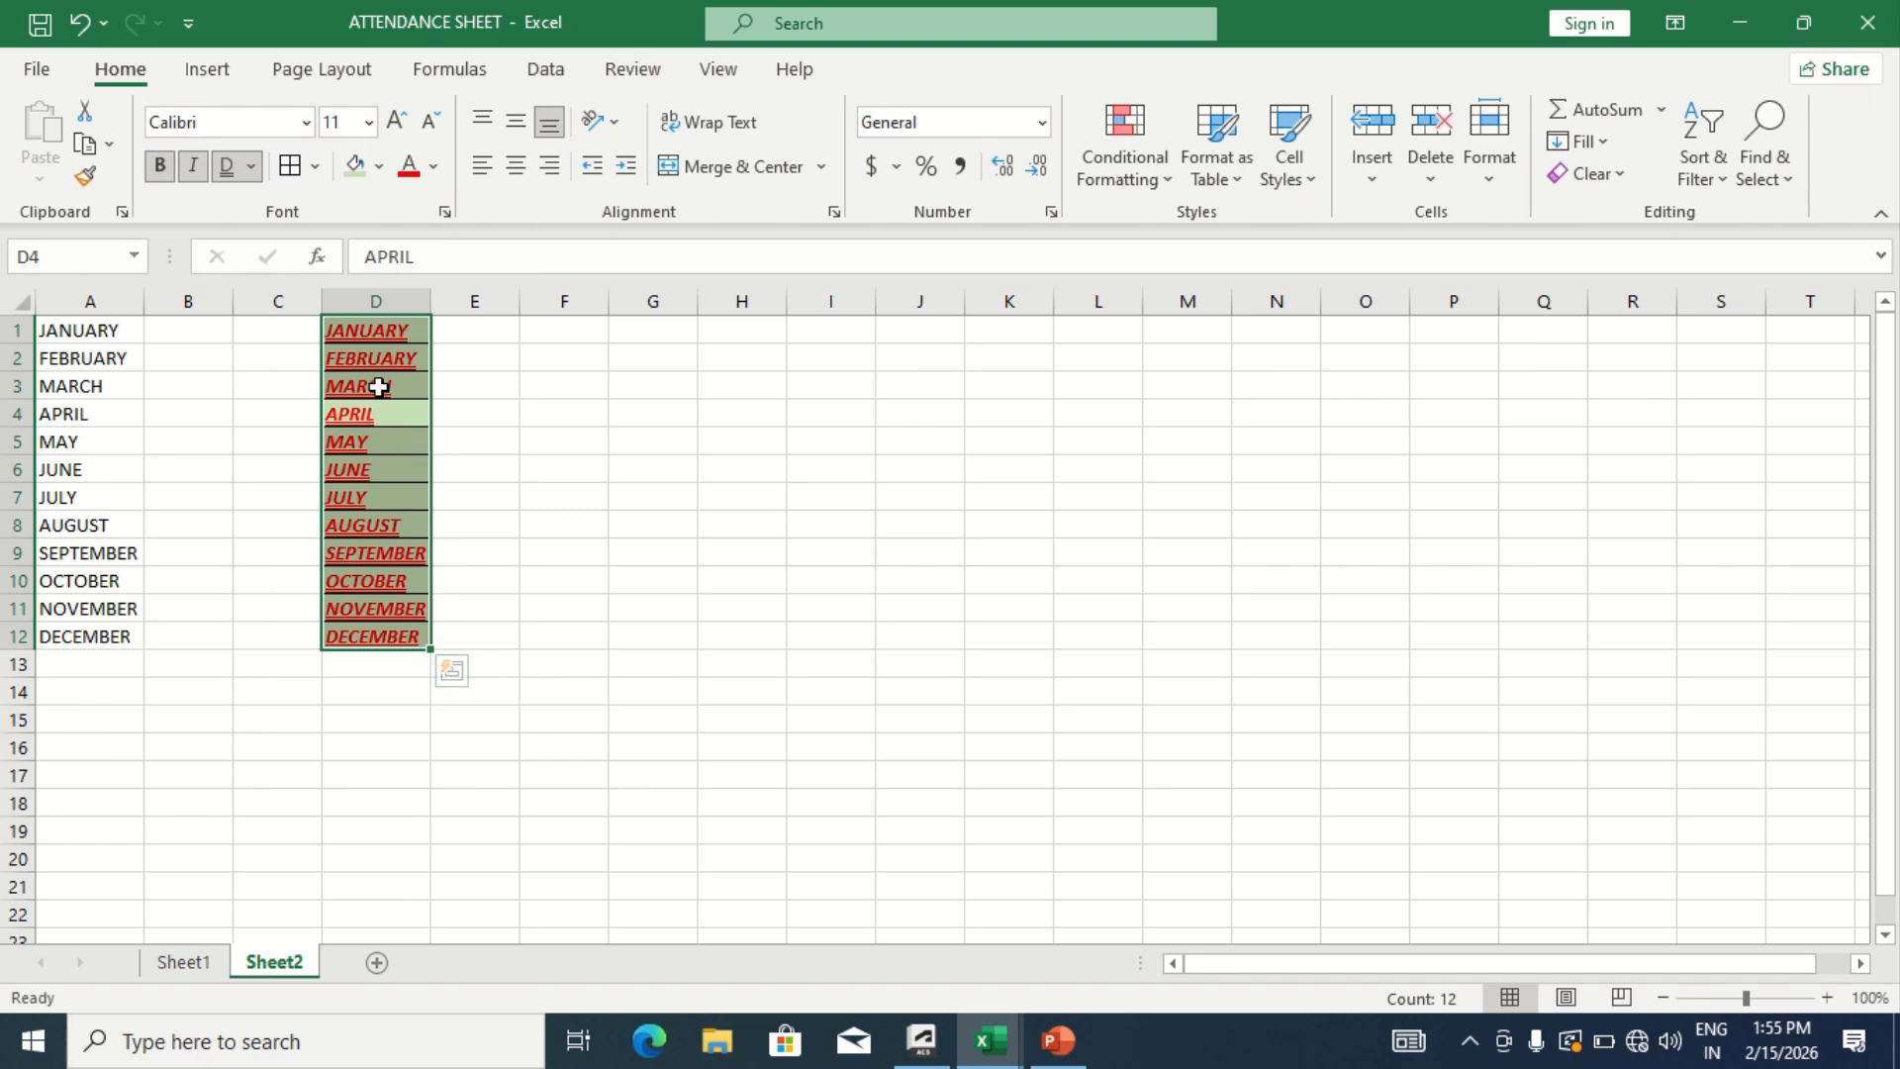
key("ctrl+q")
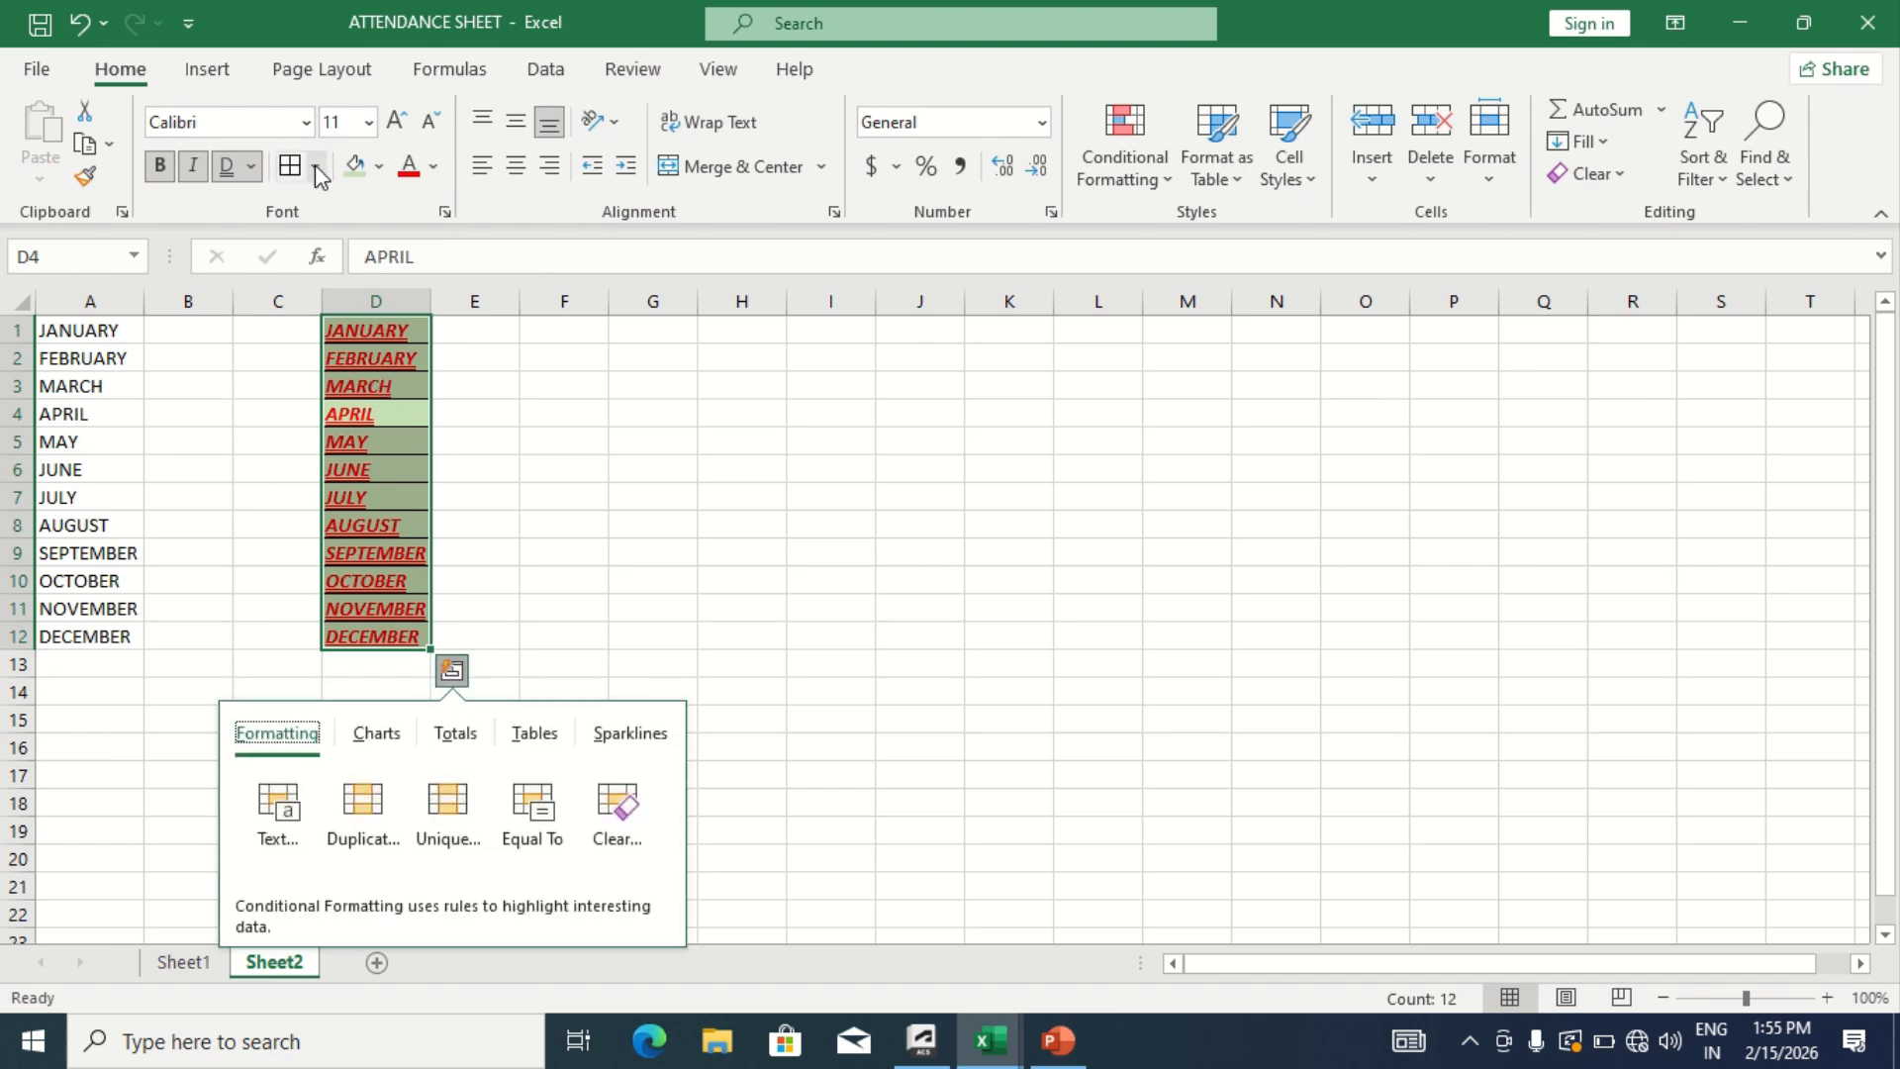
left_click(316, 167)
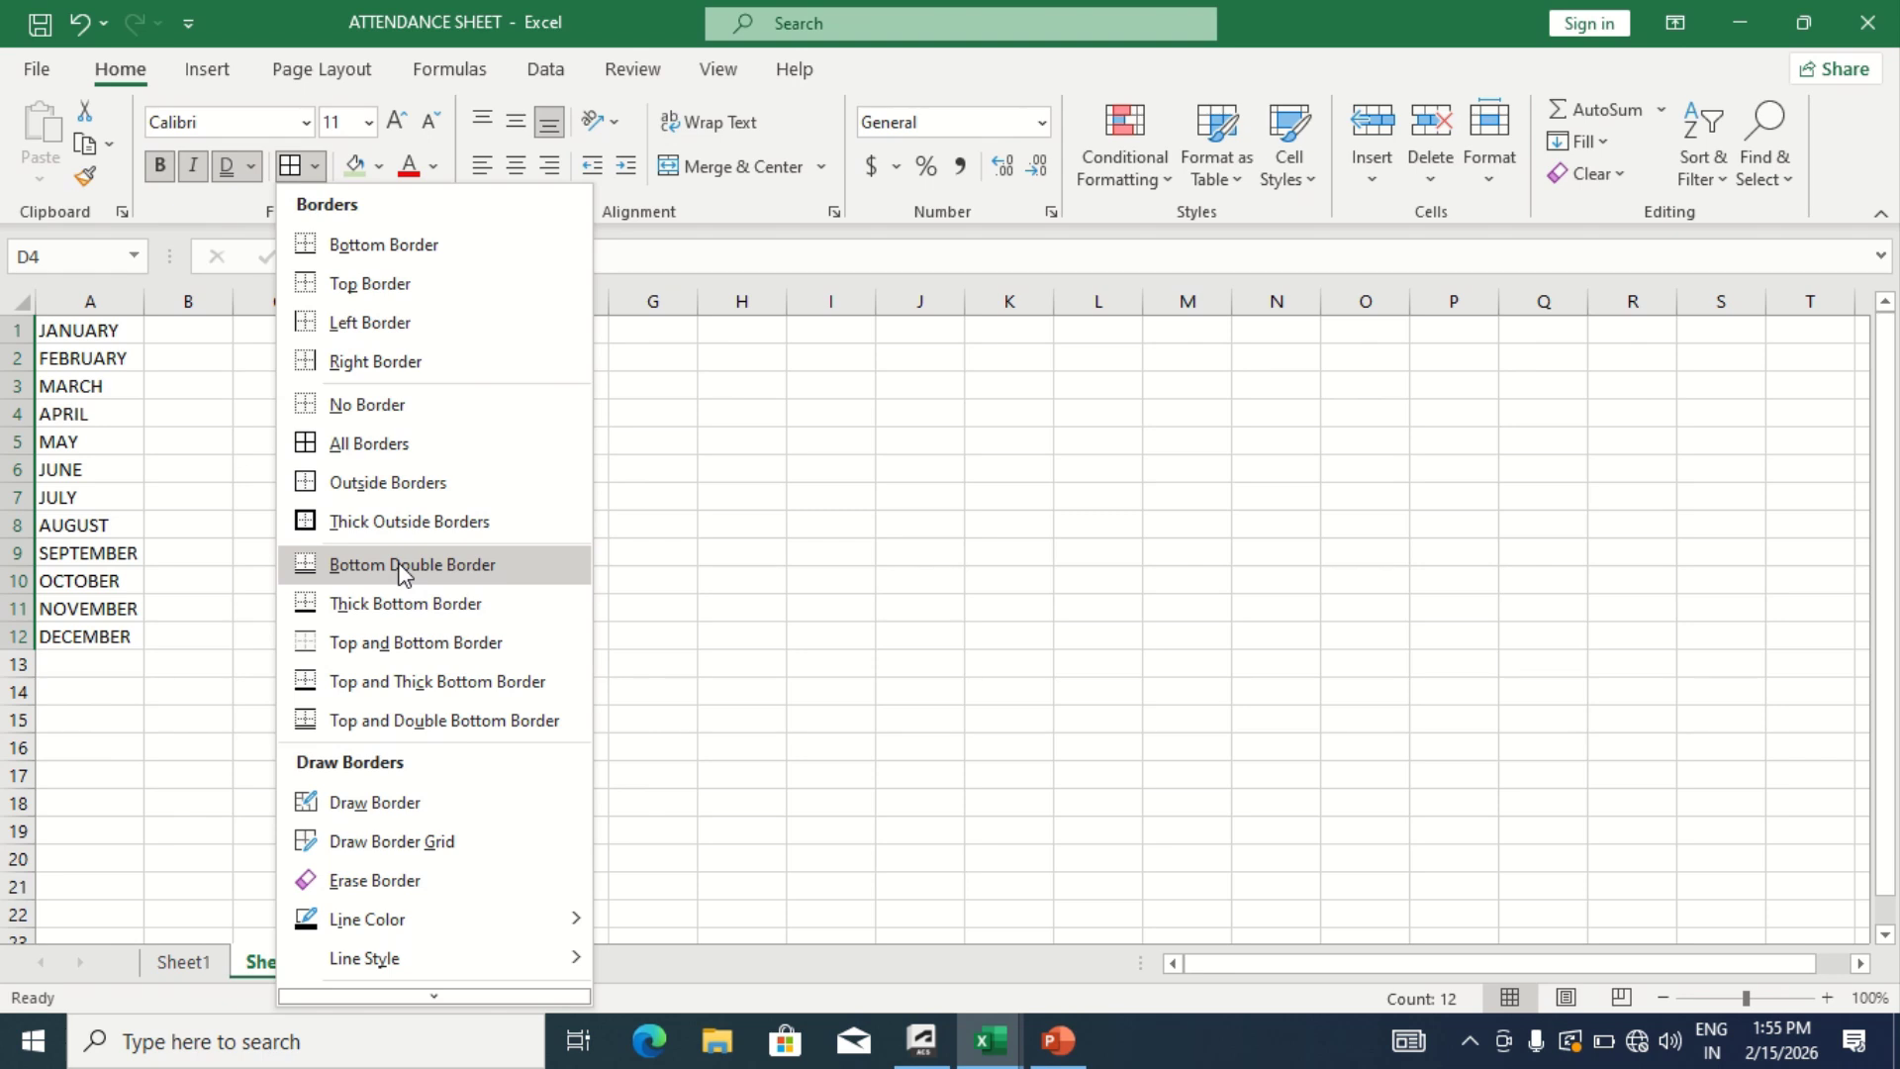
left_click(127, 520)
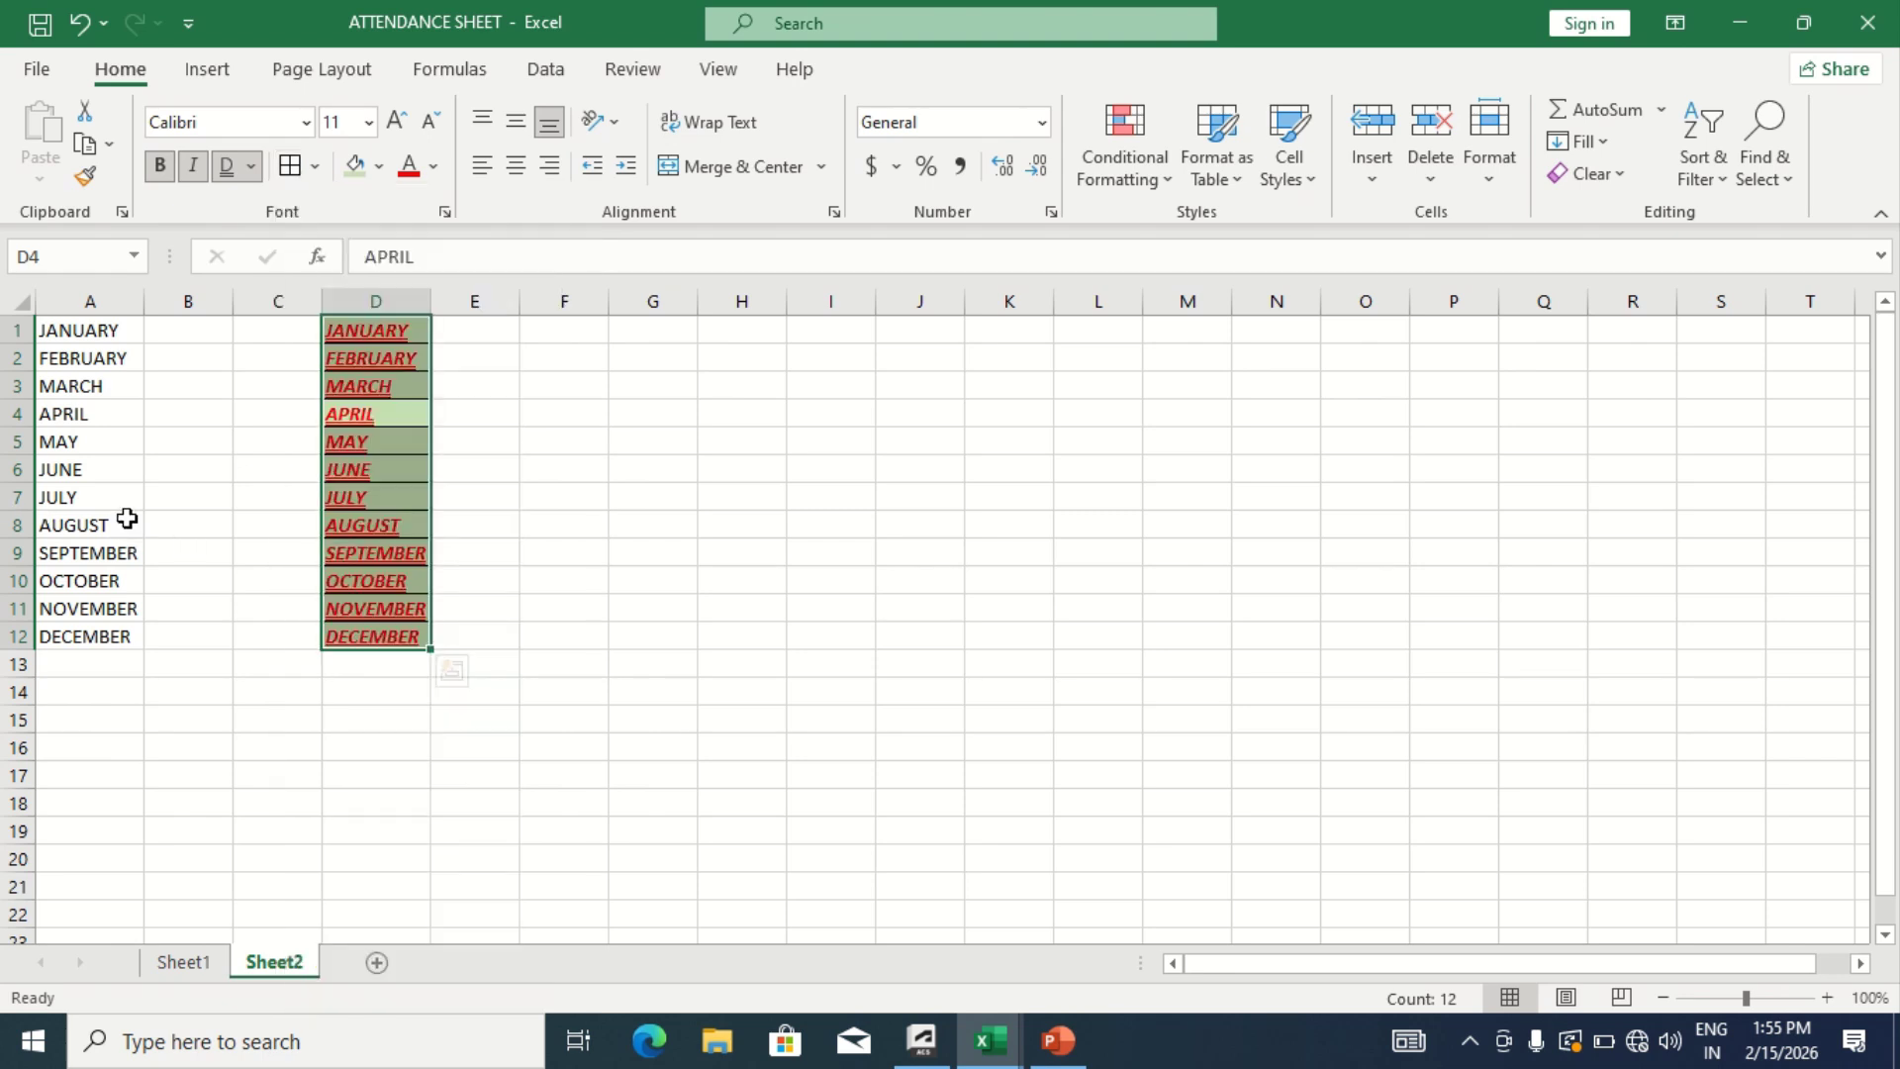
Apply a Bottom Double Border to the AUGUST cell A8 and move the selection away from it
left_click(126, 520)
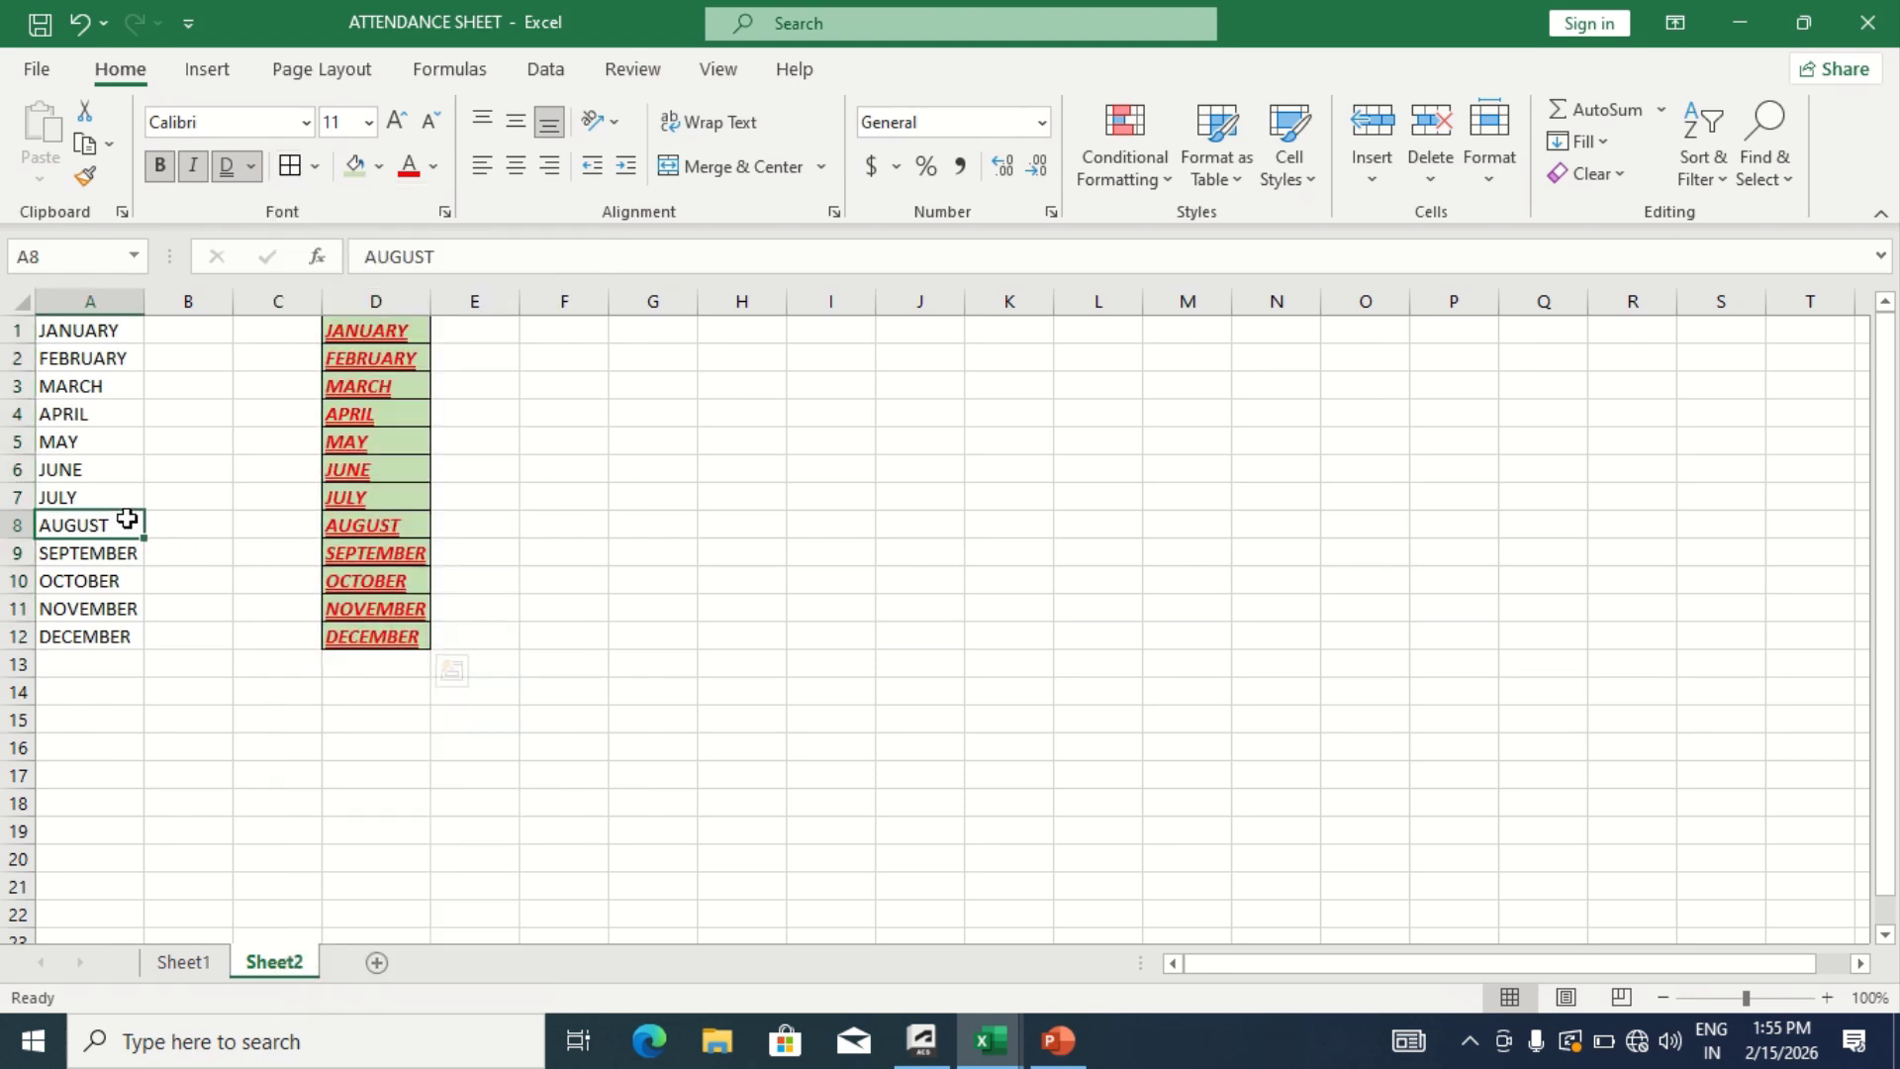
left_click(318, 165)
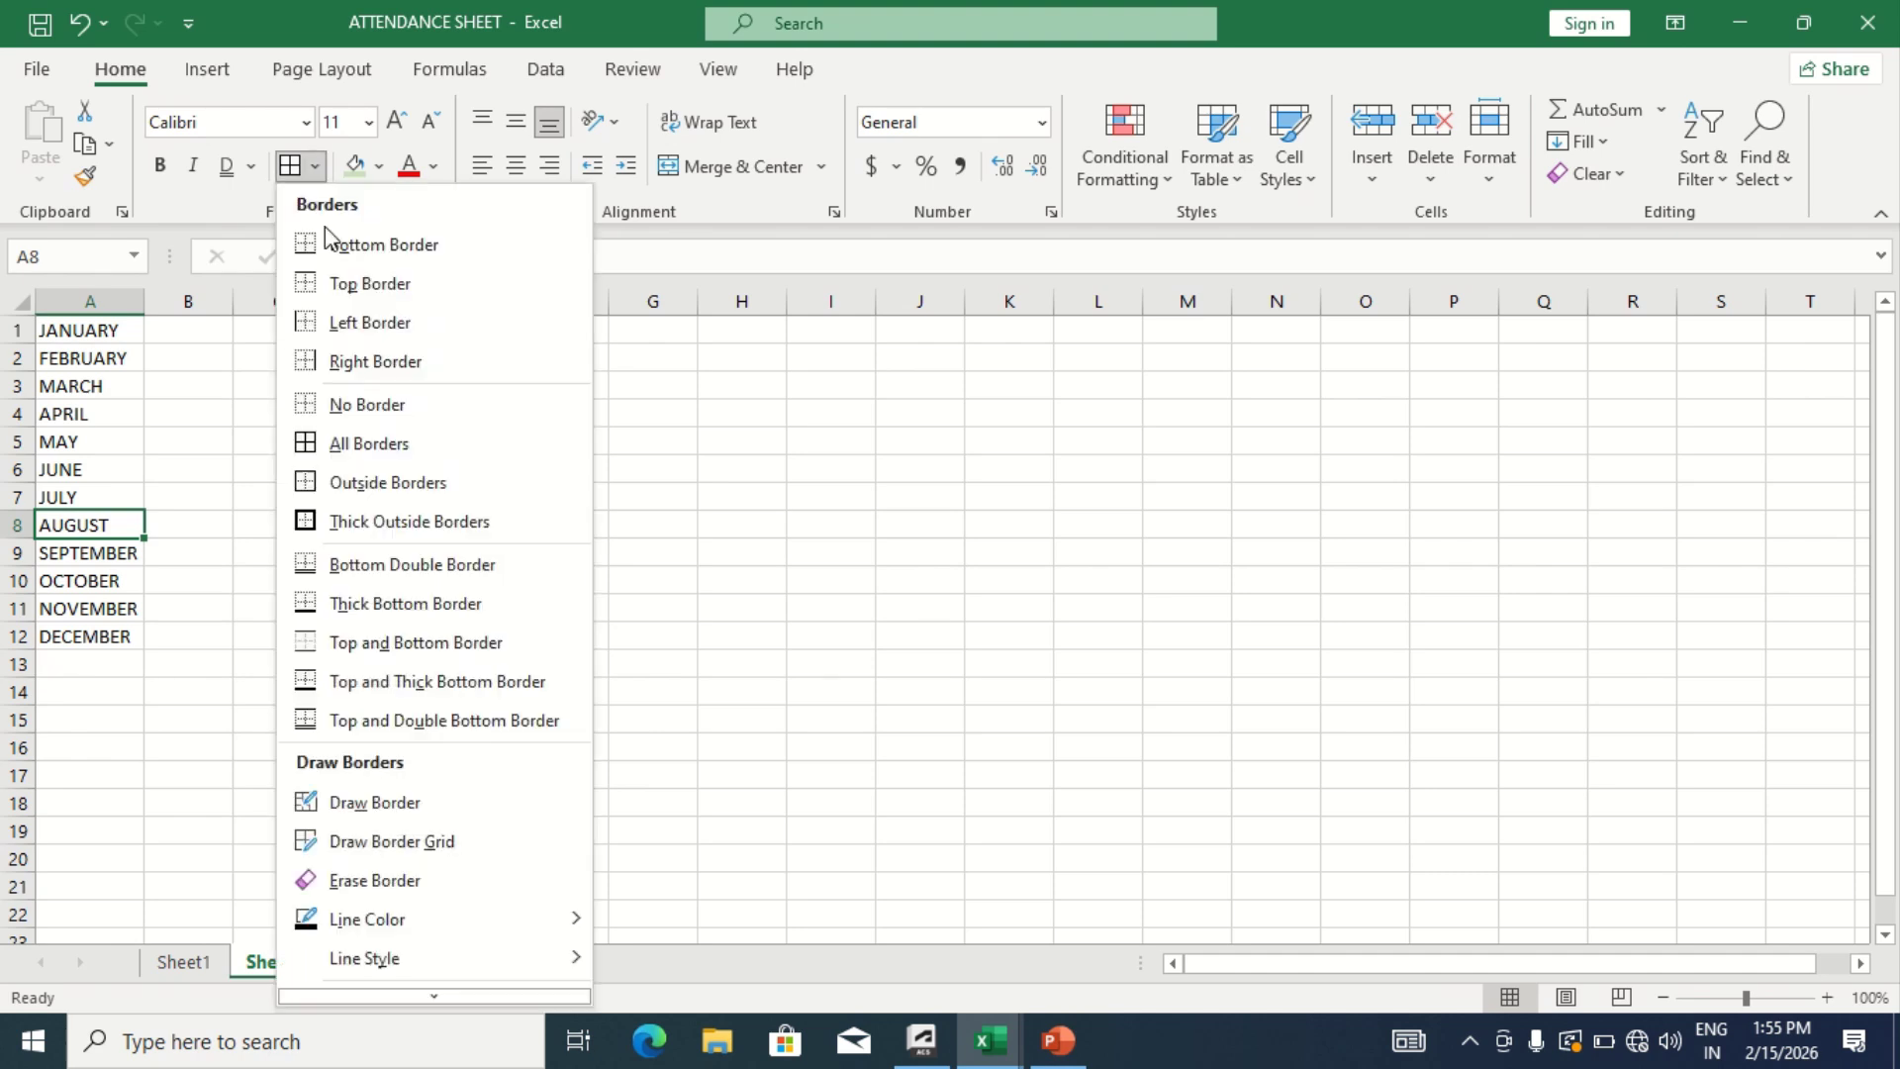
left_click(427, 566)
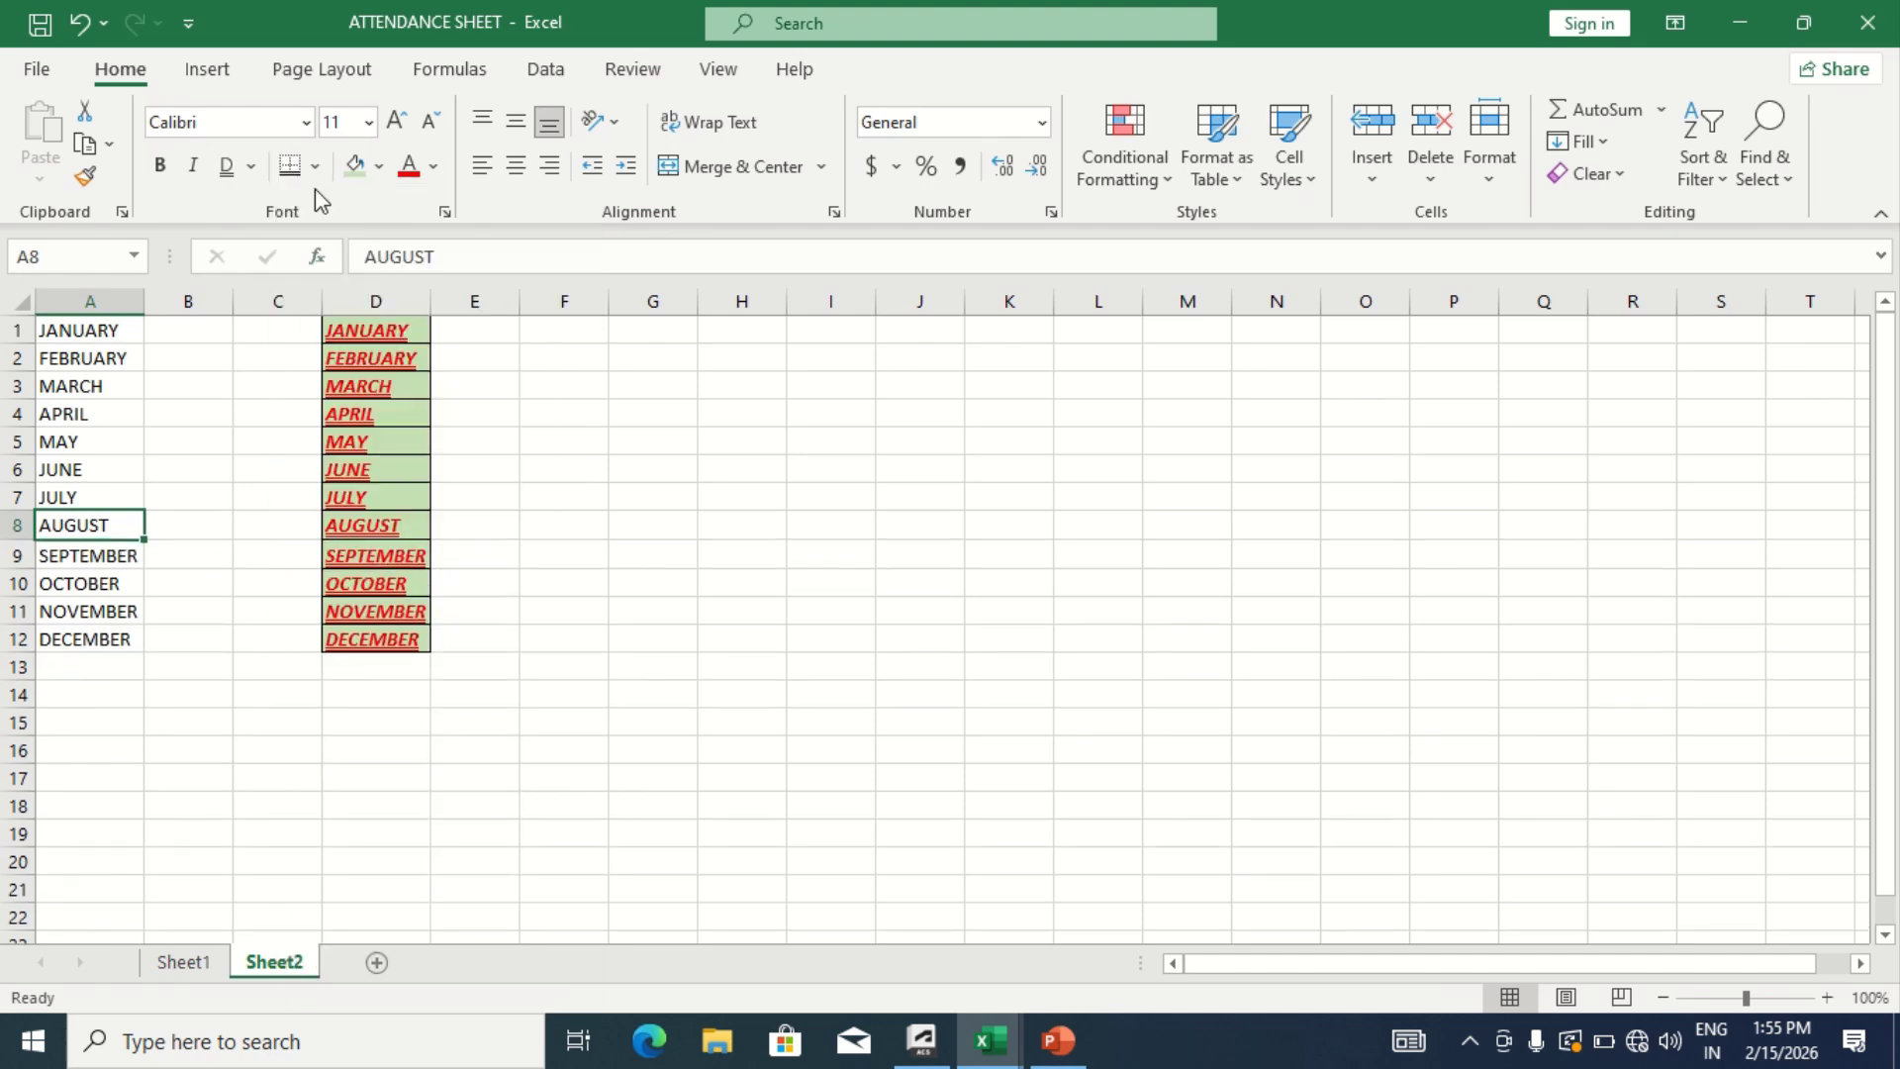
left_click(256, 521)
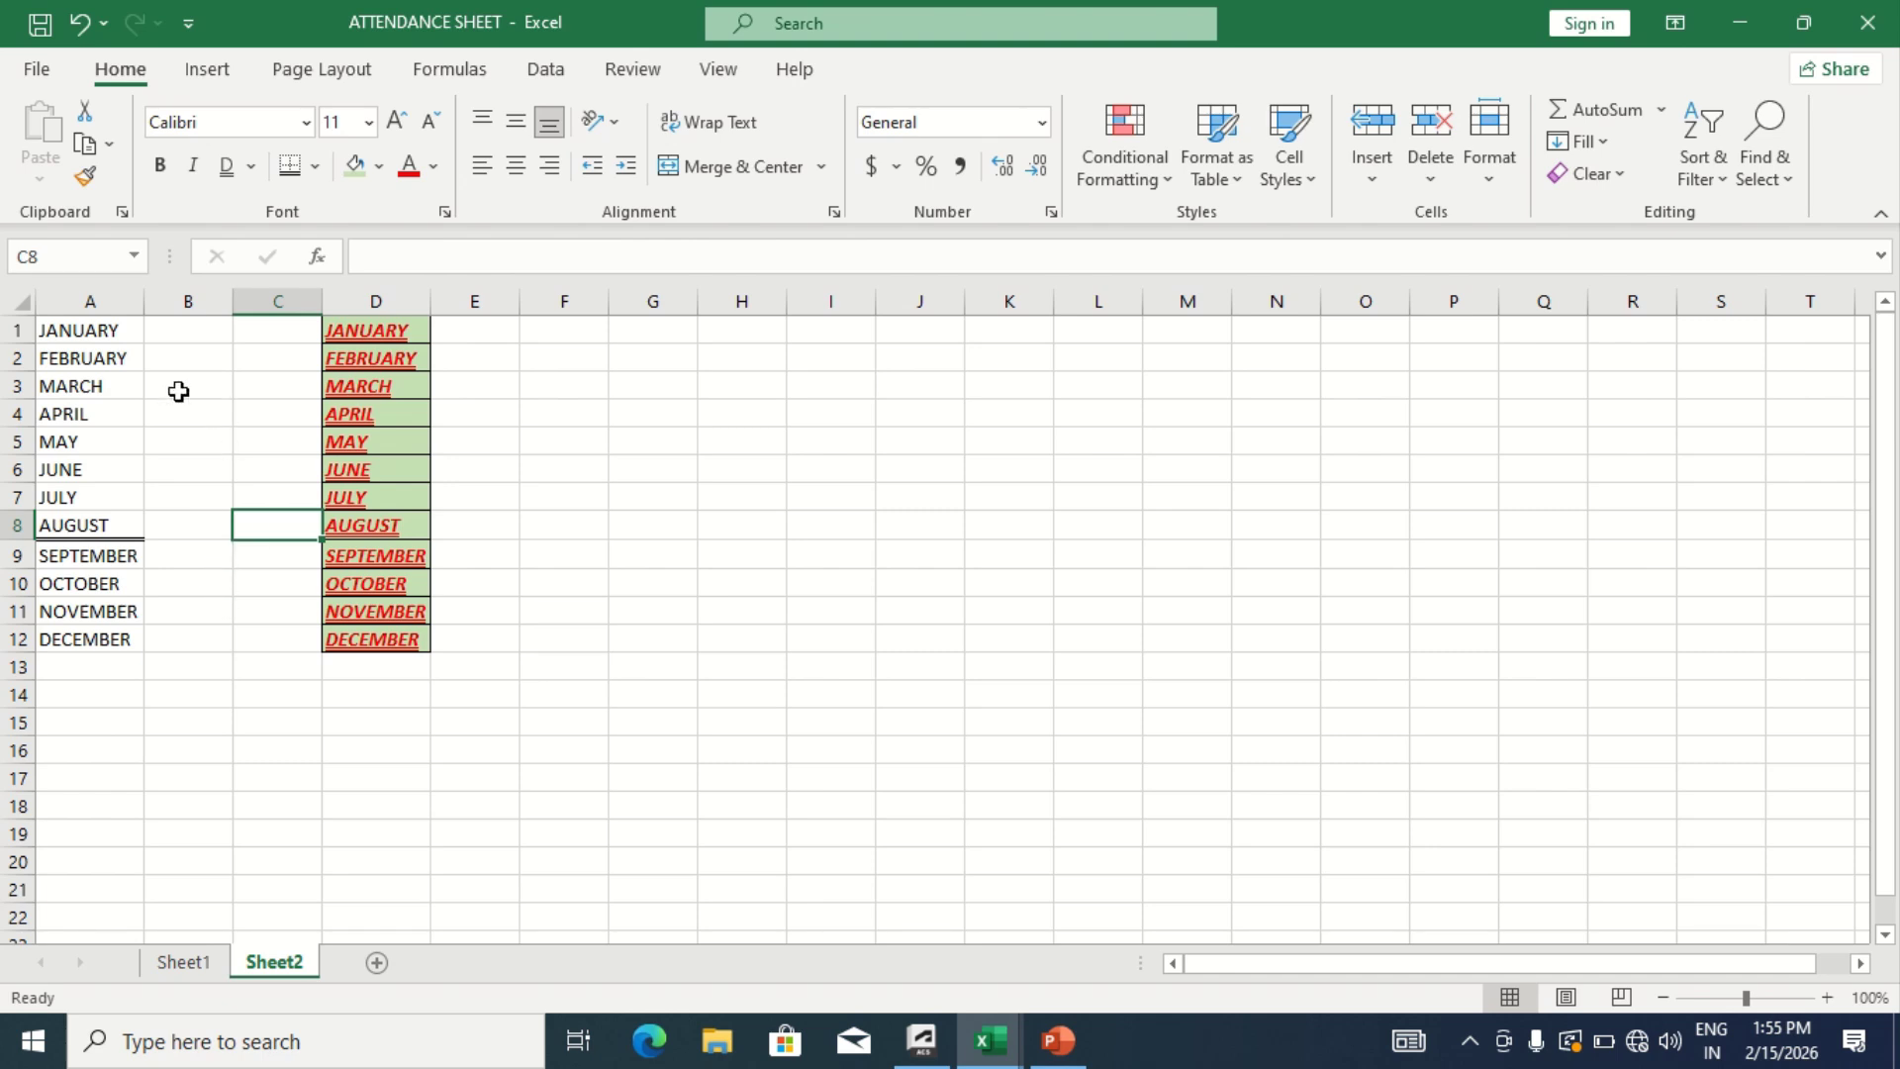
Set the border line color to the darkest orange shade and draw lines along the bottom edges of cells A3 through A6
left_click(95, 446)
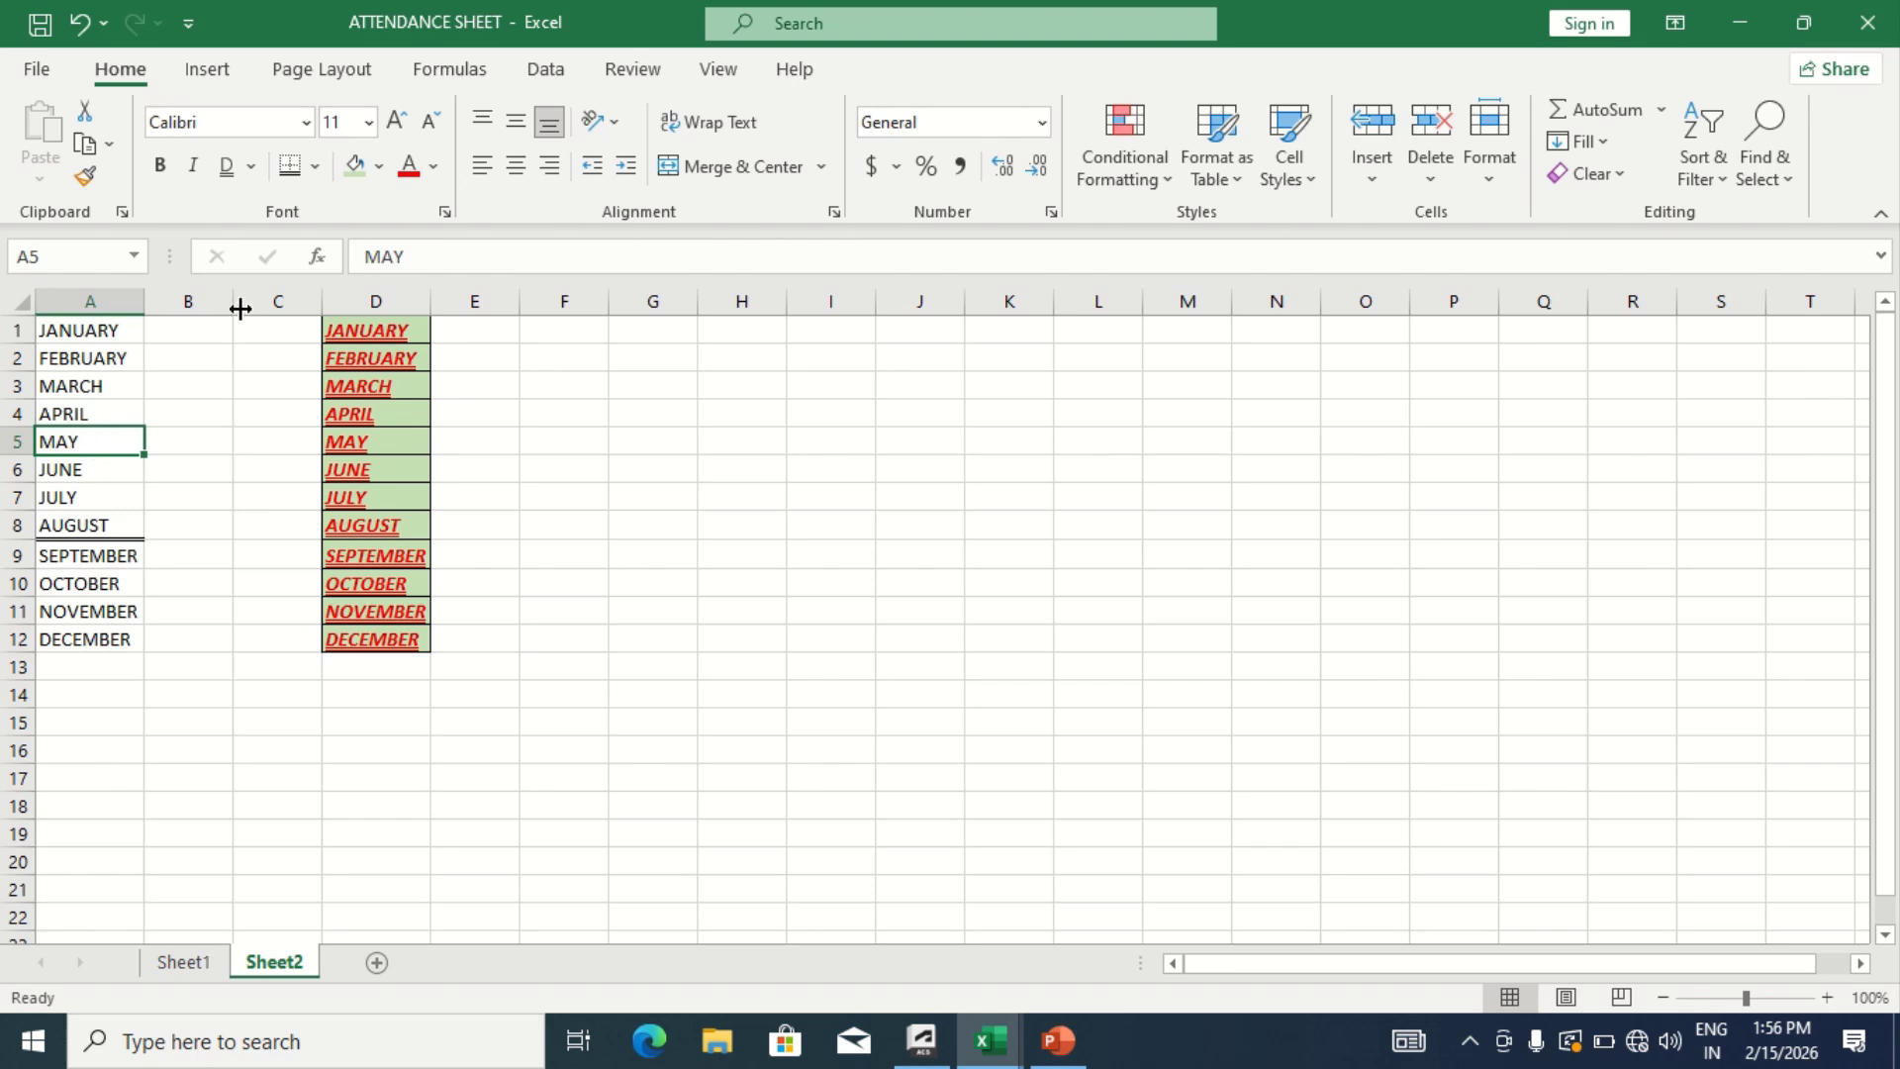
left_click(319, 167)
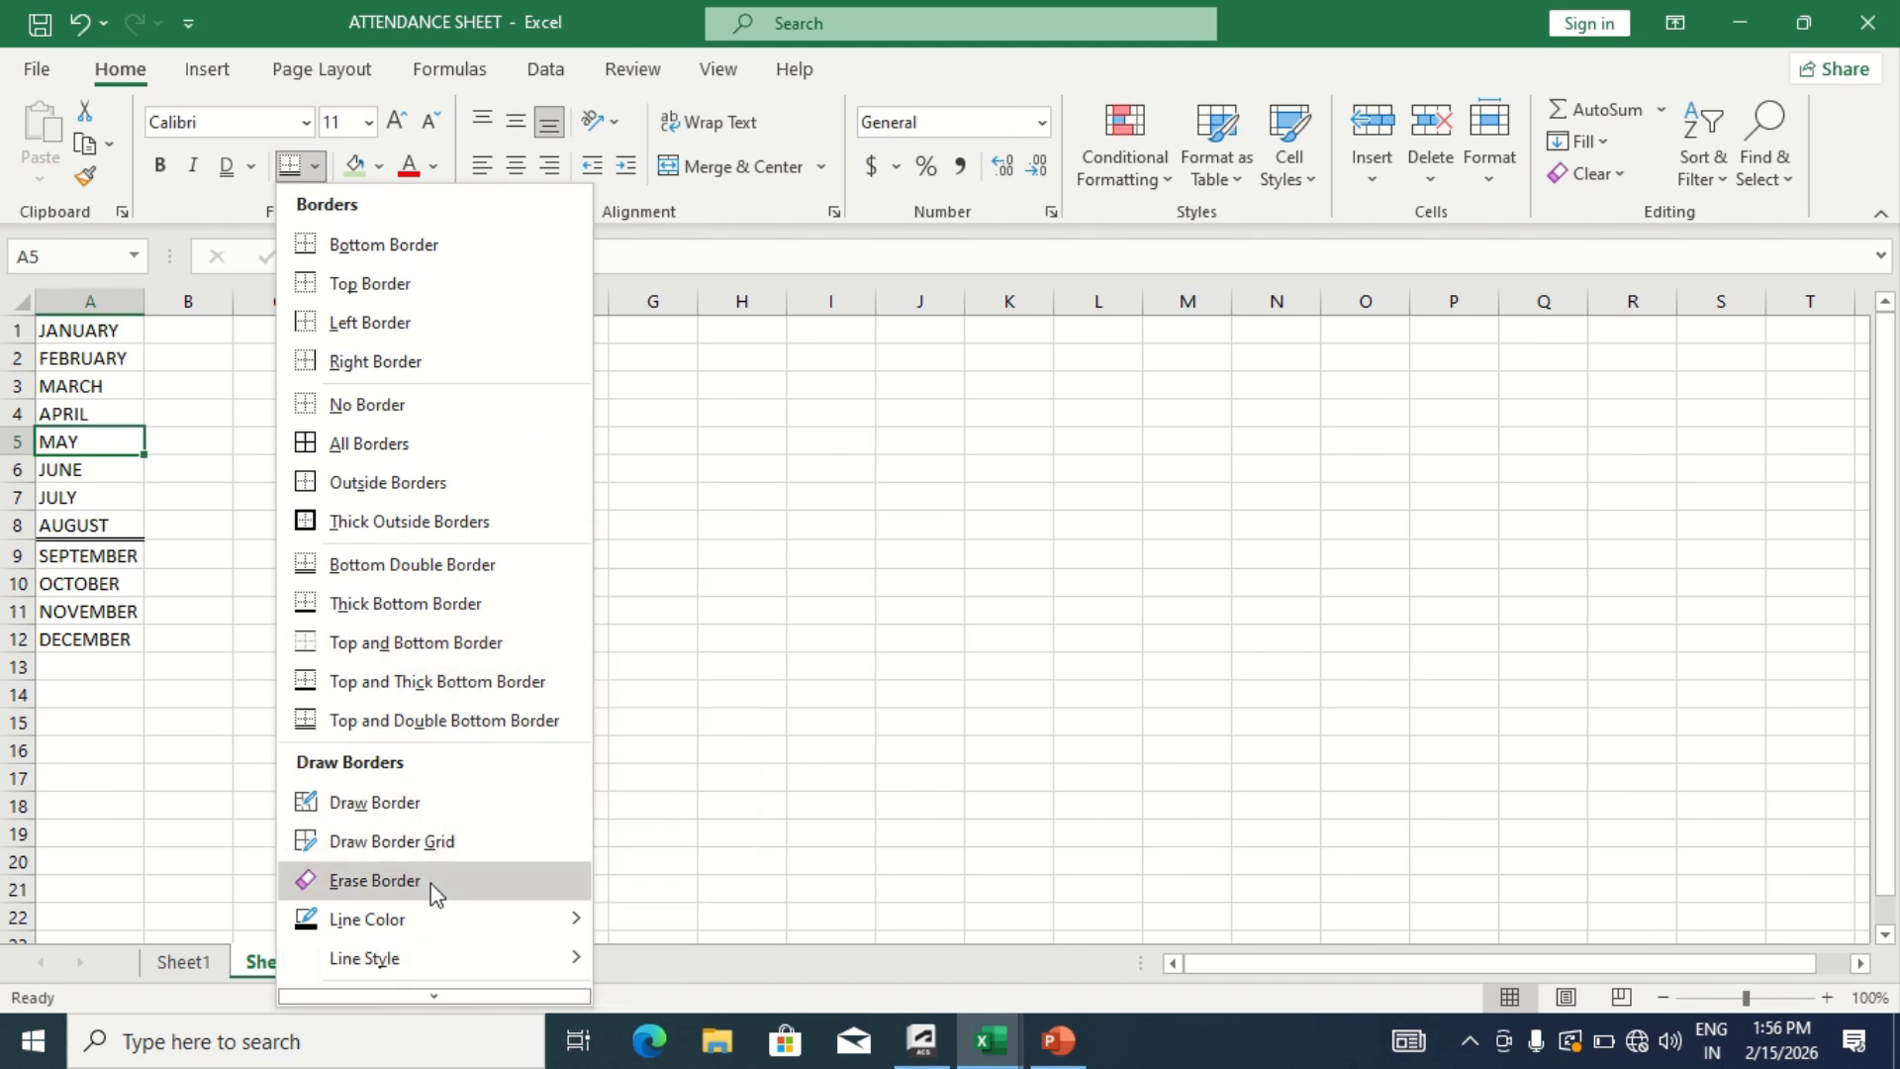
mouse_move(397, 923)
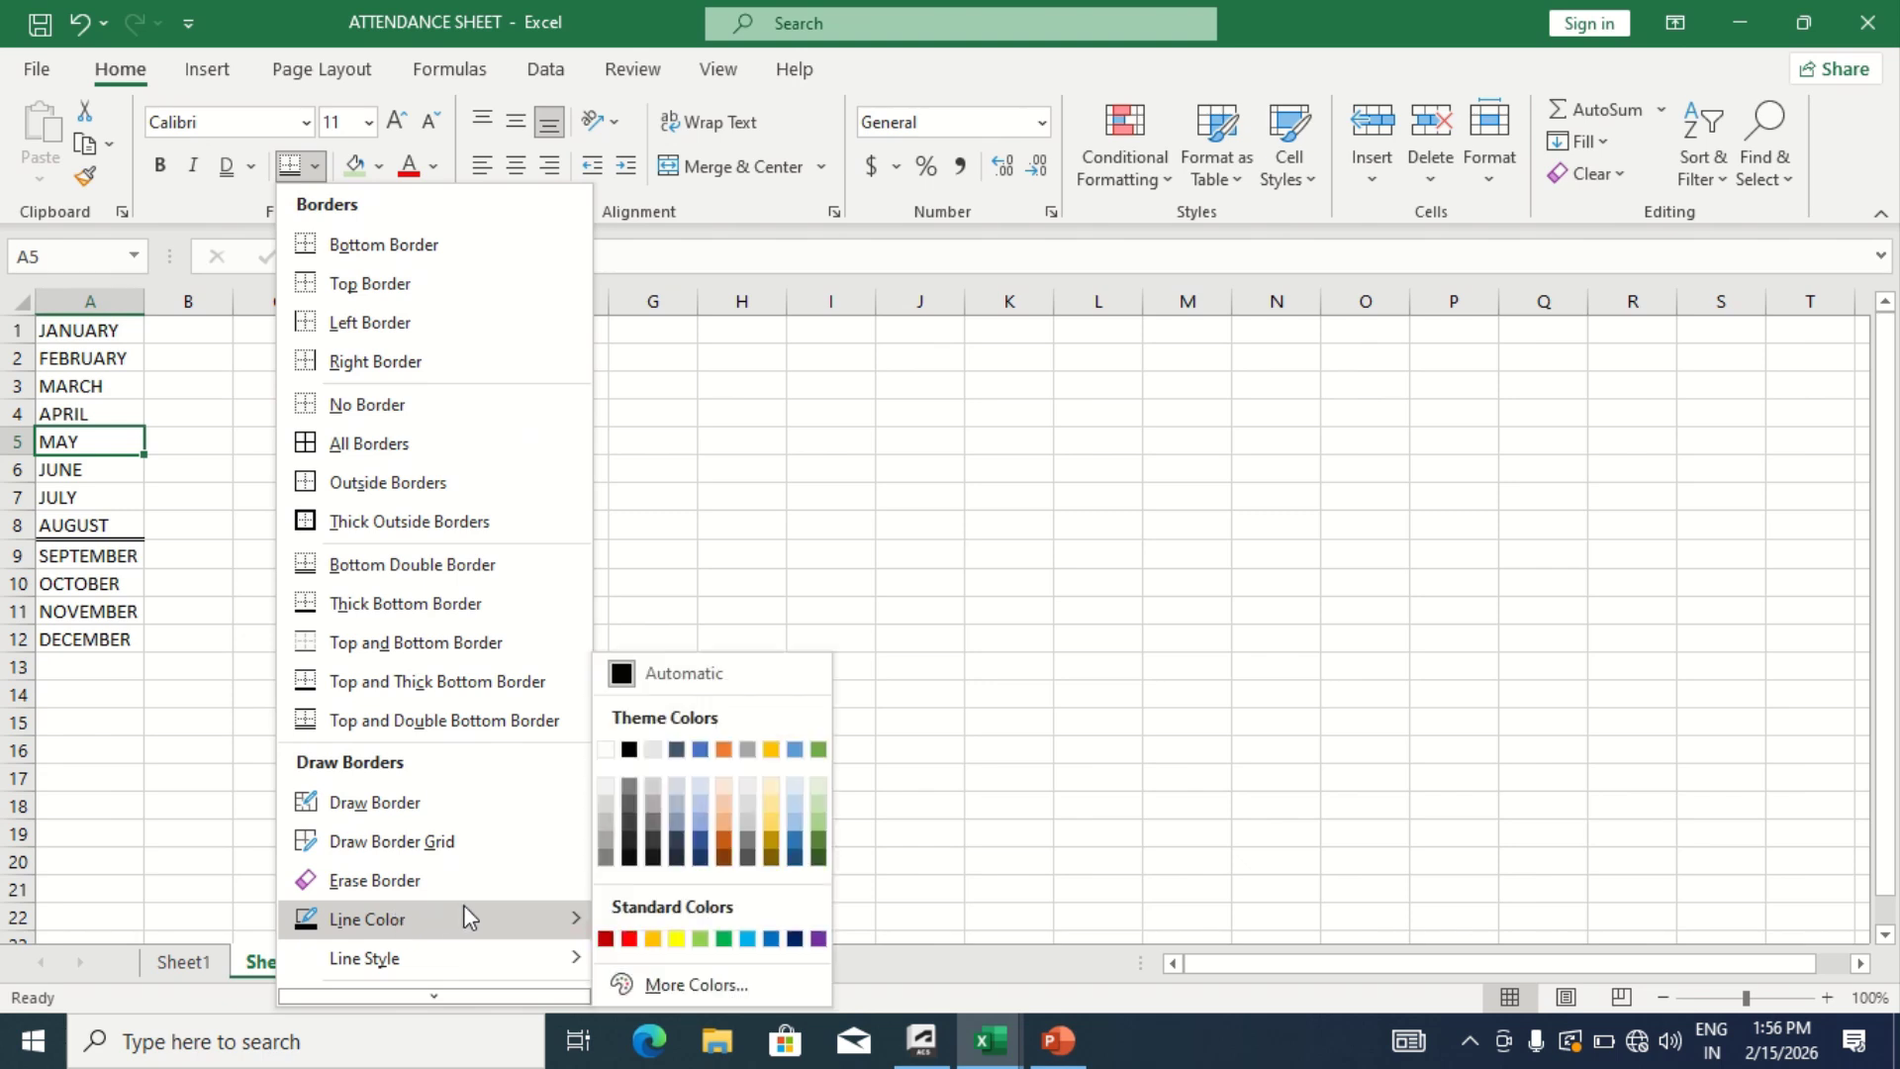
left_click(724, 858)
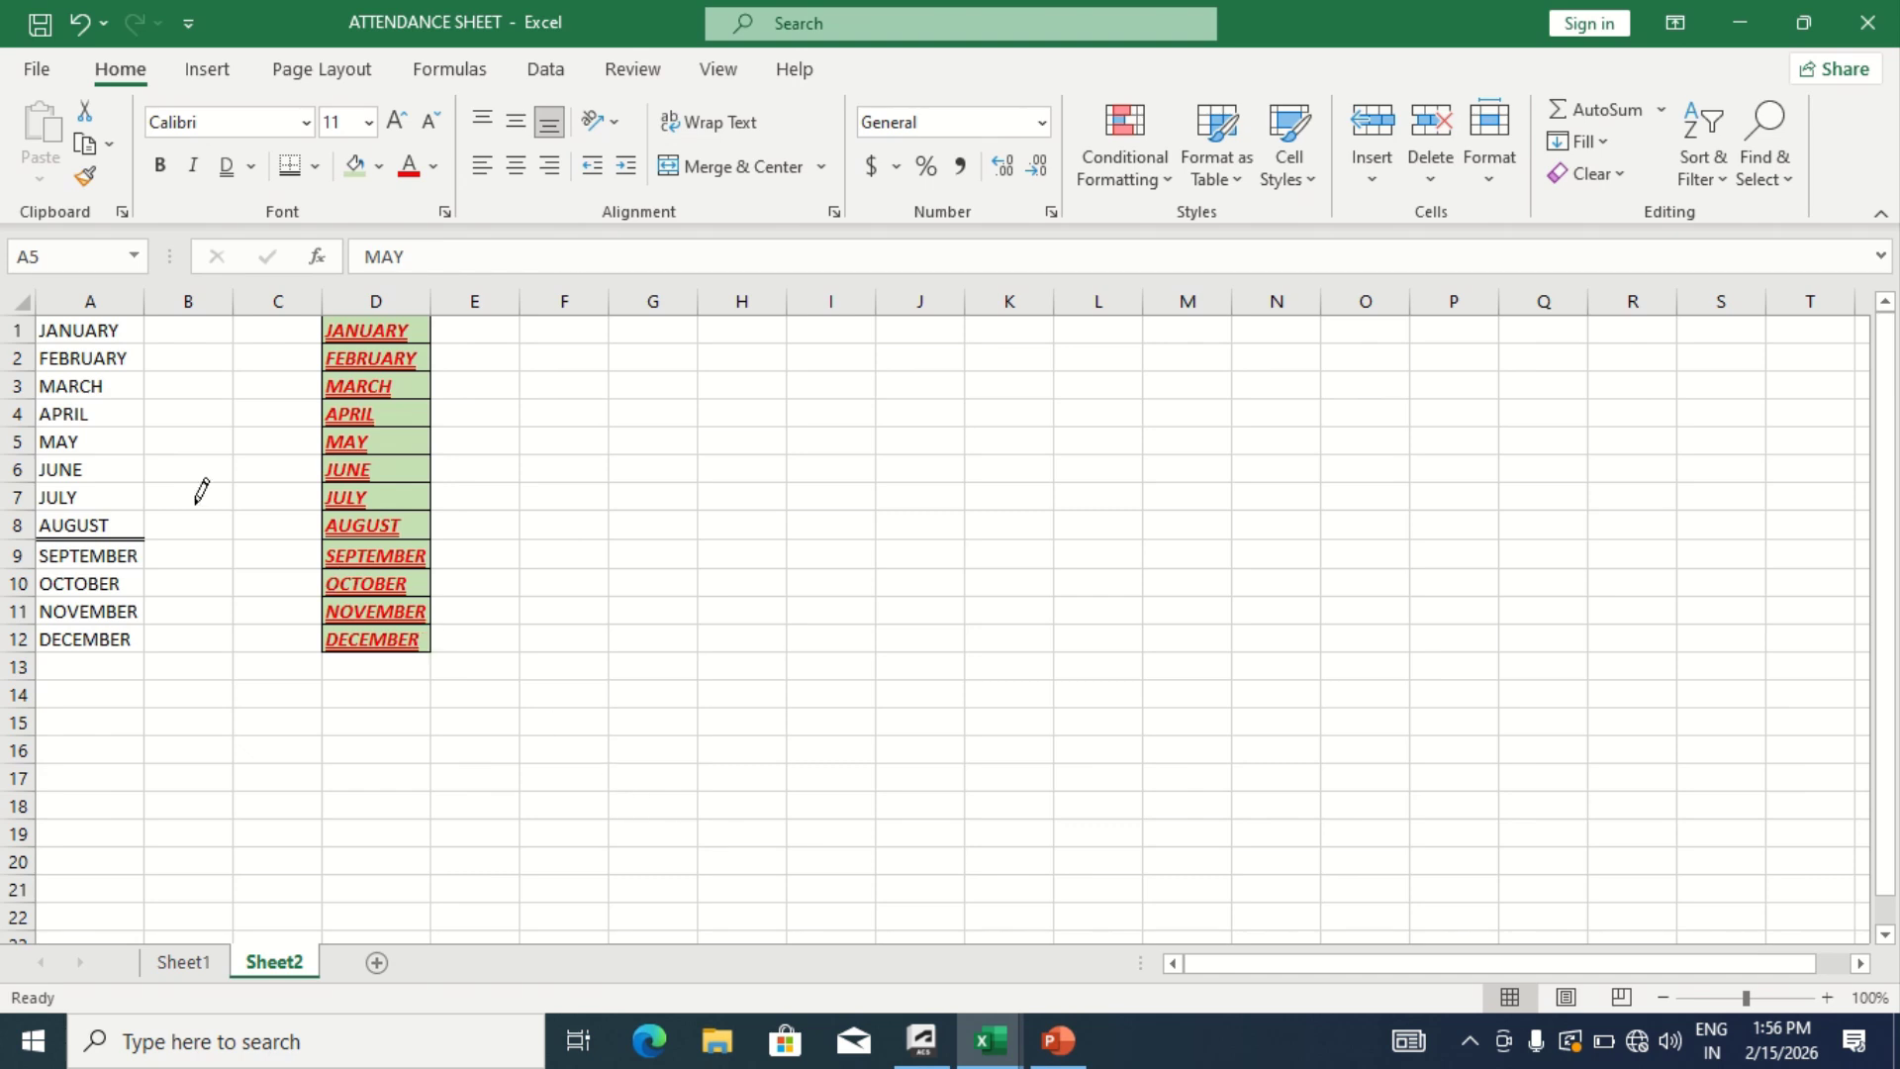
left_click(121, 479)
left_click(120, 454)
left_click(127, 428)
left_click(133, 394)
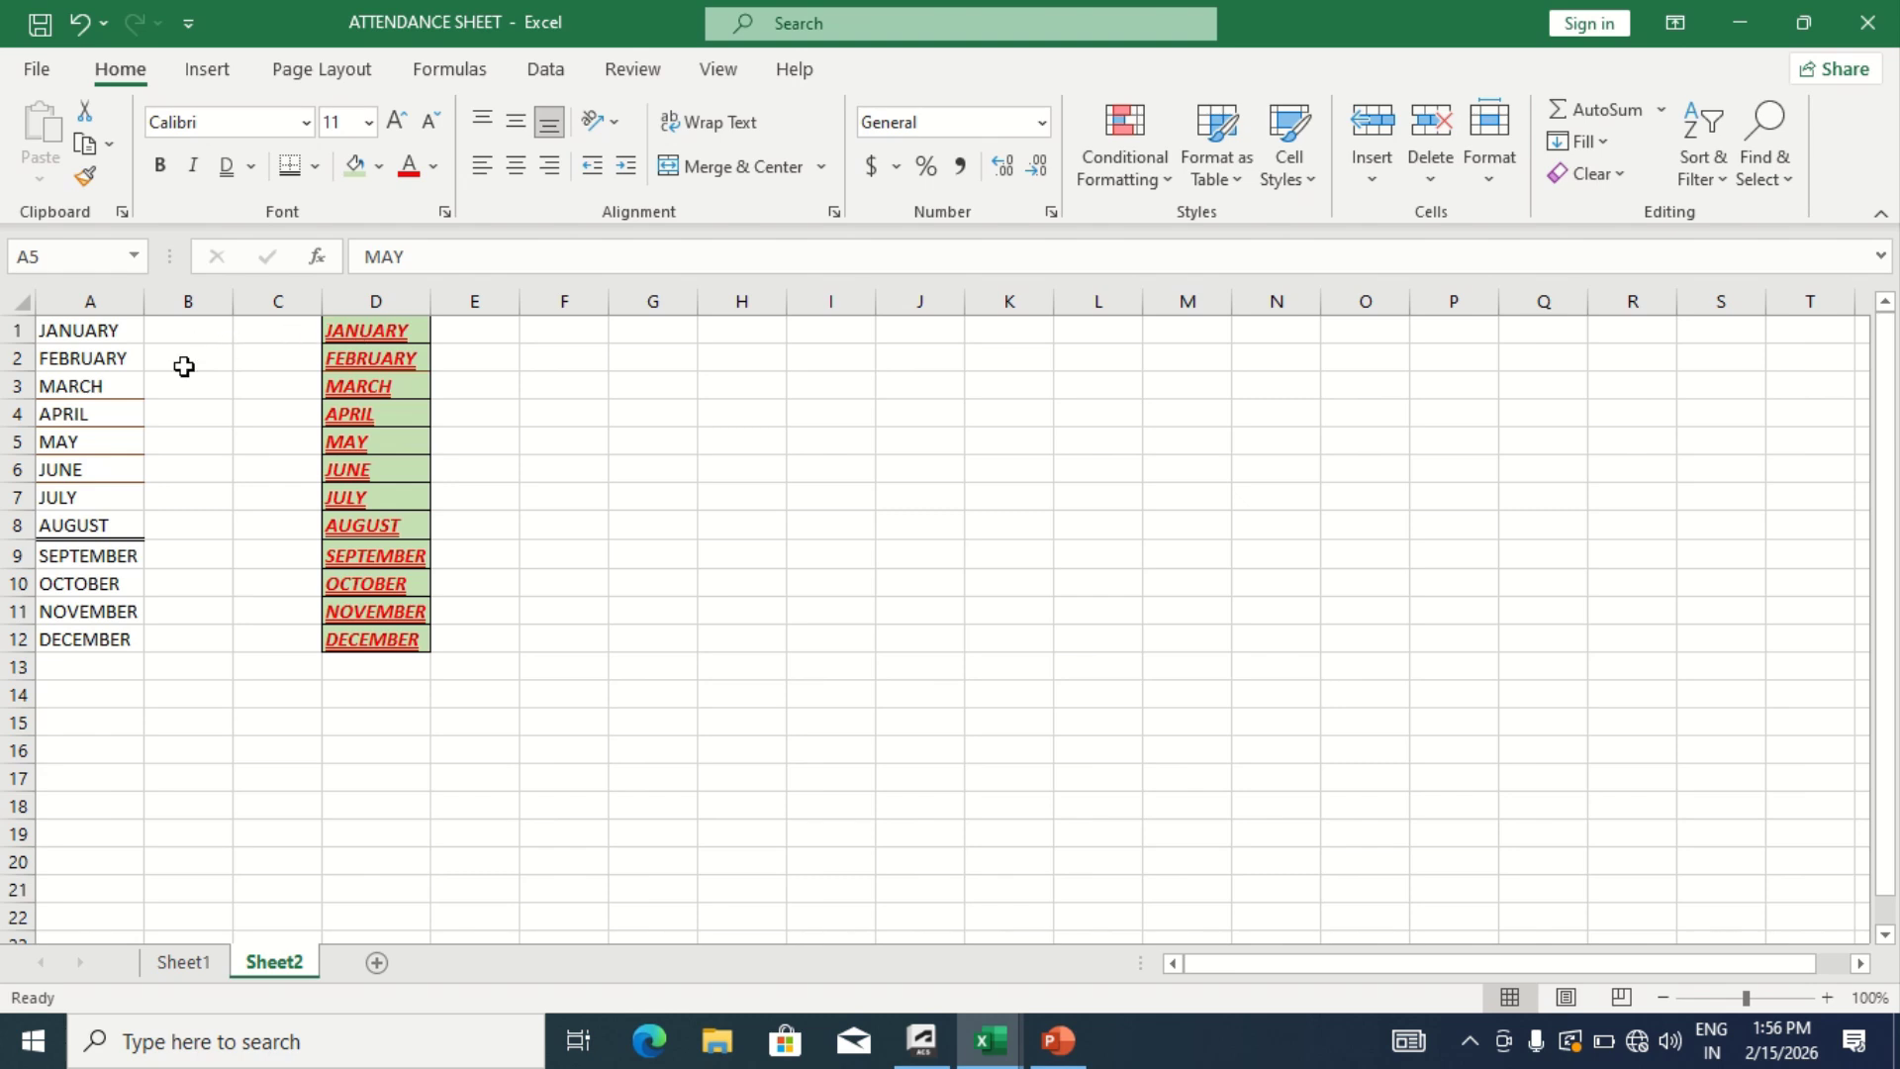
key("Escape")
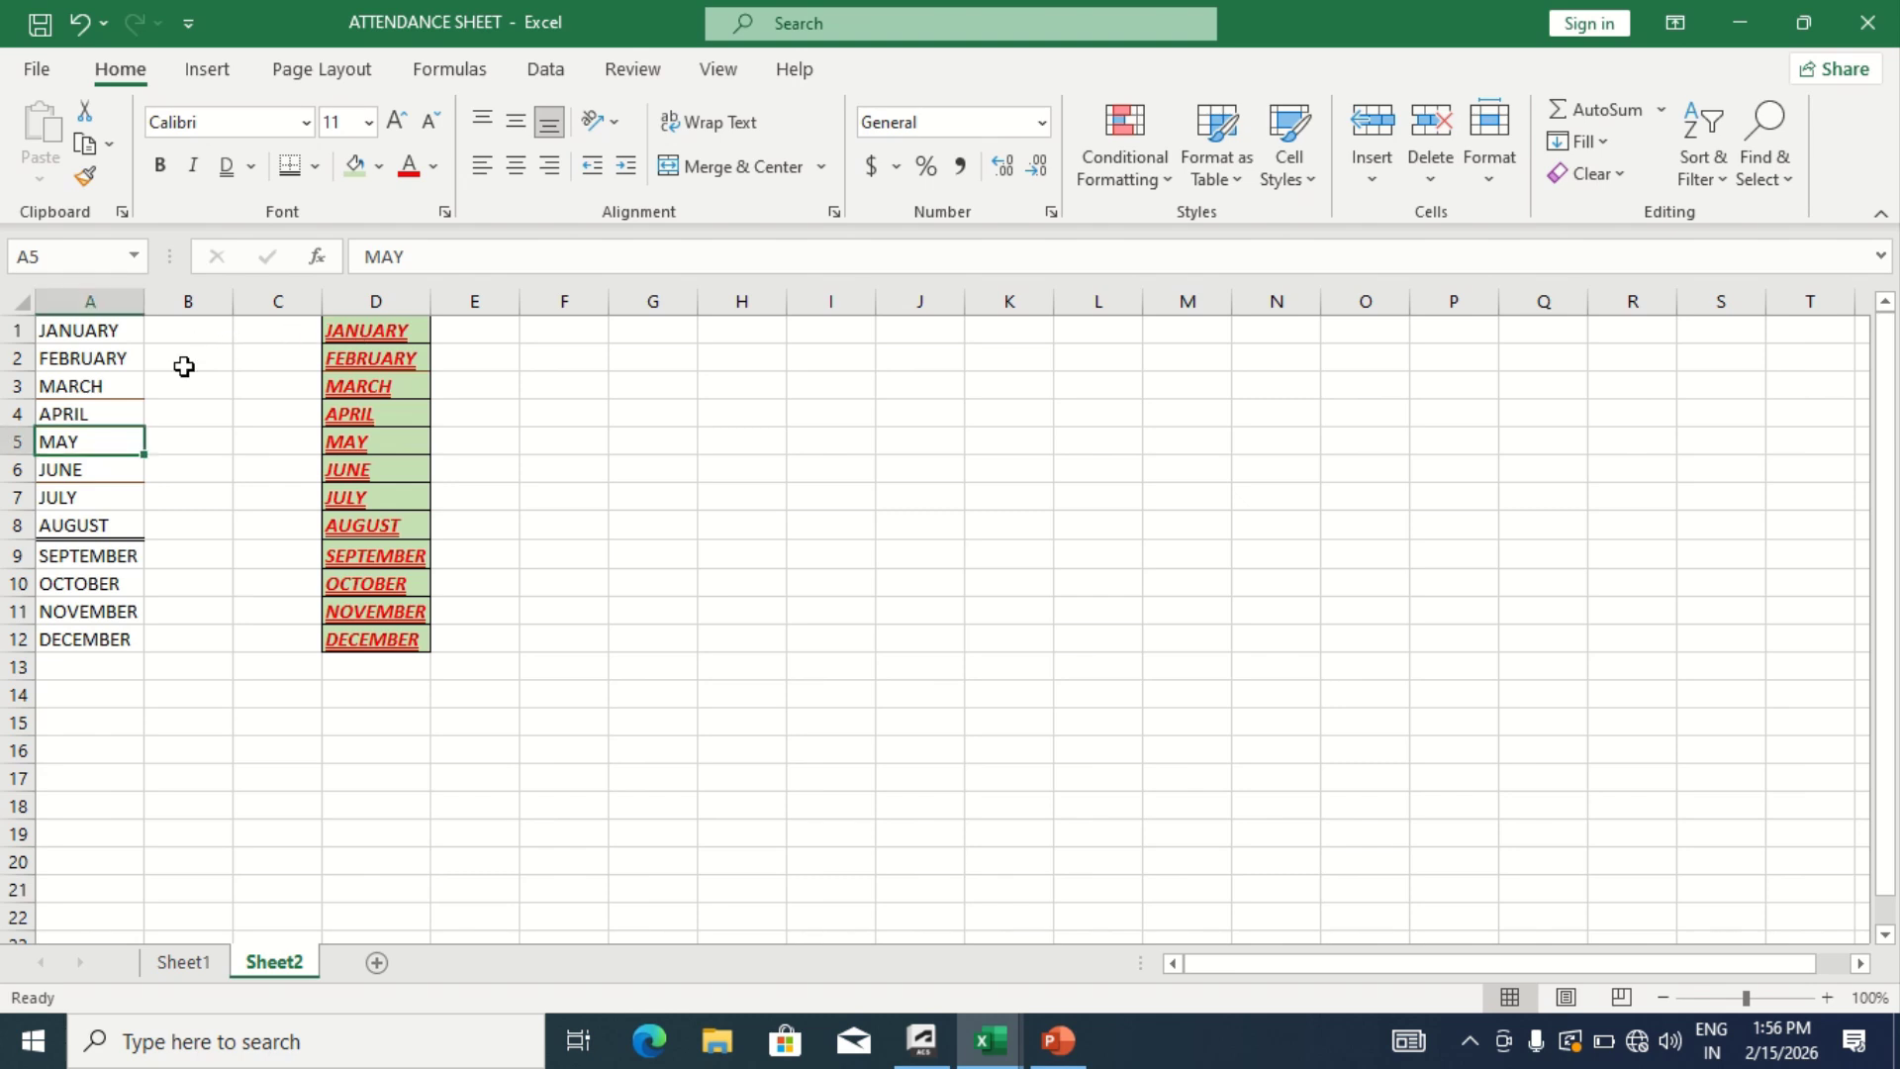
Increase the font size of the month names in D1:D12 to 36 and autofit column D
left_click(375, 352)
key("ctrl+a")
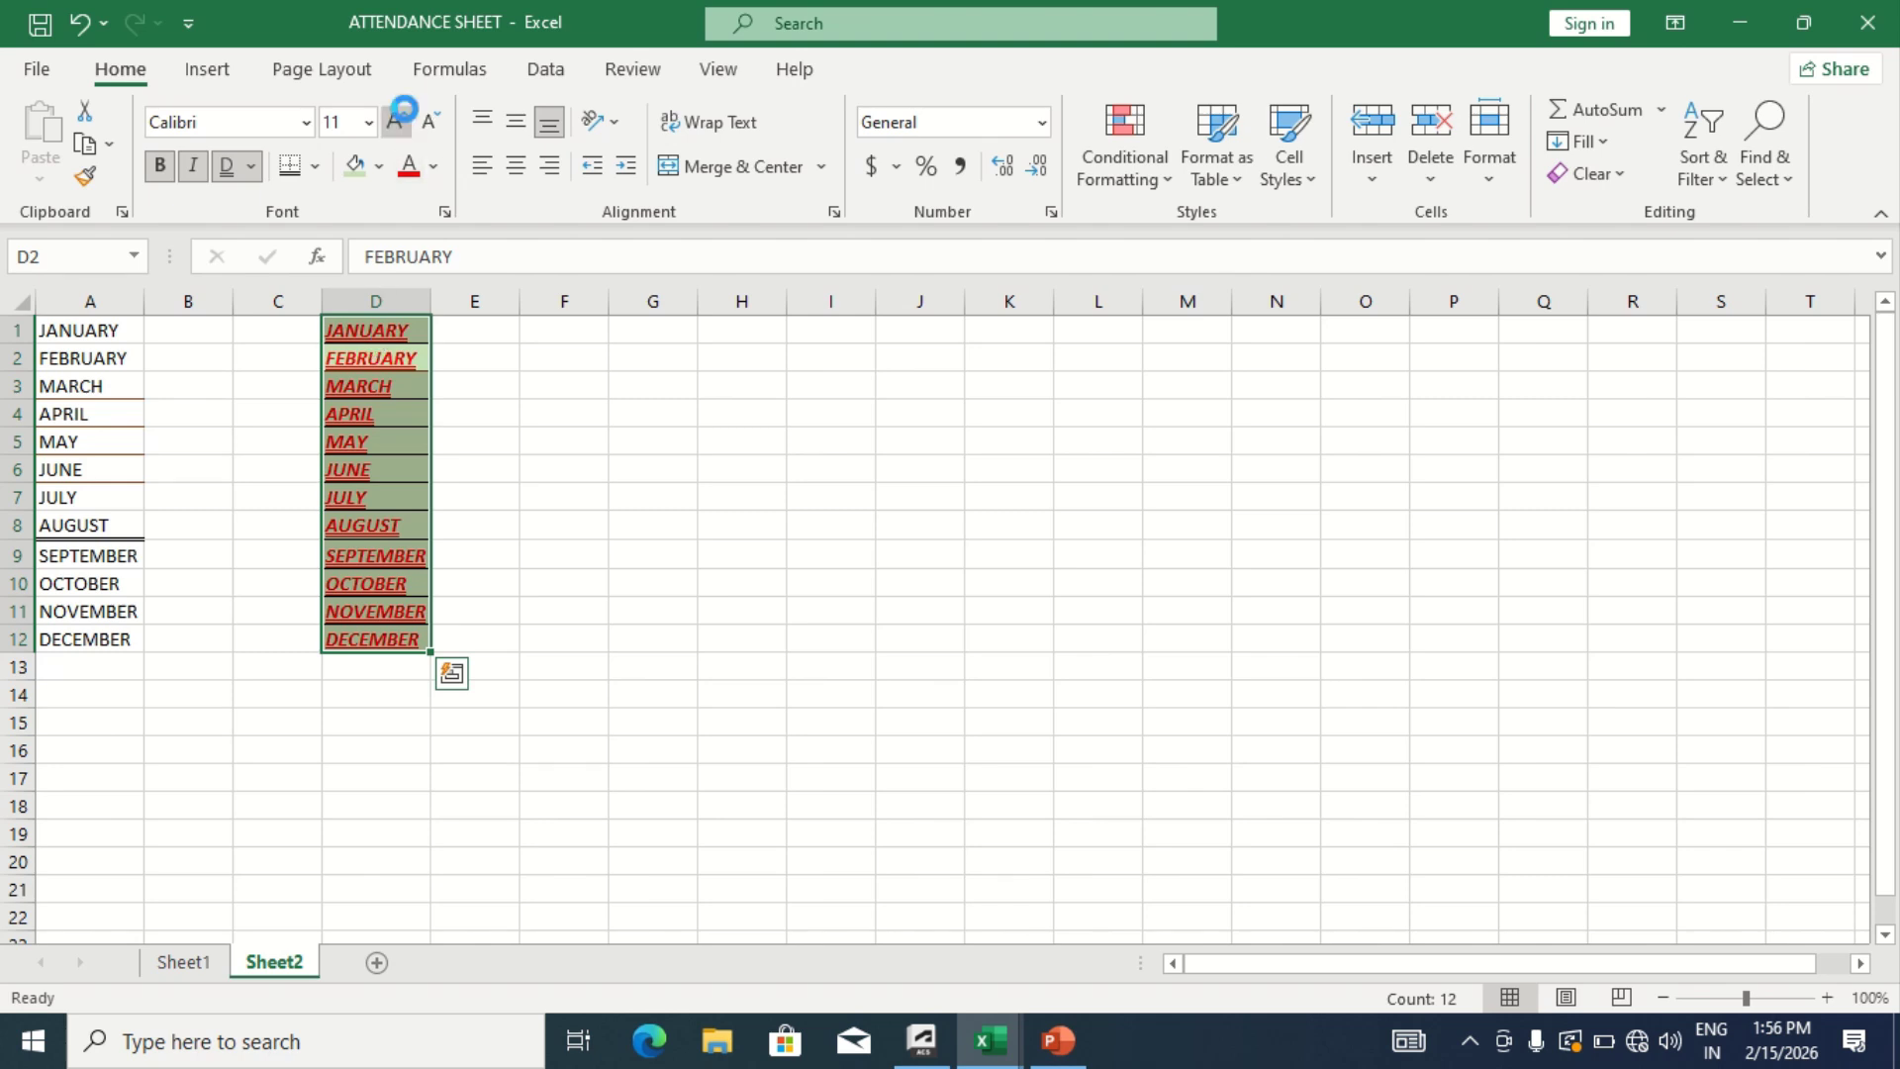
left_click(403, 120)
left_click(404, 120)
left_click(403, 120)
left_click(404, 120)
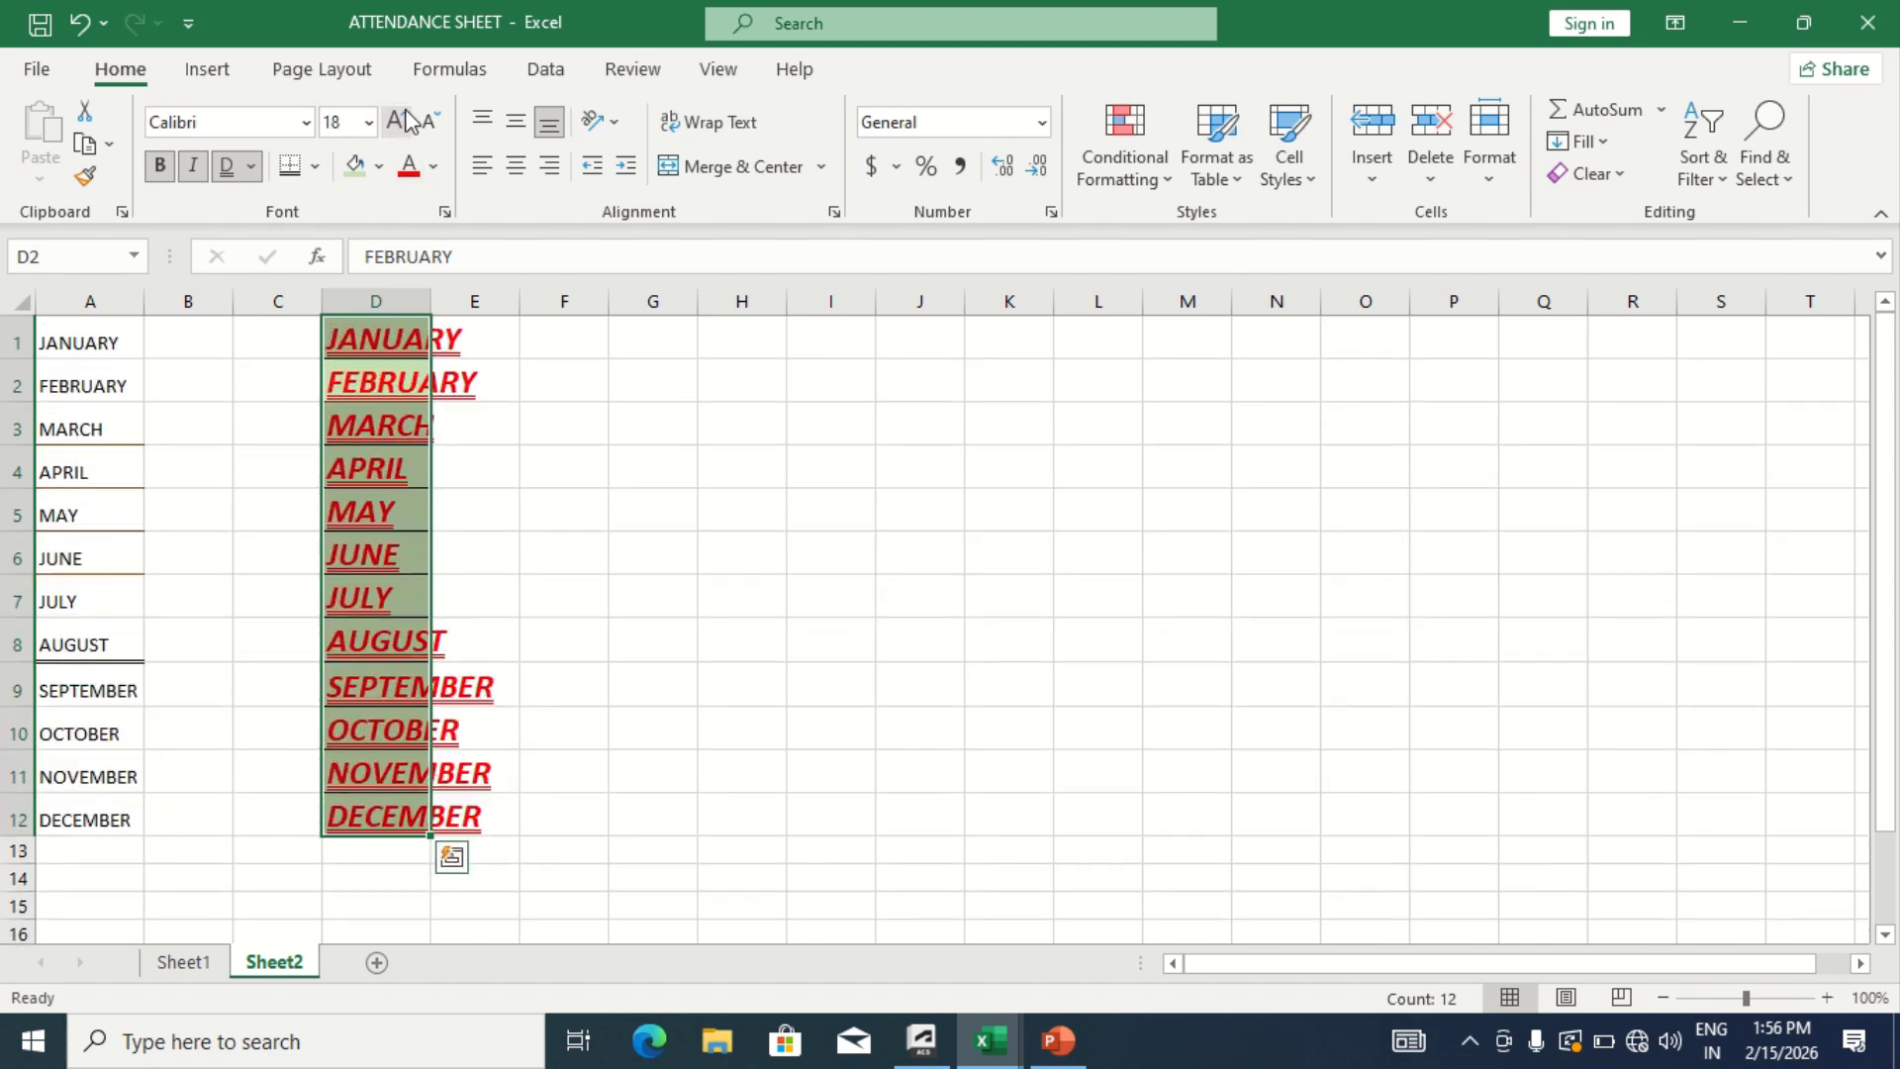
left_click(404, 120)
left_click(404, 119)
left_click(404, 120)
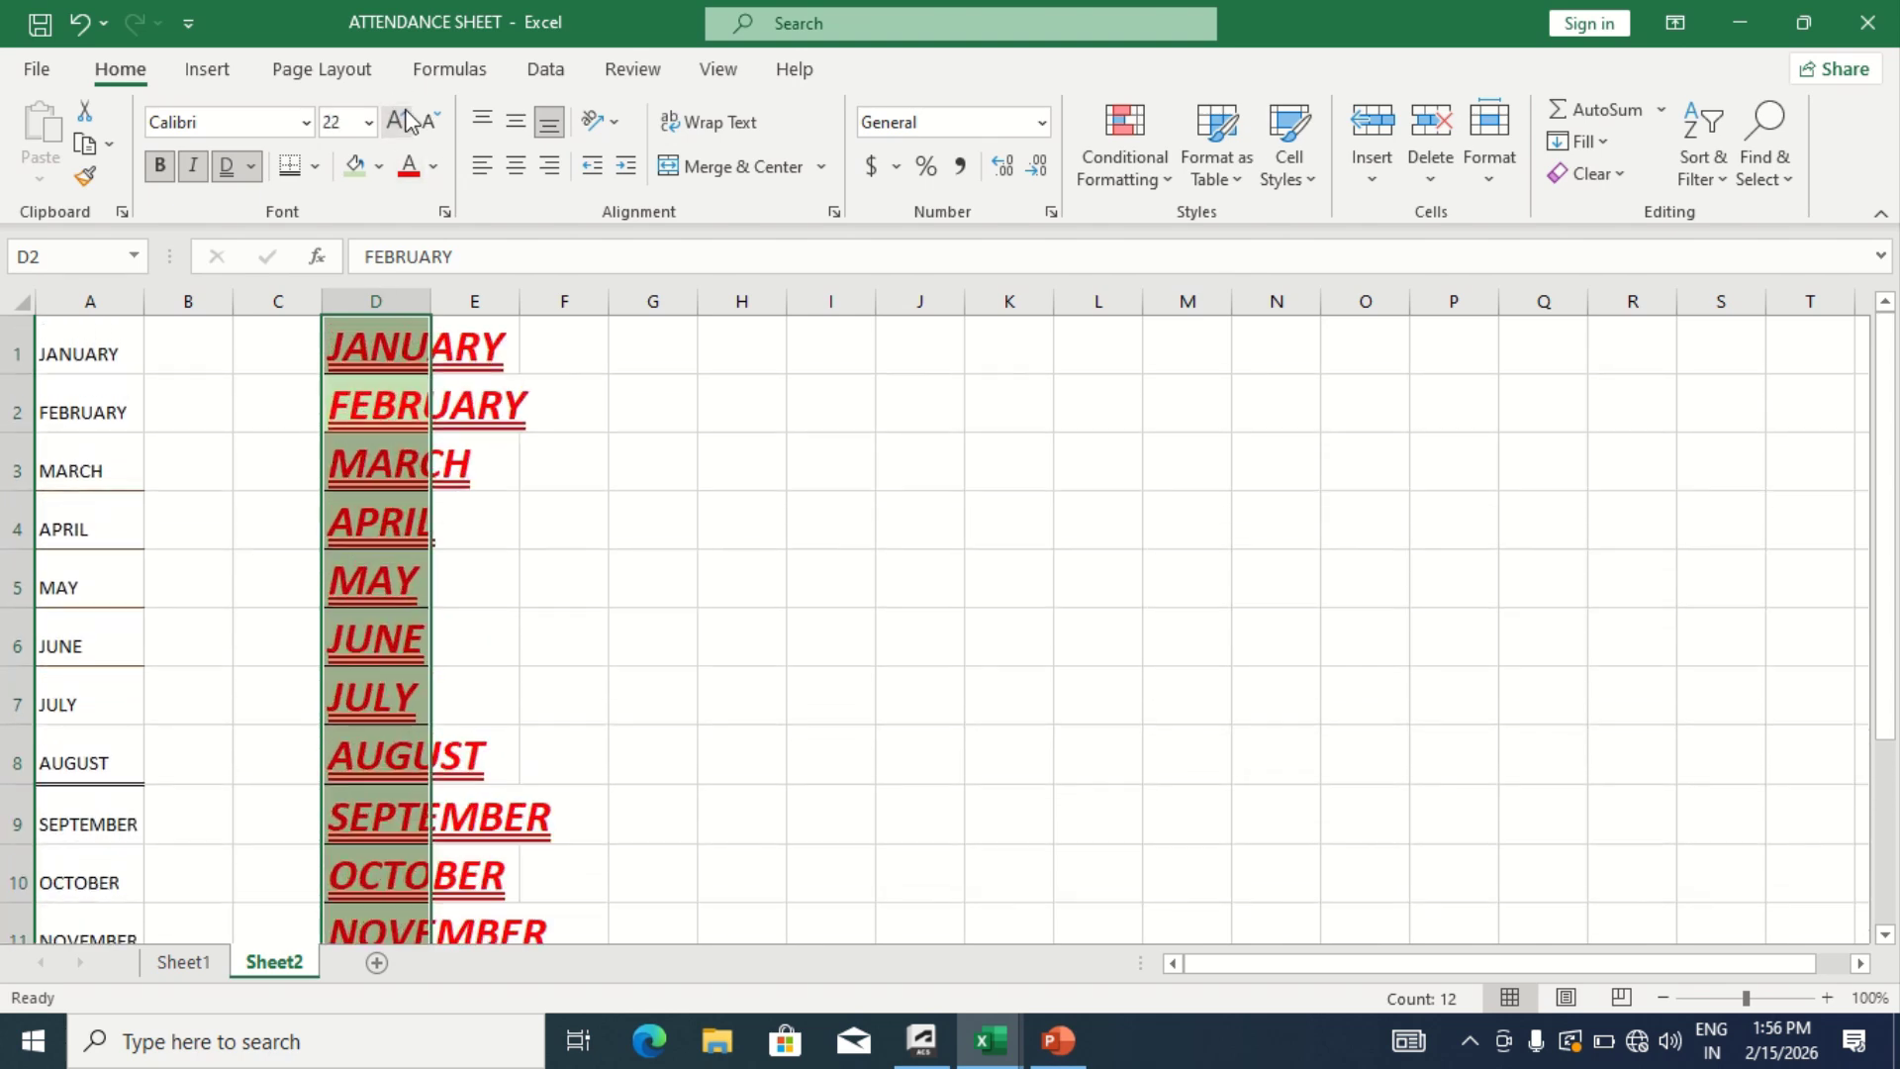
left_click(404, 120)
left_click(404, 120)
left_click(404, 120)
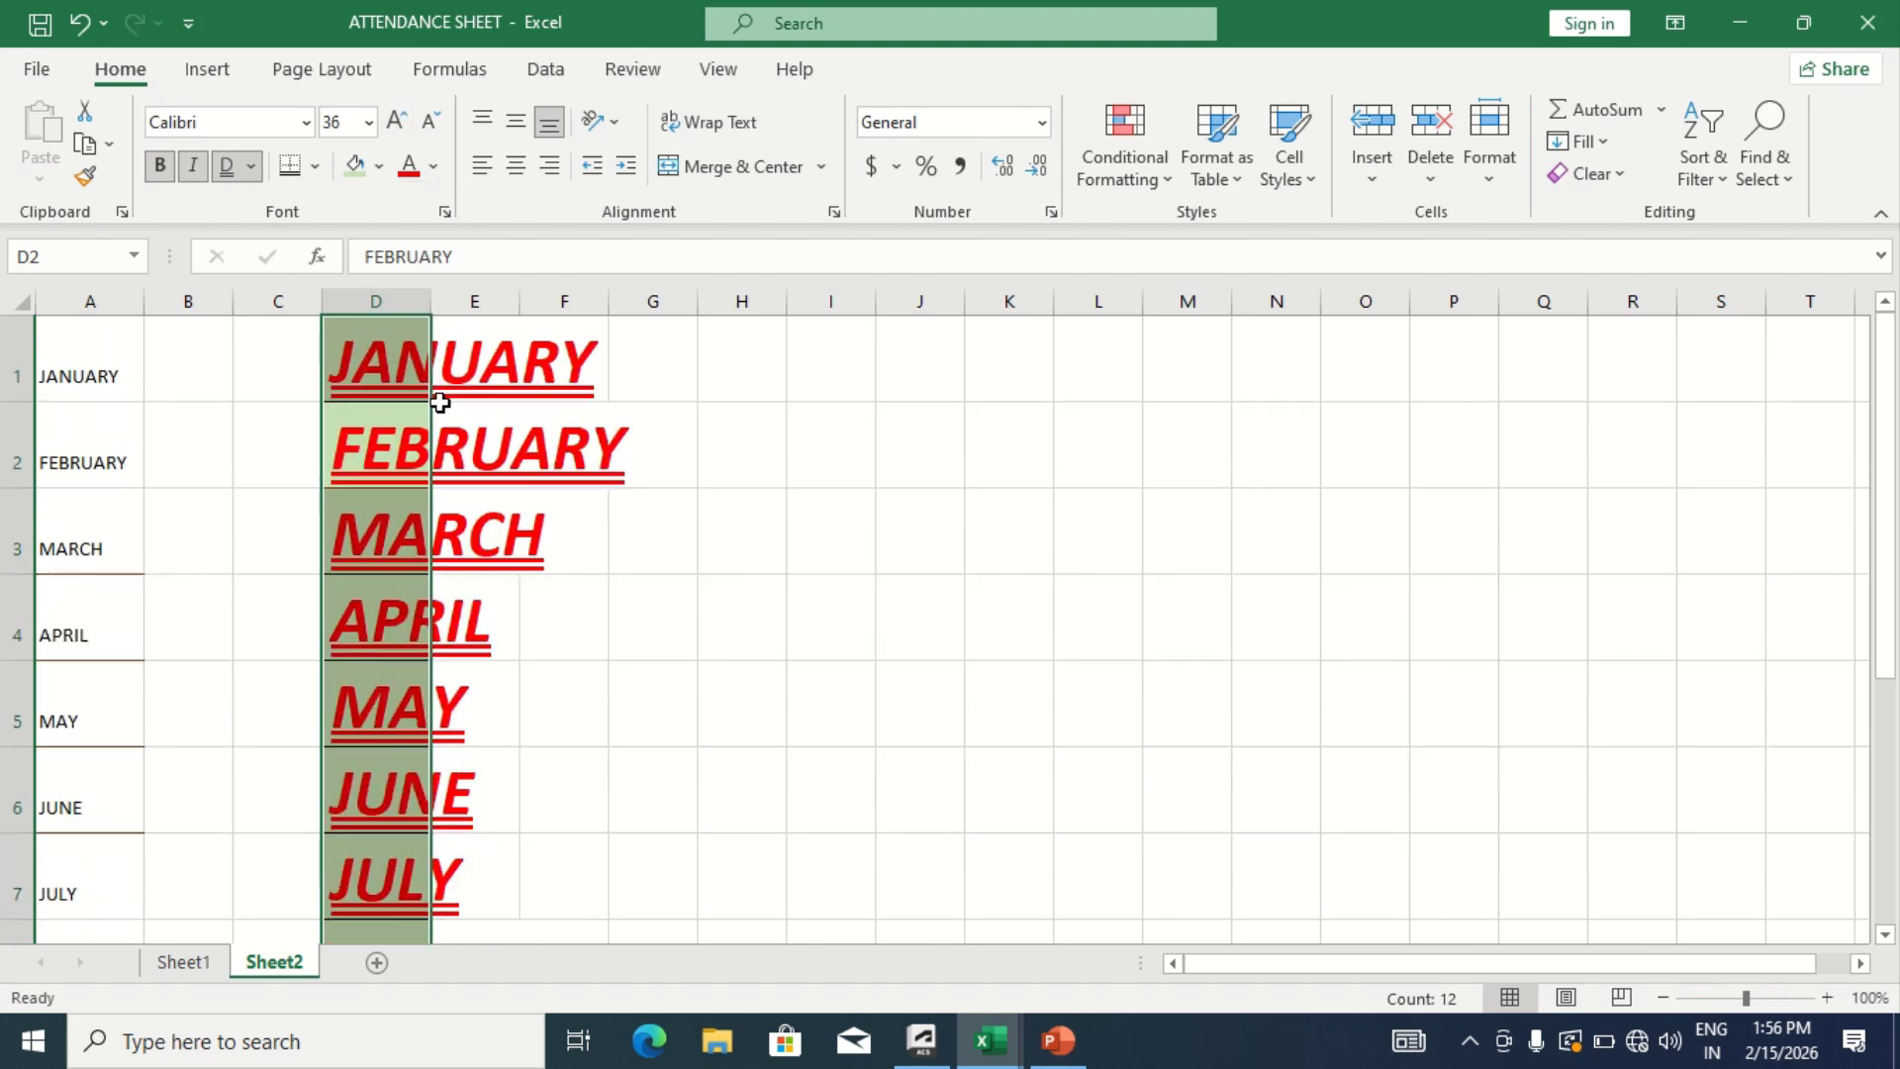
double_click(425, 308)
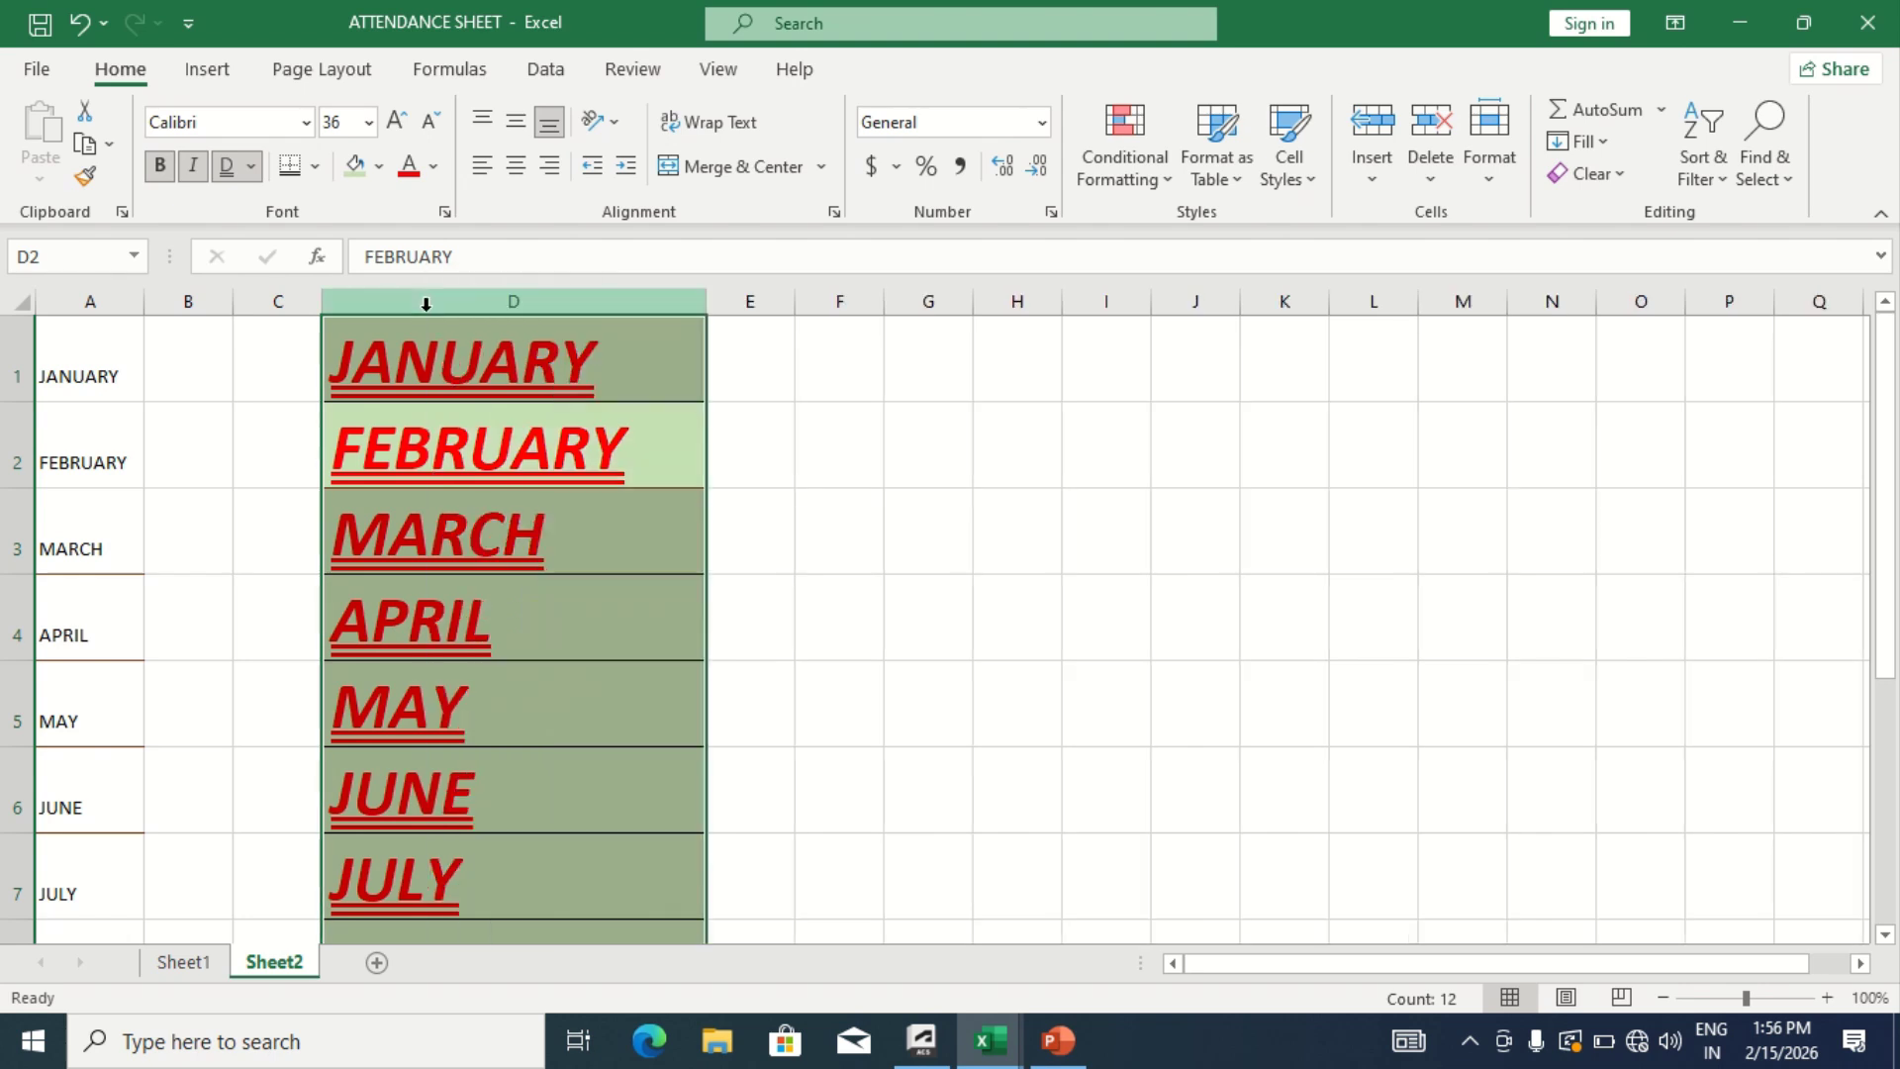
Change the font of FEBRUARY in D2 to Adobe Hebrew
left_click(472, 470)
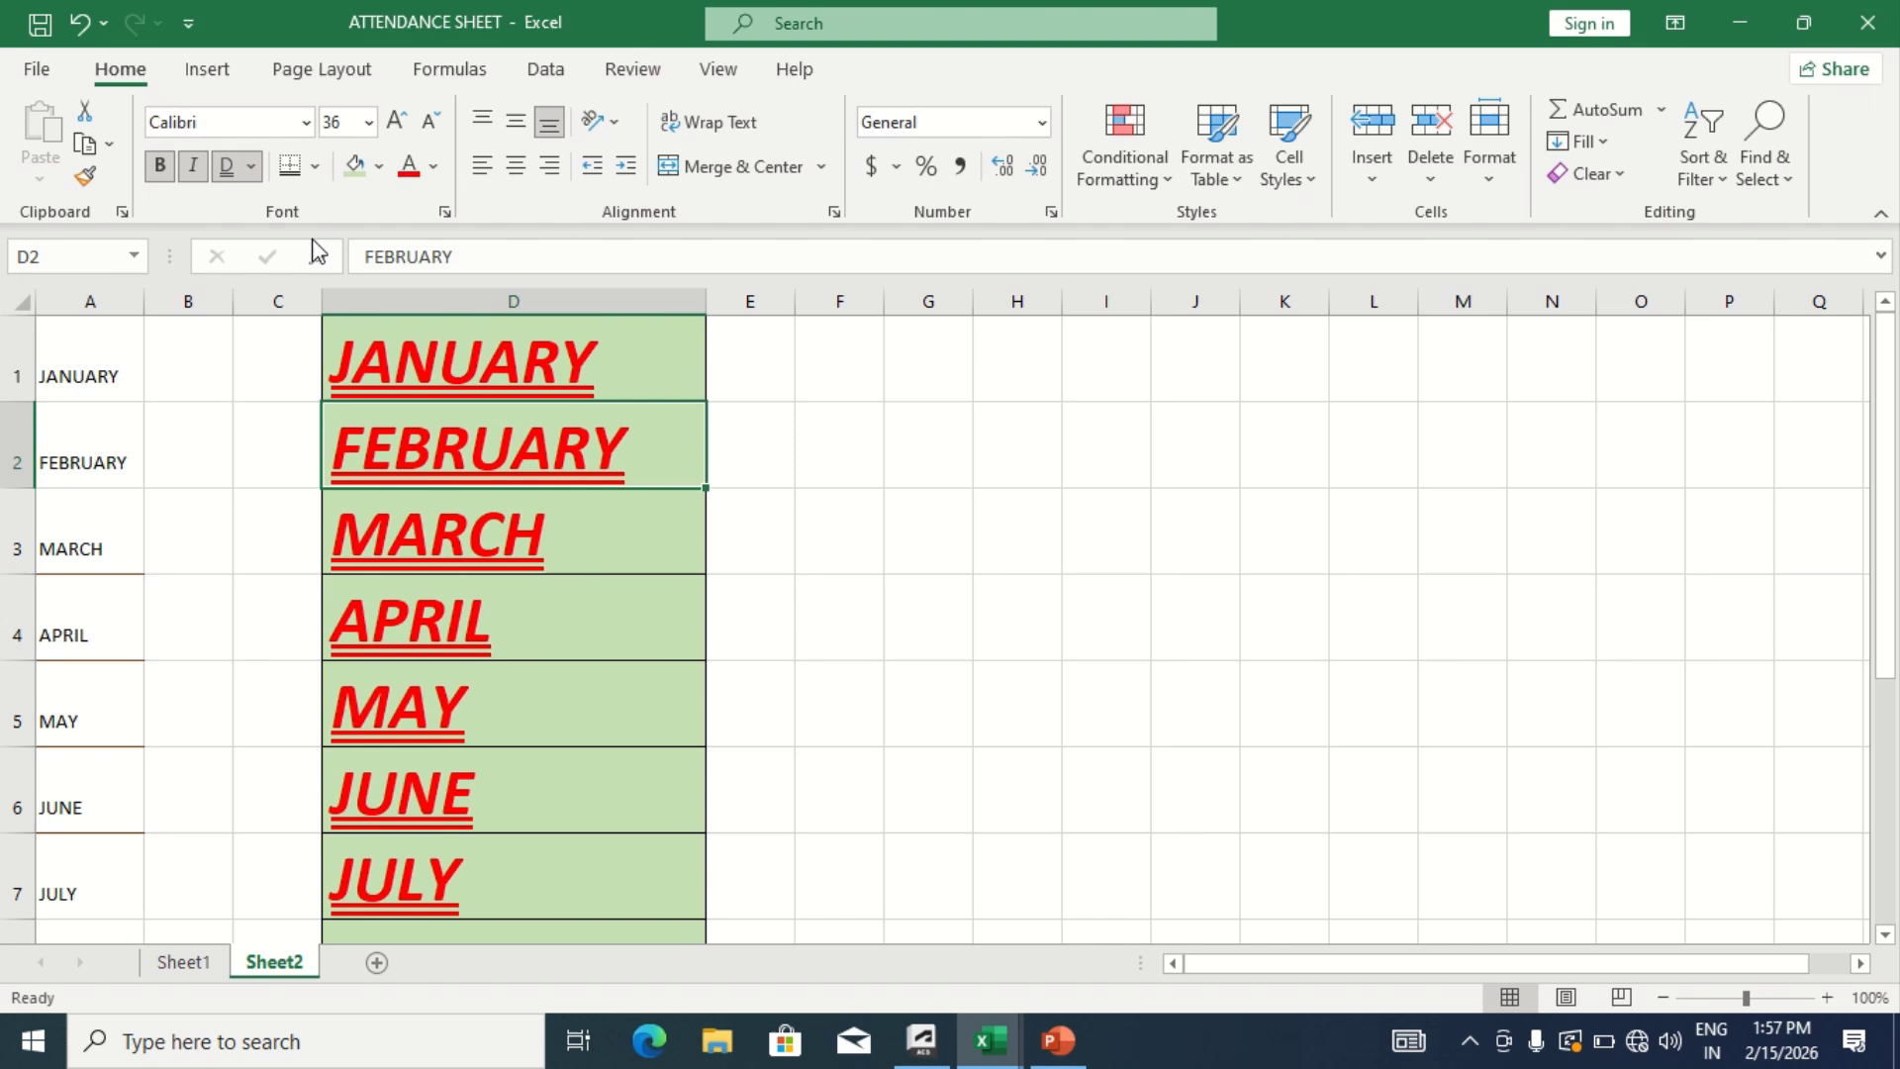
left_click(305, 122)
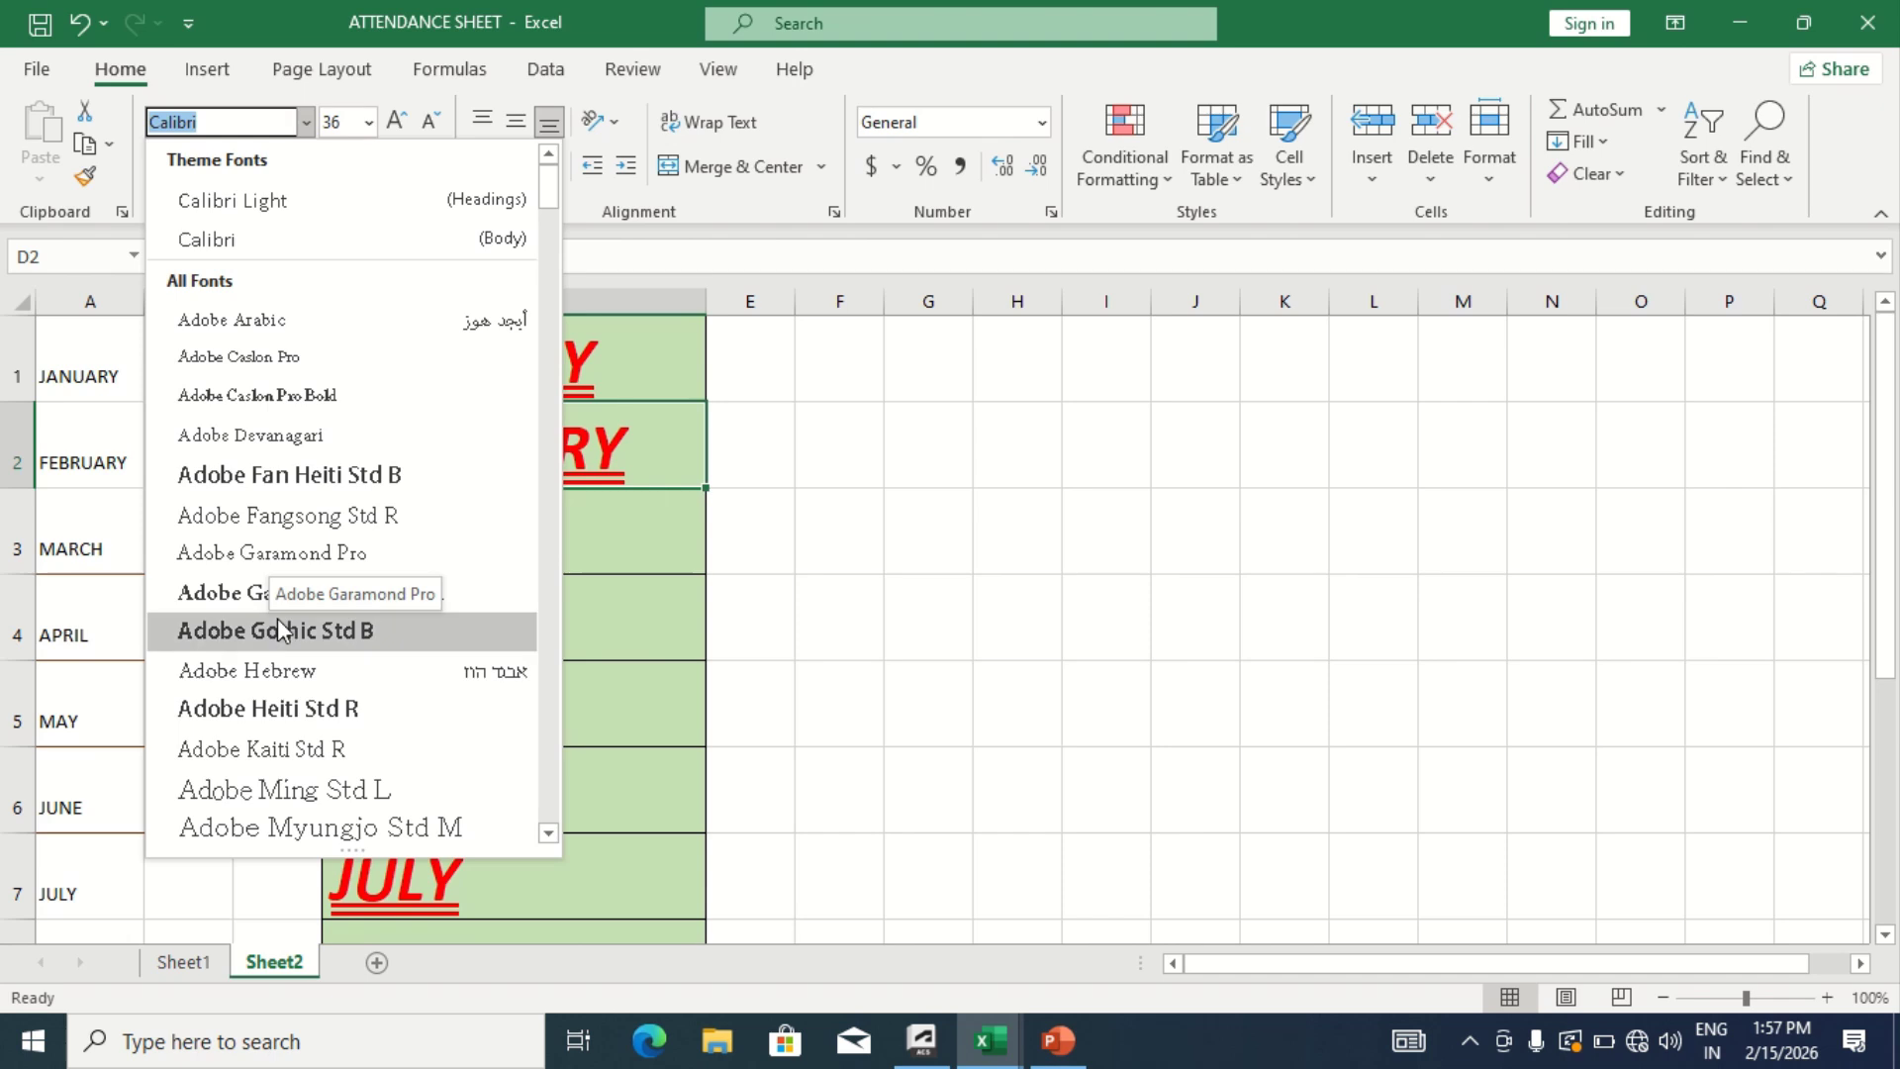
key("Escape")
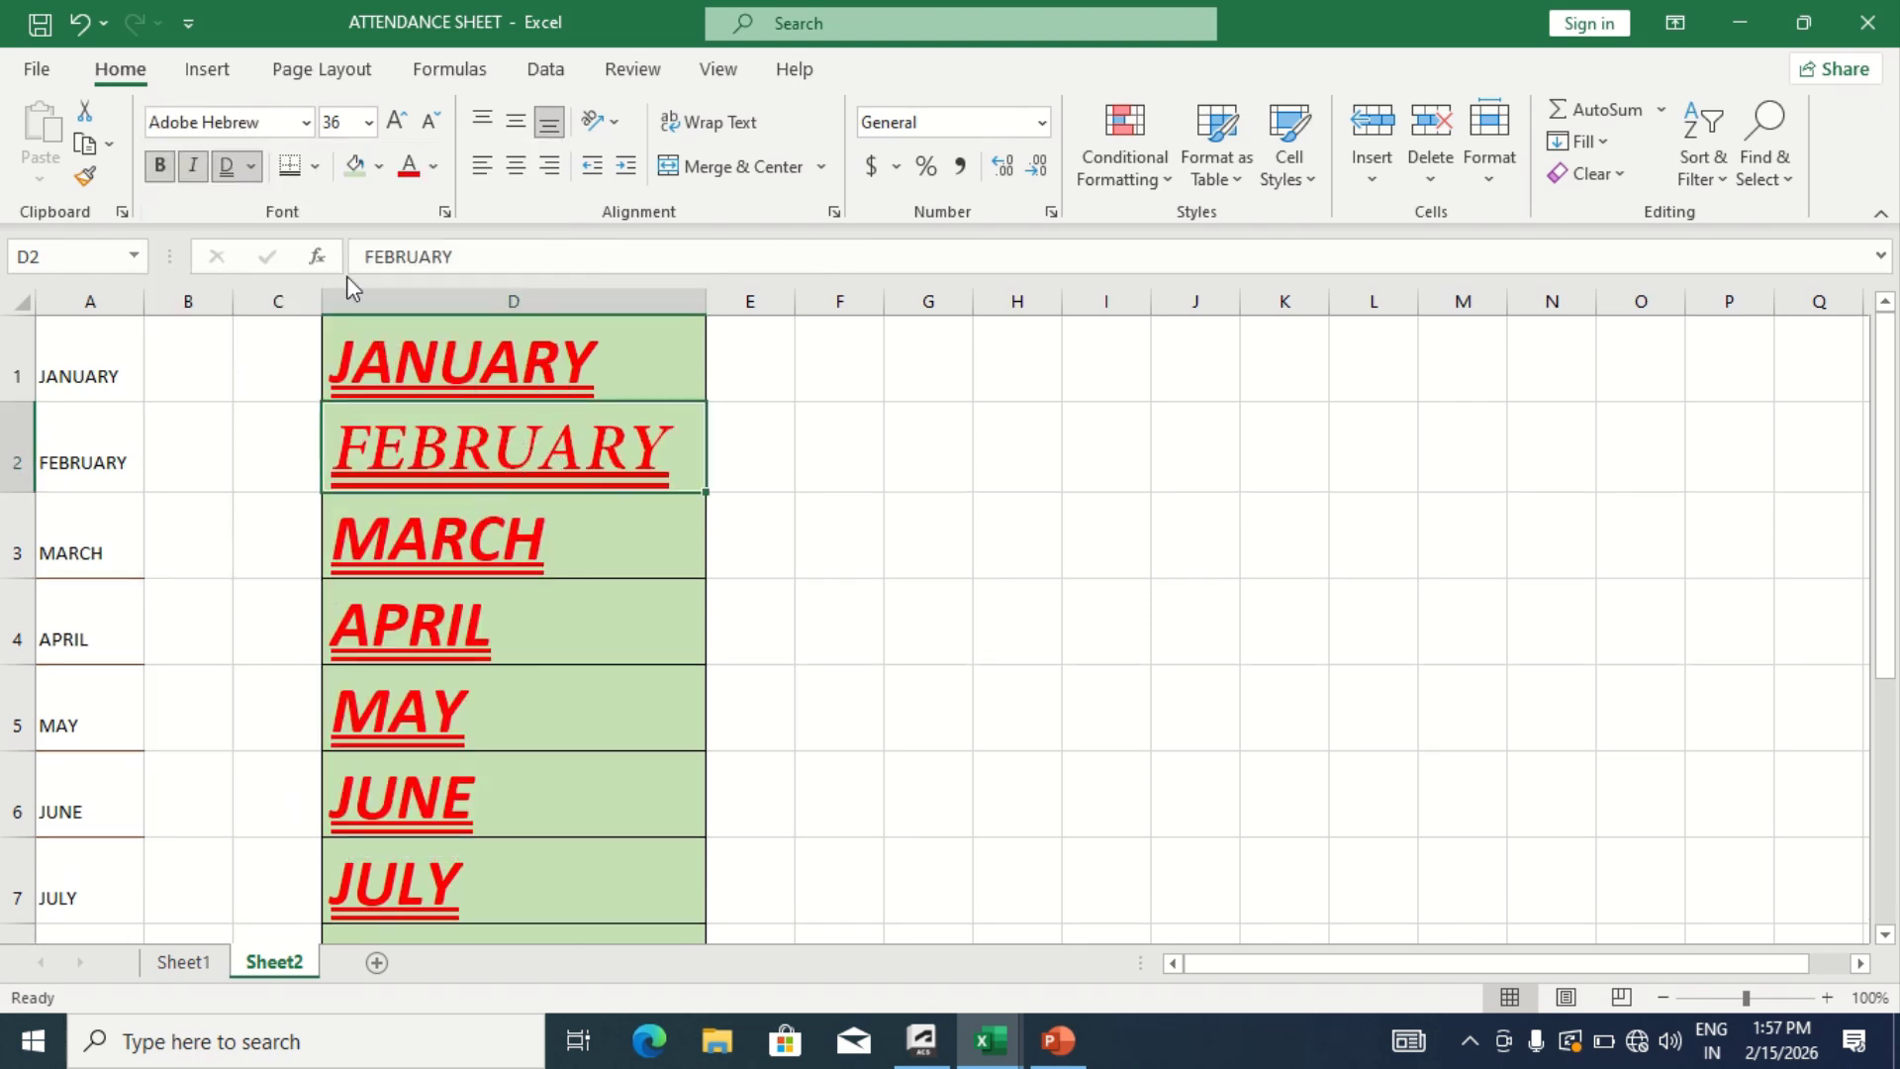
Increase the font size of FEBRUARY in D2 to 72 and undo the last size increase
left_click(393, 120)
left_click(392, 121)
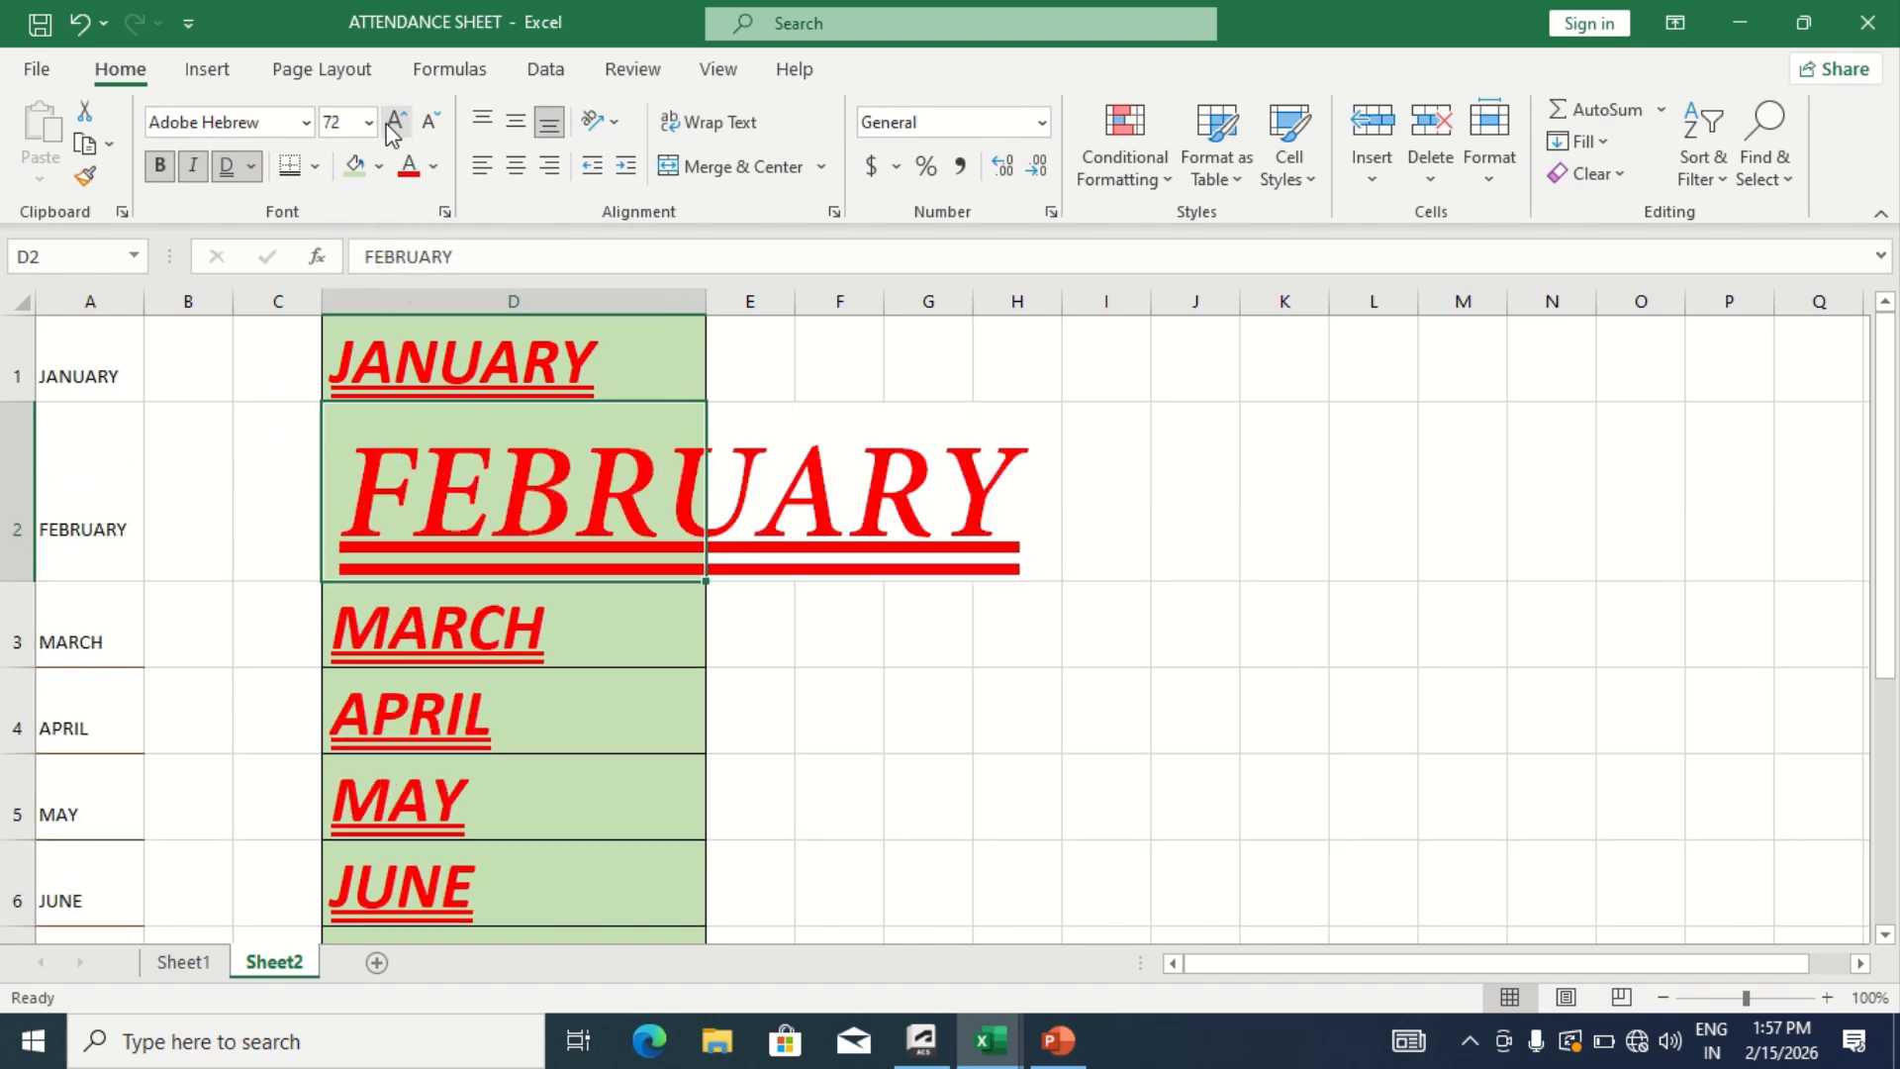
key("ctrl+z")
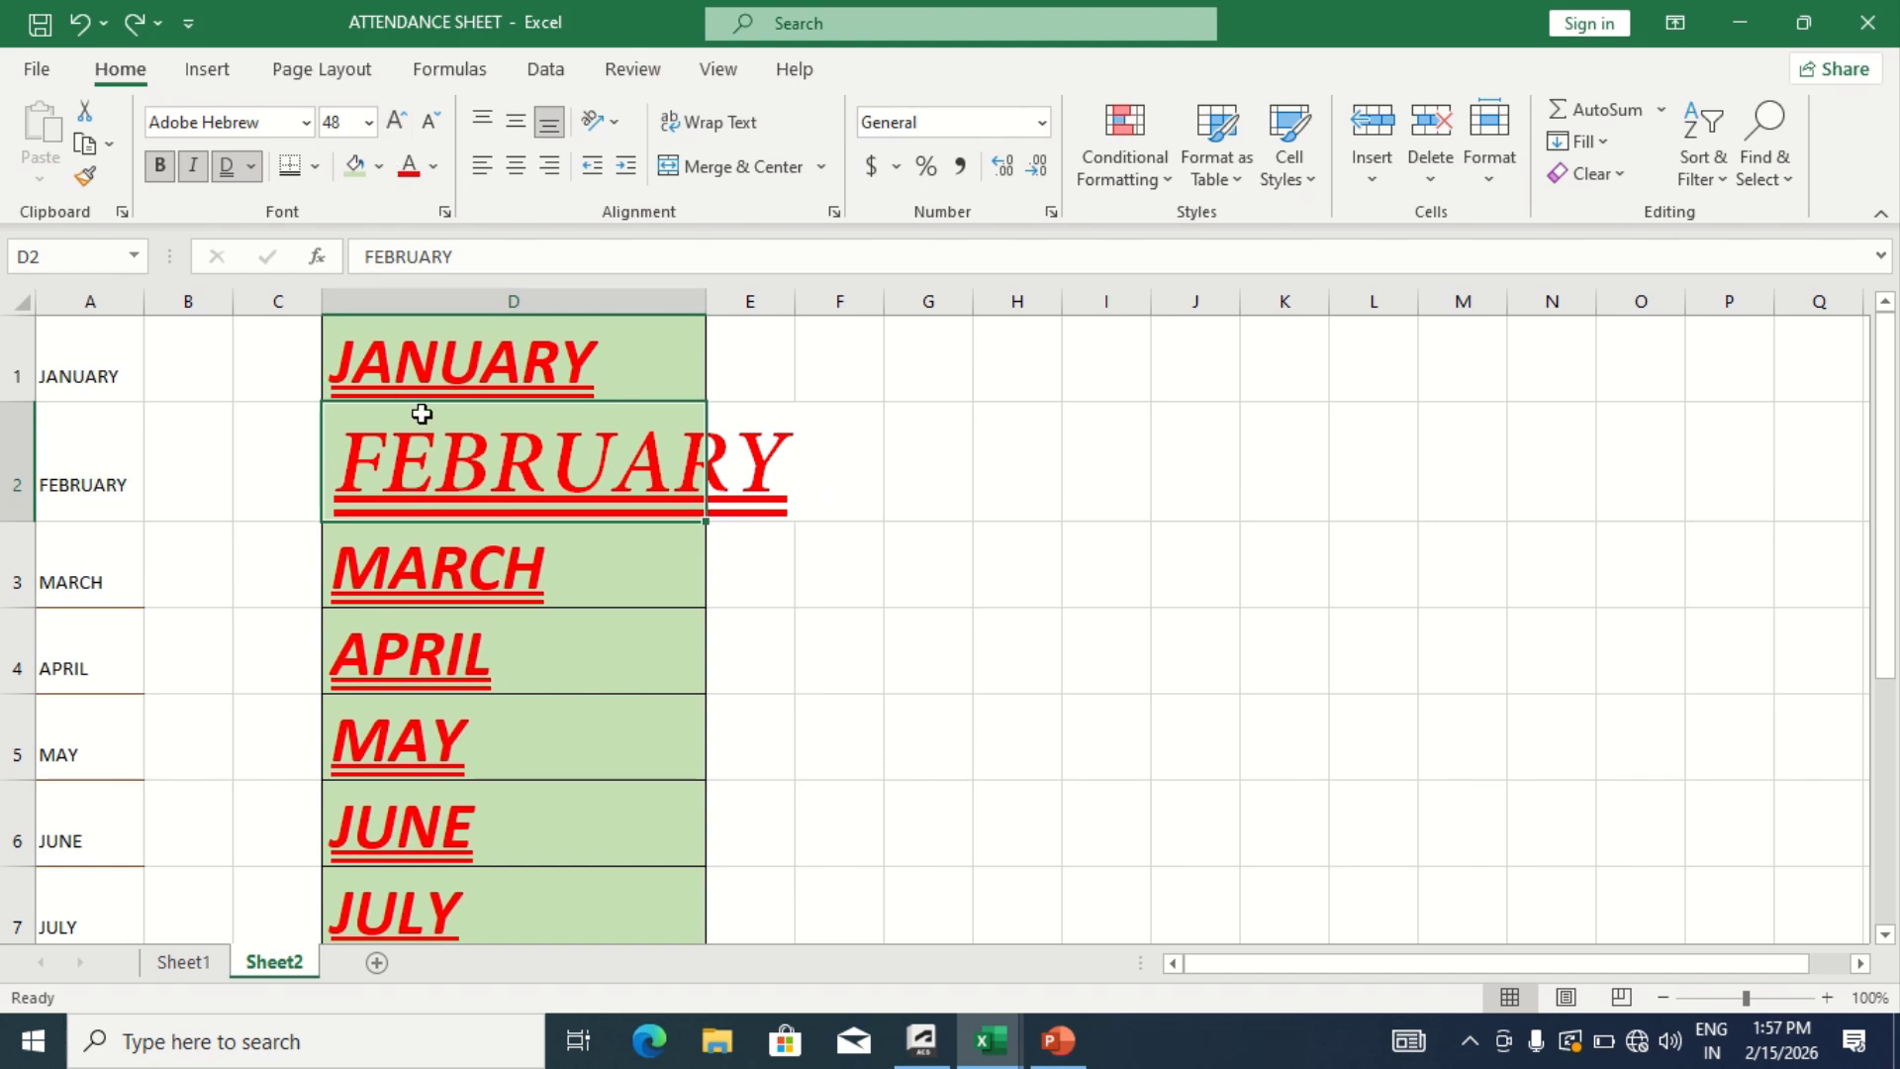
left_click(445, 389)
Set the font size of MARCH in D3 to 1
left_click(550, 592)
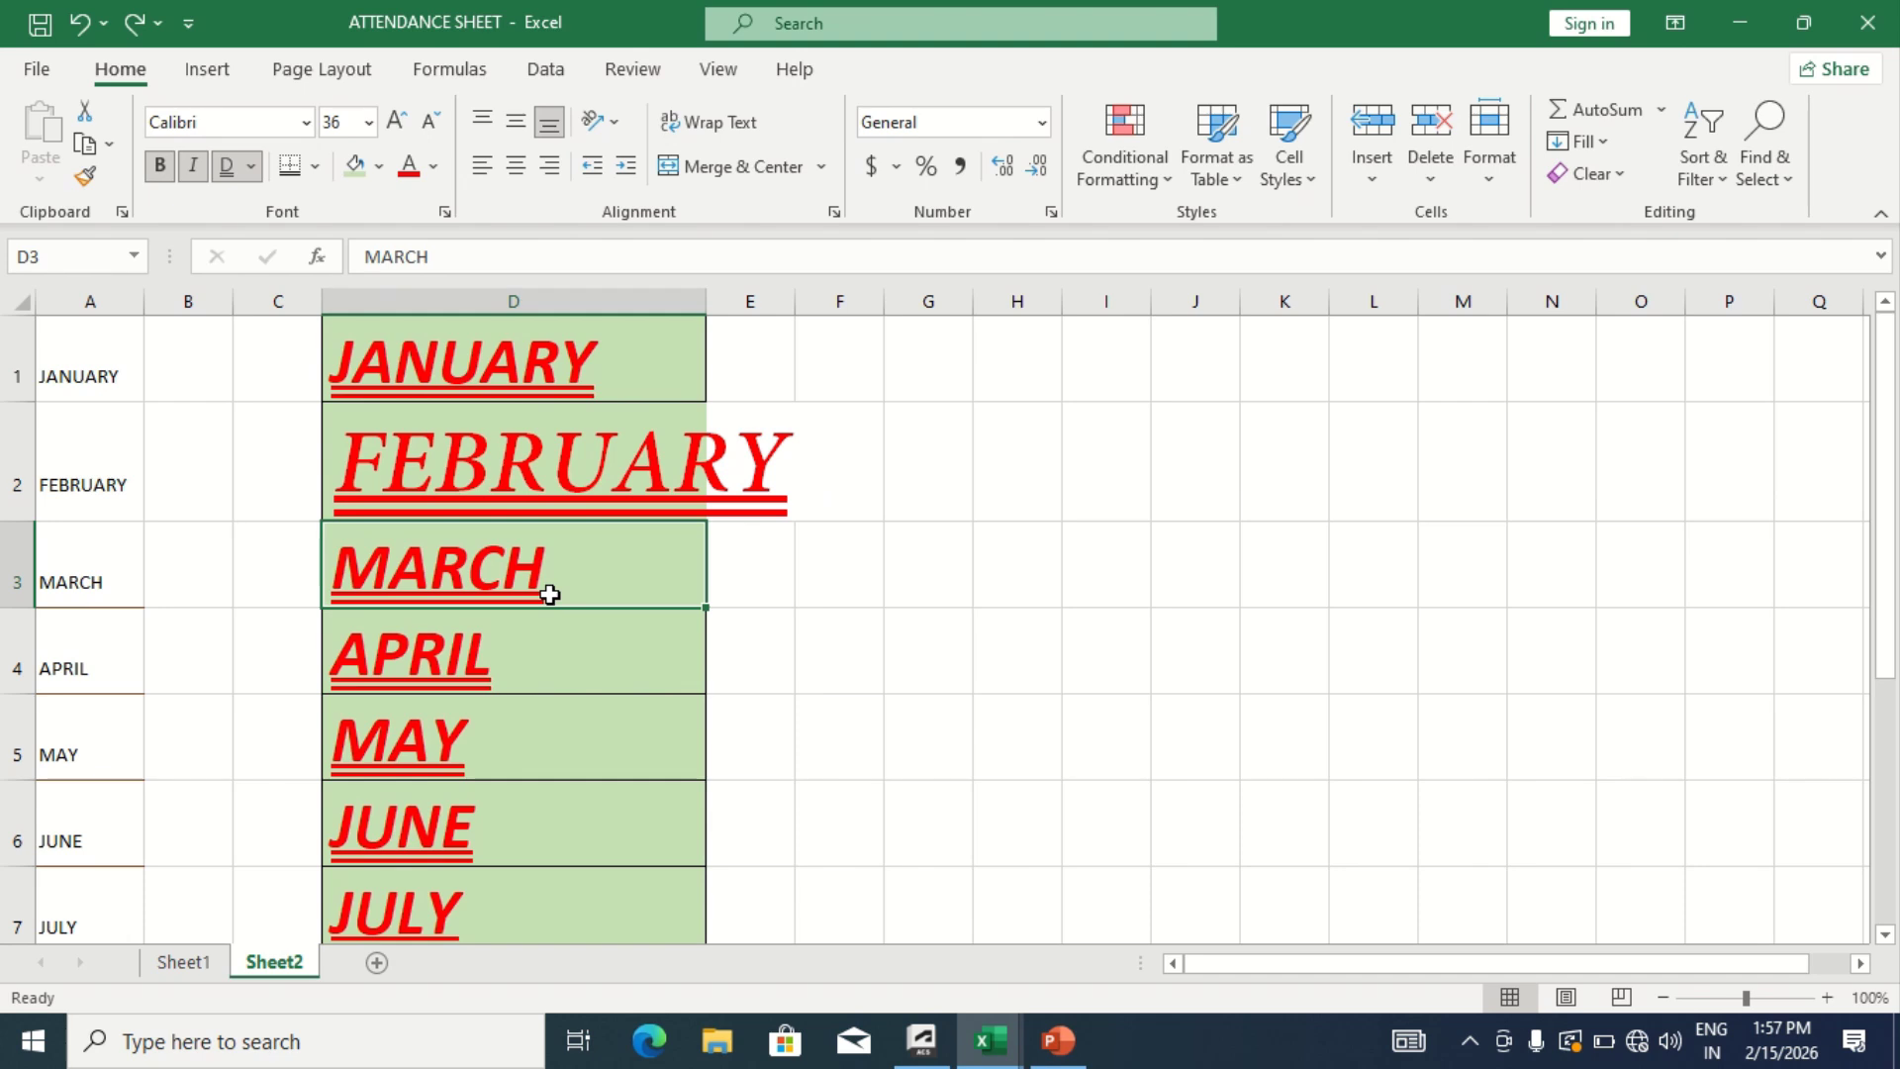
left_click(368, 123)
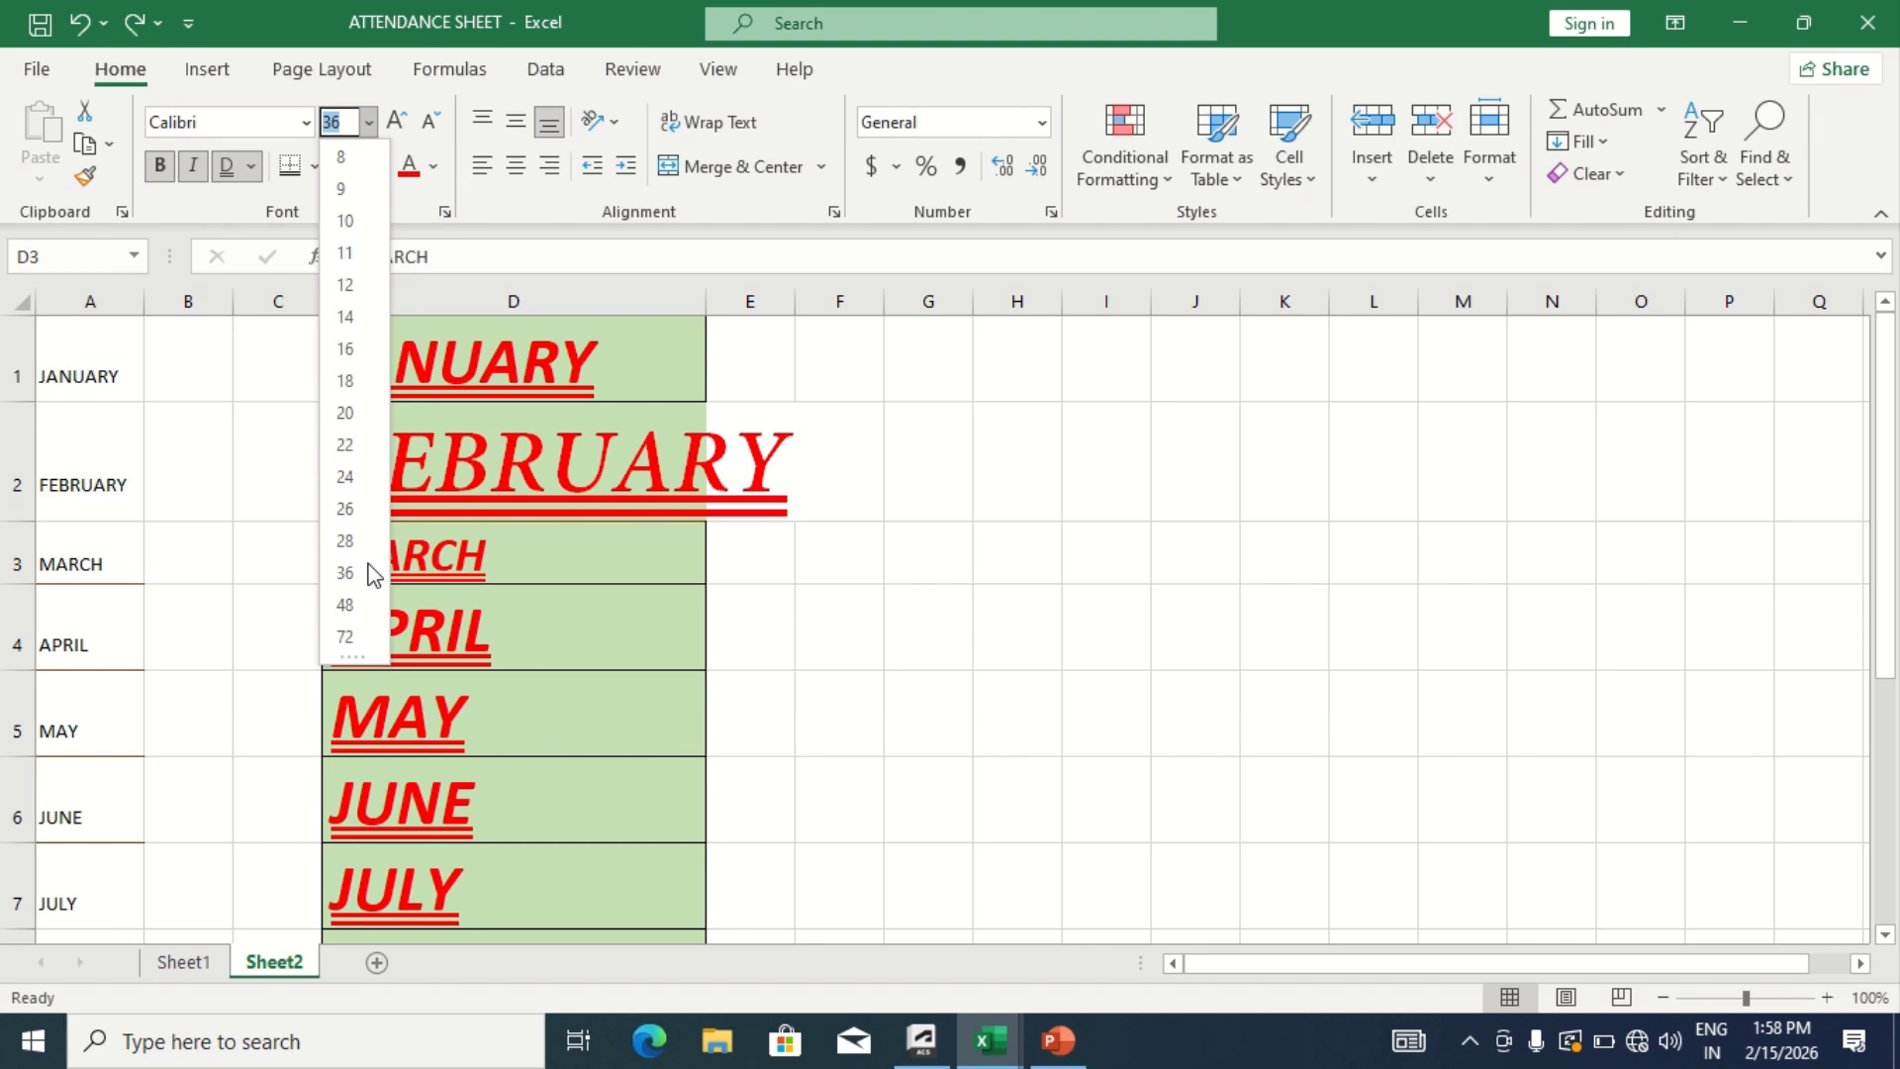
type("1")
key("Return")
left_click(368, 562)
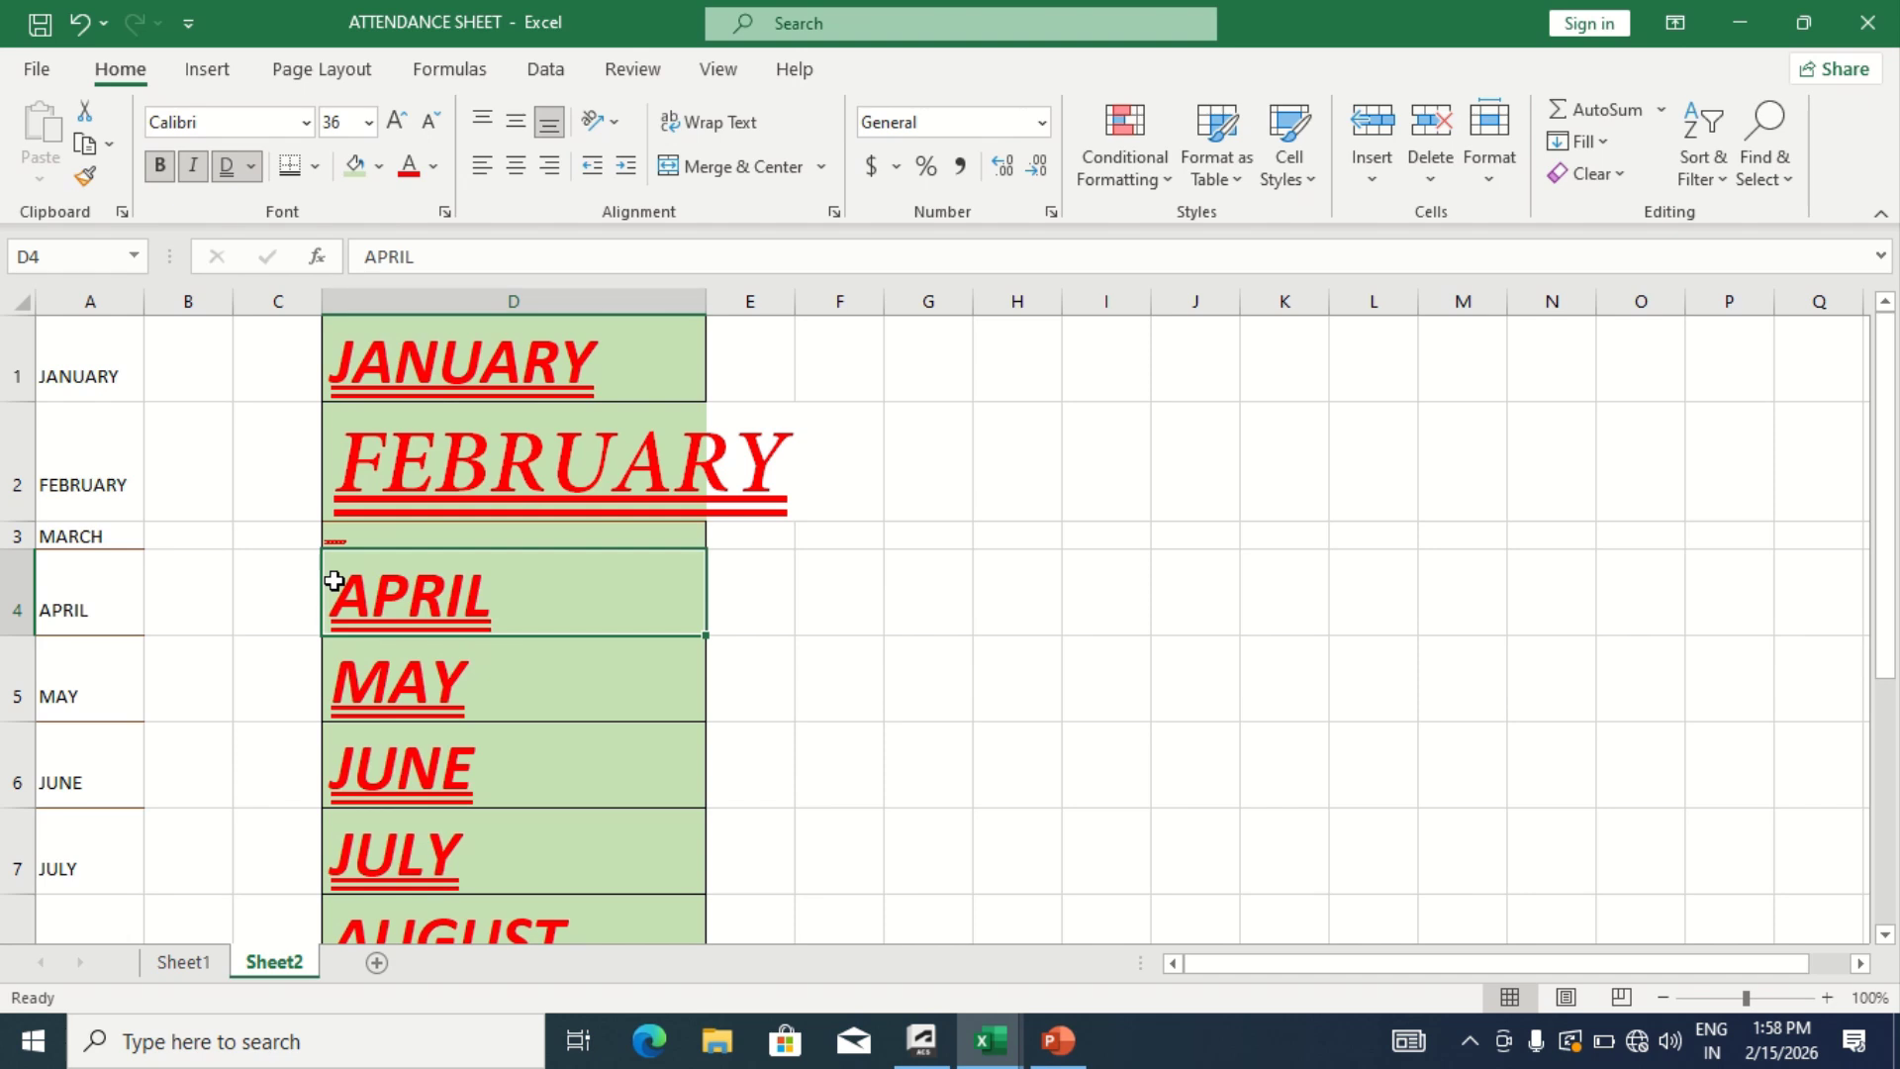
Set the font size of MARCH in D3 to 100
left_click(365, 535)
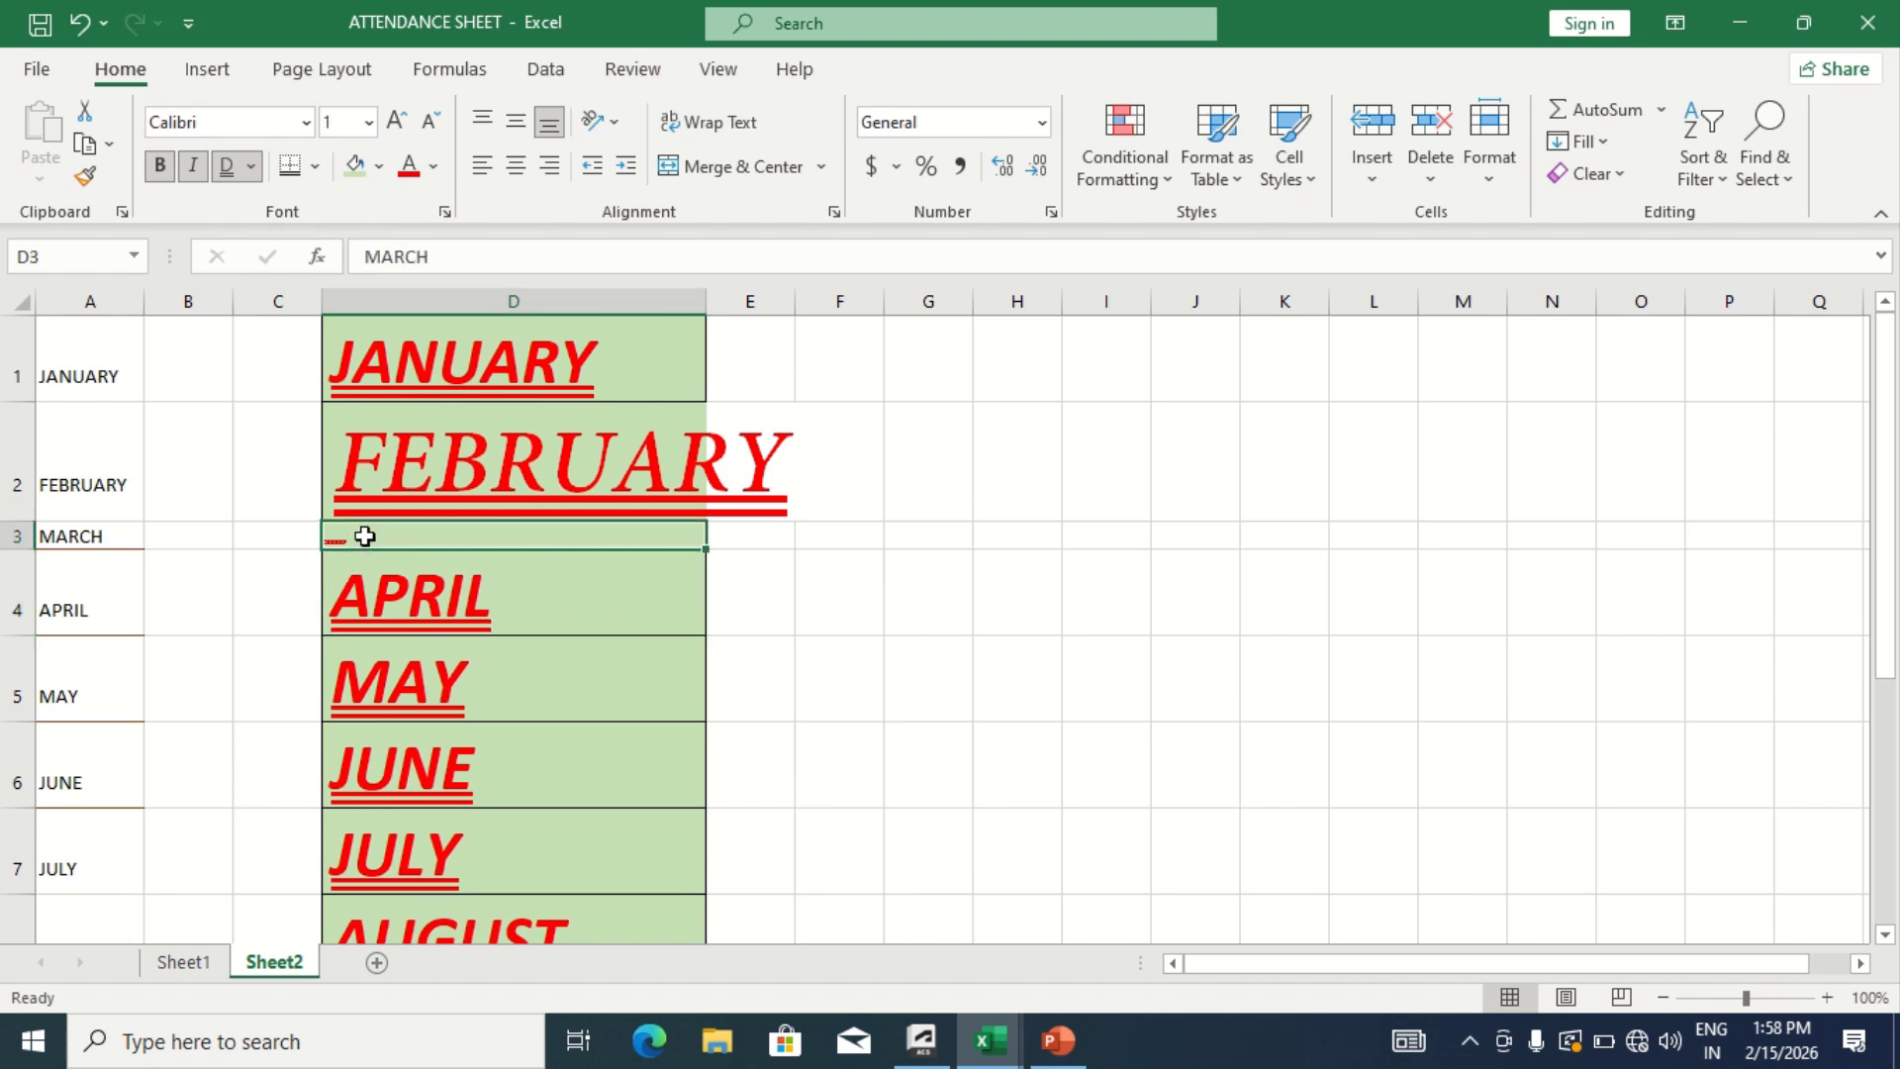
left_click(340, 124)
type("100")
key("Return")
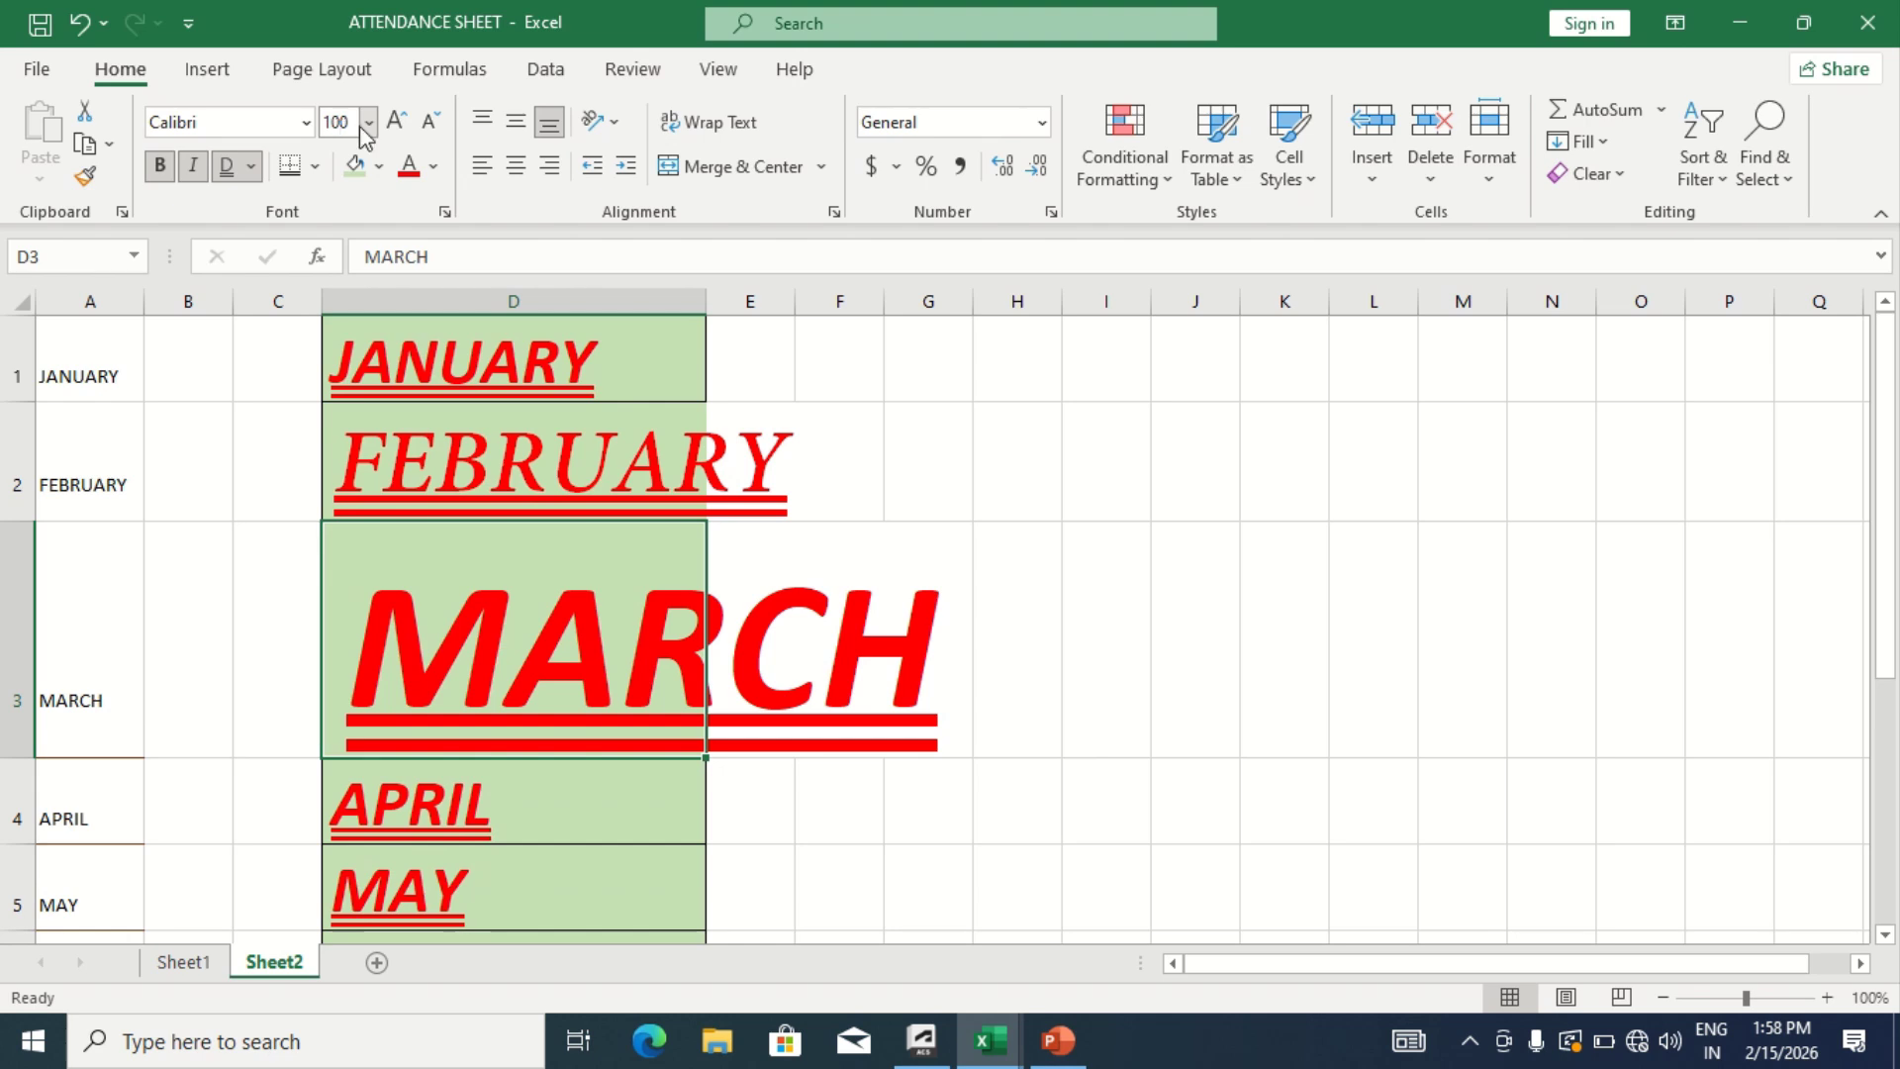
Decrease the font size of MARCH in D3 to 48
left_click(428, 123)
left_click(427, 123)
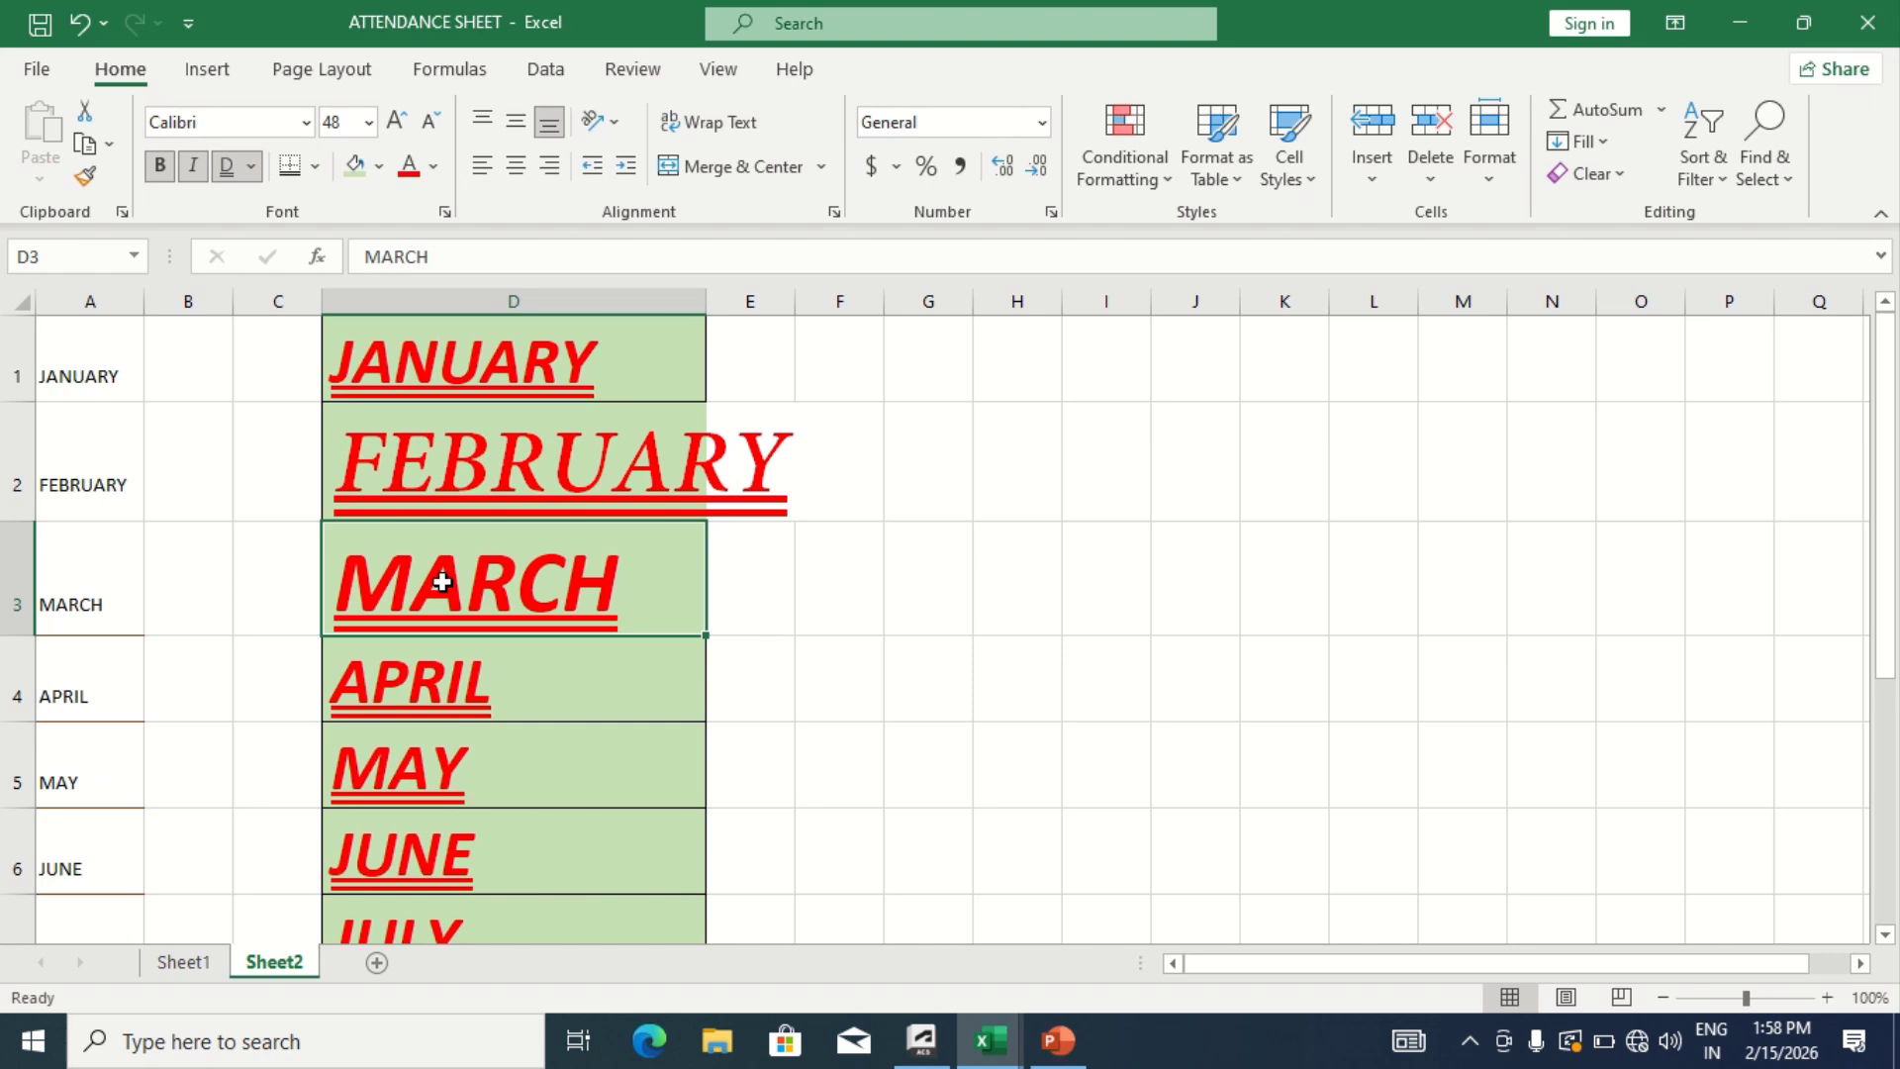
key("ctrl+]")
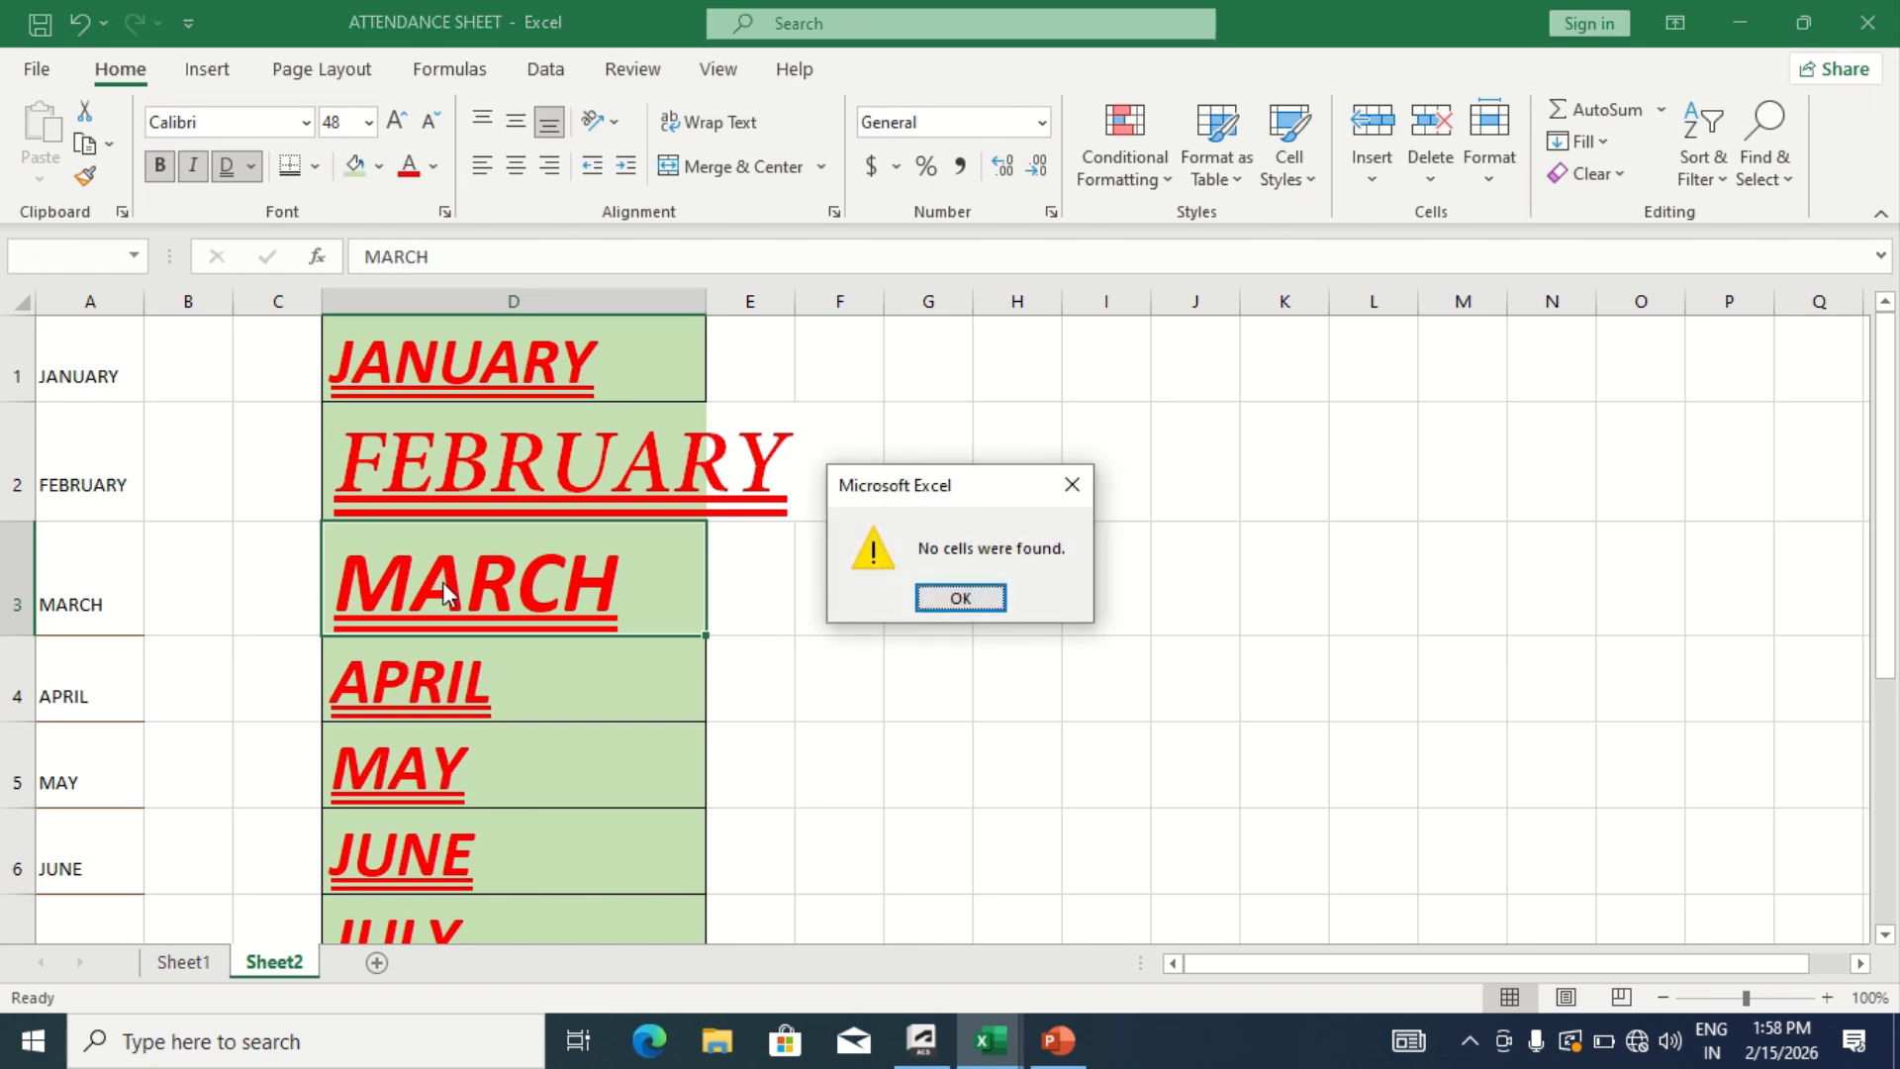
key("Return")
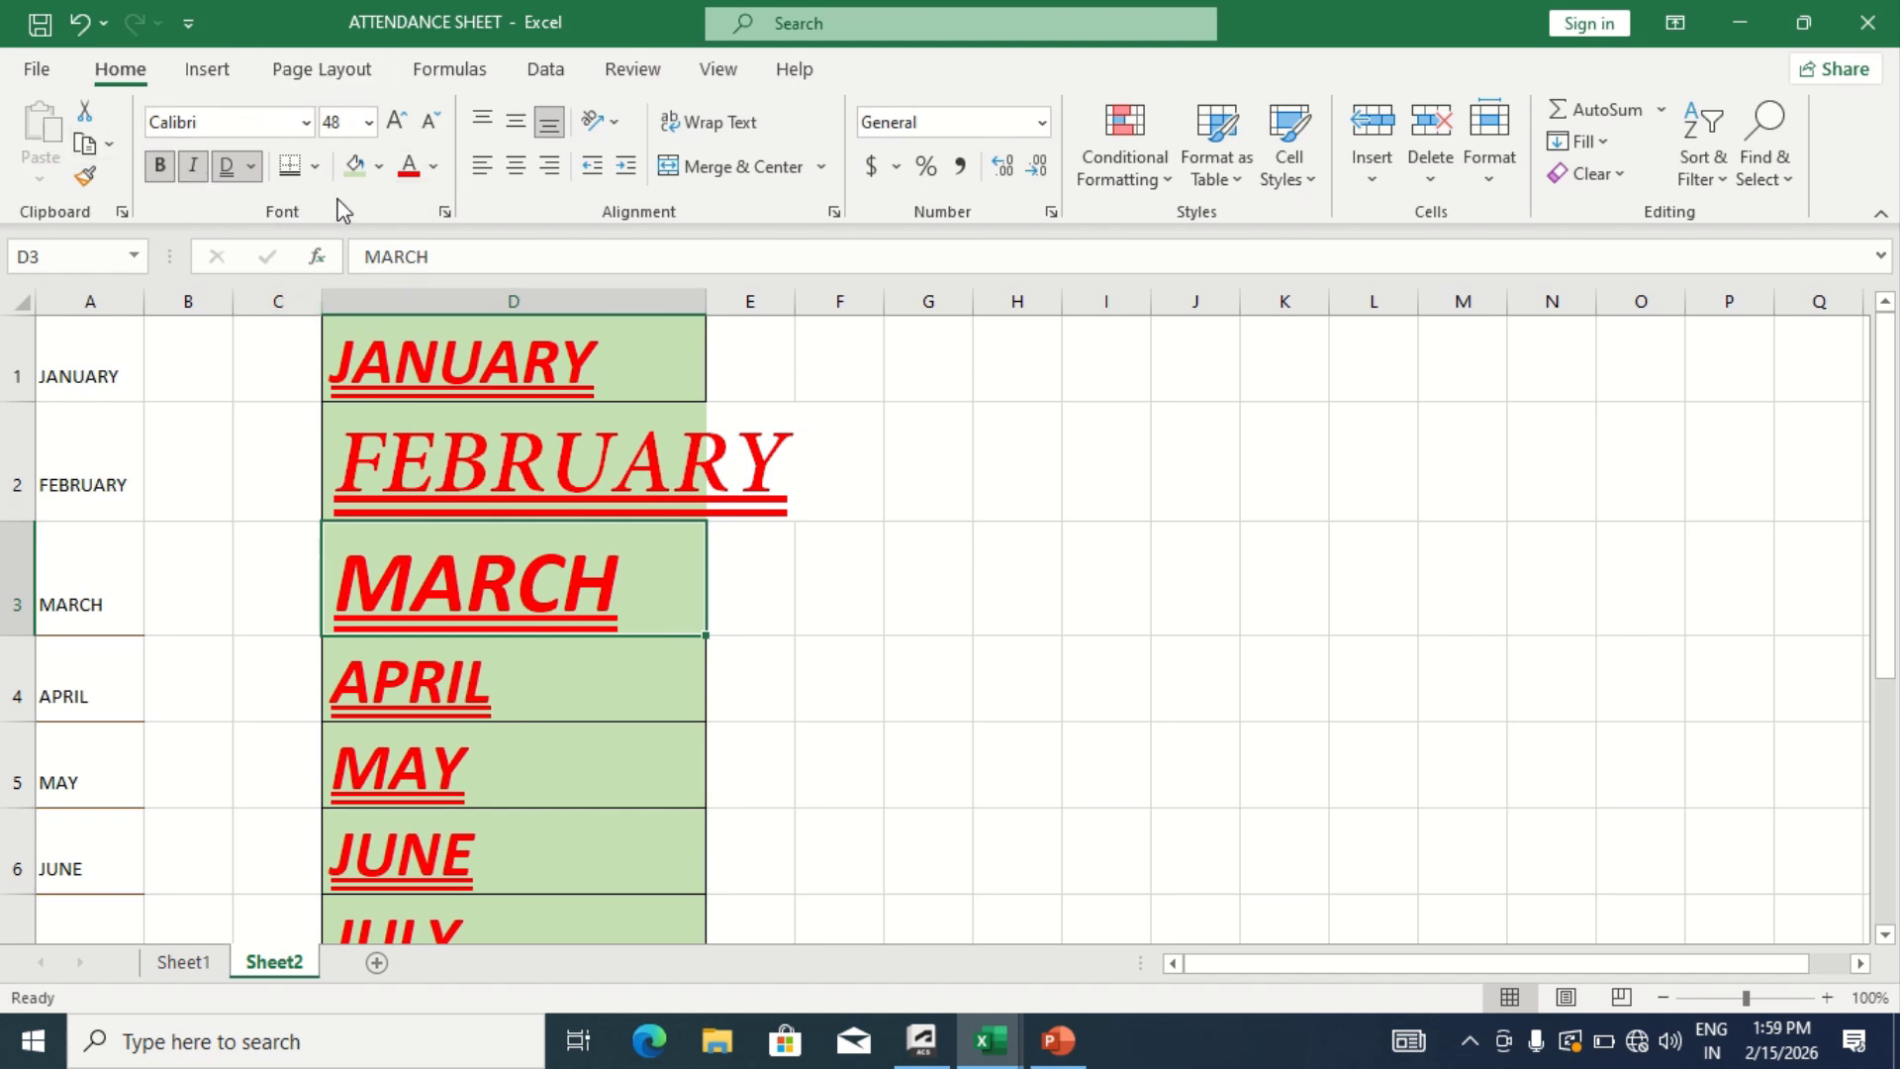
Examine the font settings of D3, including the available underline styles, and leave them without applying changes
left_click(447, 211)
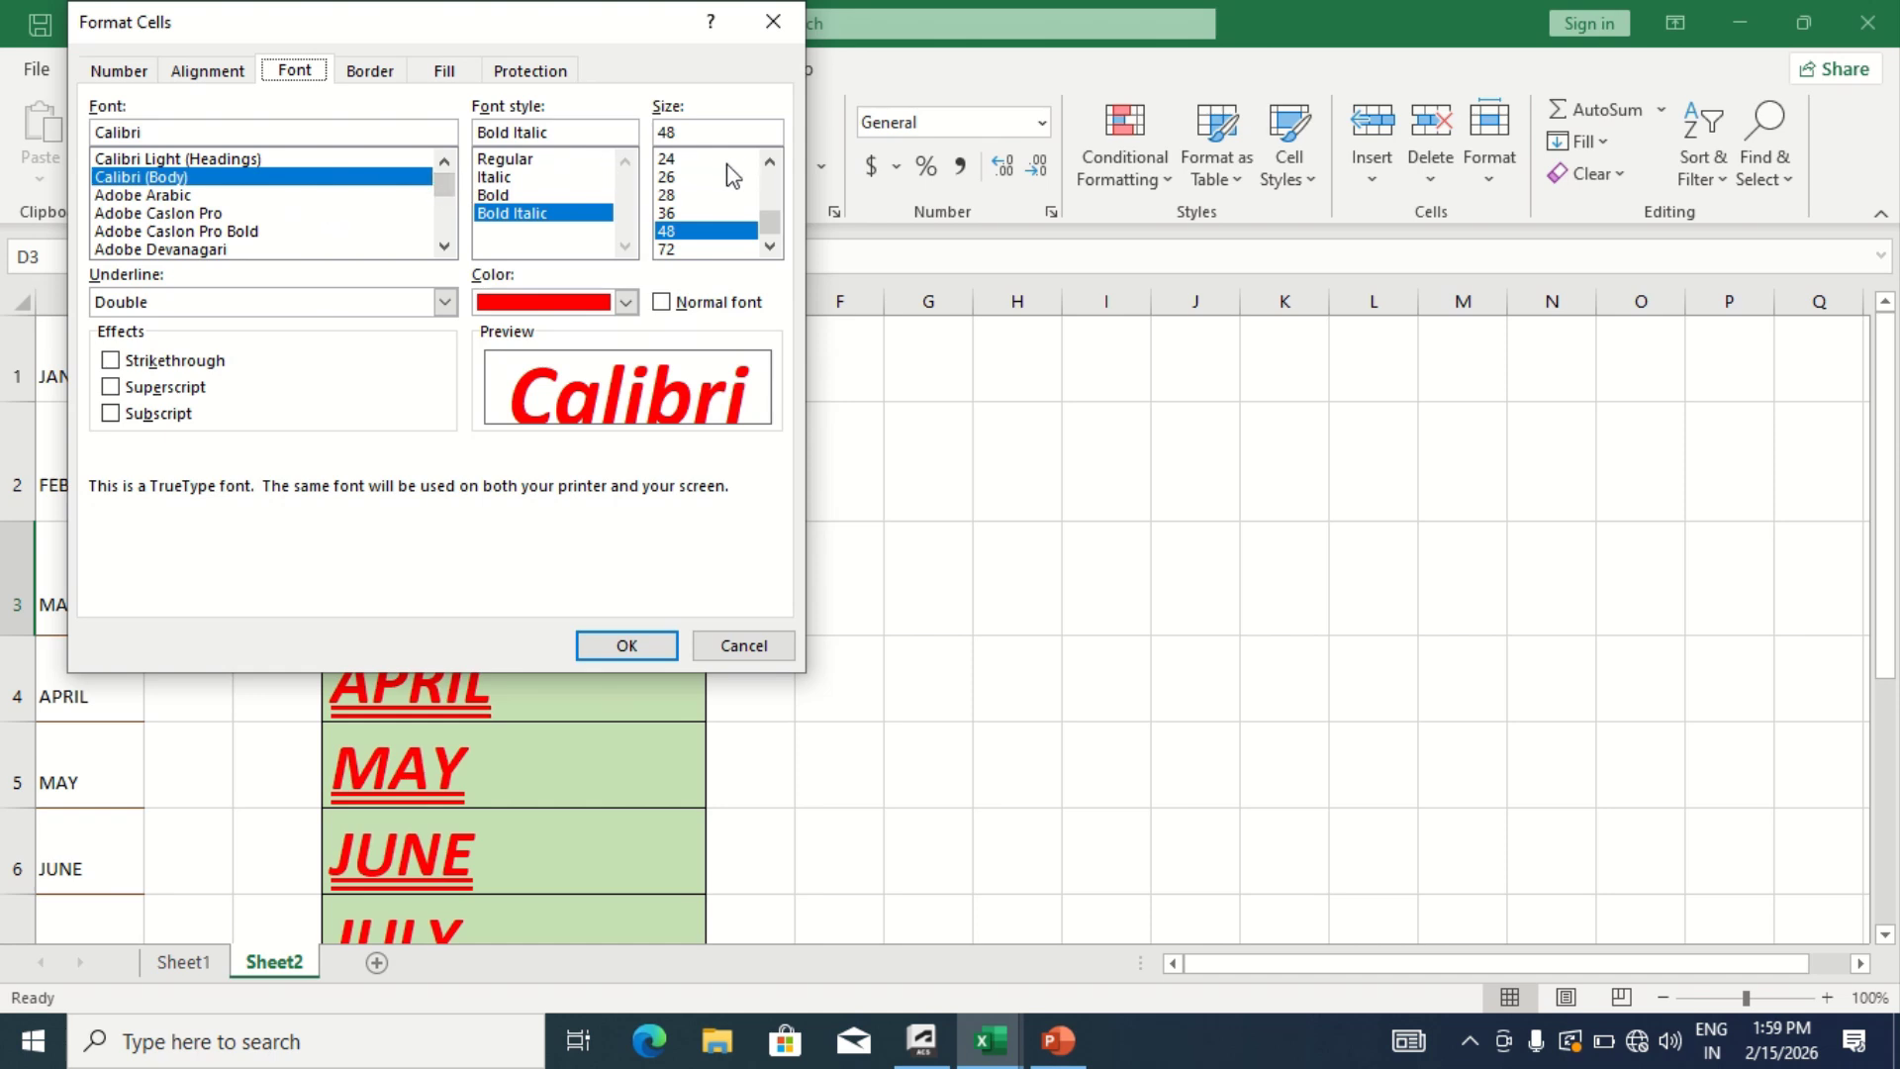
left_click(444, 302)
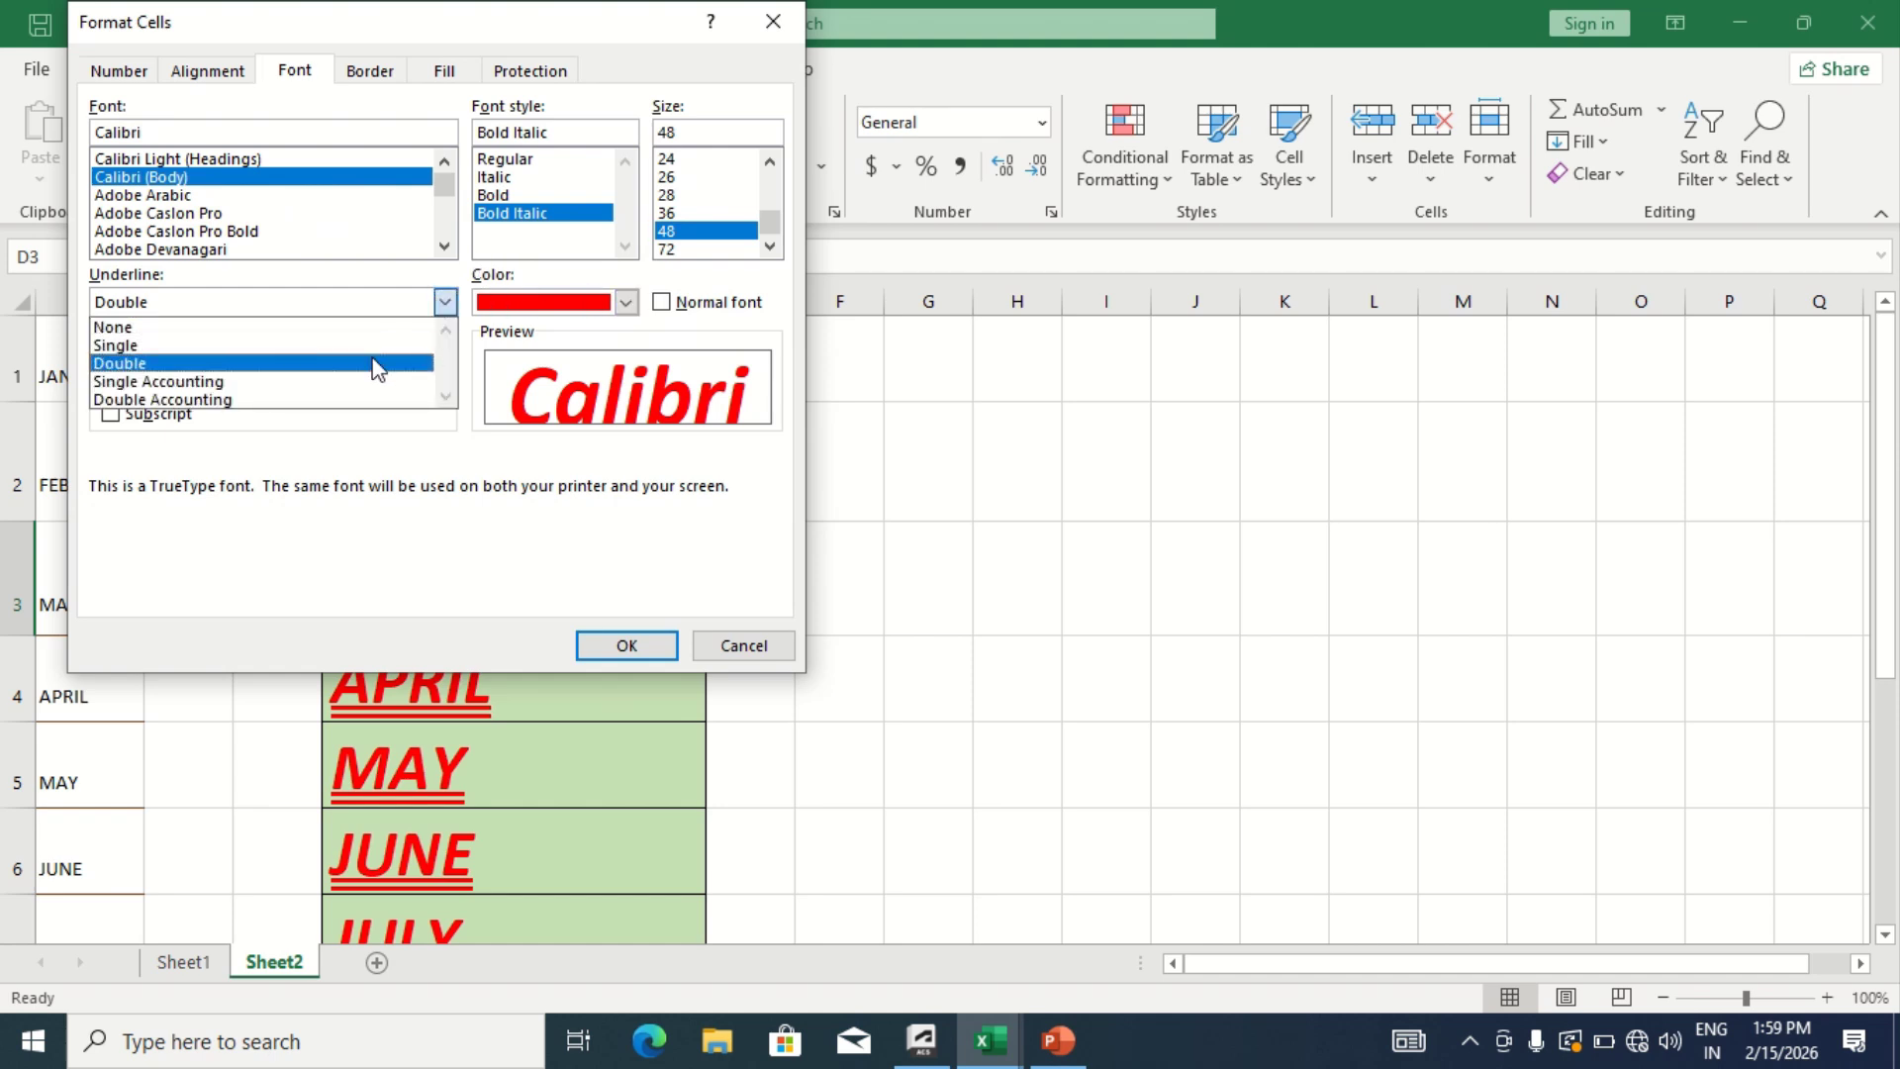
left_click(700, 284)
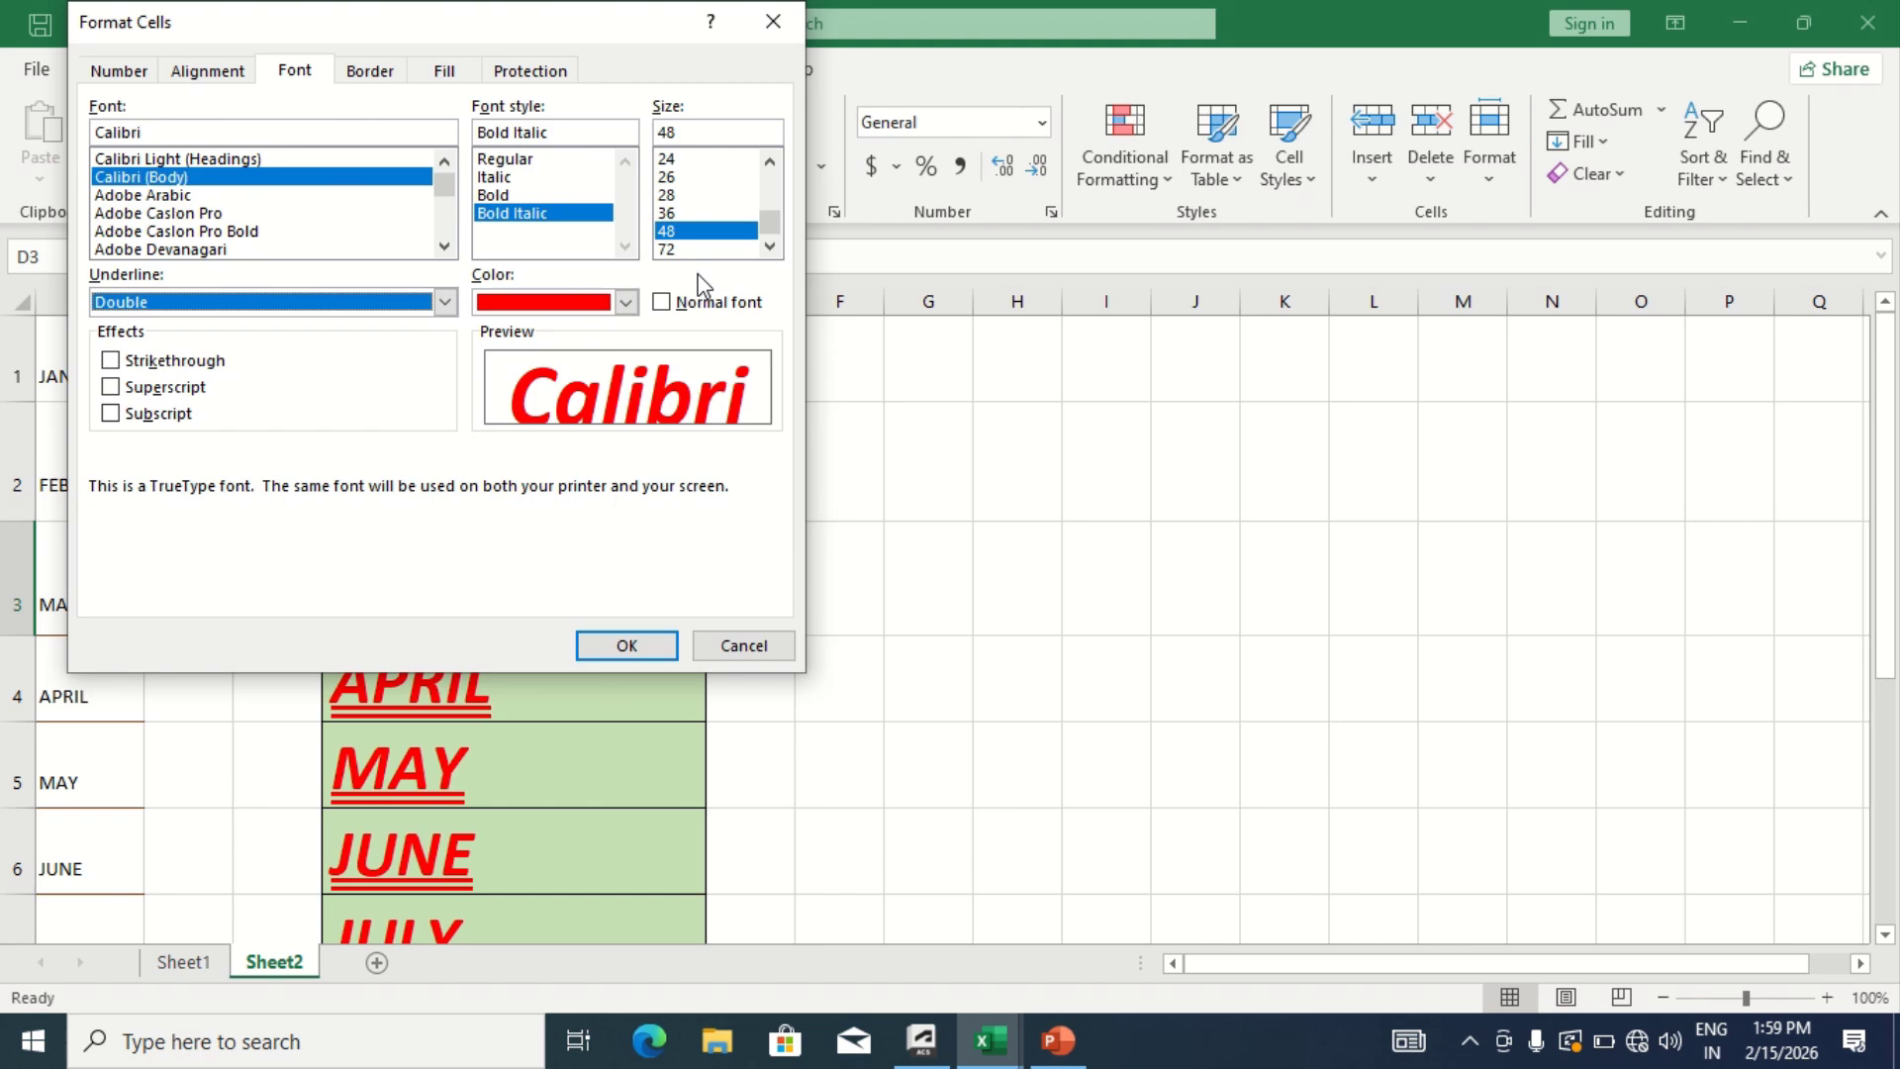
left_click(765, 34)
Apply the Strikethrough effect to FEBRUARY in D2 and recheck the cell's font settings
left_click(599, 471)
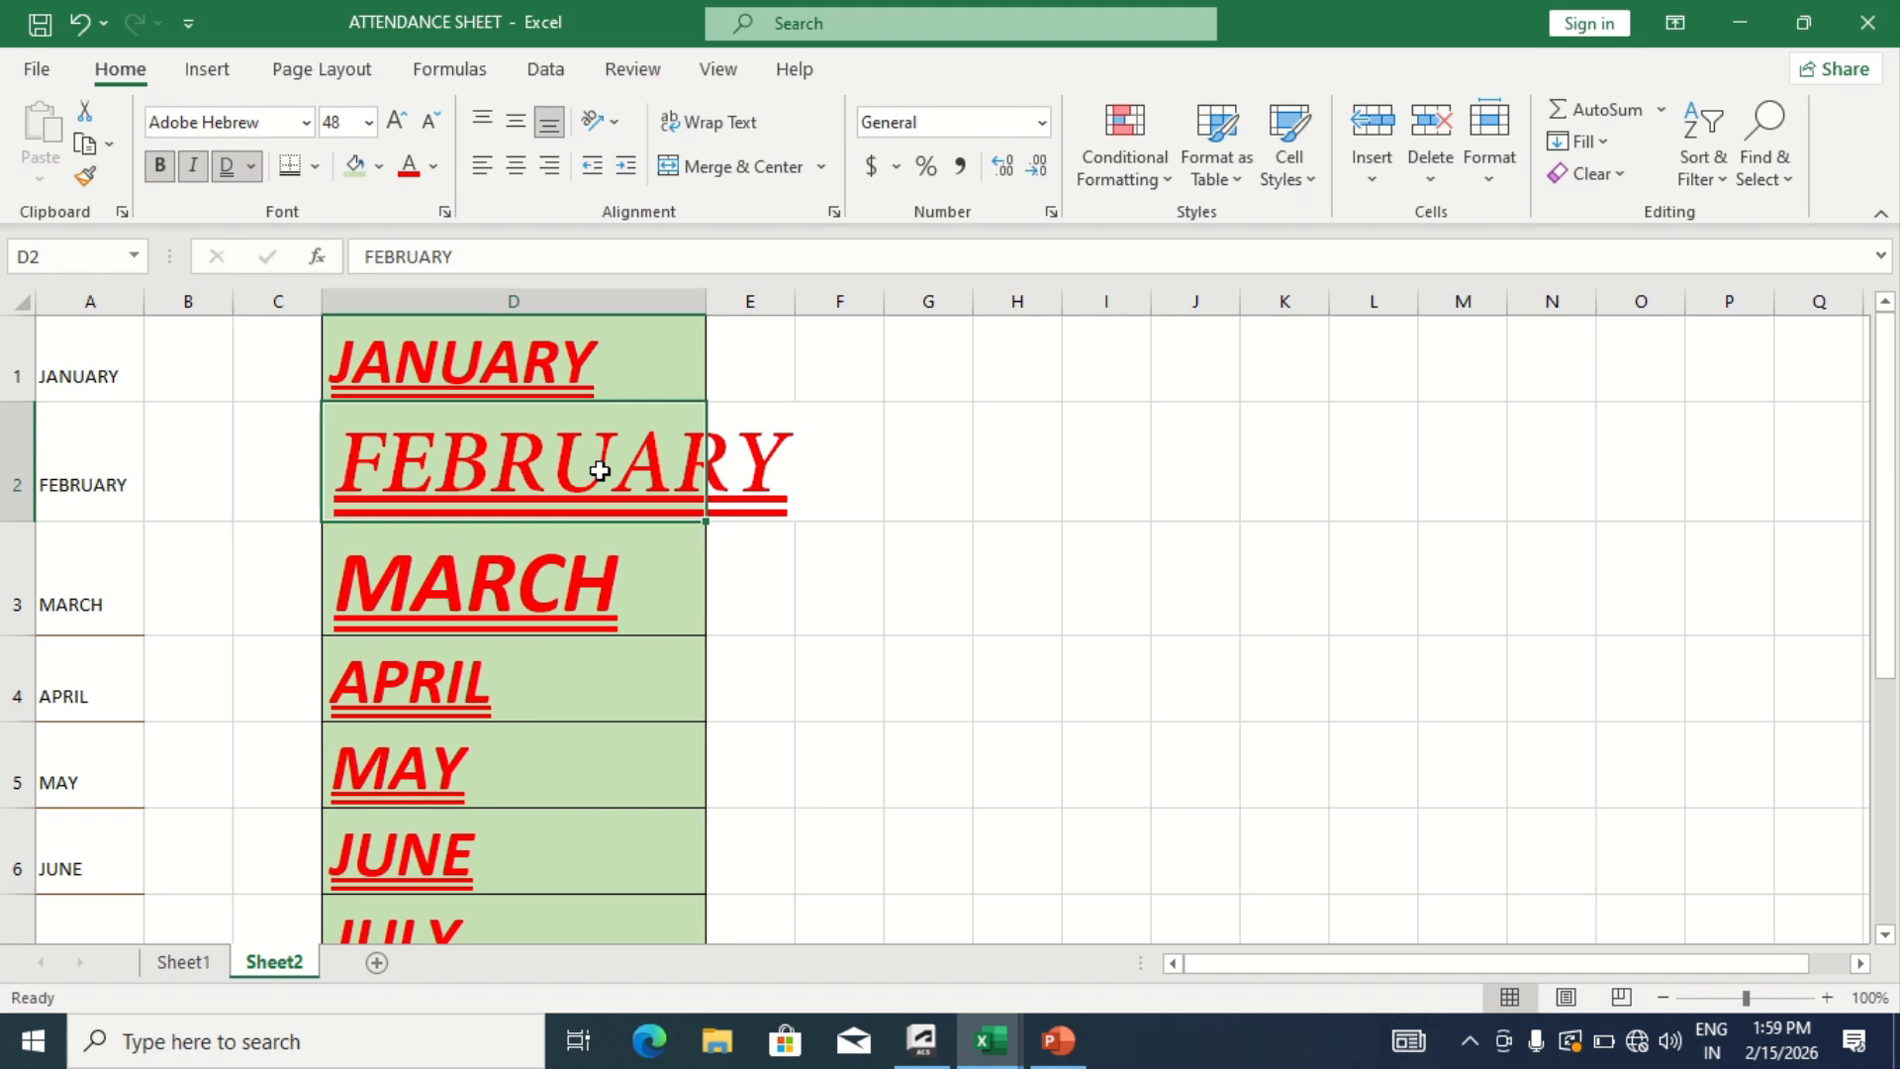
left_click(451, 212)
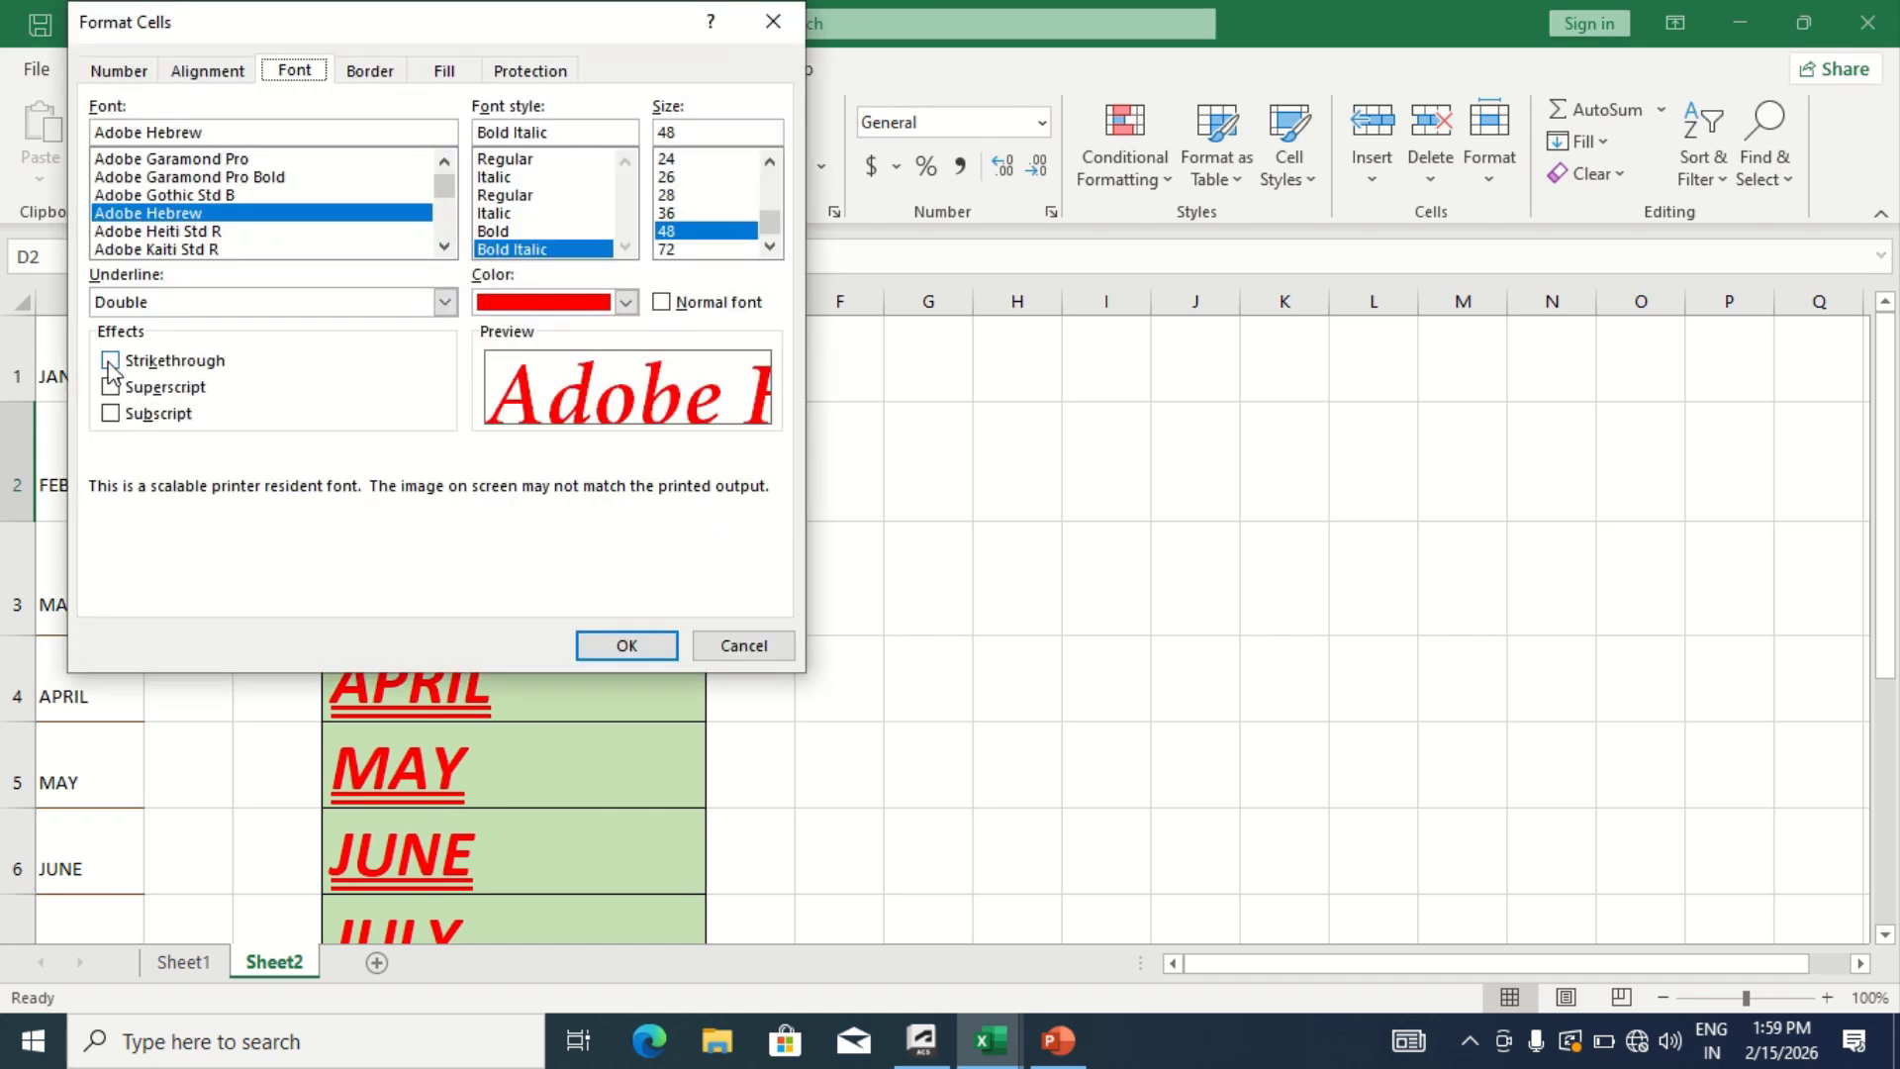
left_click(111, 362)
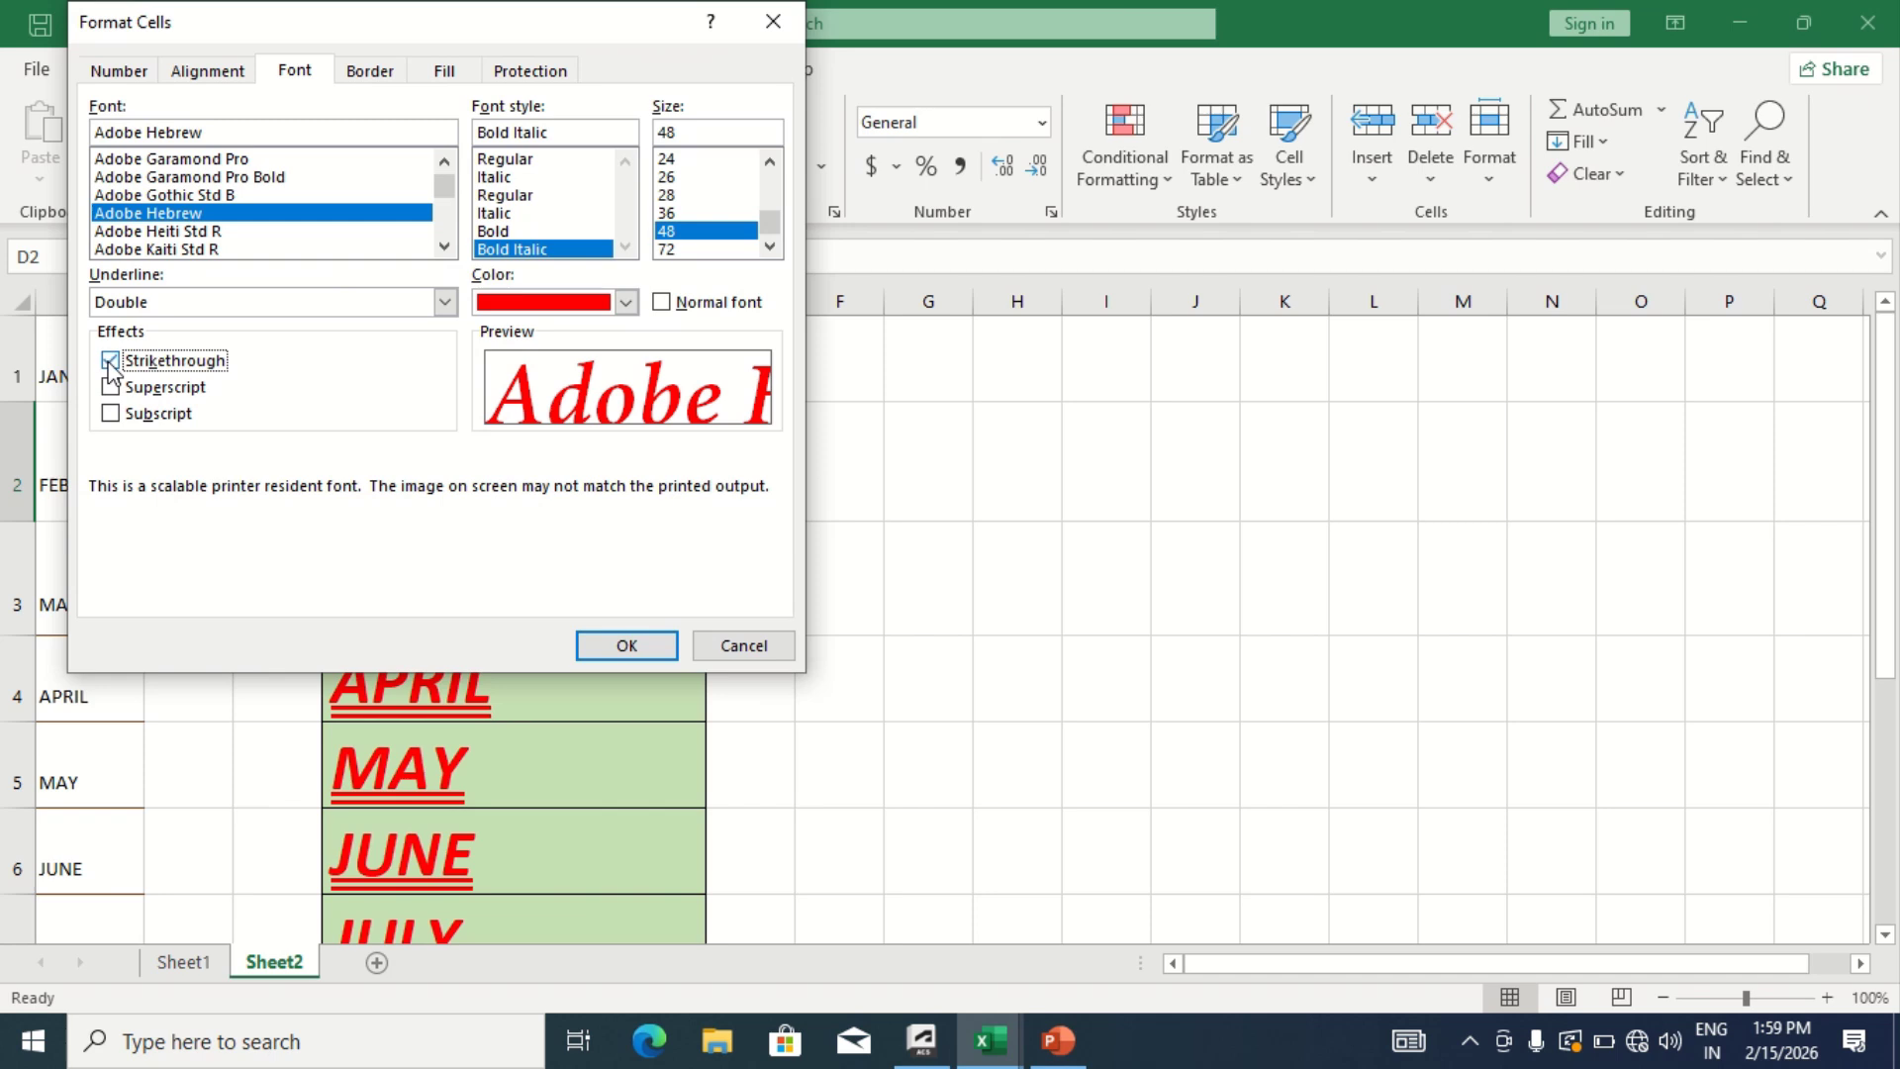
left_click(629, 643)
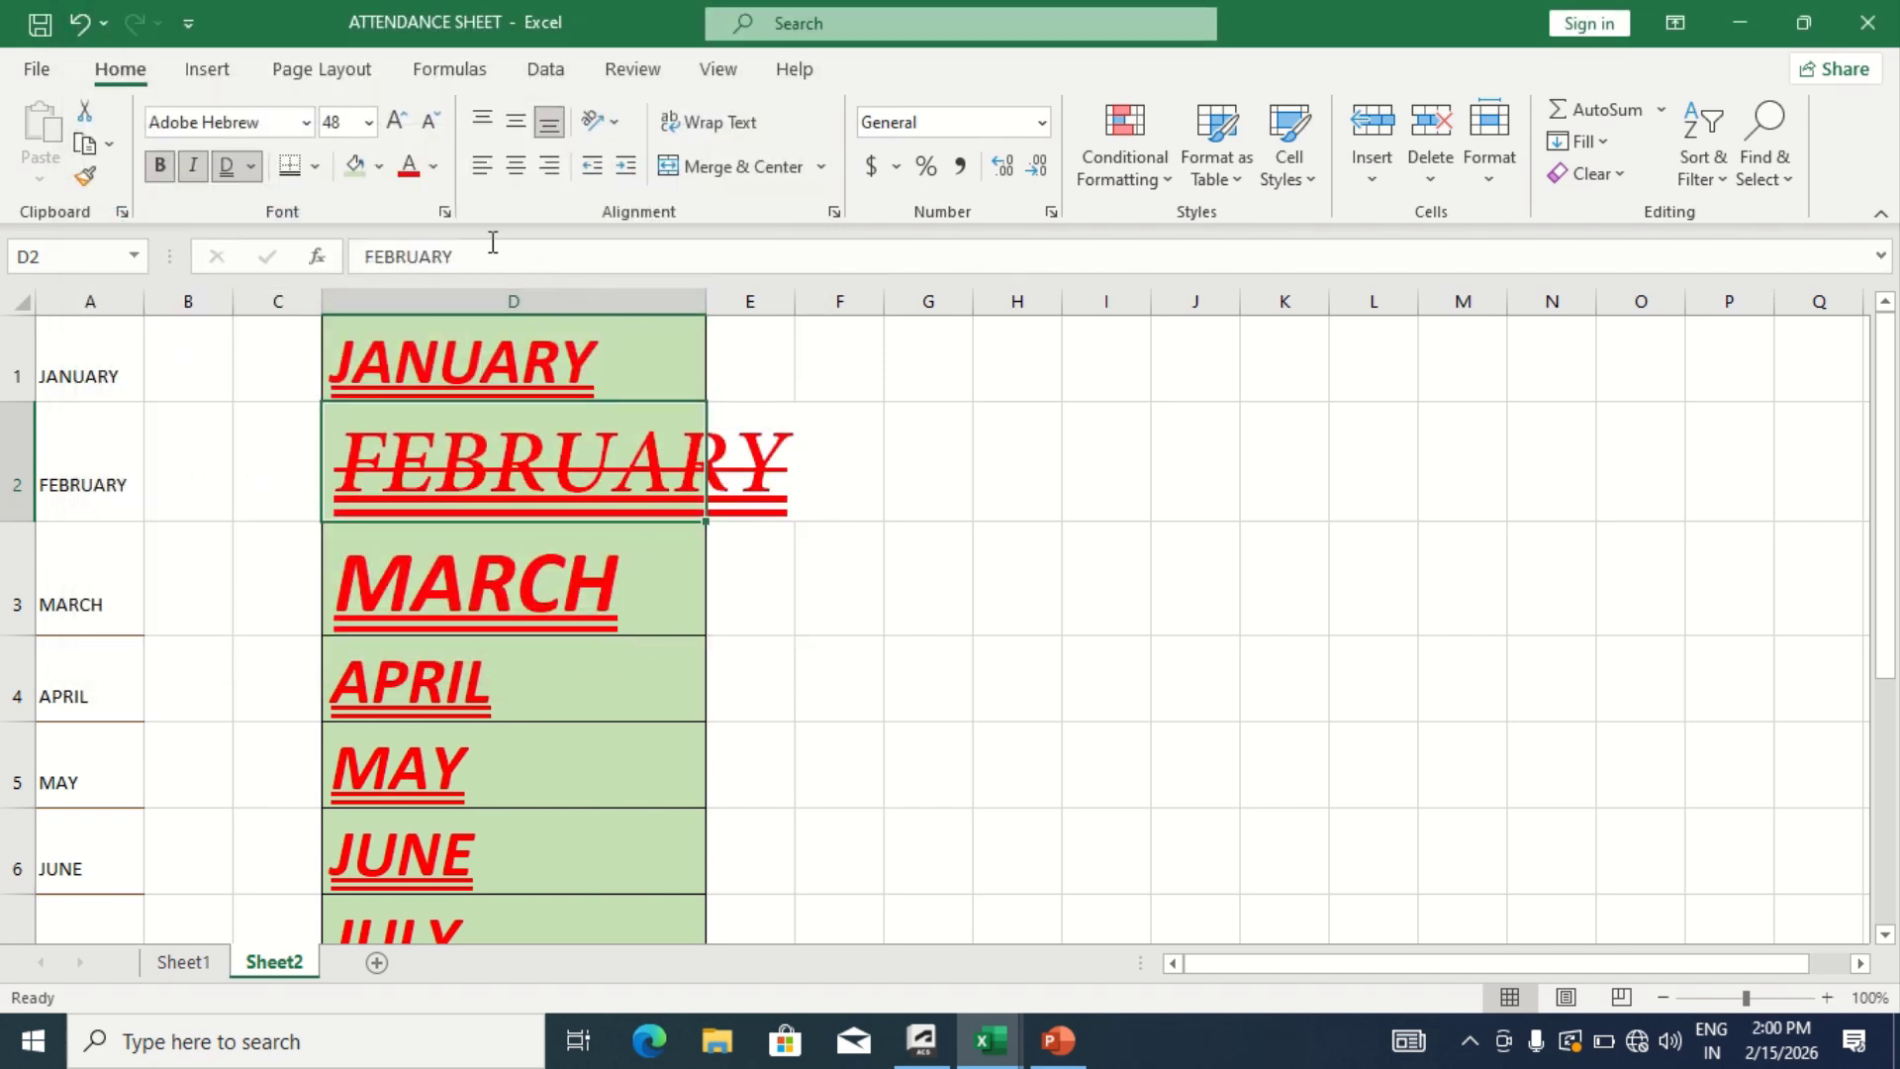
left_click(446, 212)
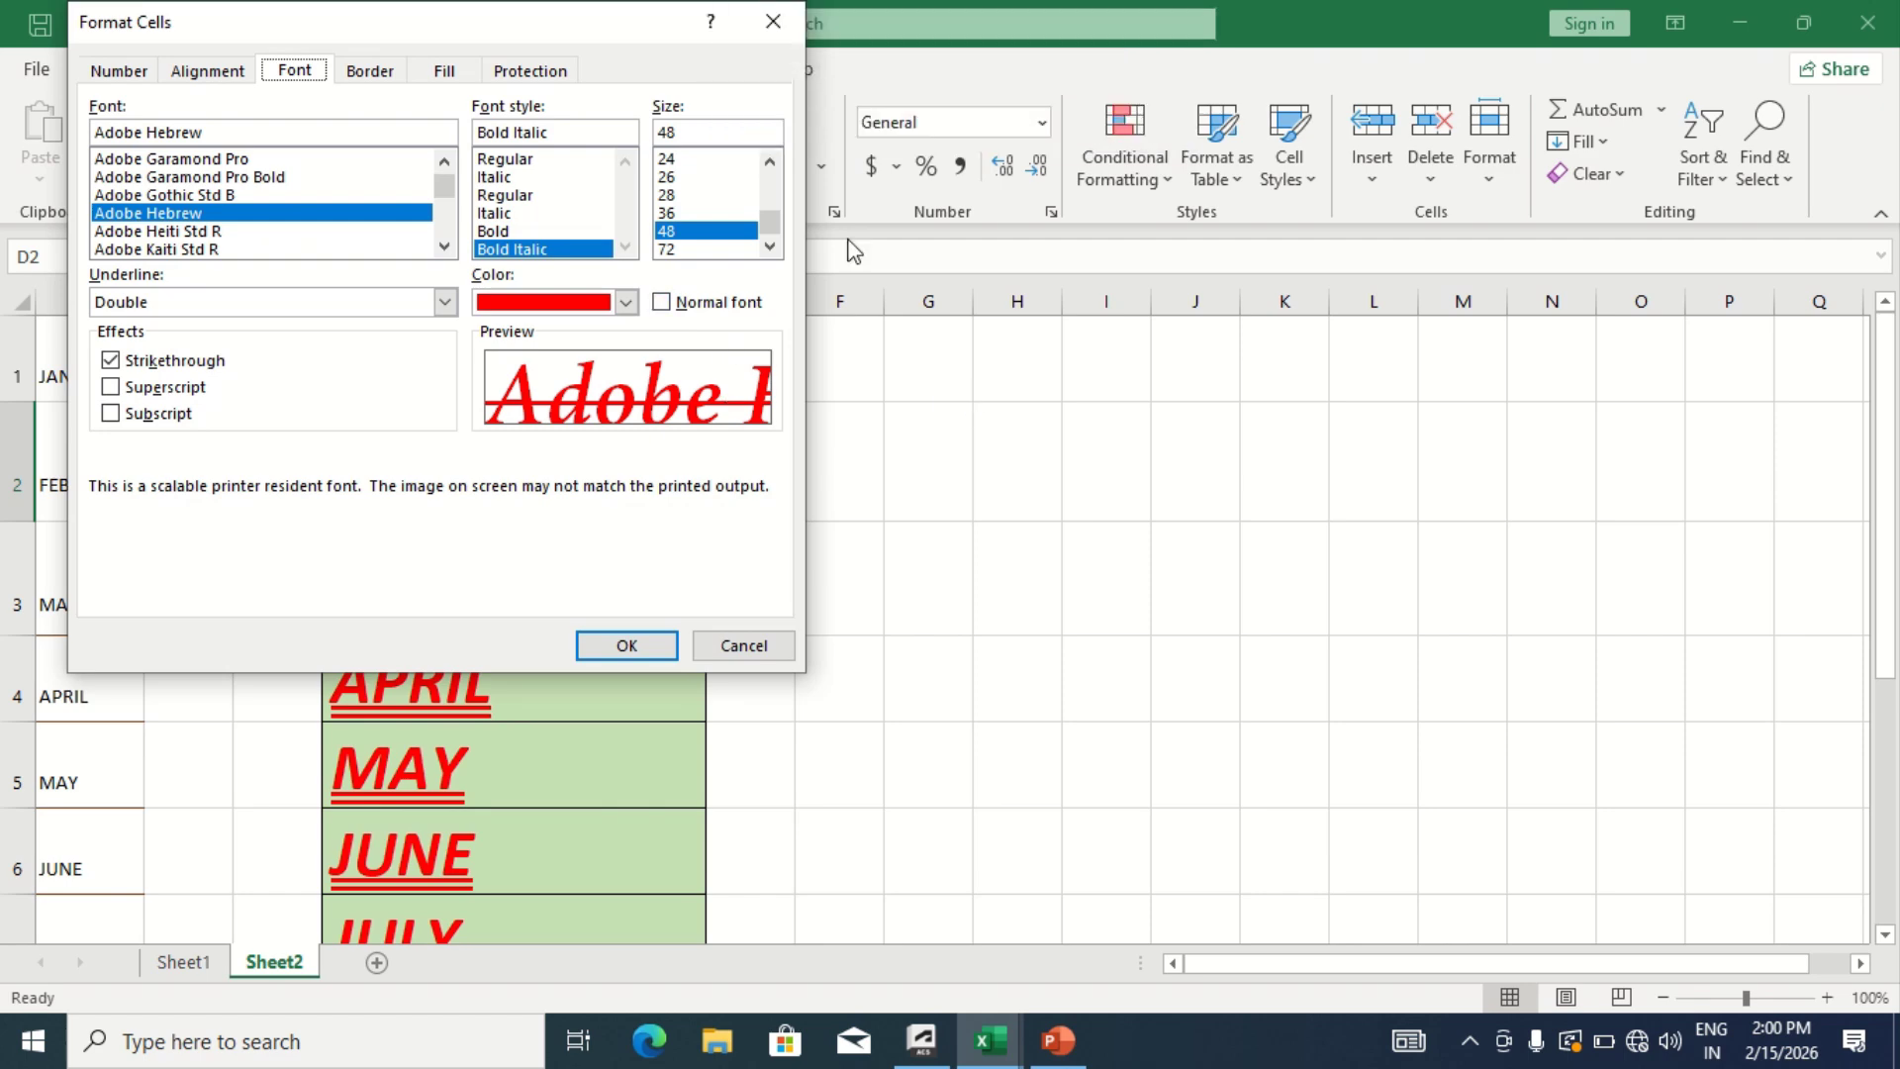
left_click(773, 22)
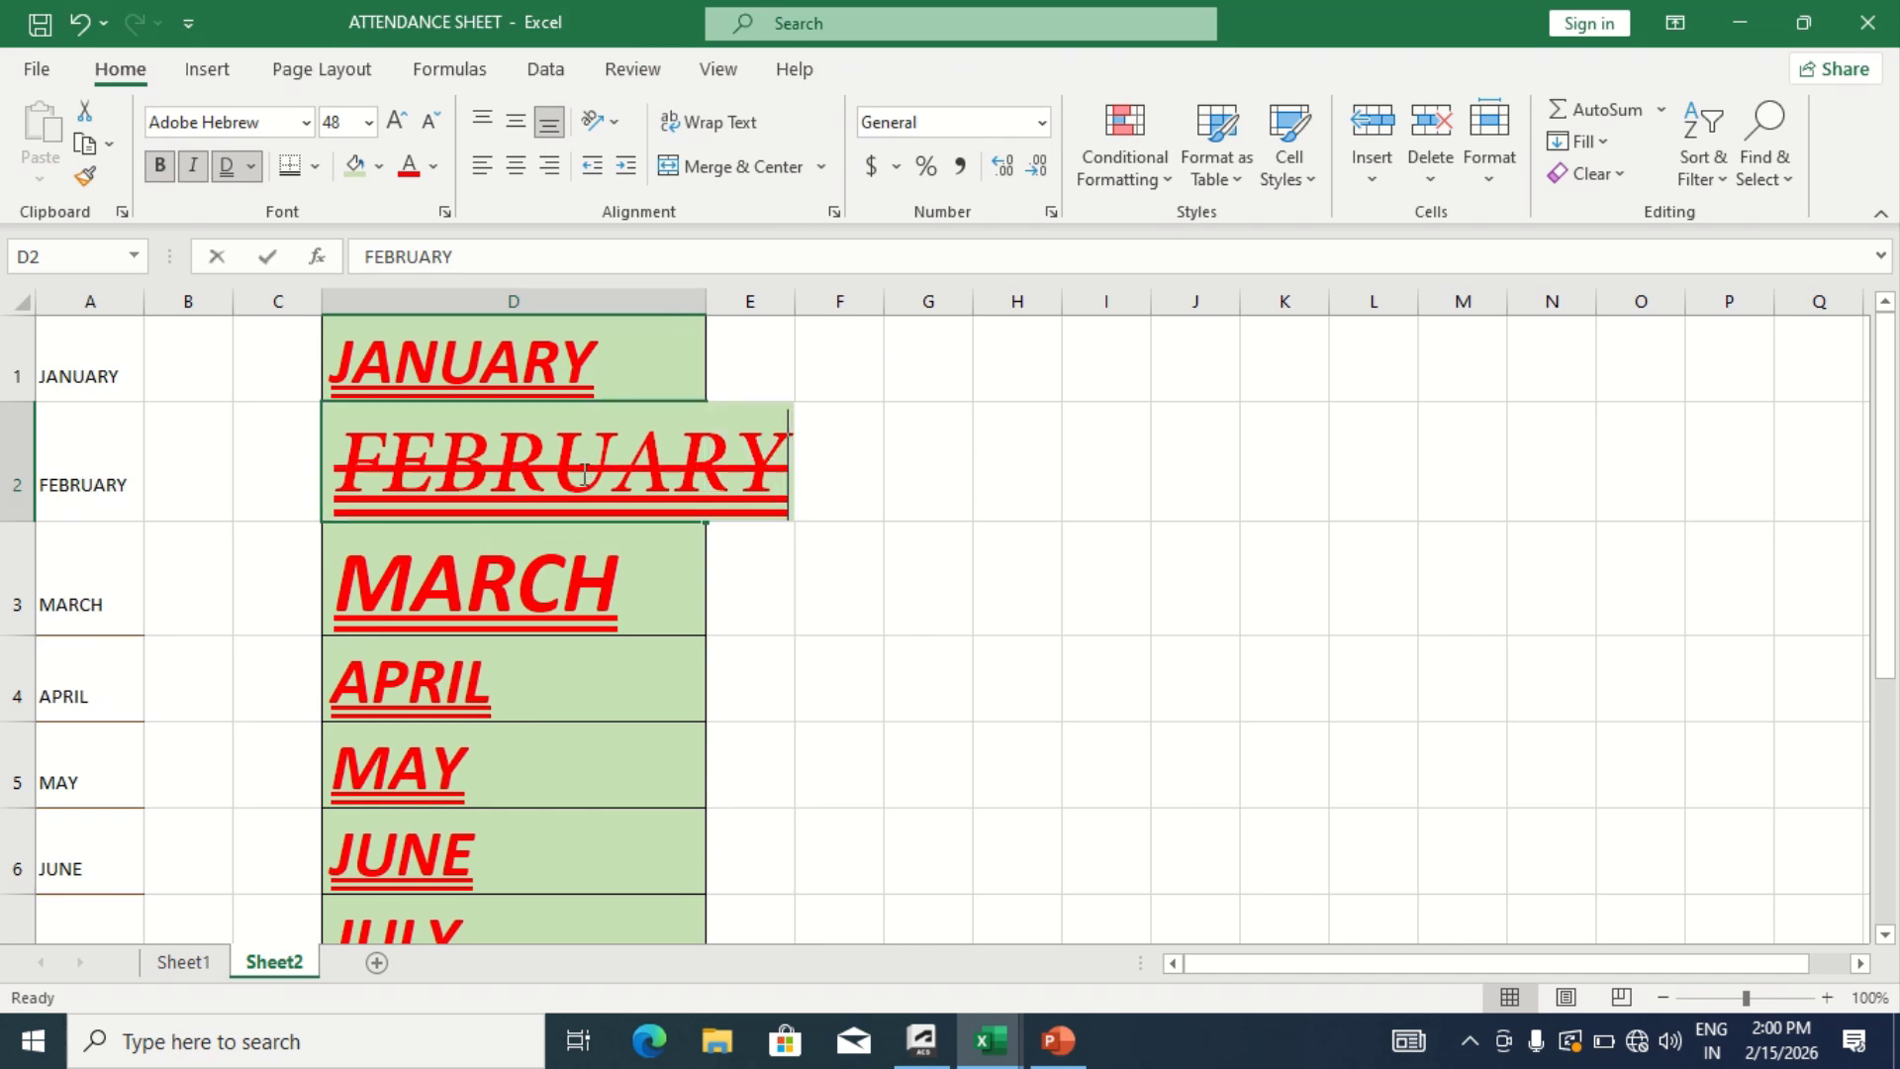
Replace the content of D2 with 1 and the content of D4 with 10th
type("1")
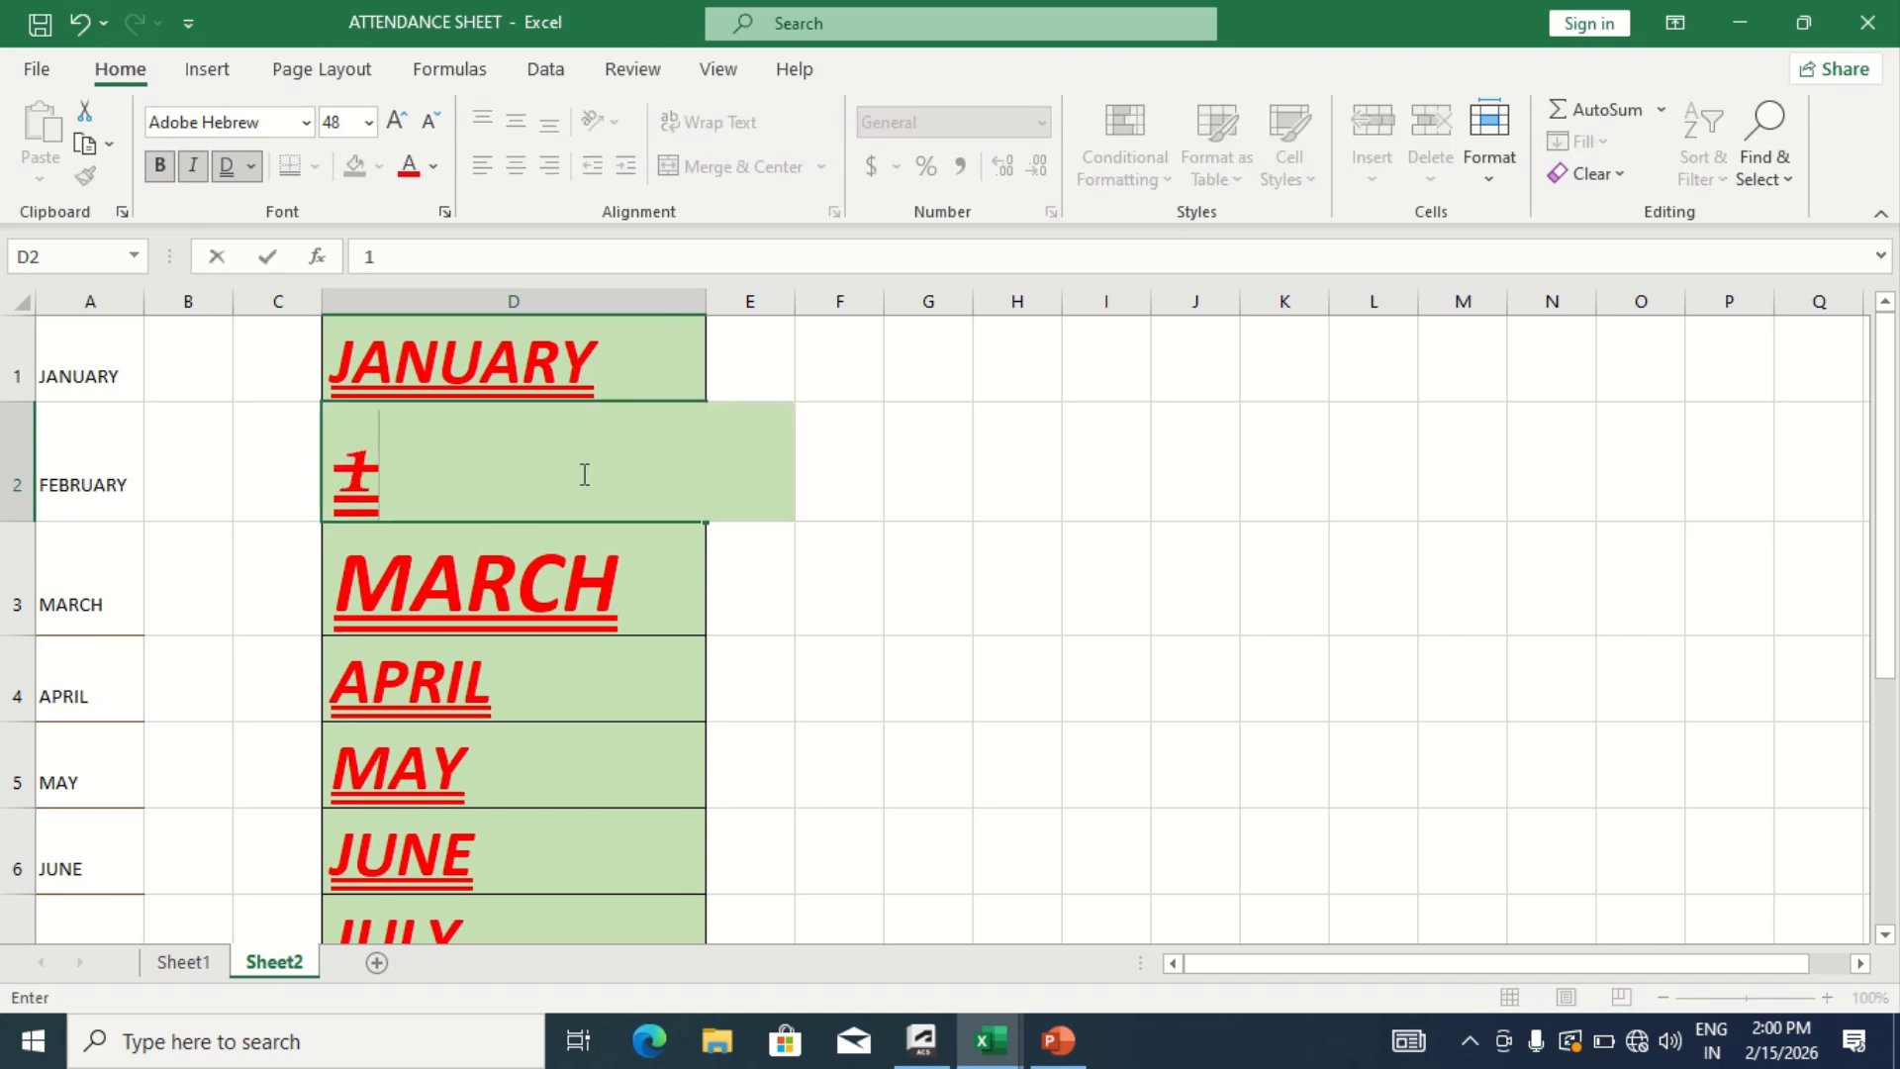
key("Return")
key("Return")
type("1")
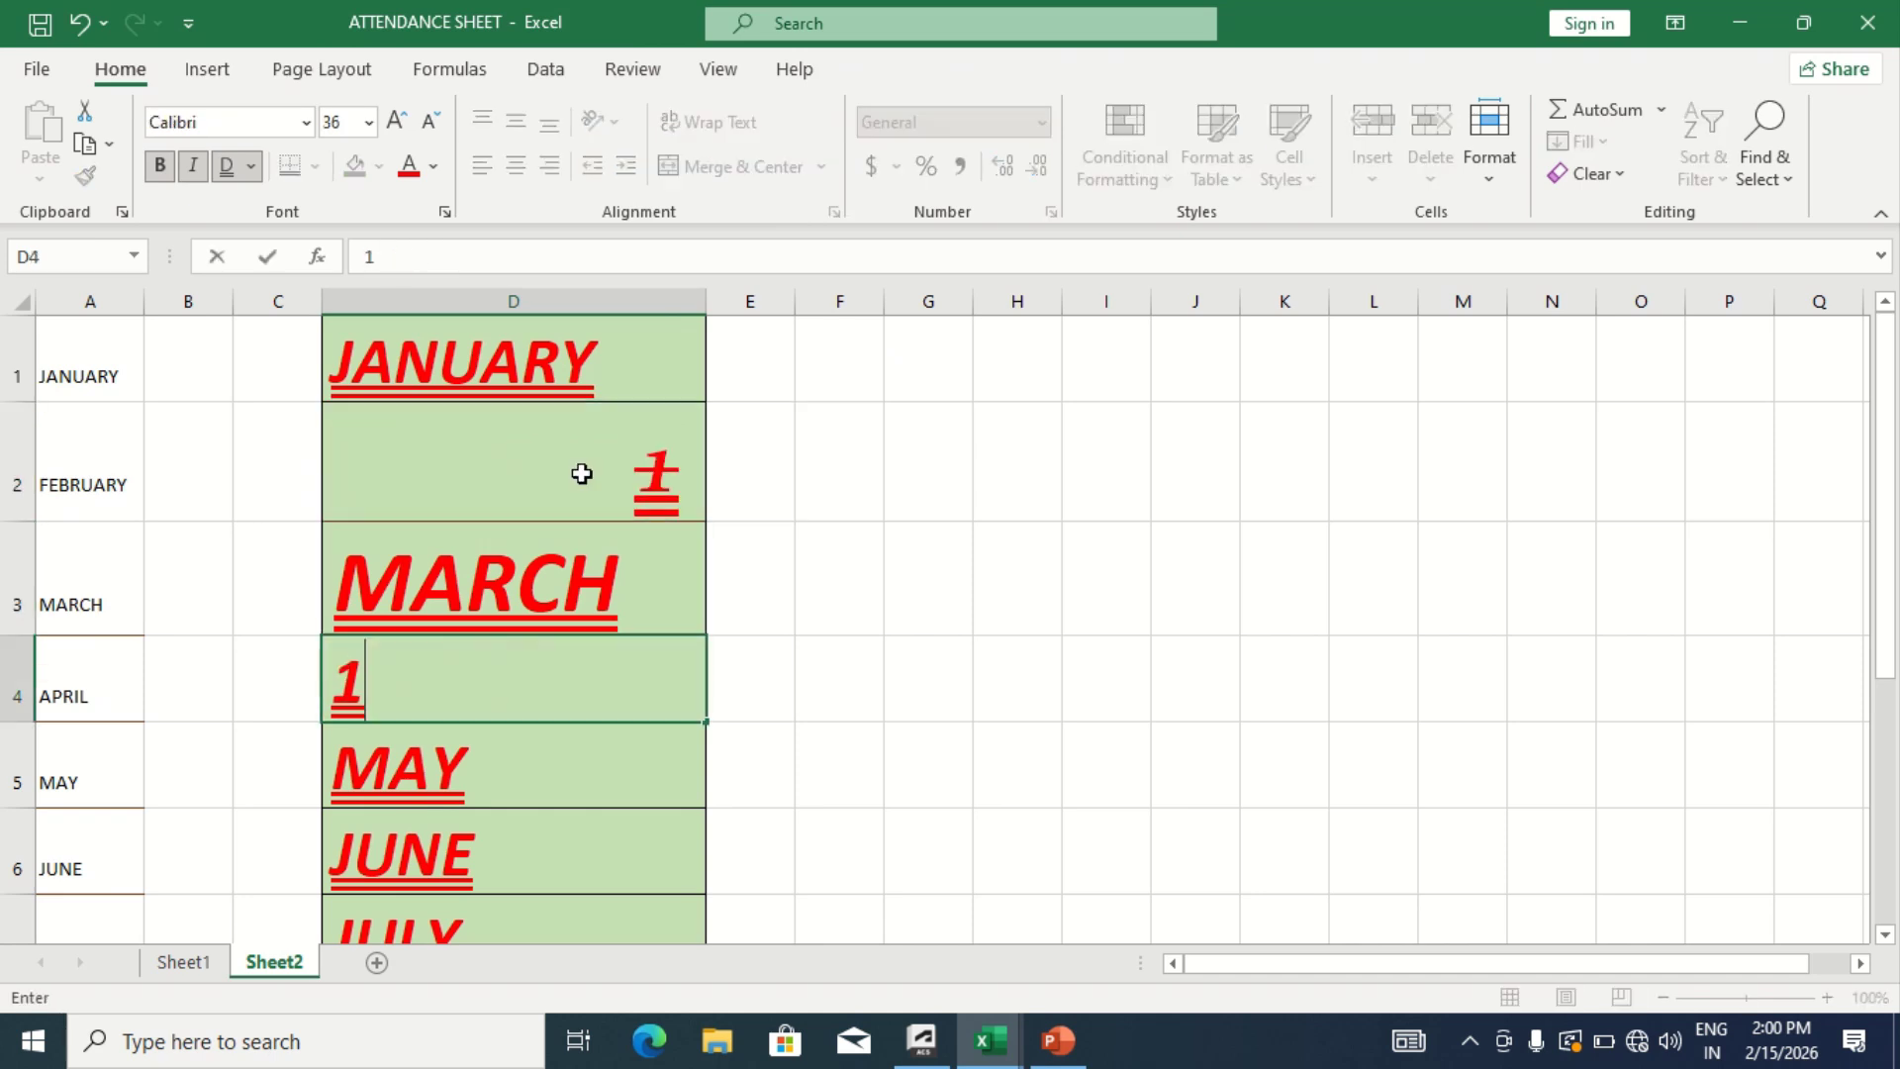
type("0th")
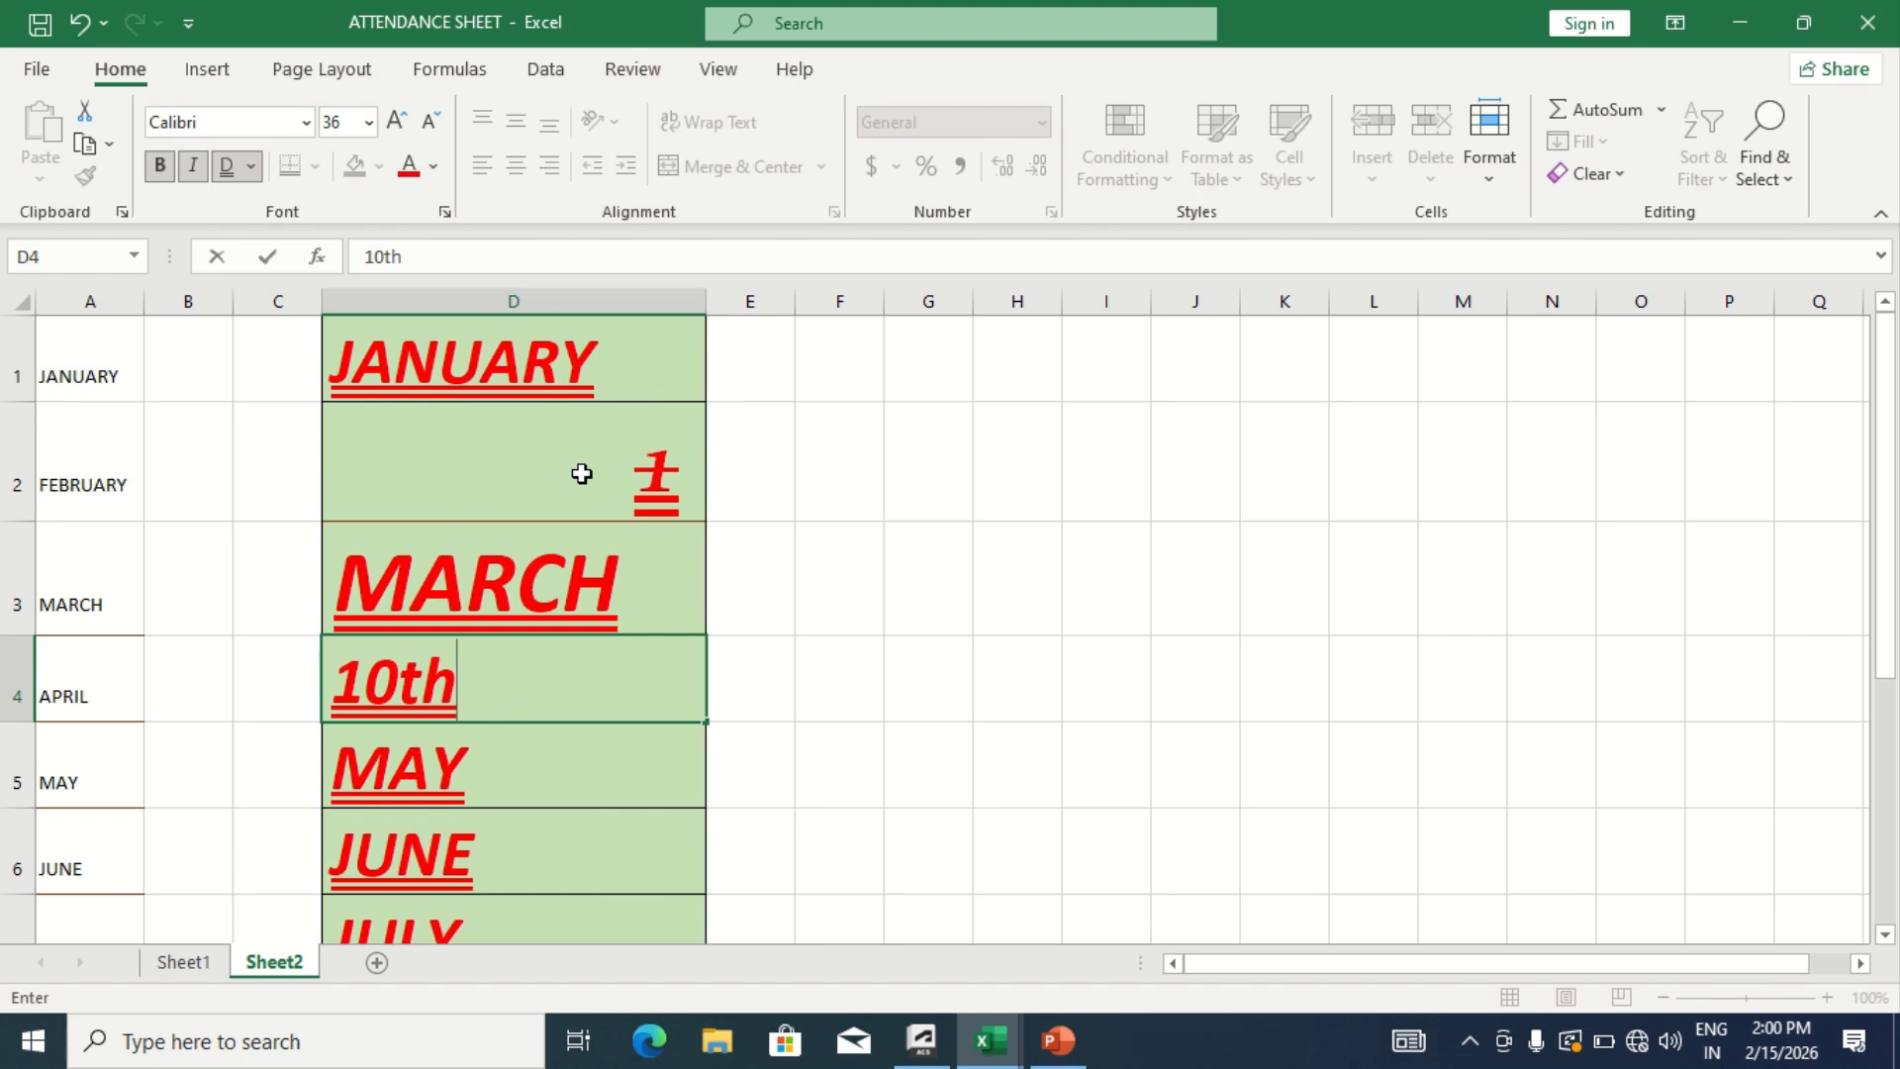
key("Escape")
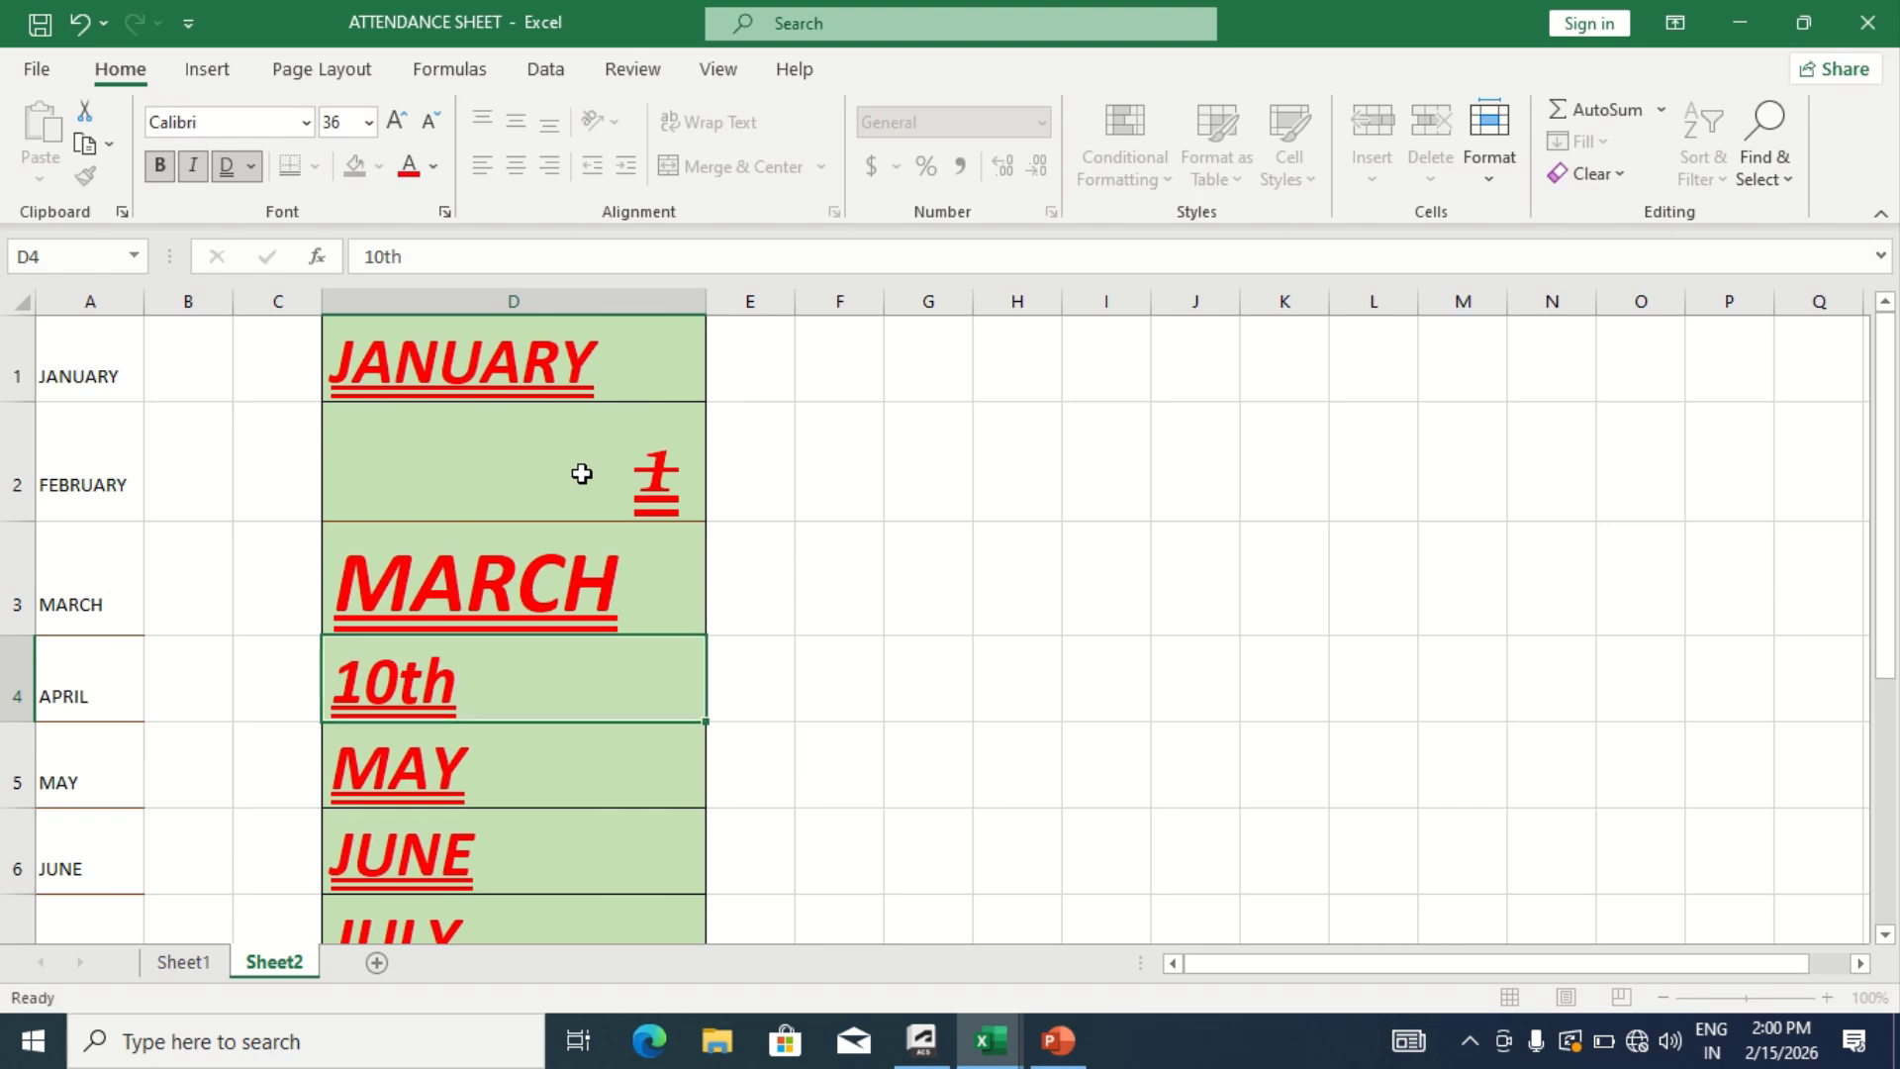
key("shift+Left")
left_click(545, 697)
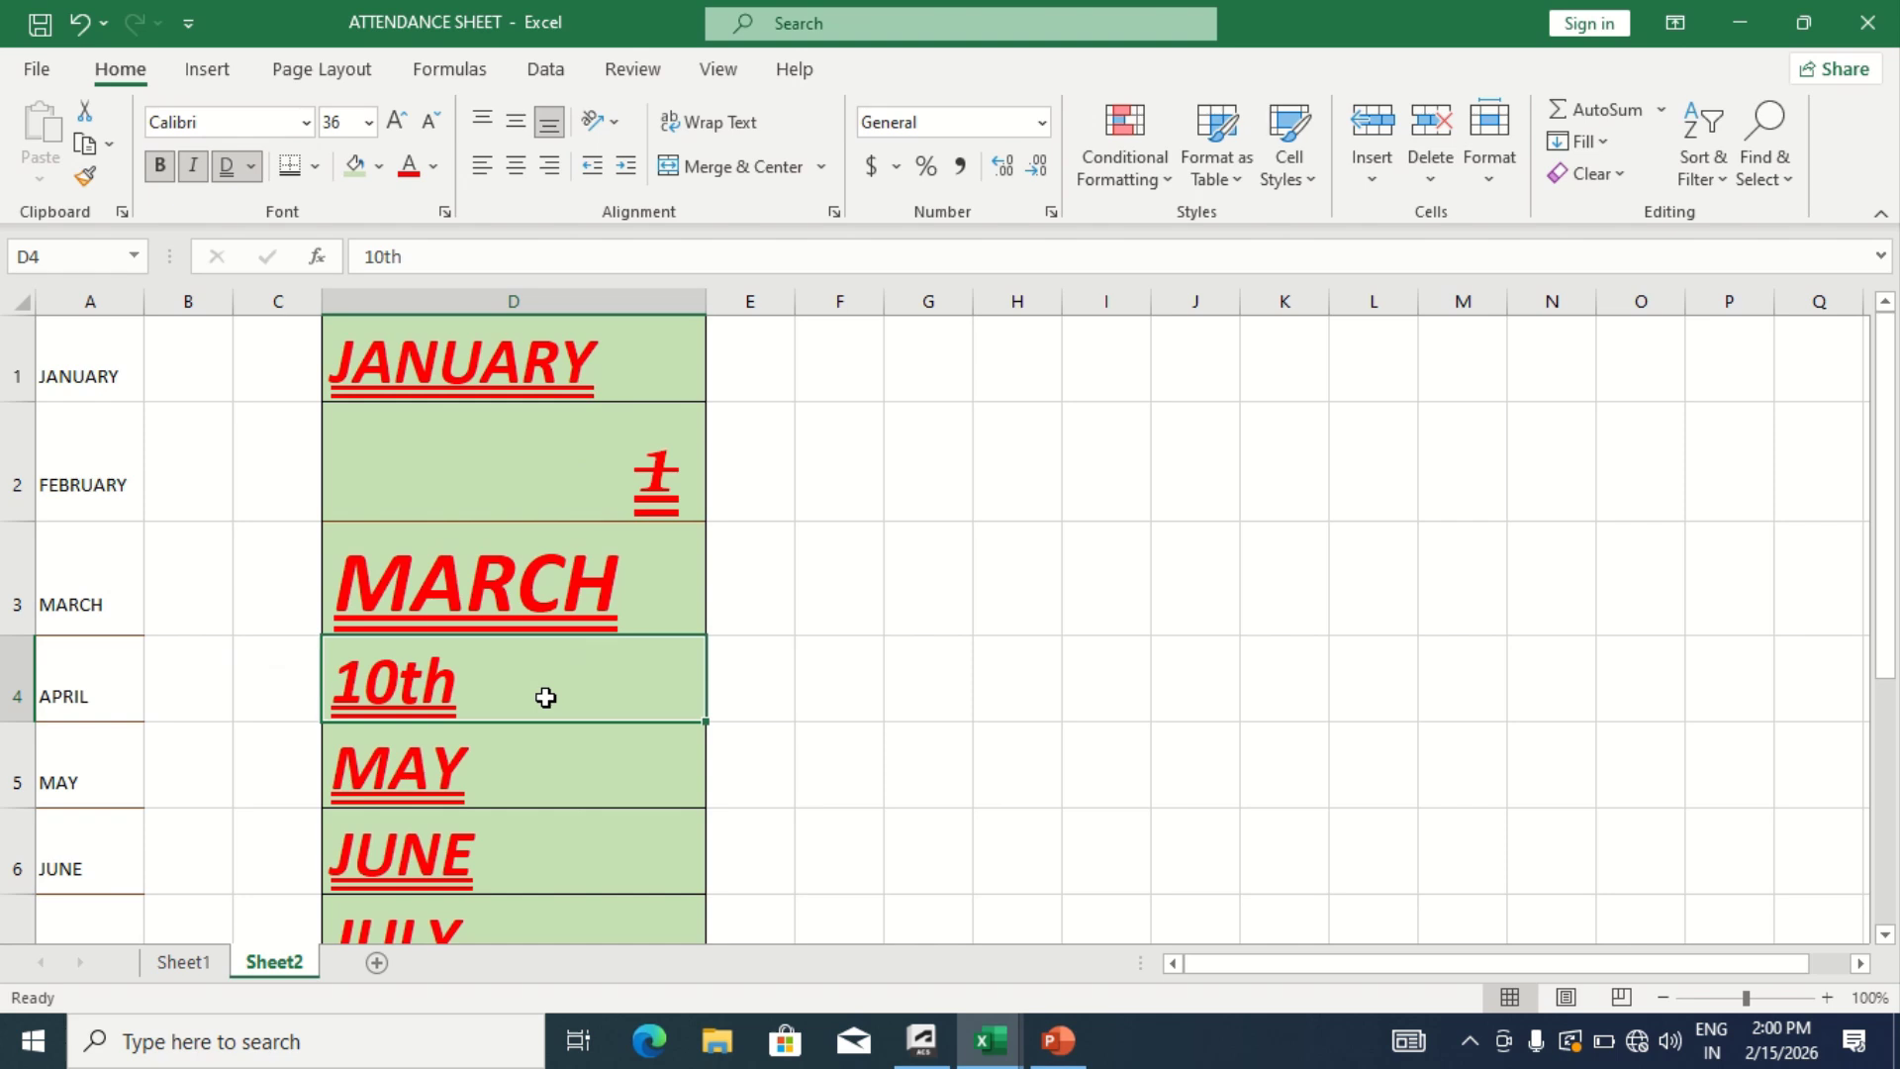
key("shift+Right")
key("shift+Right")
key("shift+Right")
key("shift+Right")
key("shift+Right")
key("shift+Right")
key("shift+Right")
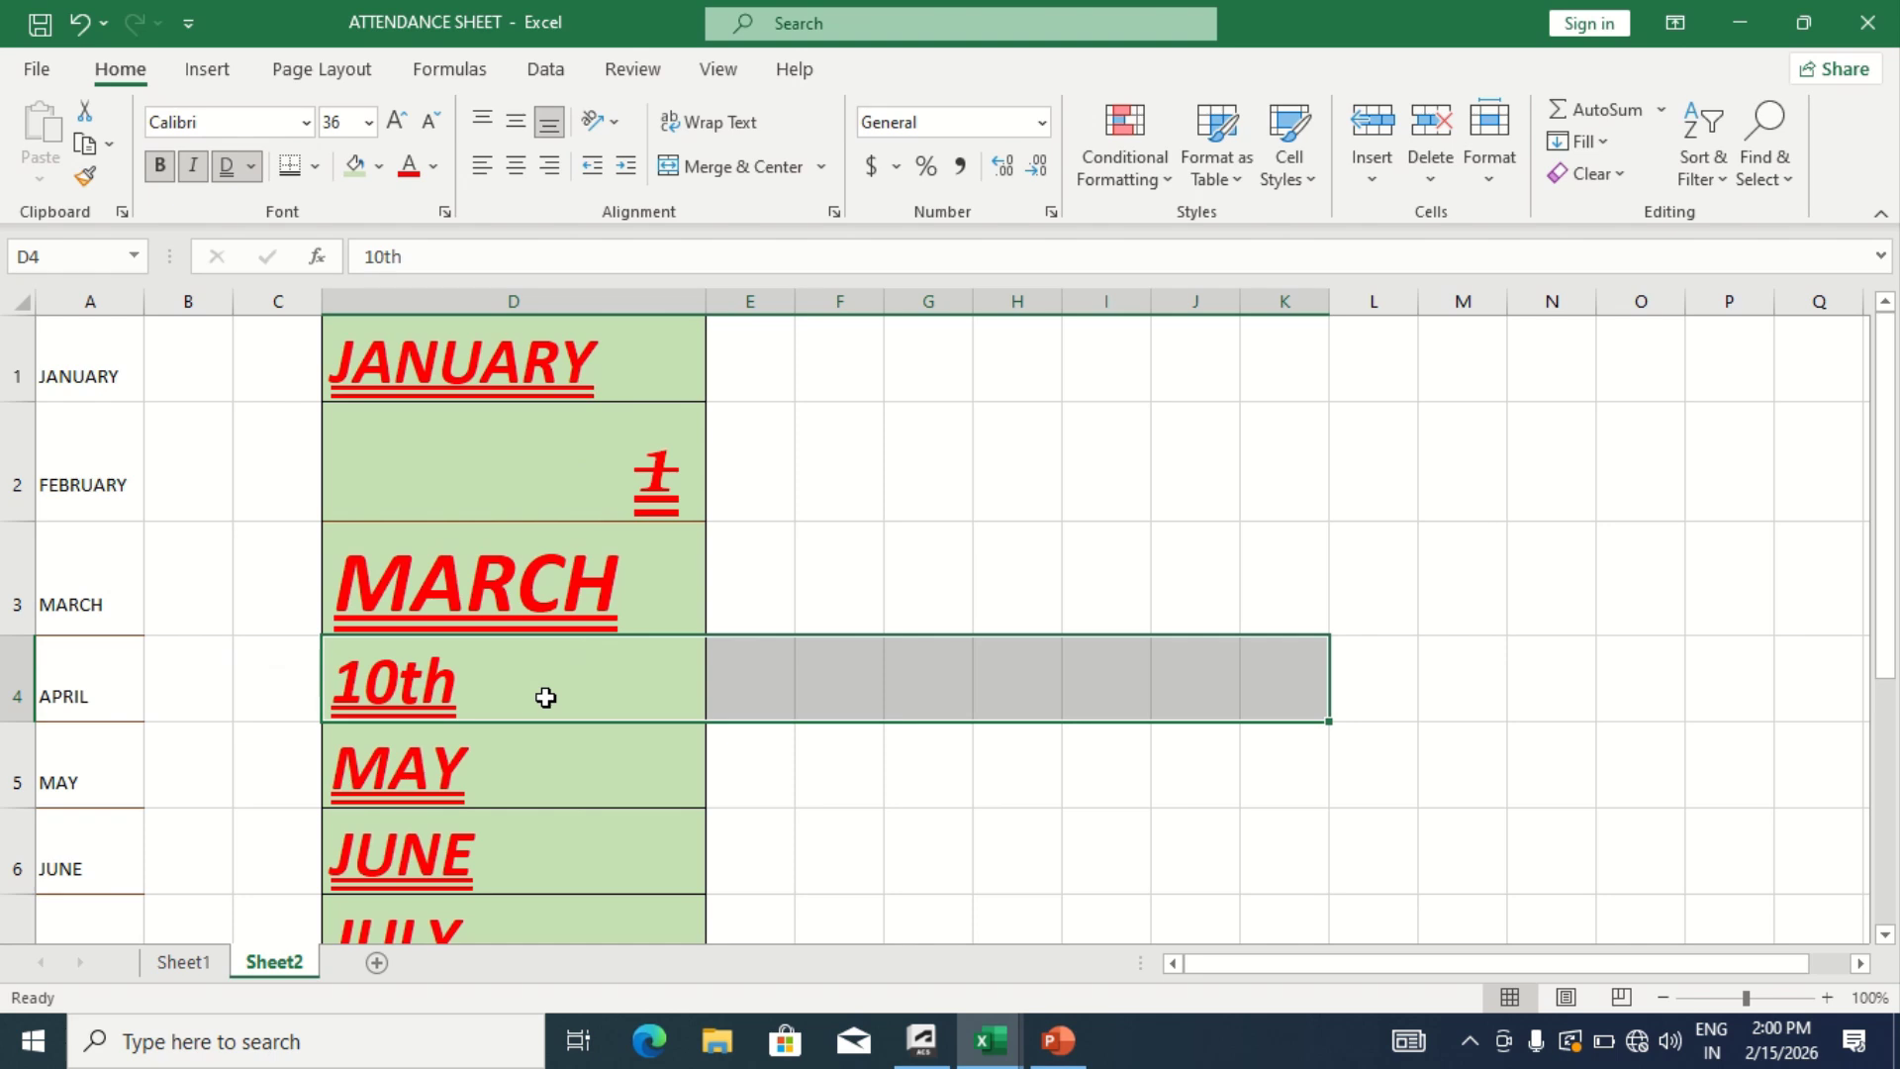
key("Left")
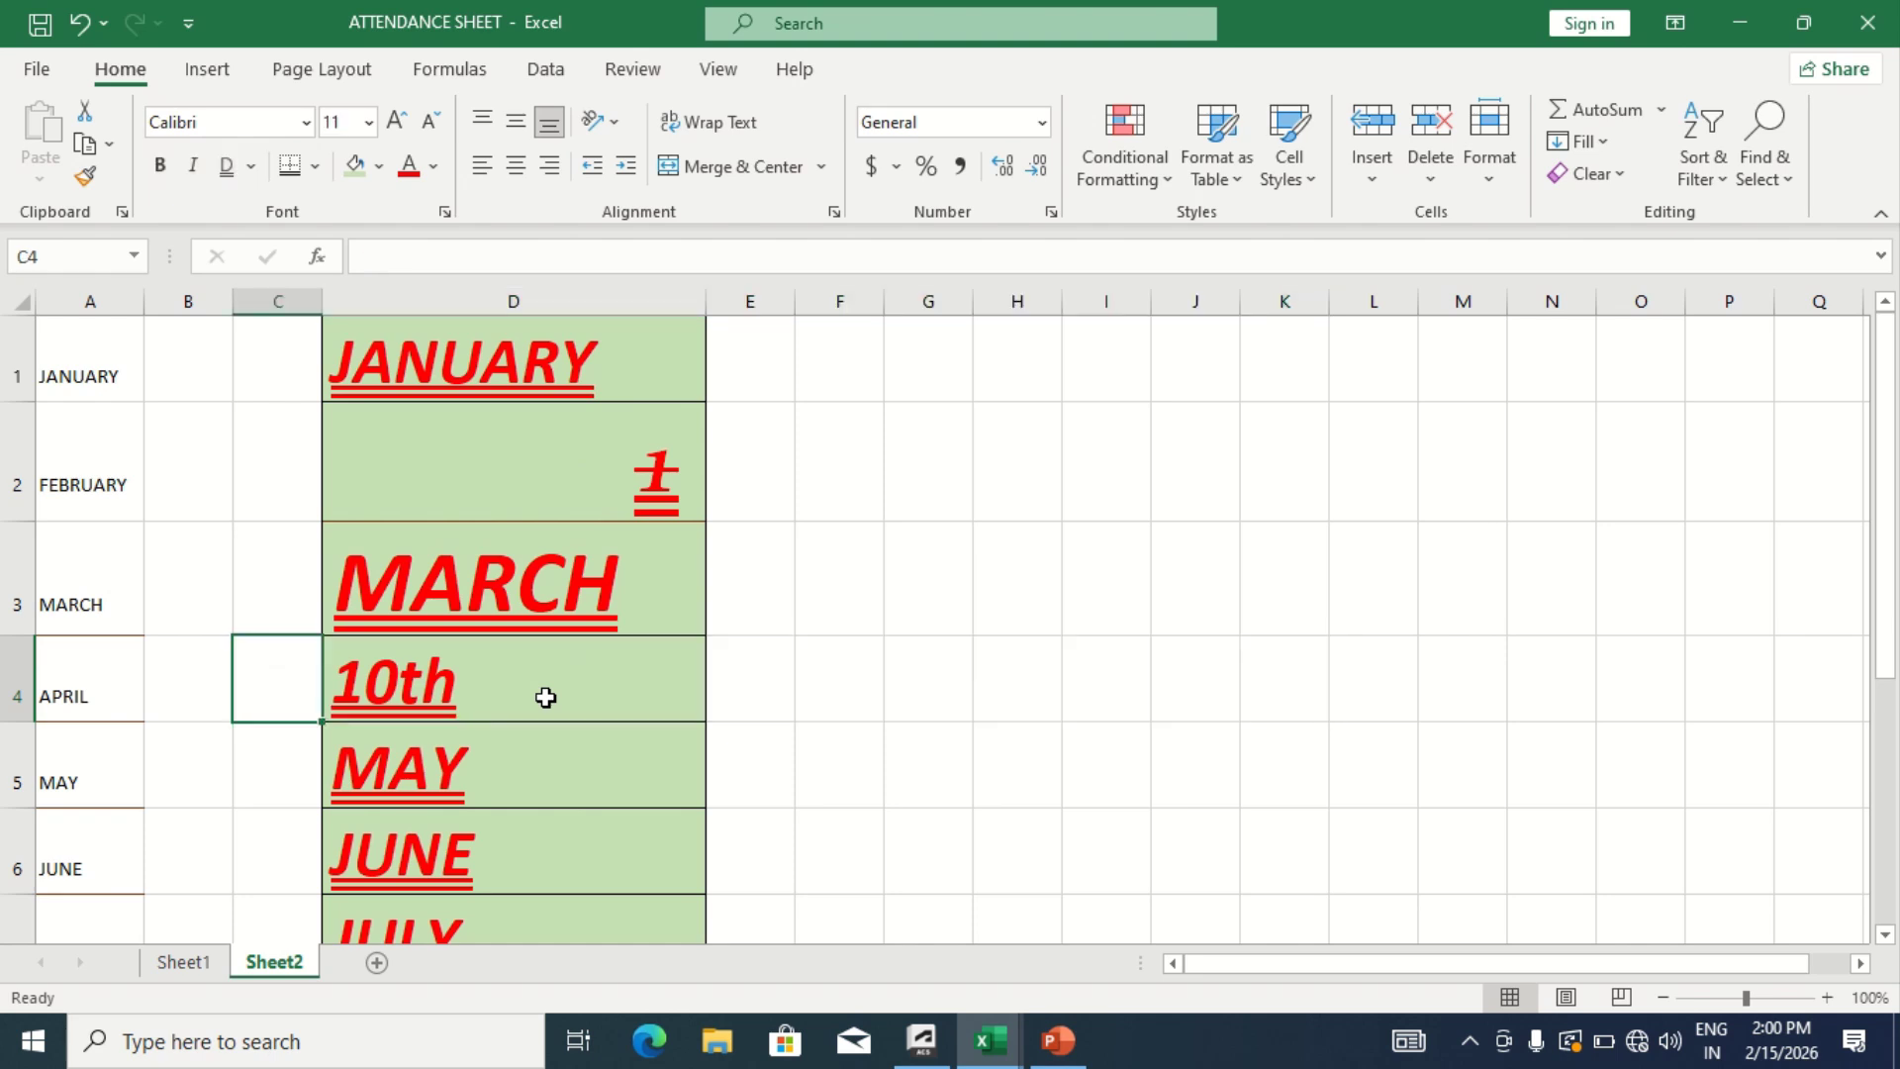
key("Right")
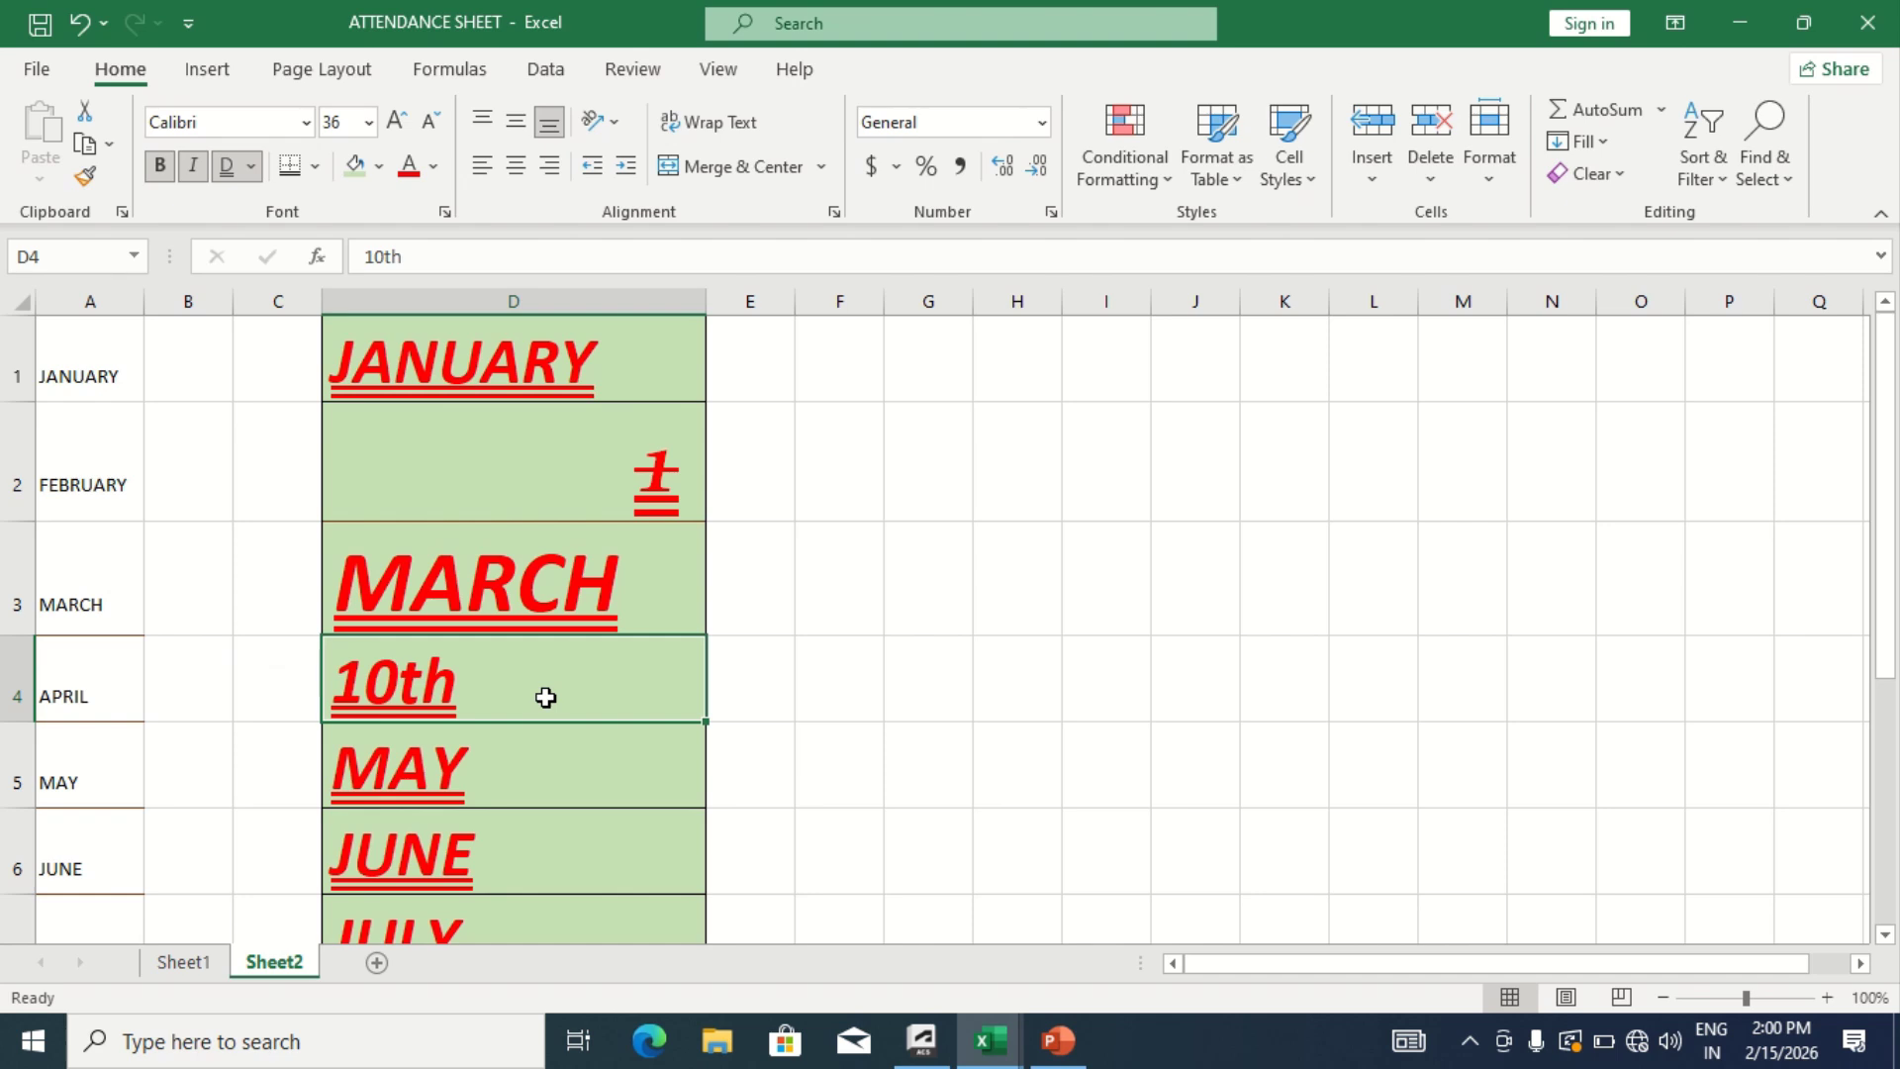
Format only the letters "th" of 10th in D4 as superscript
double_click(545, 697)
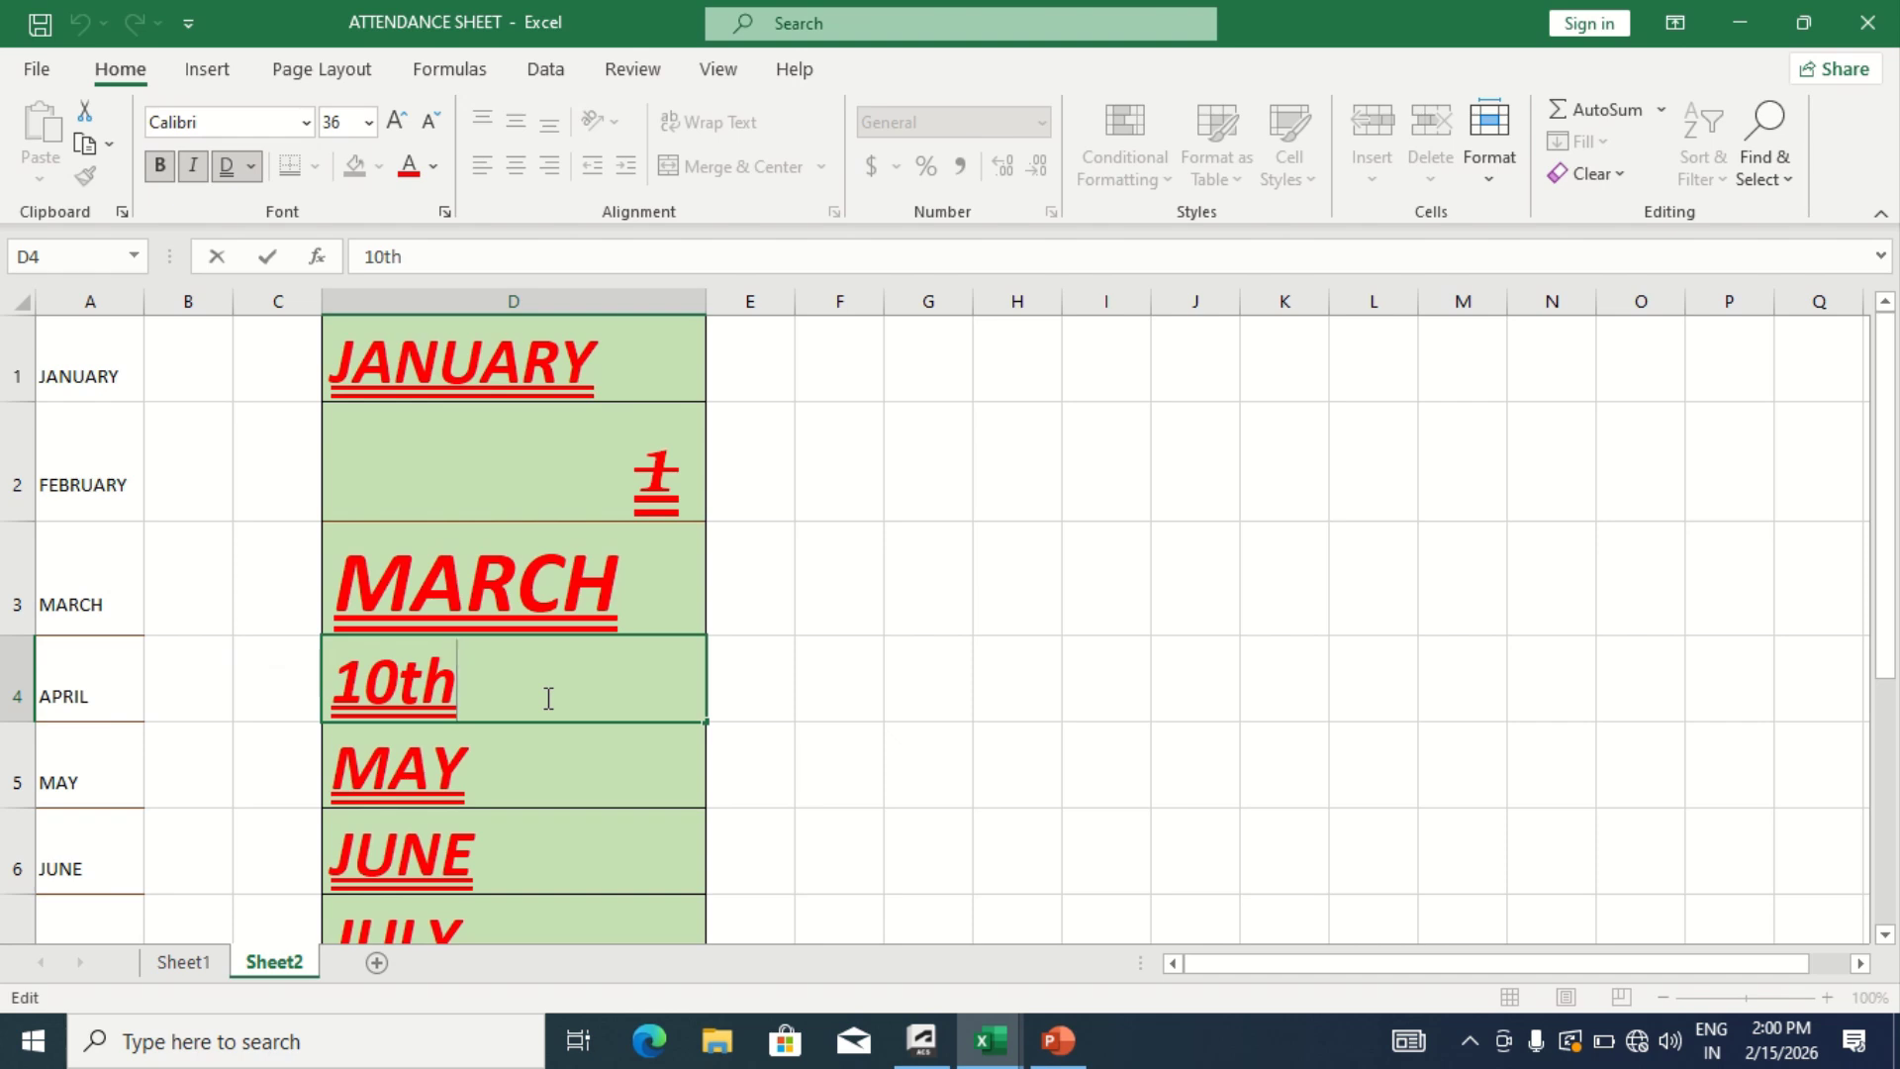
key("shift+Left")
key("shift+Left")
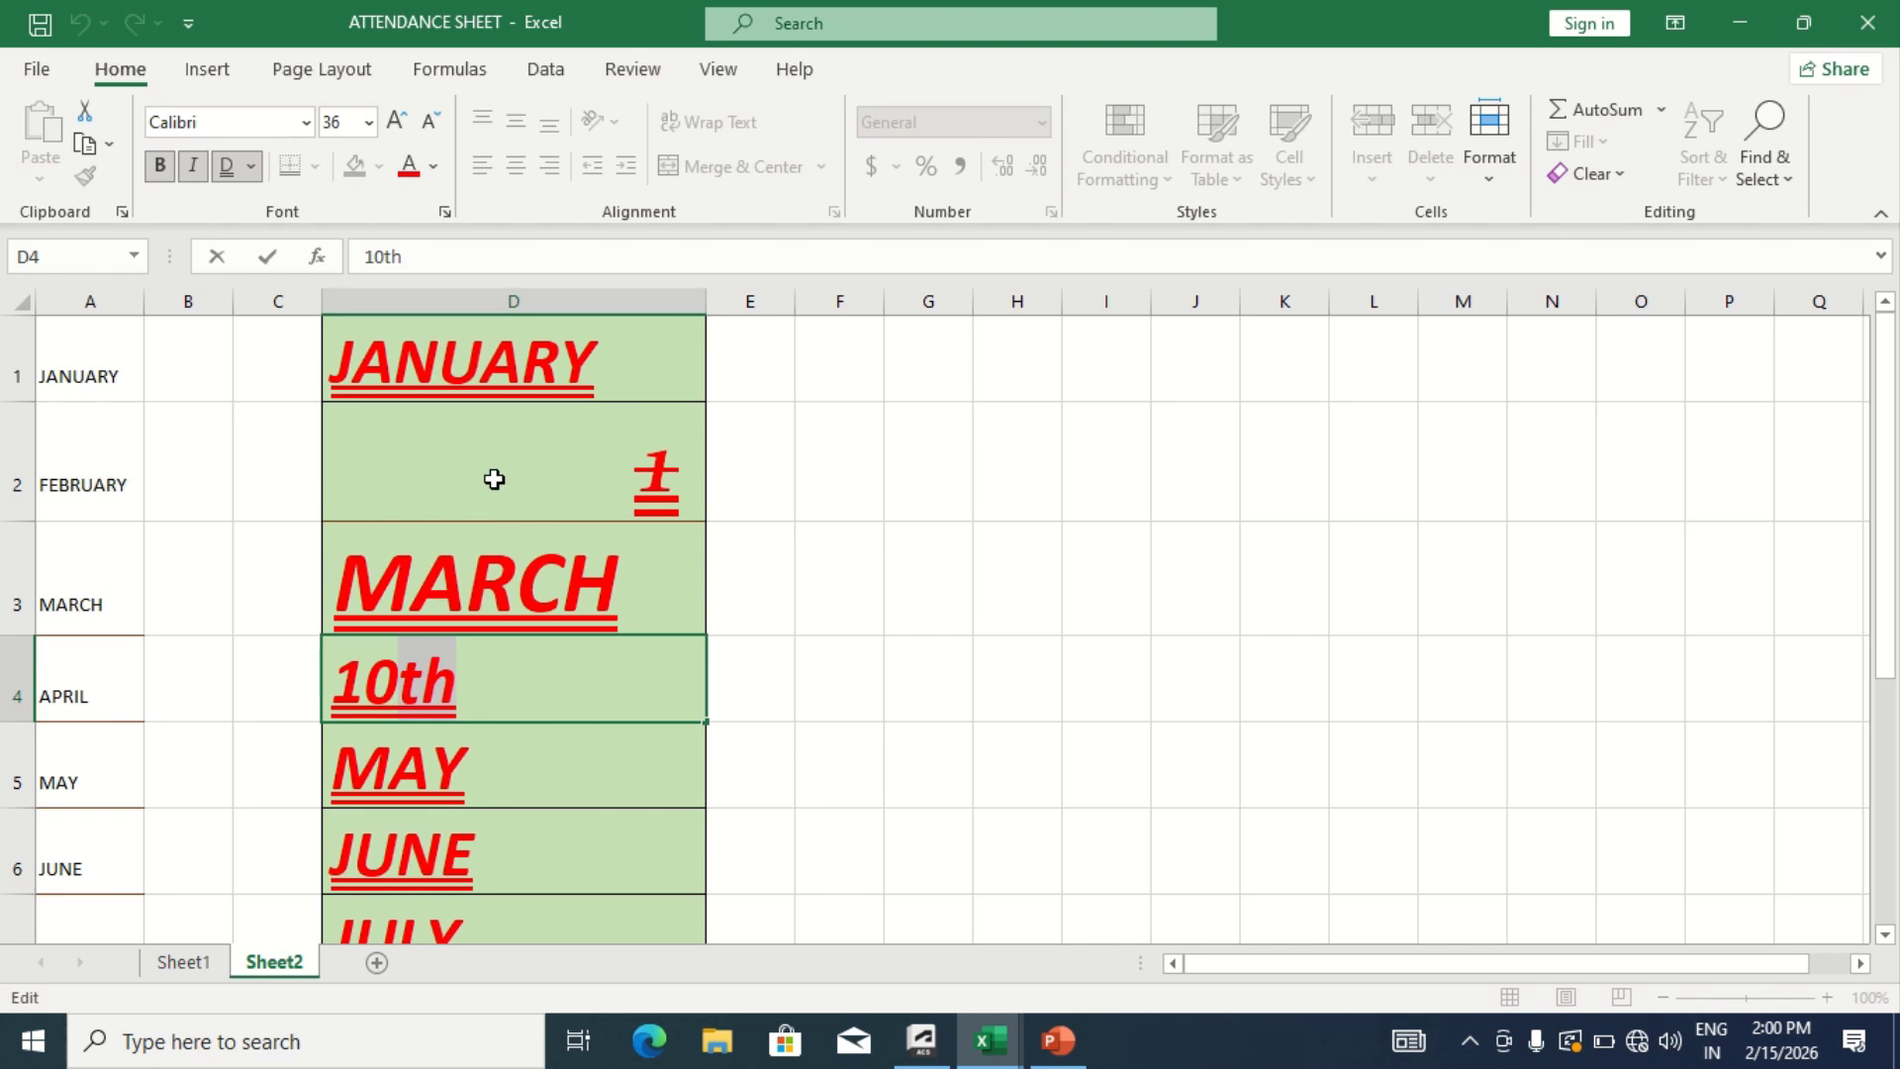
left_click(441, 213)
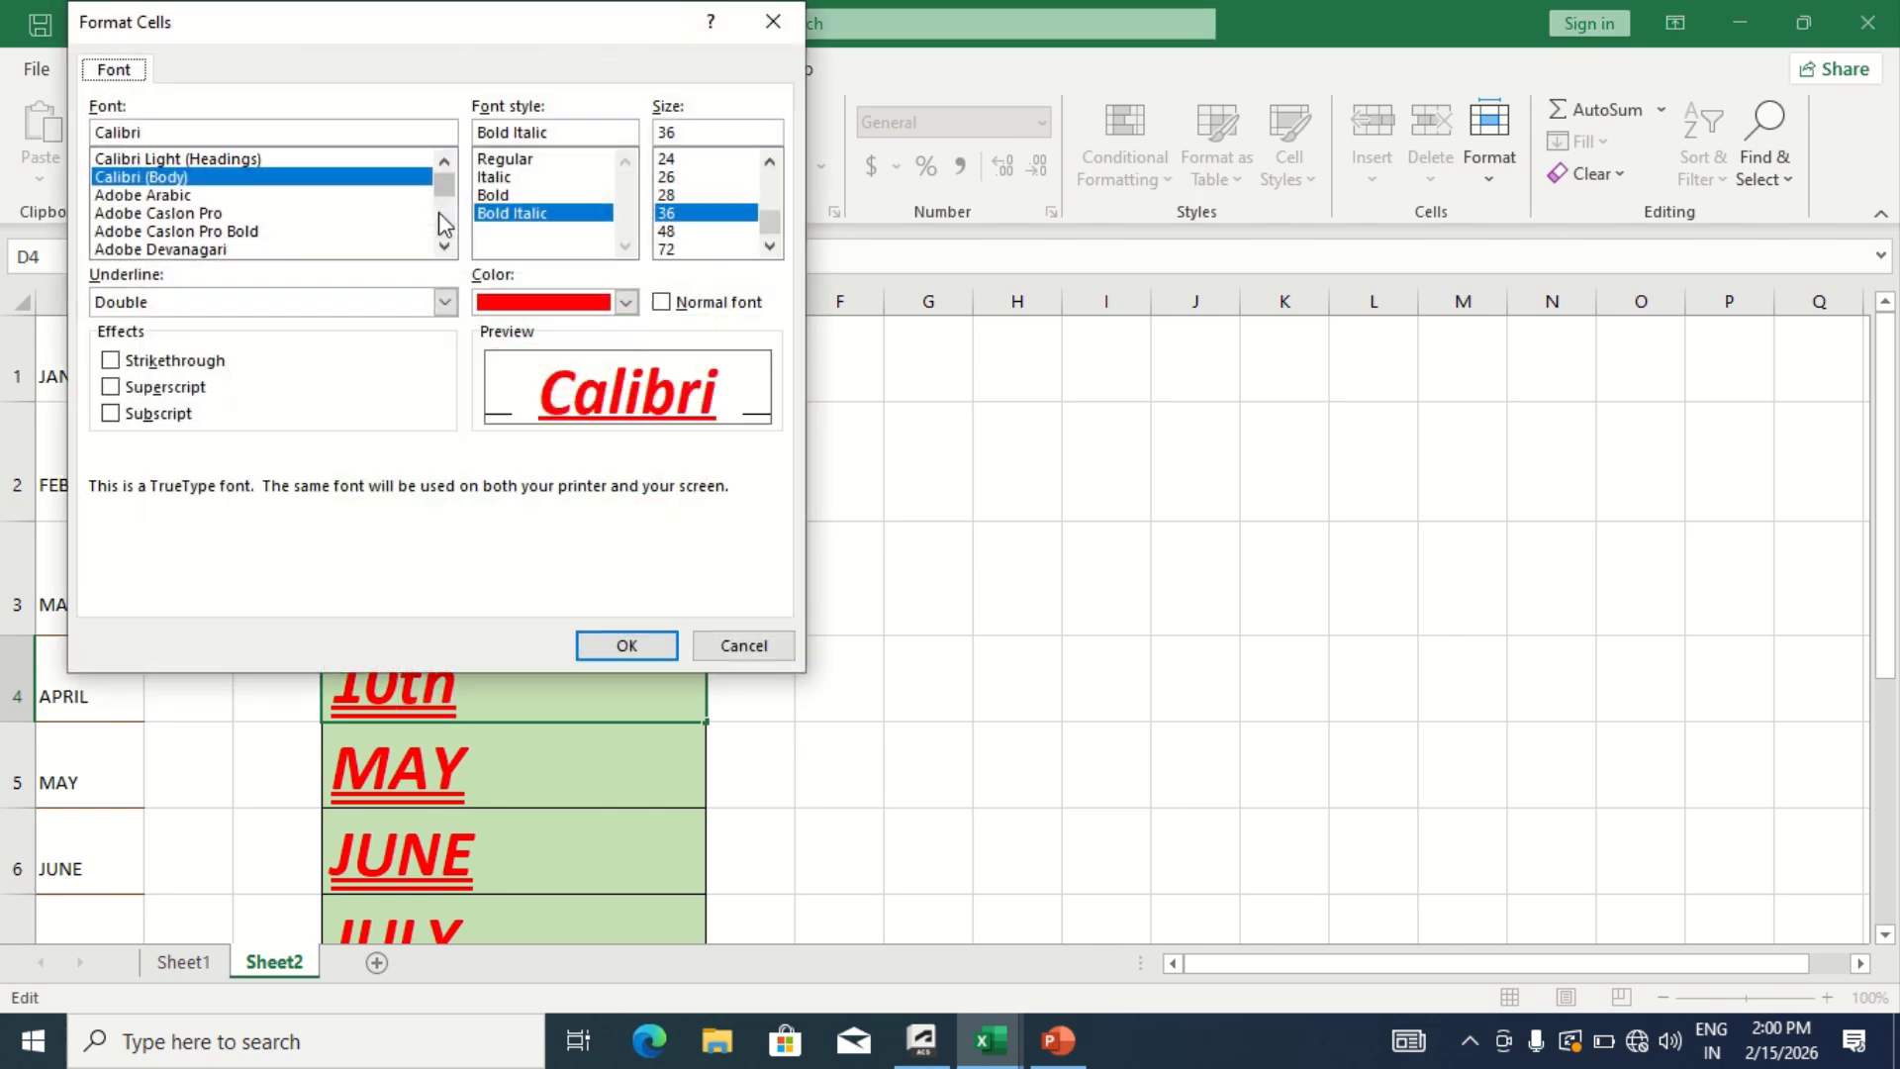
left_click(184, 388)
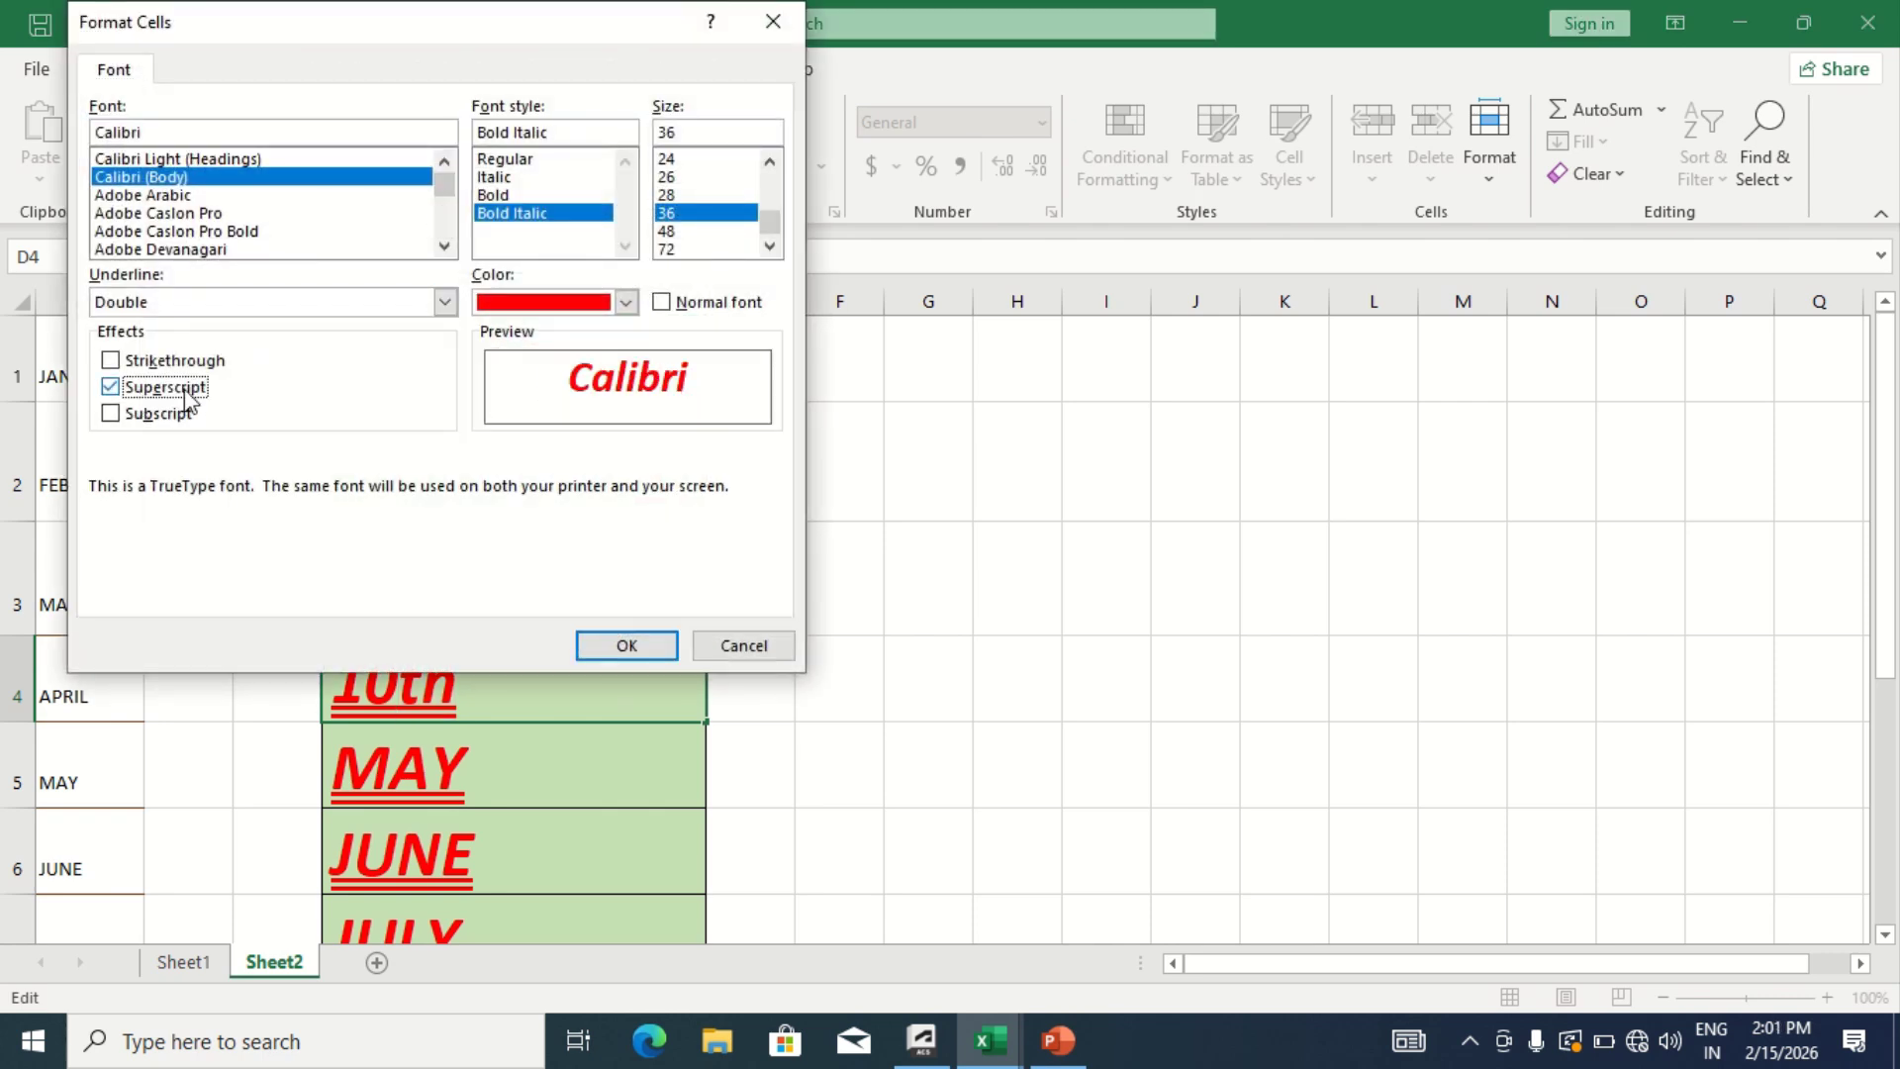
left_click(620, 651)
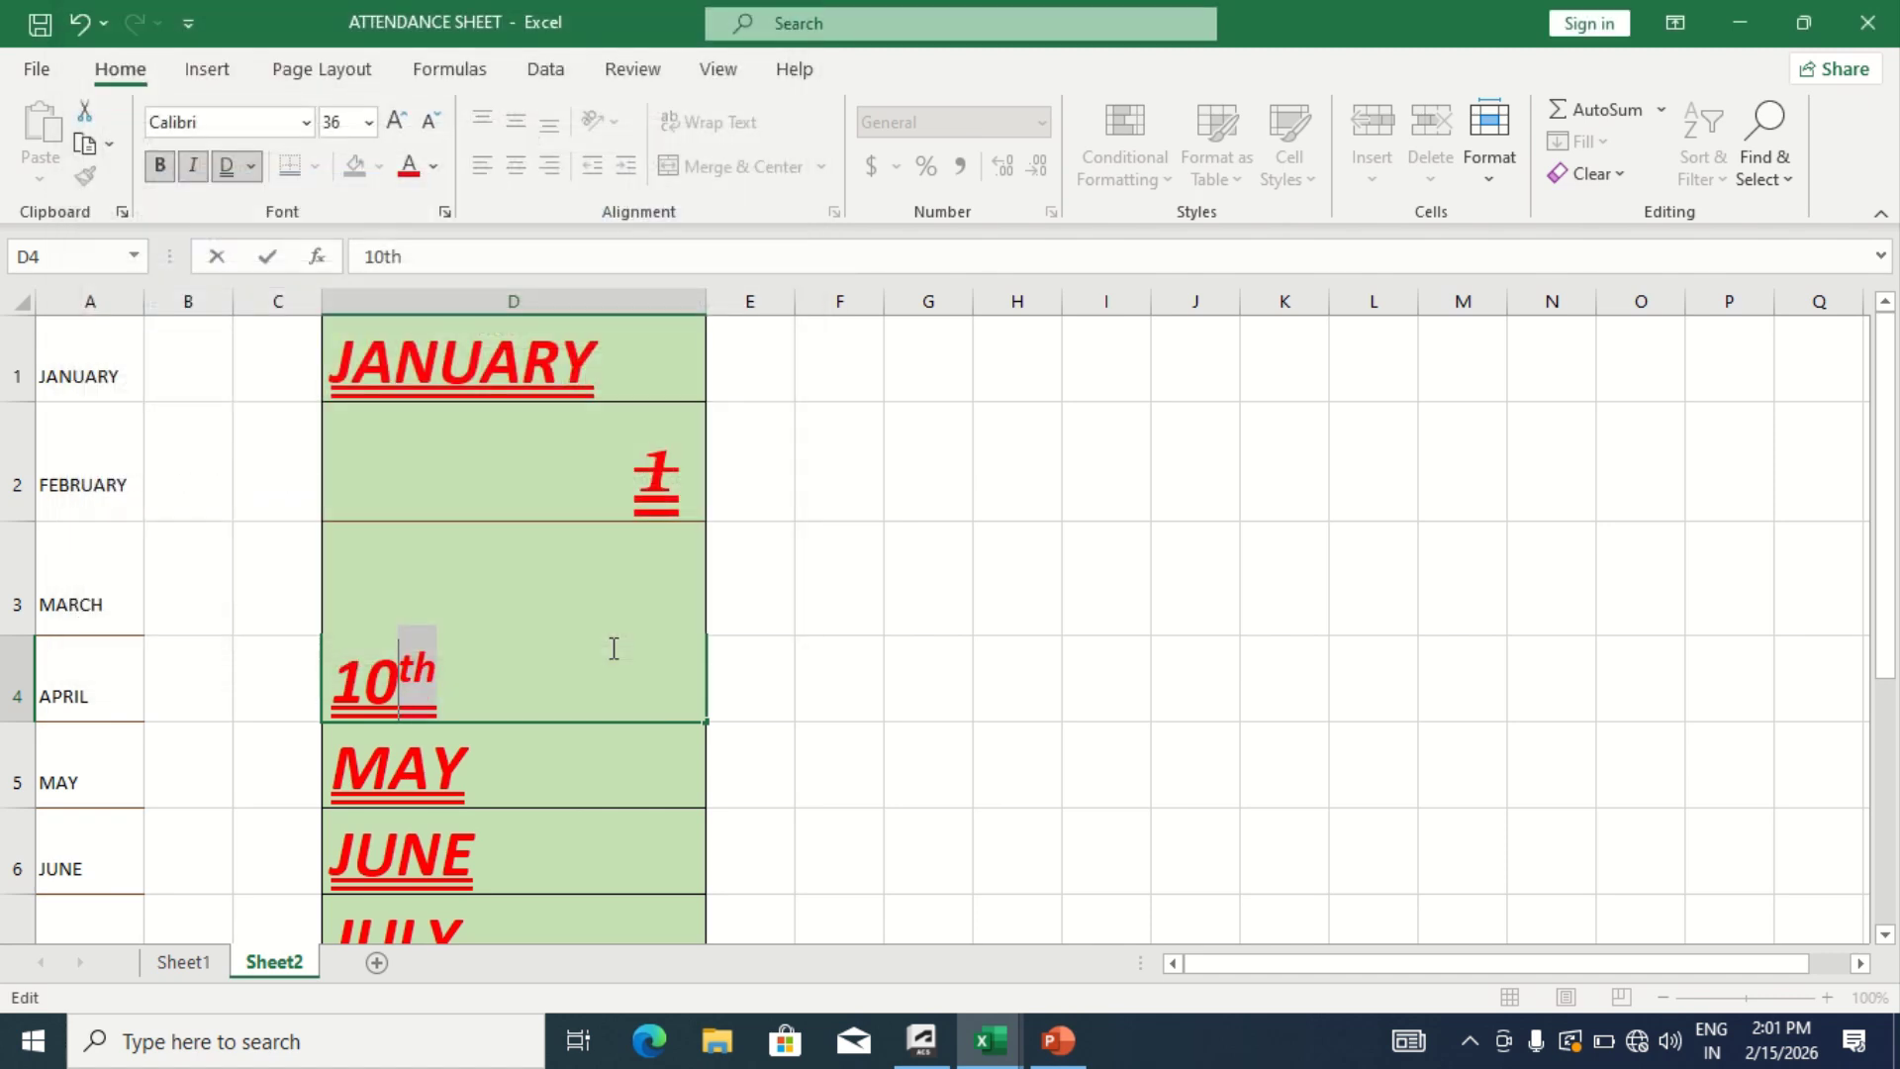
left_click(551, 755)
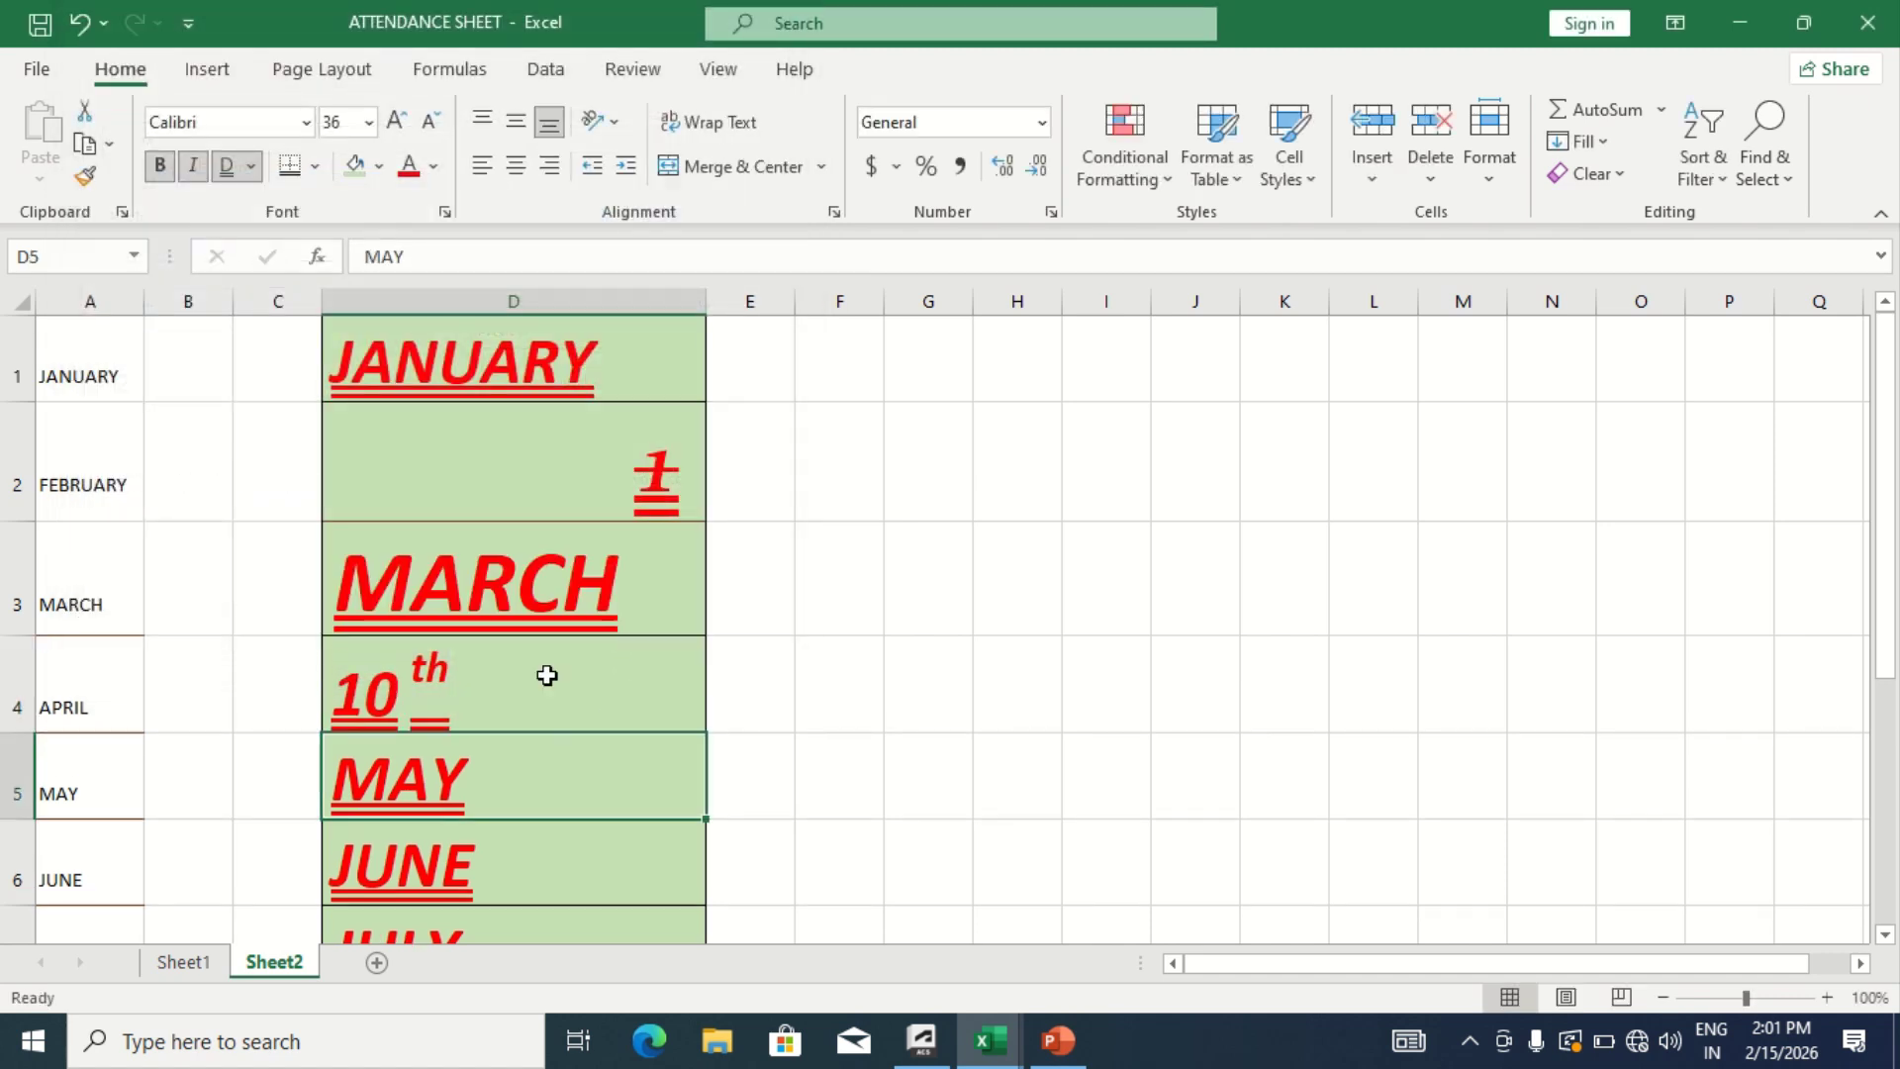
Replace JANUARY in D1 with the text H2o
left_click(541, 328)
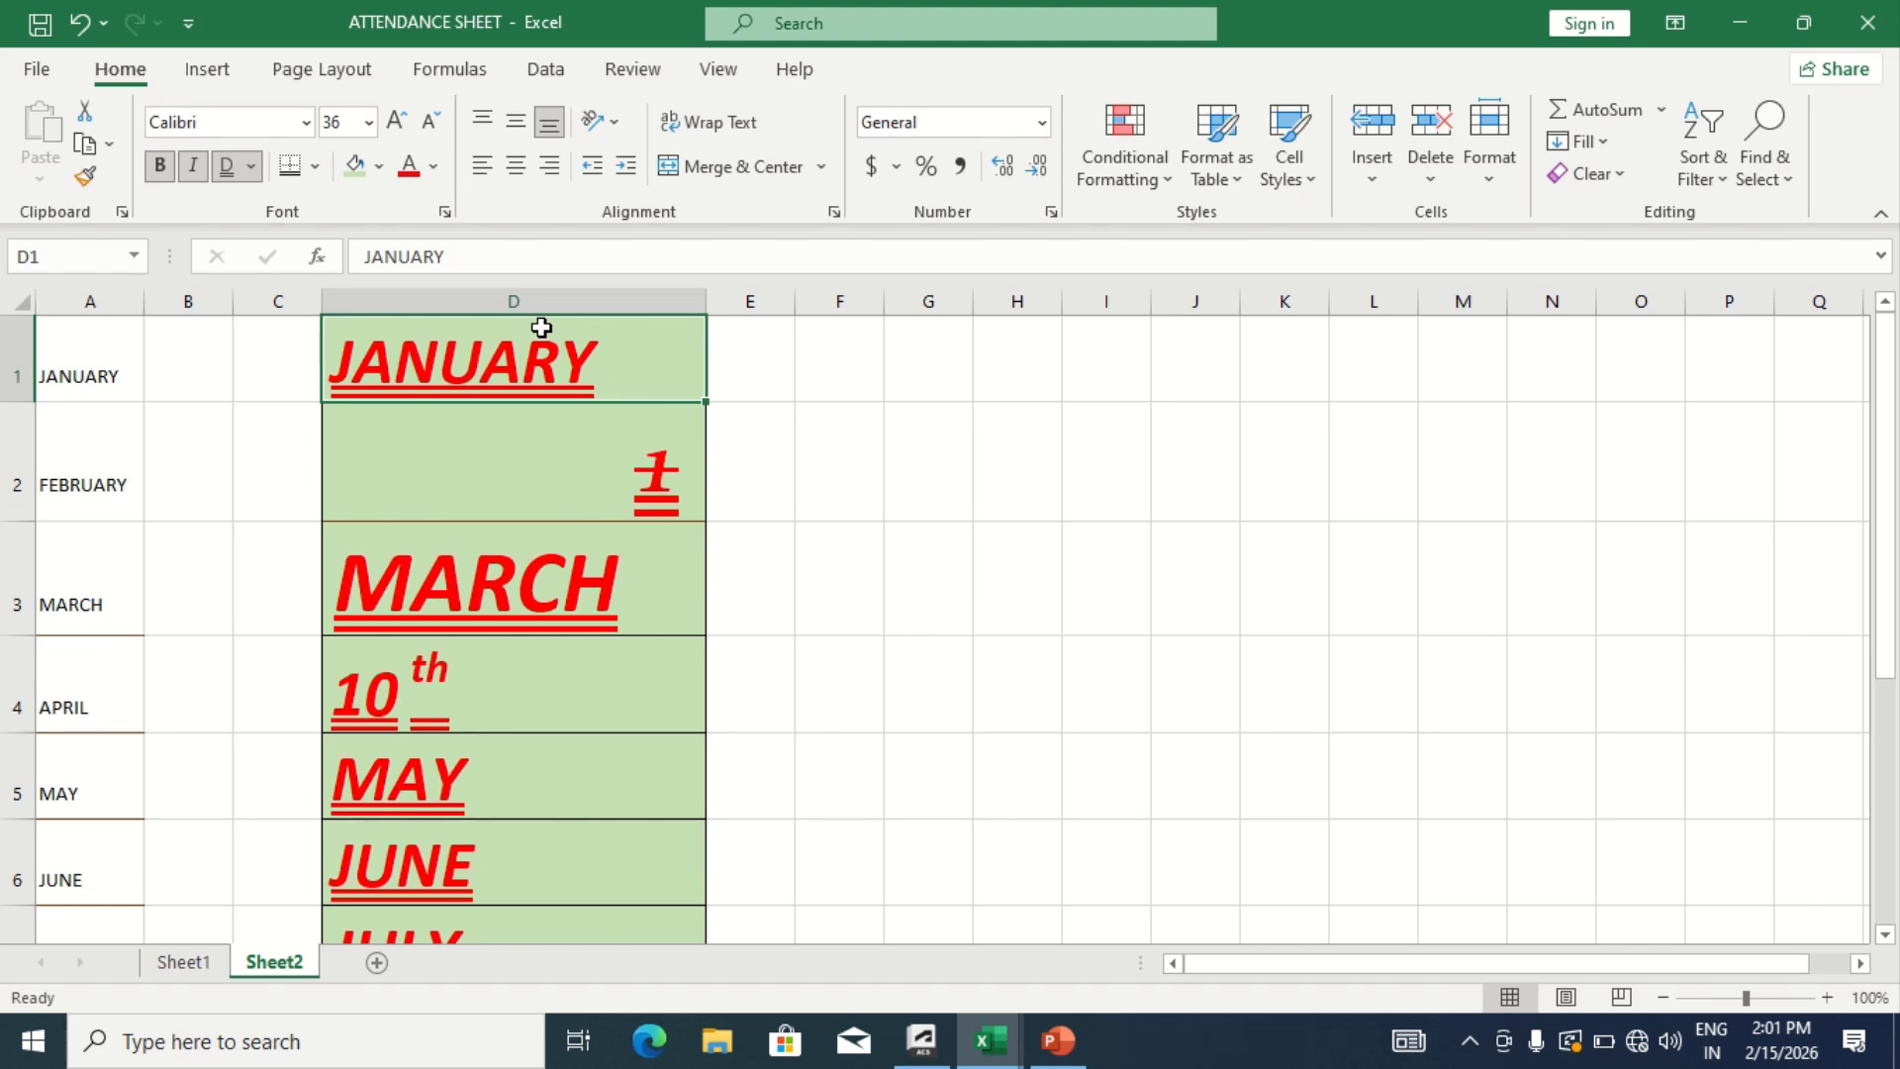
type("h2")
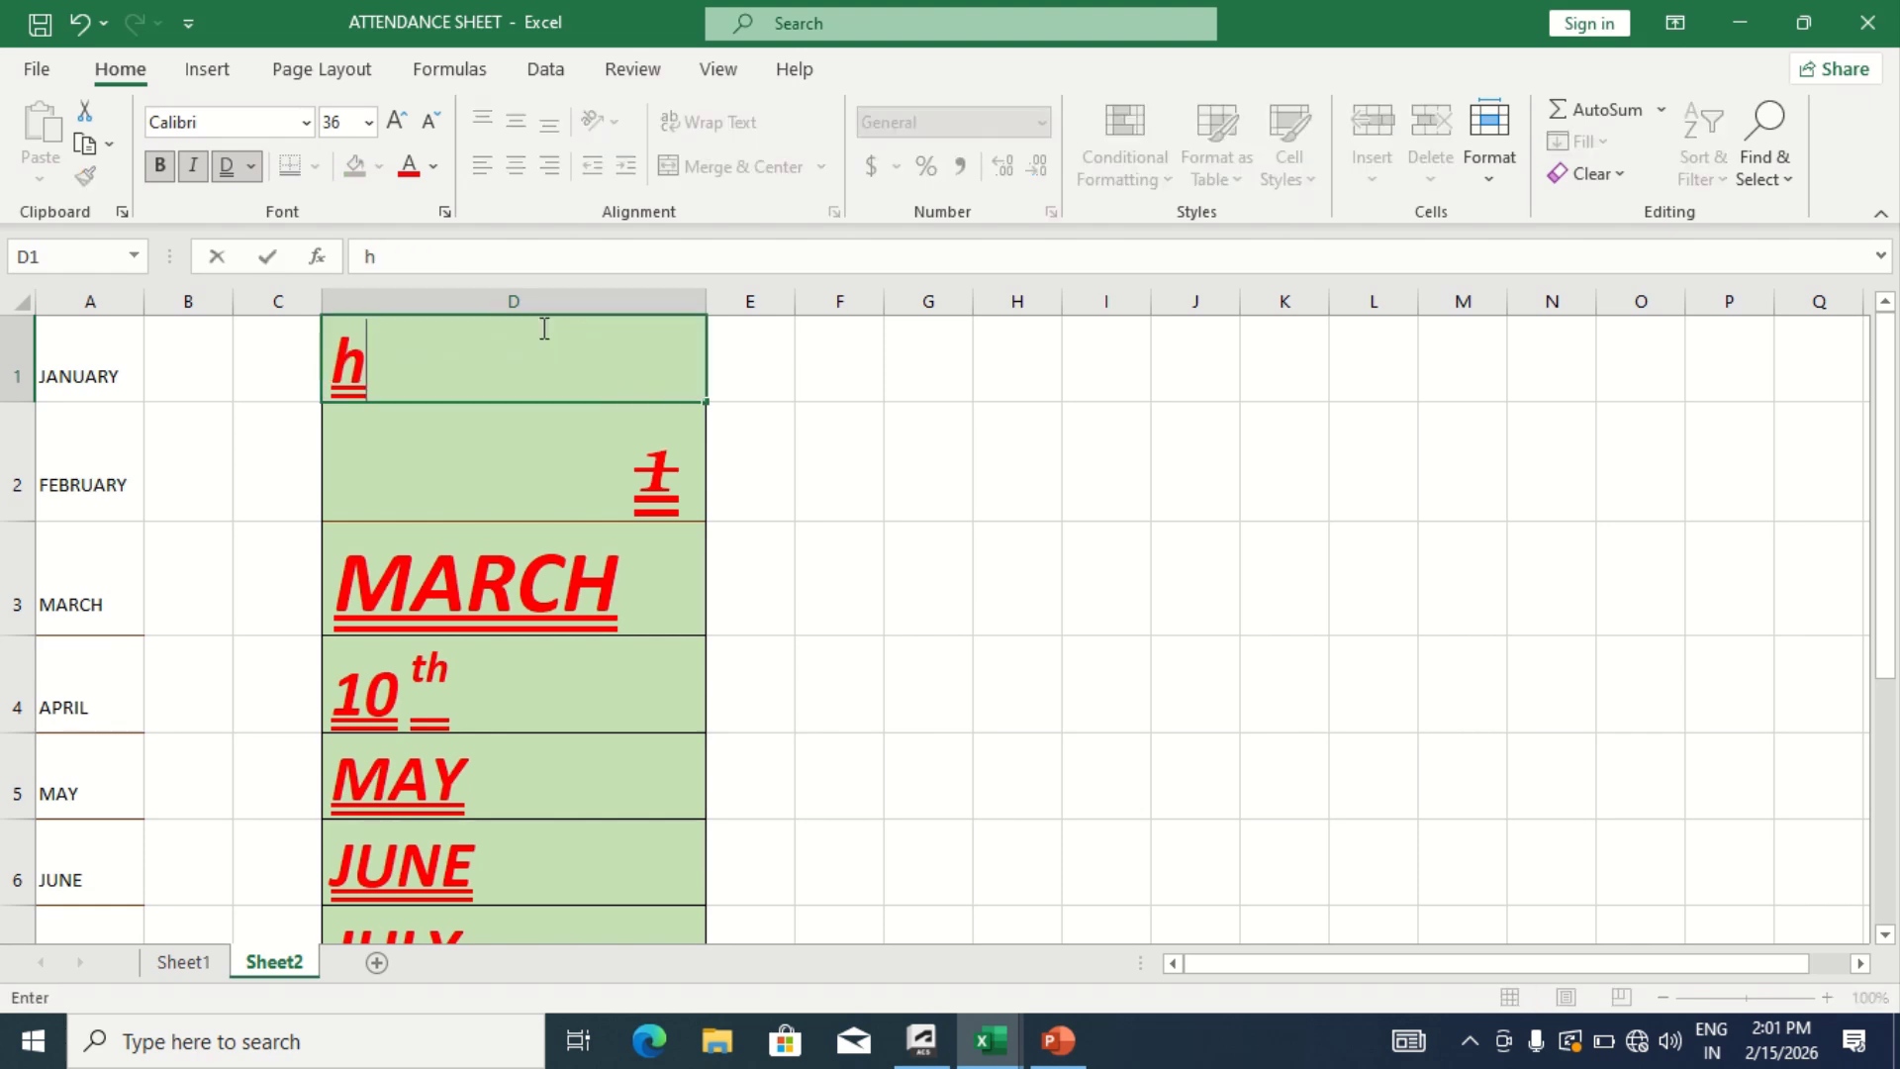
key("BackSpace")
key("BackSpace")
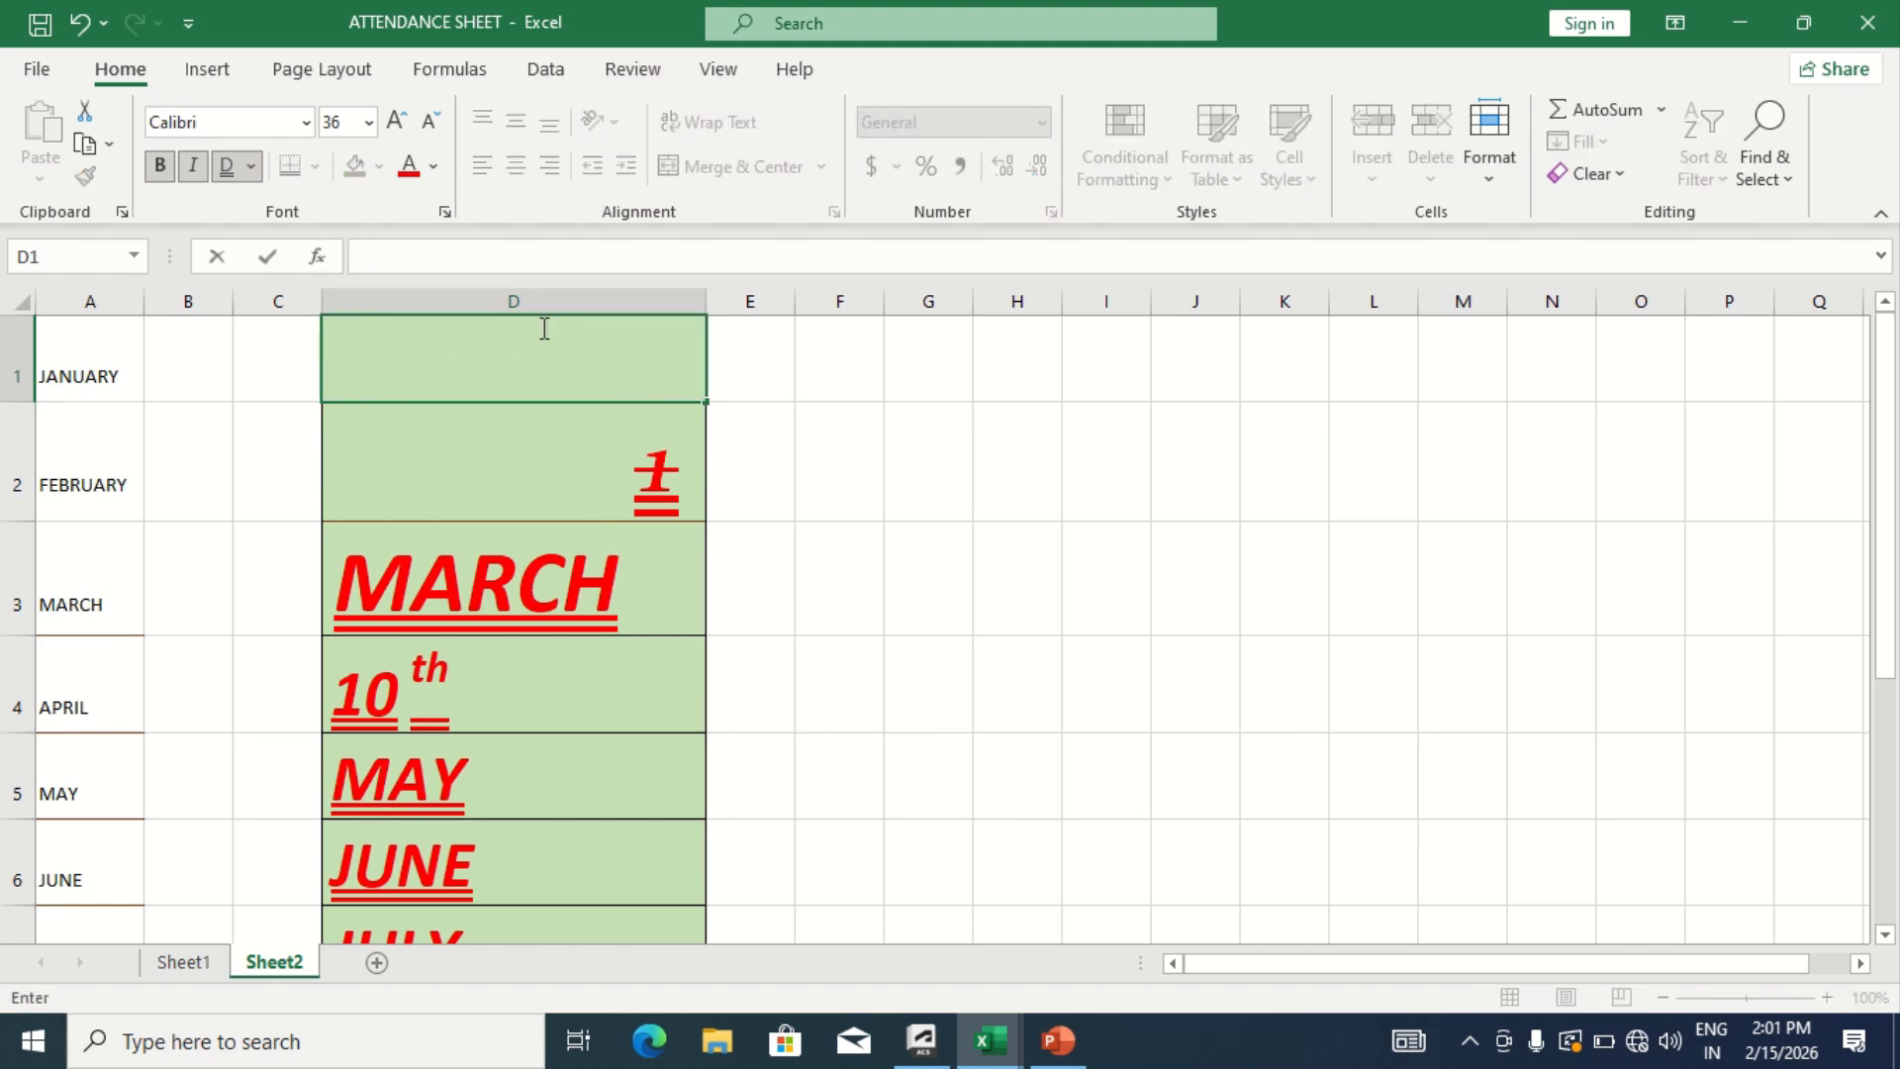
type("H2o")
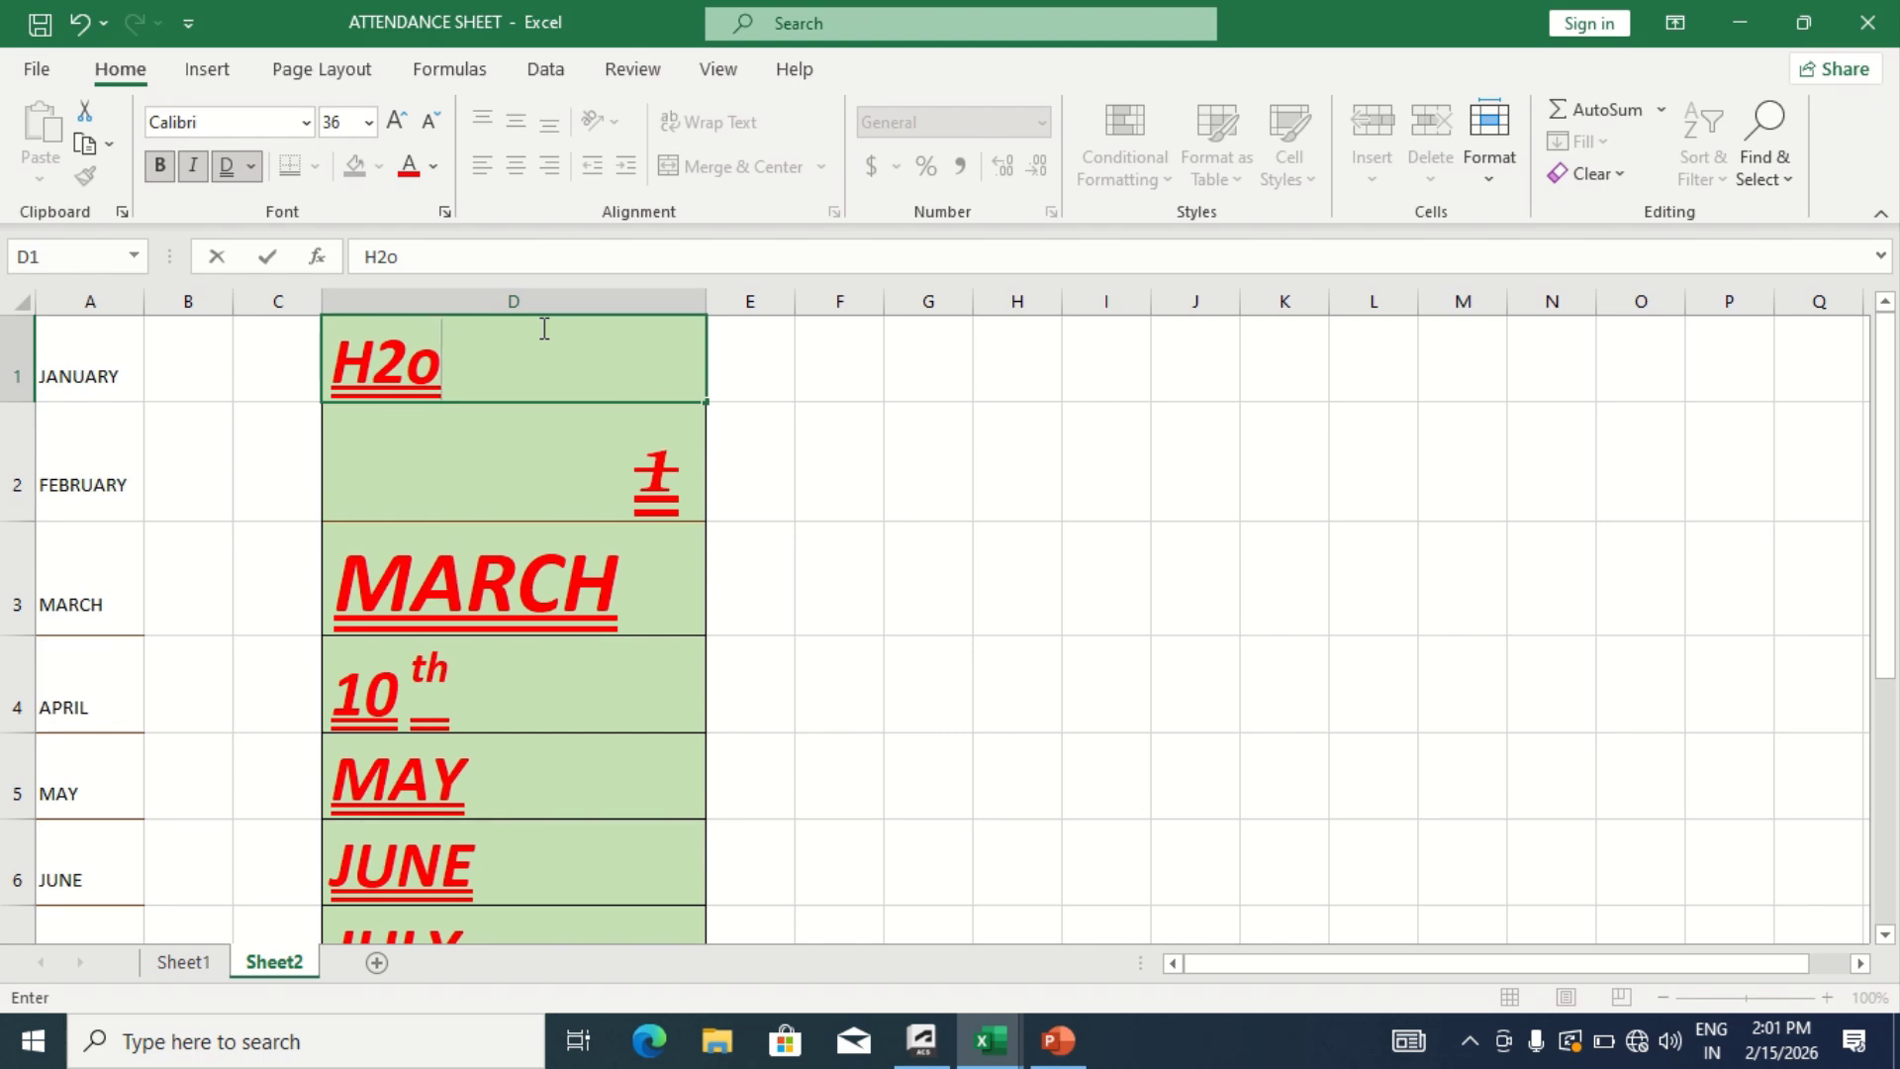
key("Left")
left_click(542, 328)
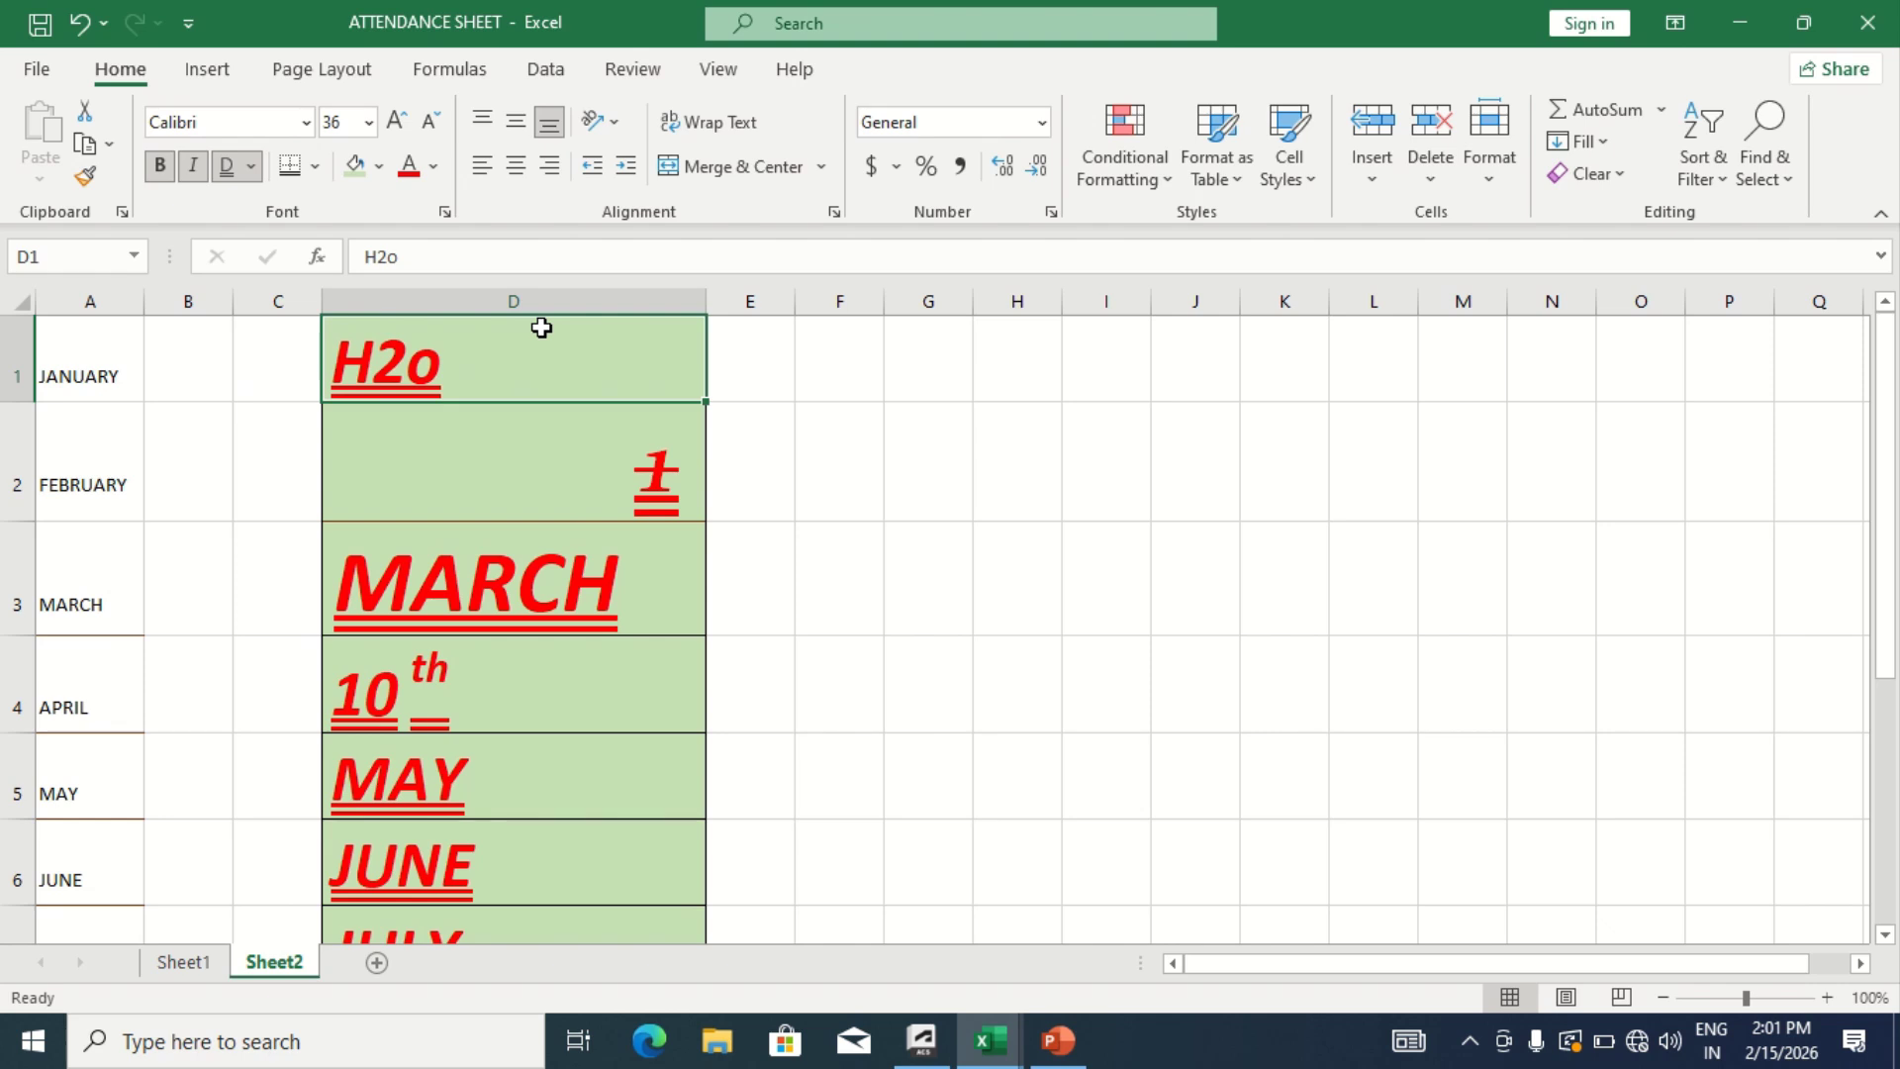
Format only the digit 2 of H2o in D1 as subscript
double_click(541, 327)
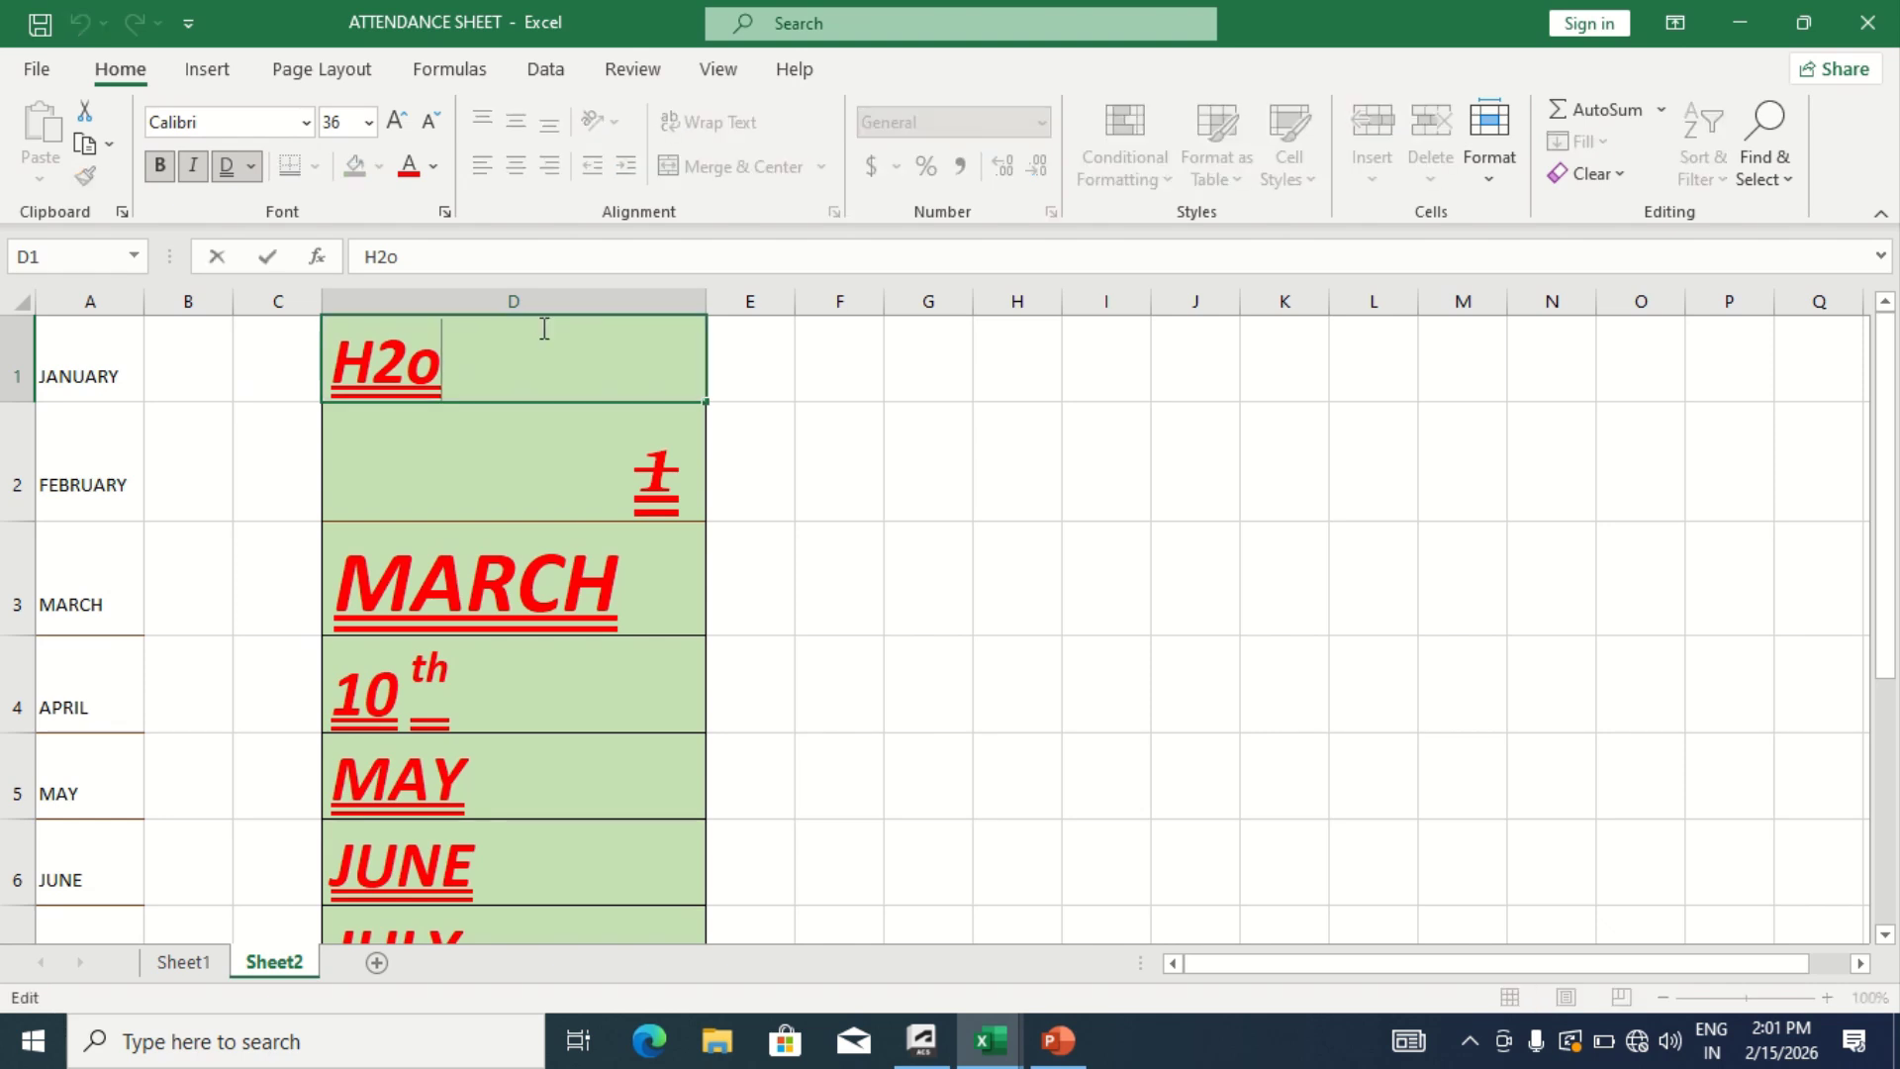
key("Left")
key("shift+Left")
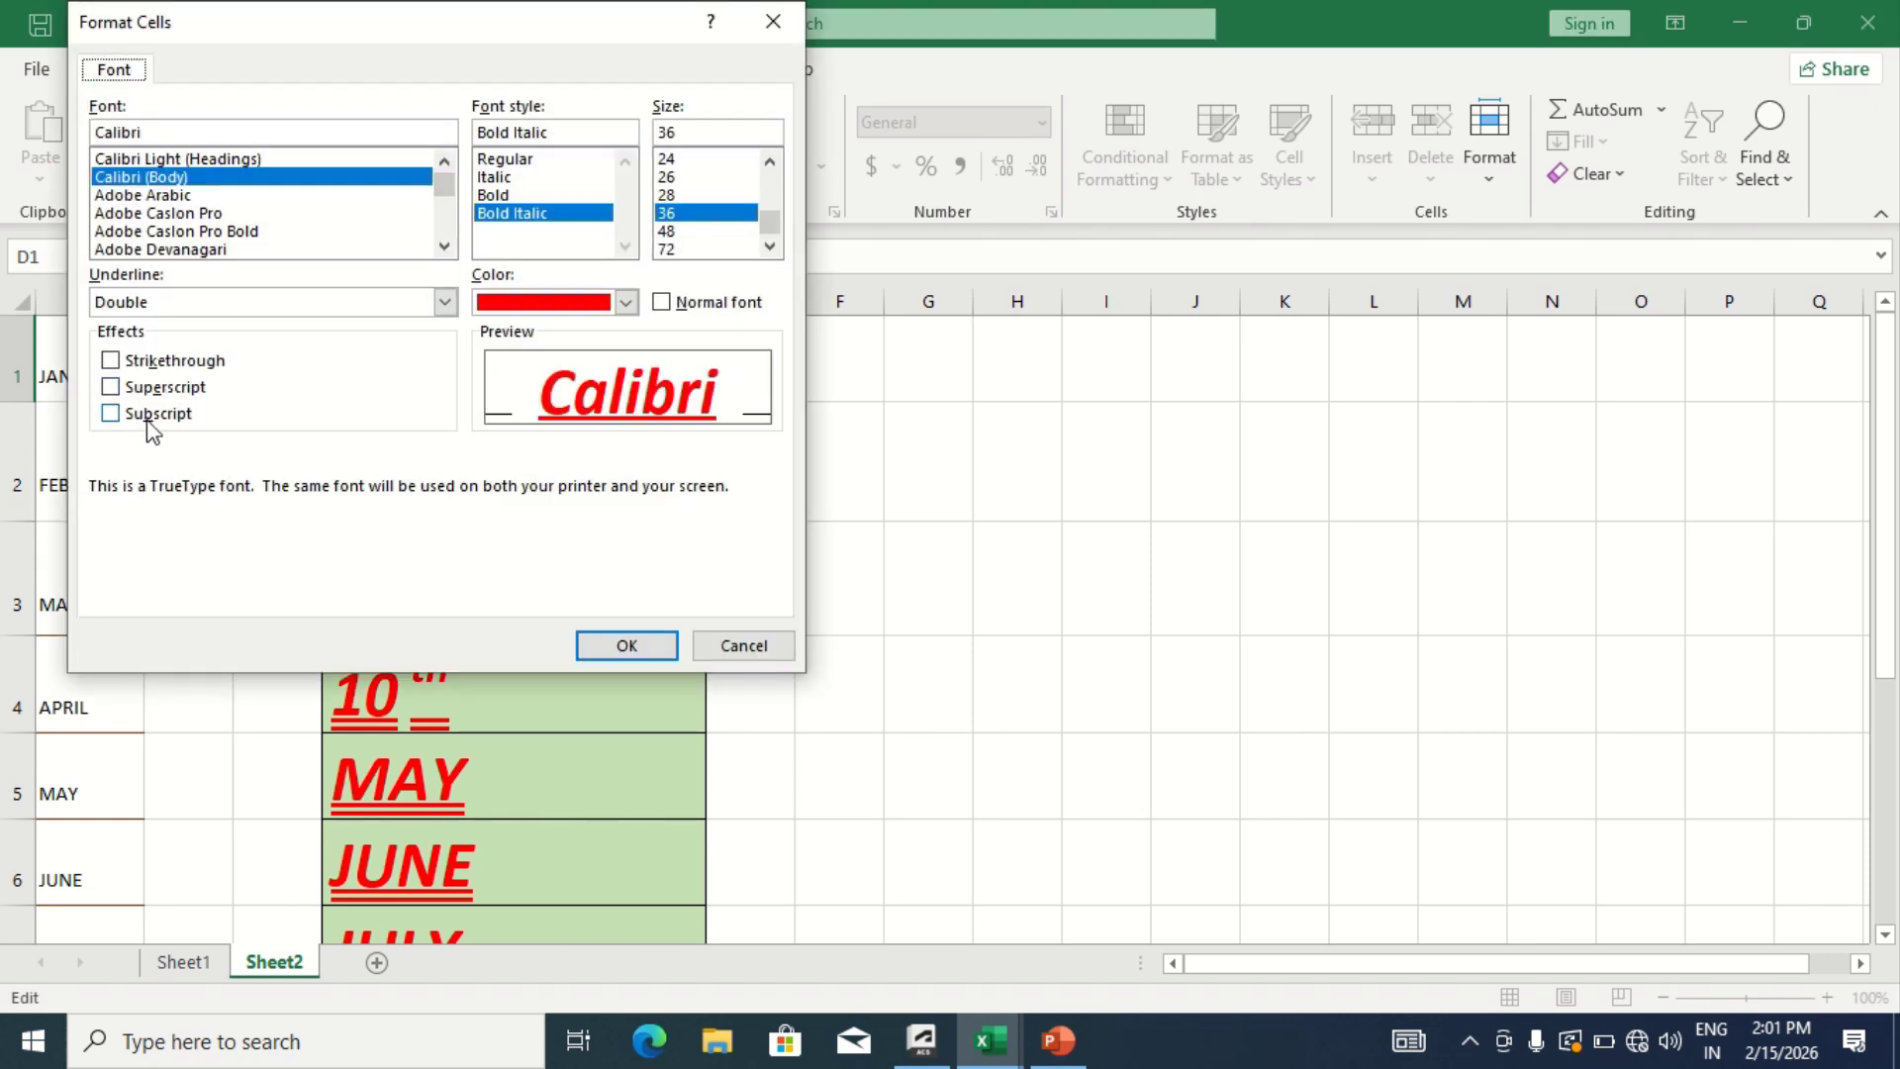
left_click(150, 416)
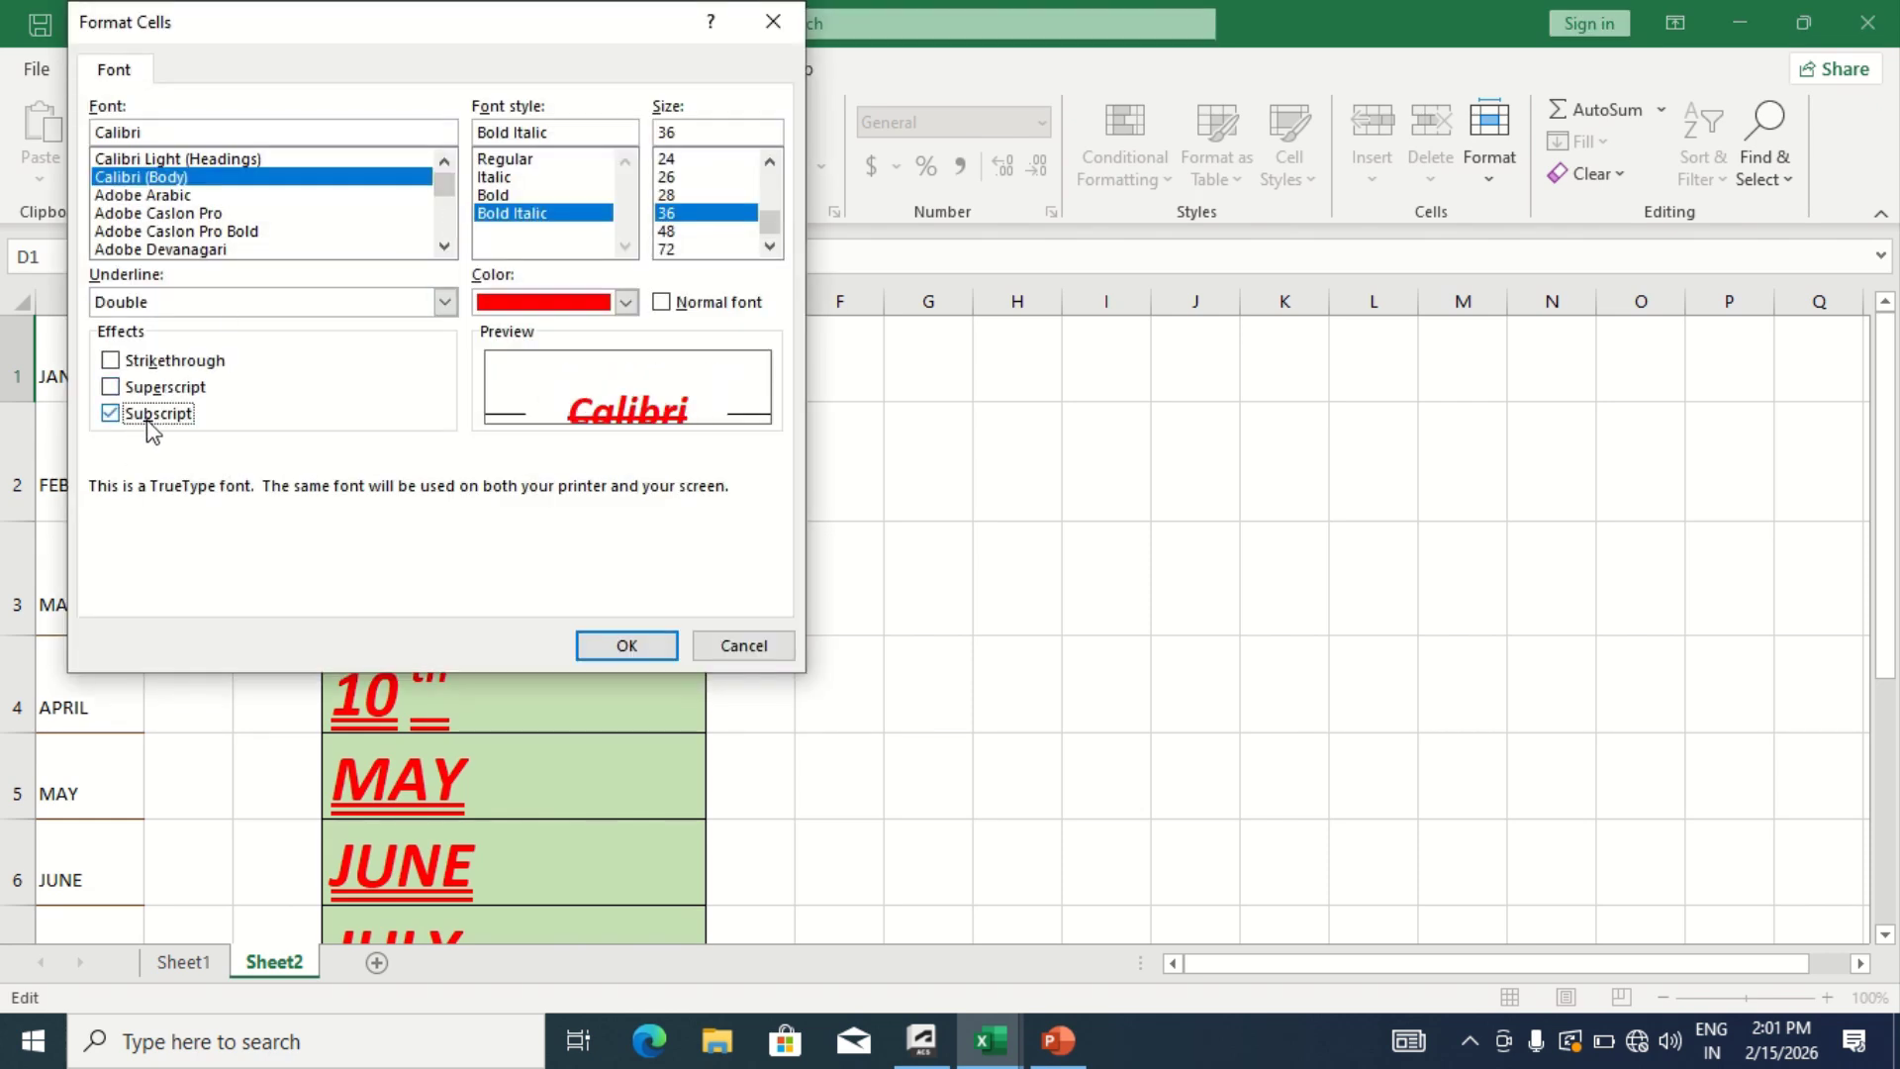
left_click(627, 648)
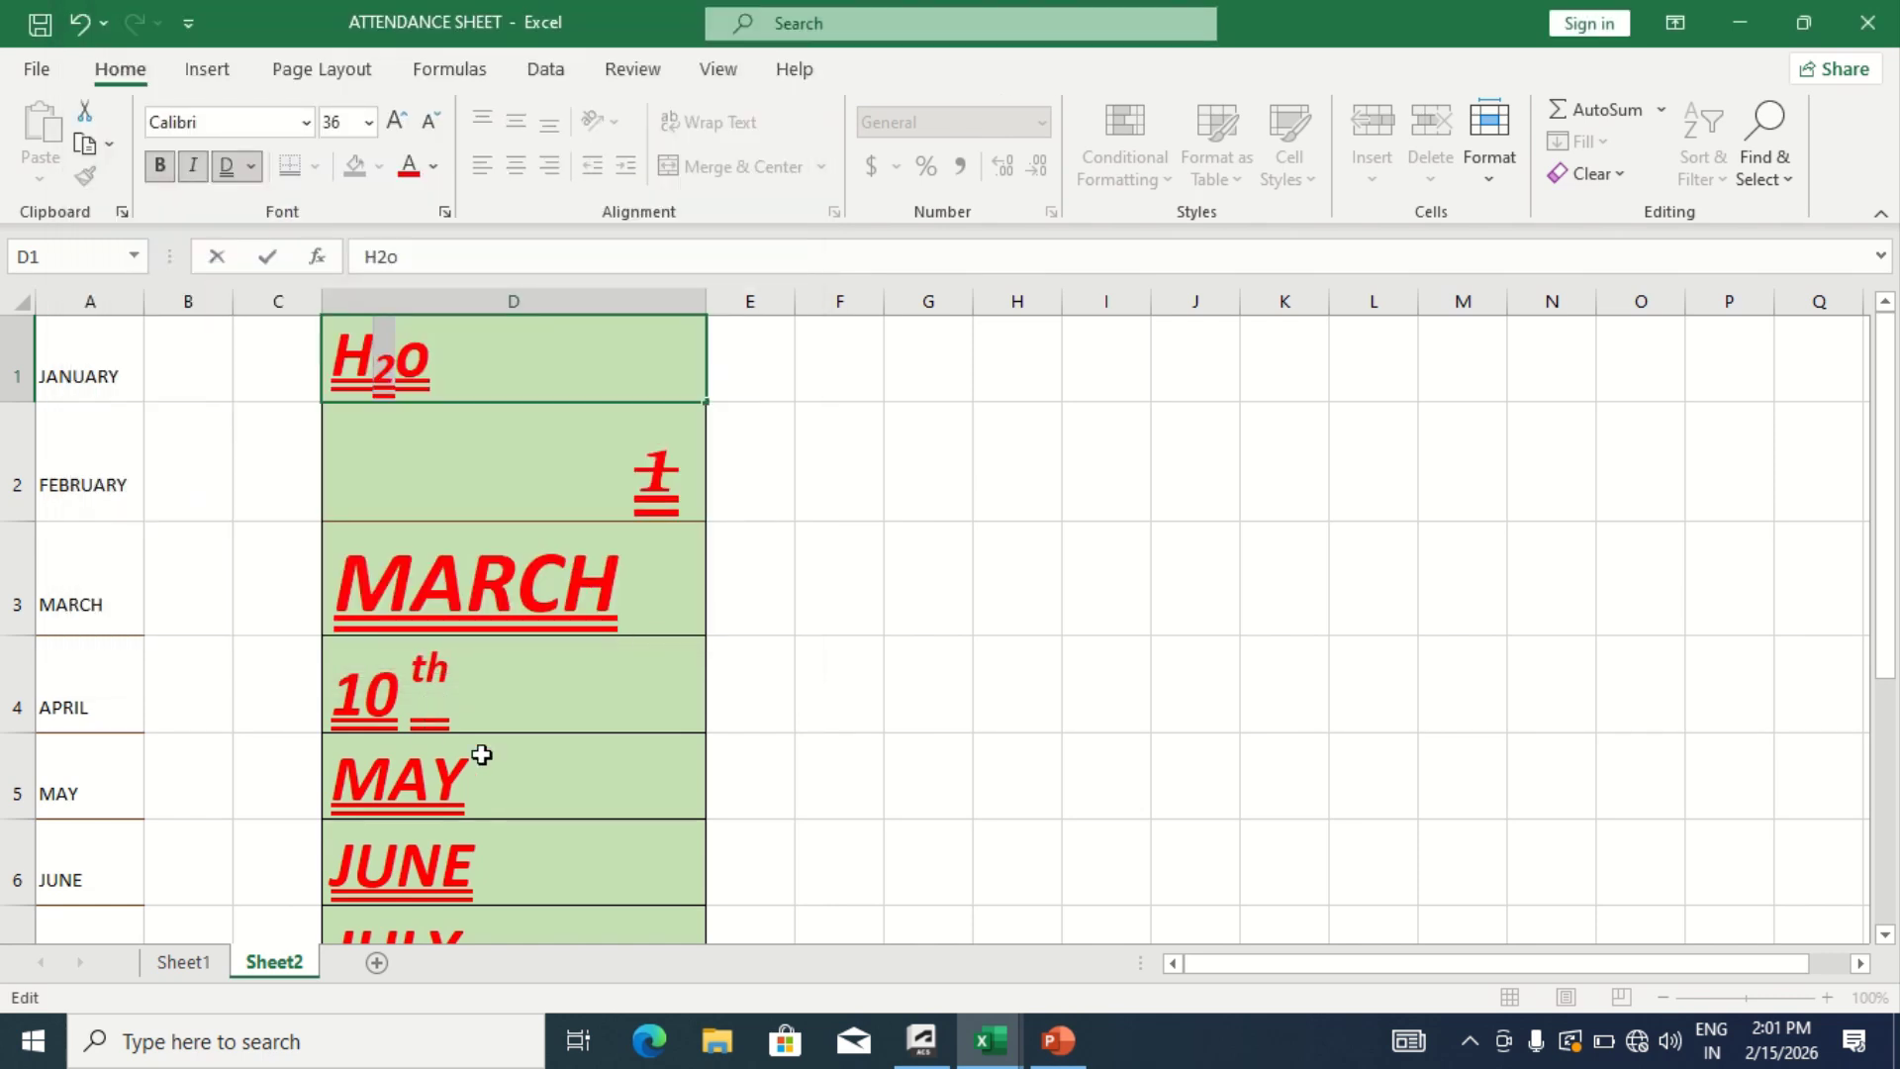
left_click(514, 368)
left_click(472, 466)
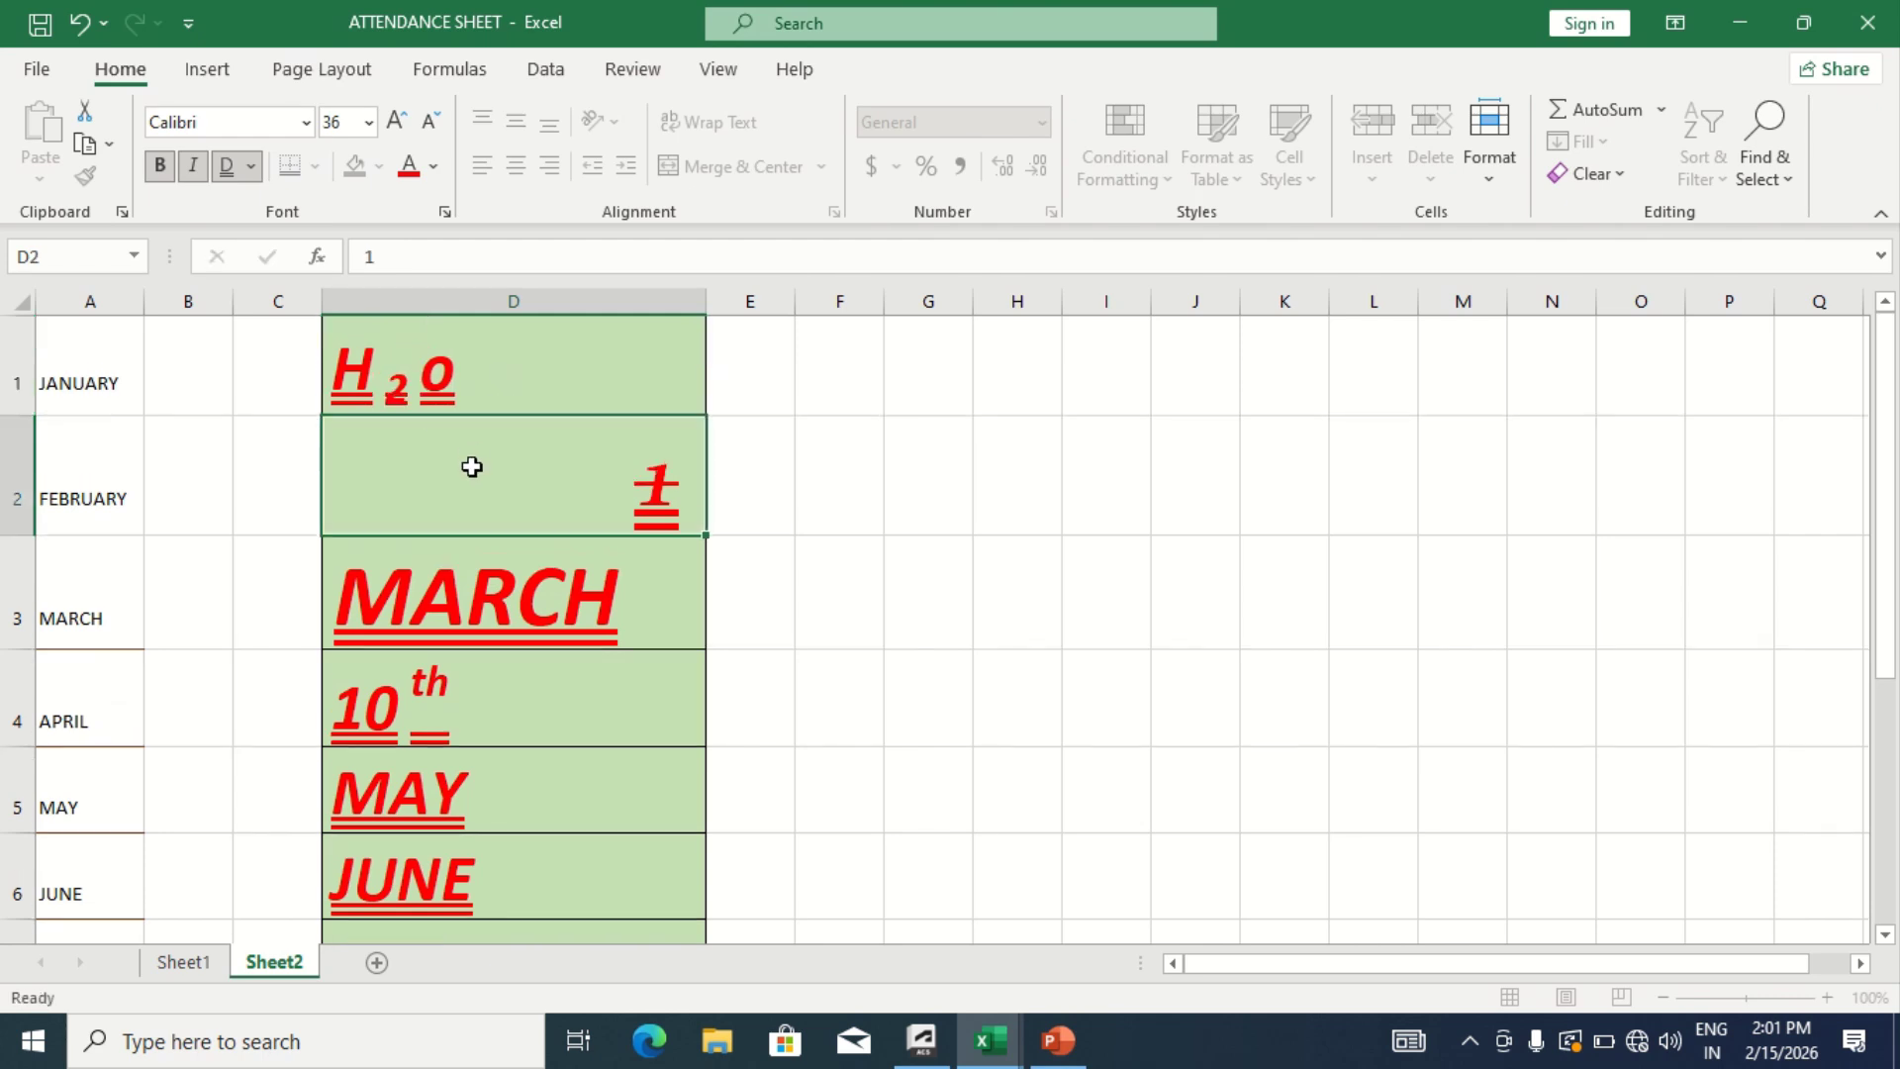
left_click(475, 384)
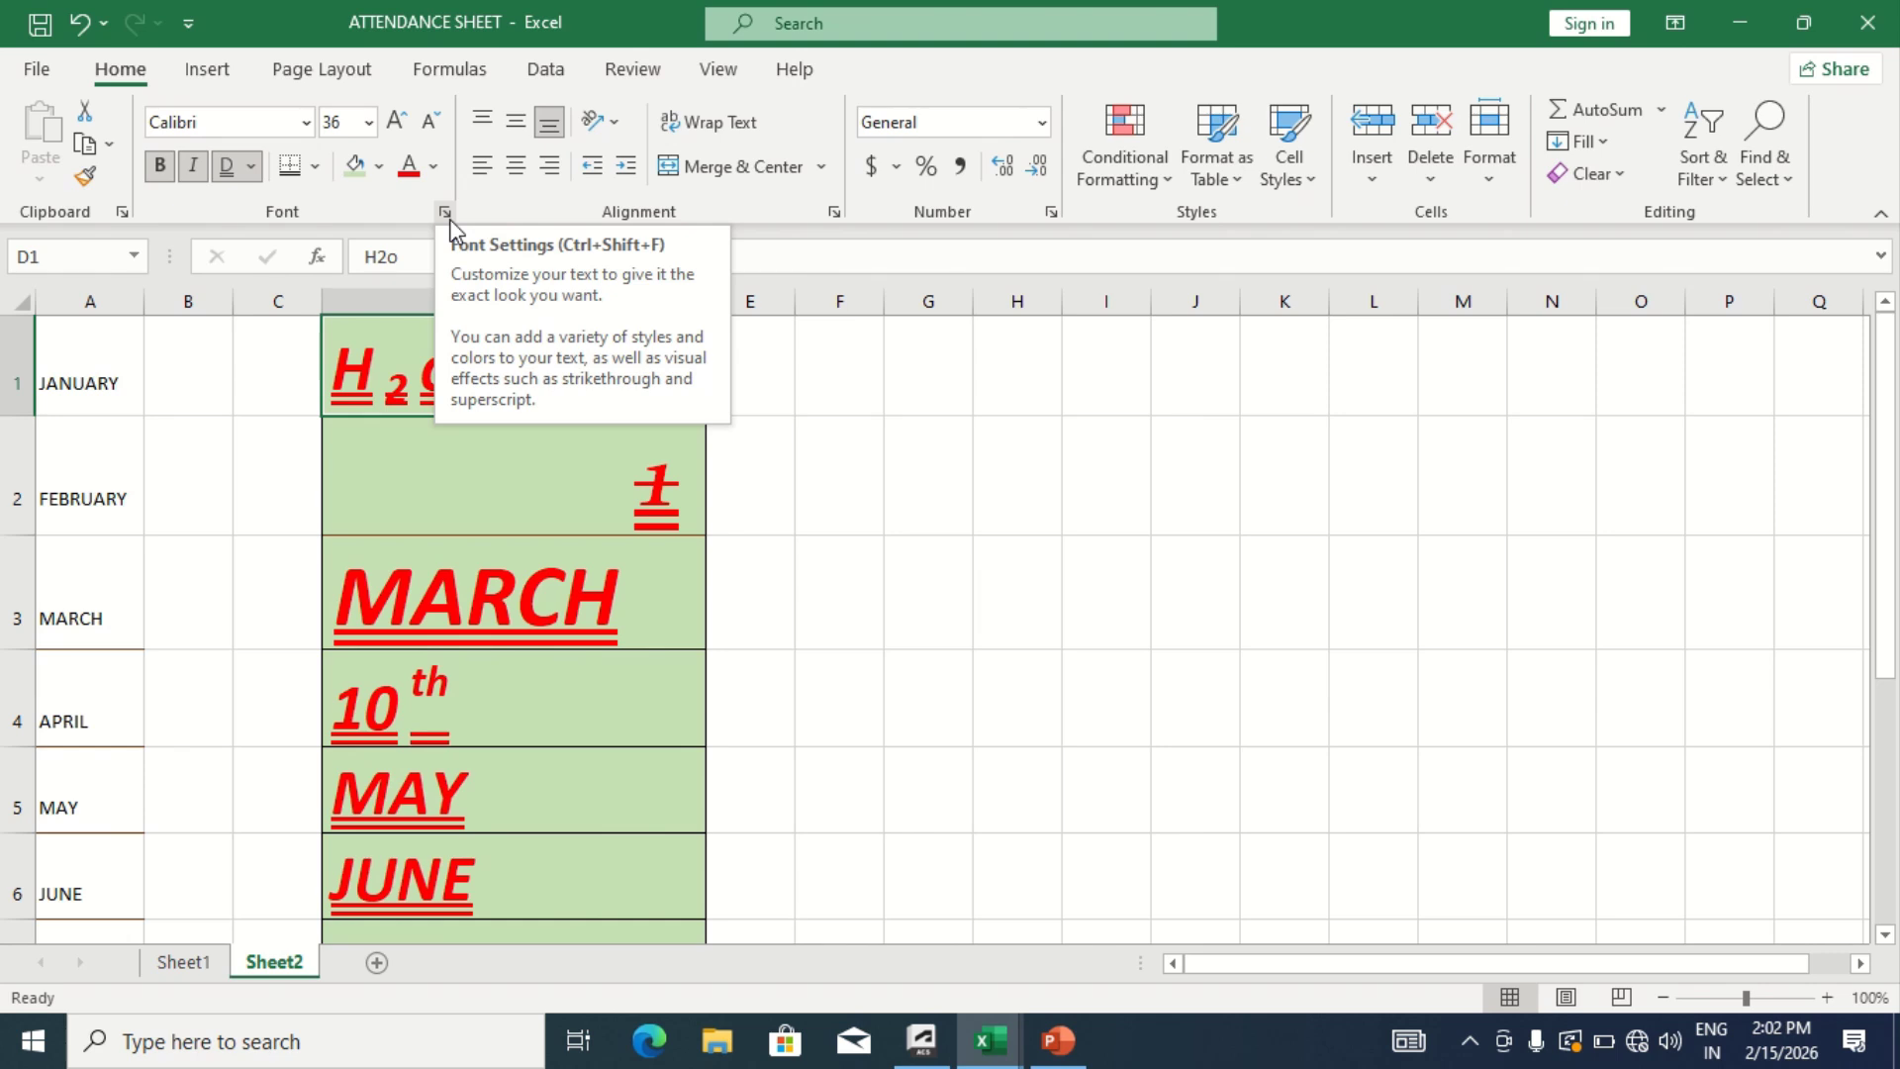
left_click(291, 390)
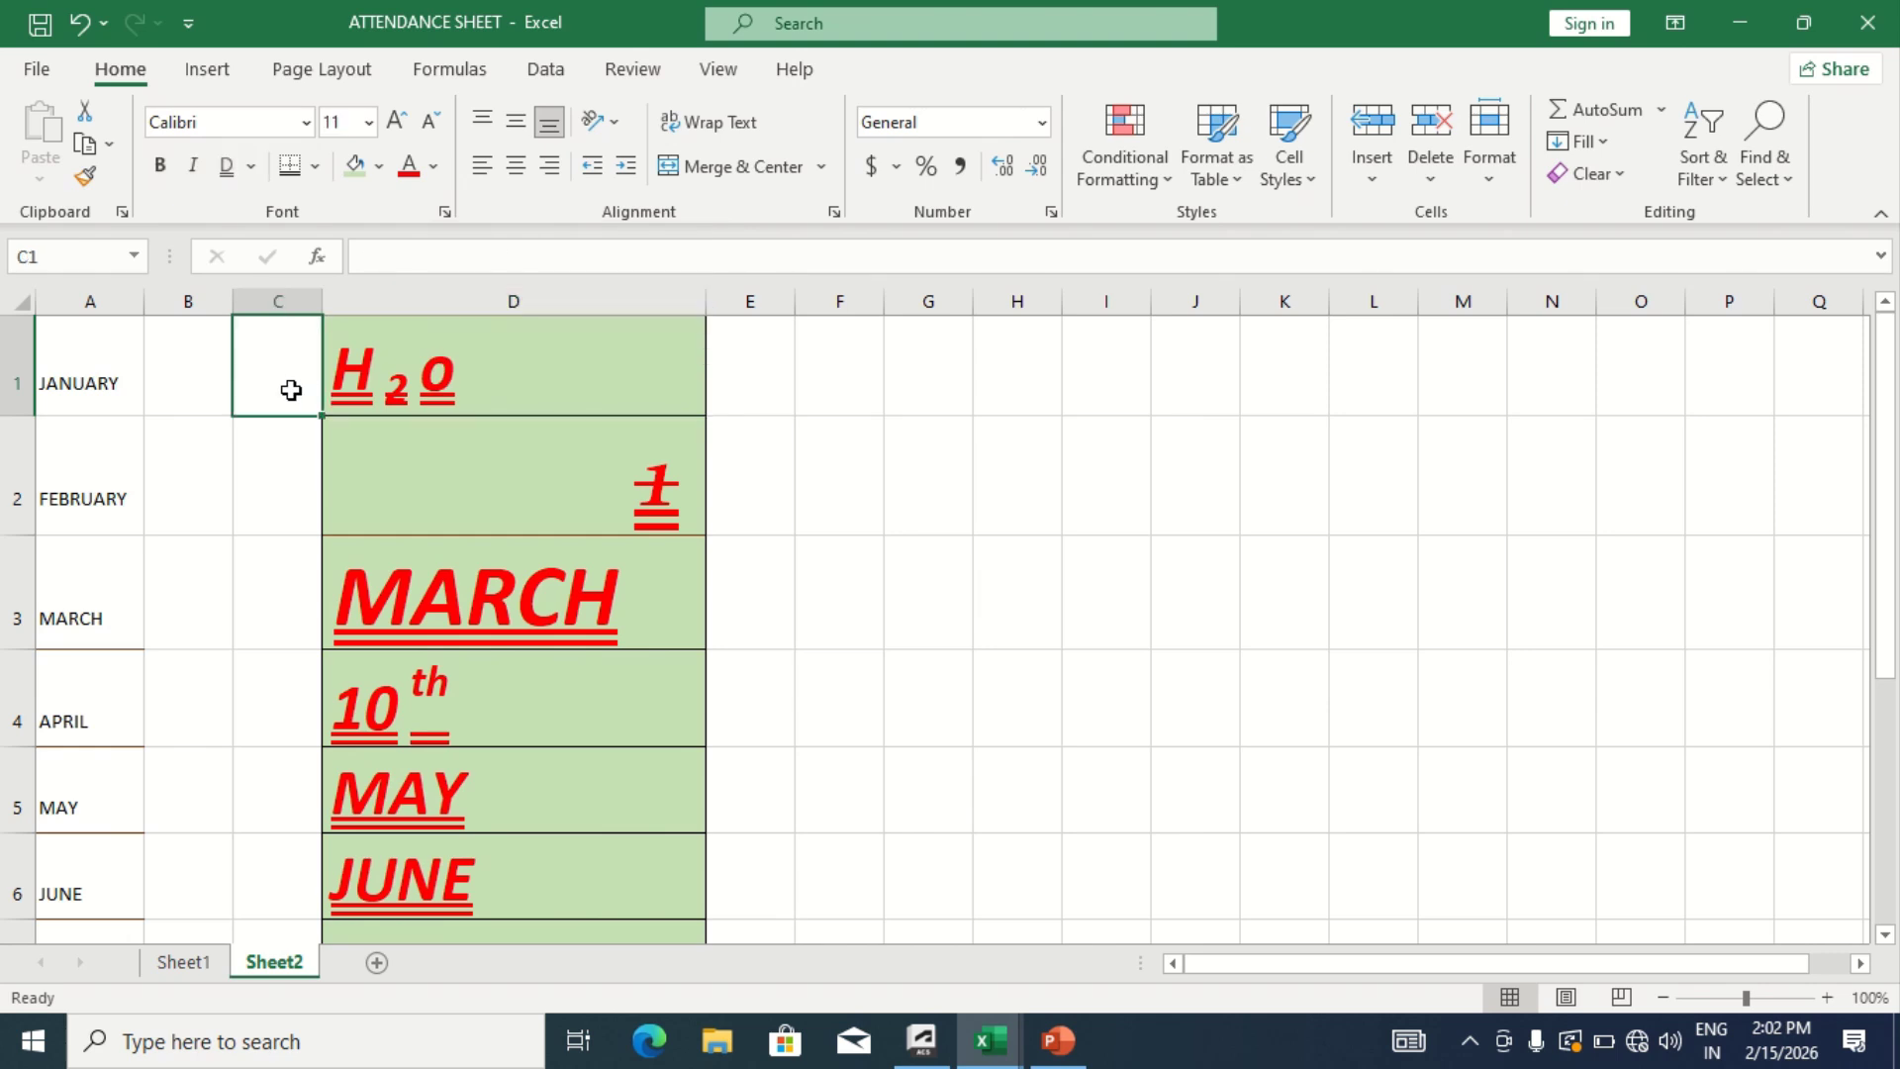